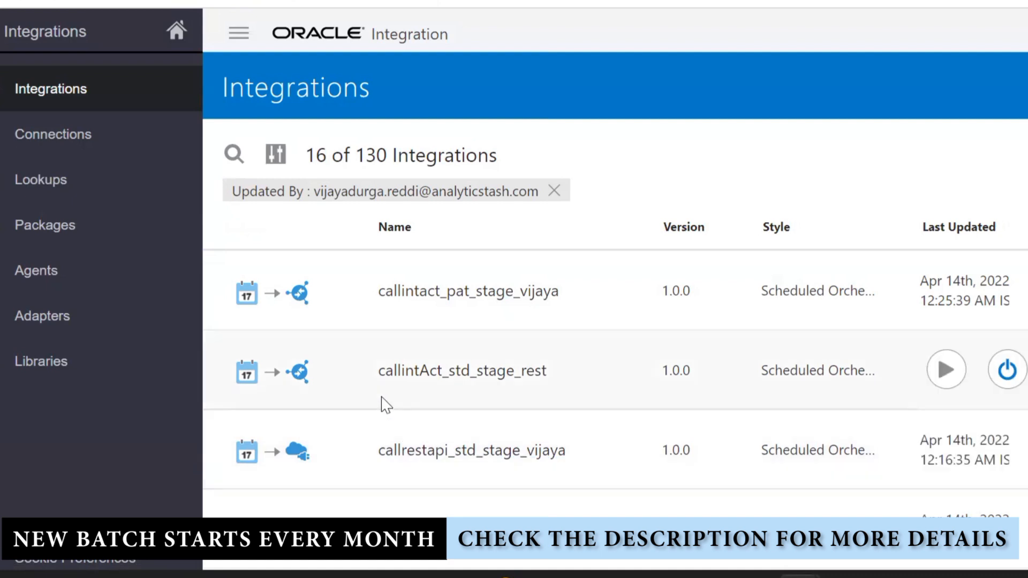
# Expand the callintAct_std_stage_rest row to show its integration details and connections
pyautogui.click(308, 383)
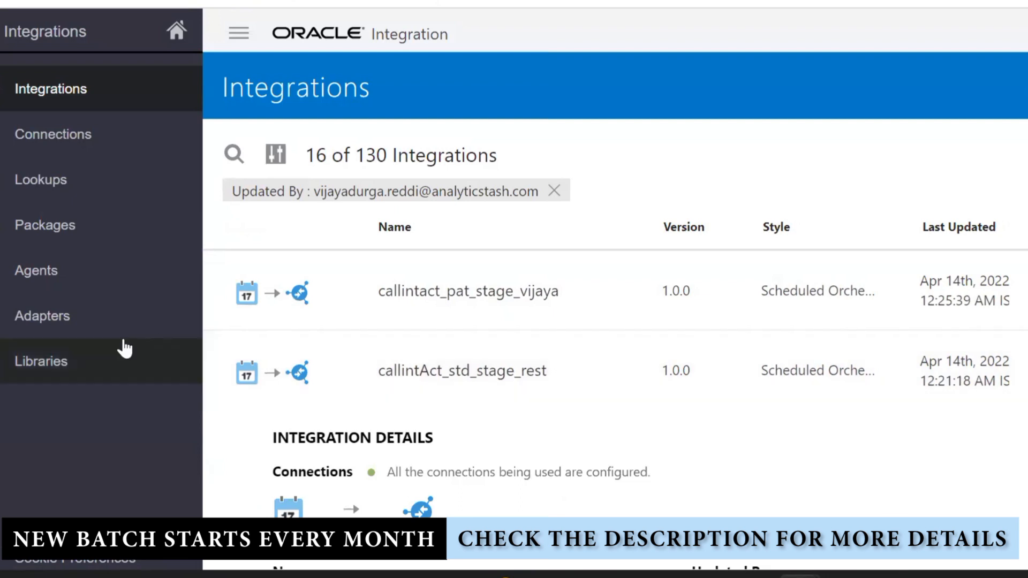
pyautogui.scroll(-5, 616, 410)
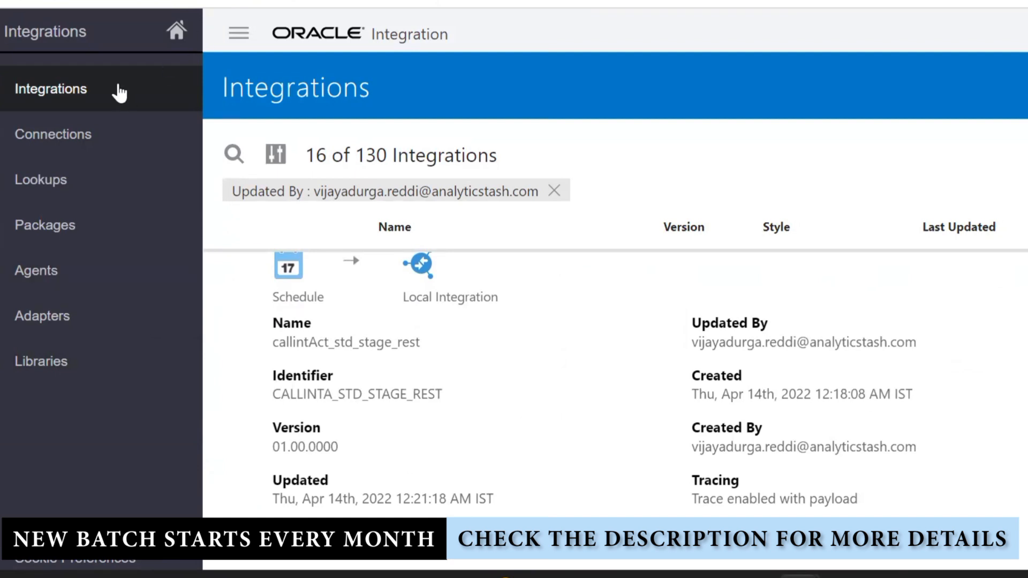
pyautogui.moveTo(119, 93); pyautogui.dragTo(43, 55)
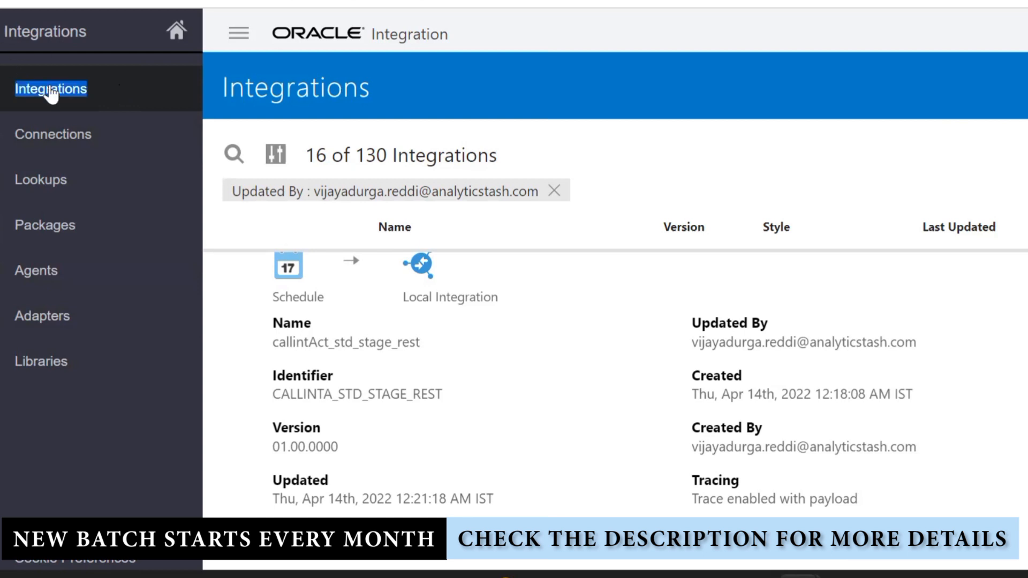
pyautogui.moveTo(51, 96); pyautogui.dragTo(856, 151)
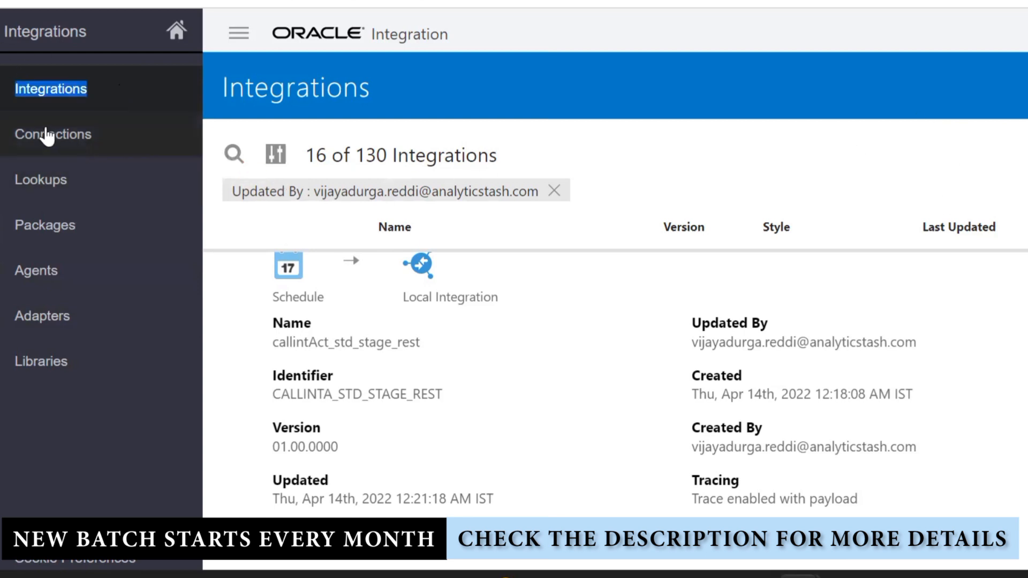
pyautogui.click(2, 32)
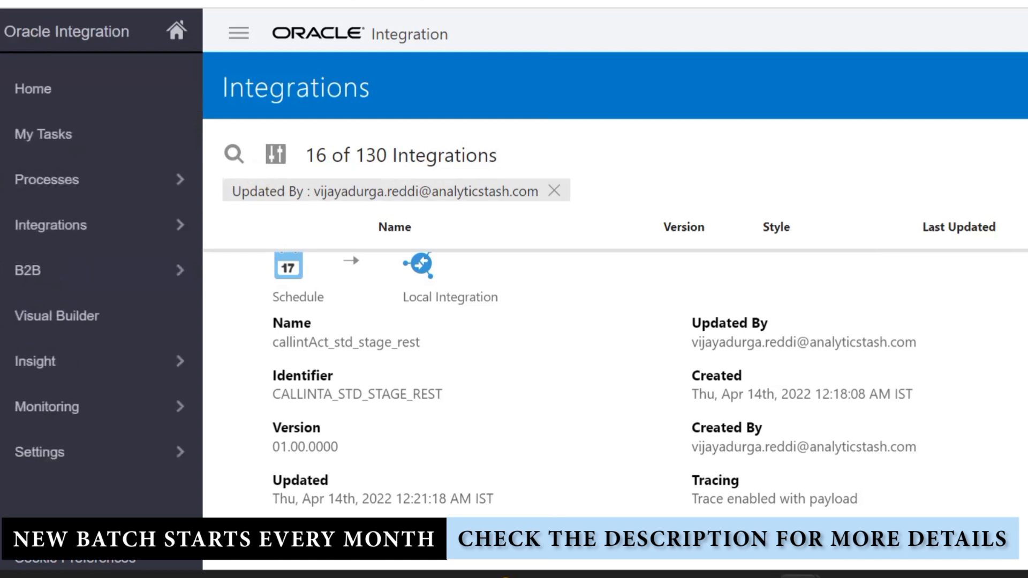
pyautogui.click(79, 229)
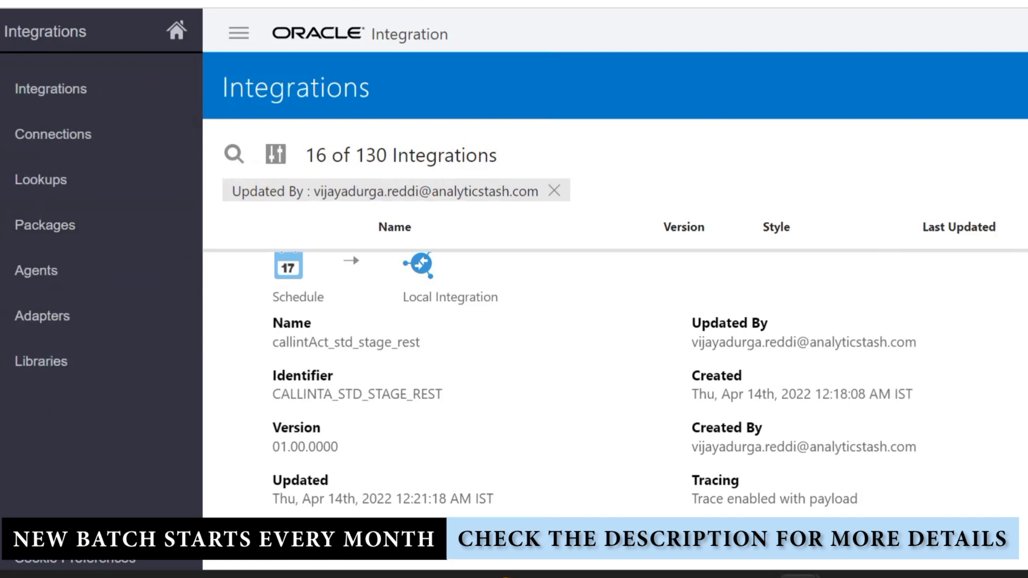
pyautogui.scroll(2, 679, 265)
pyautogui.scroll(-2, 679, 265)
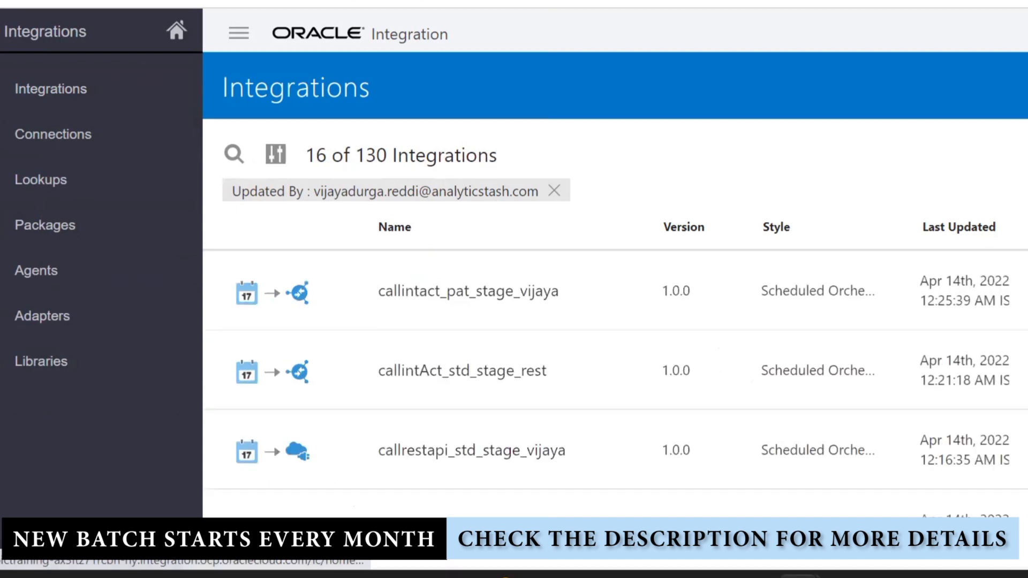
pyautogui.scroll(-6, 615, 383)
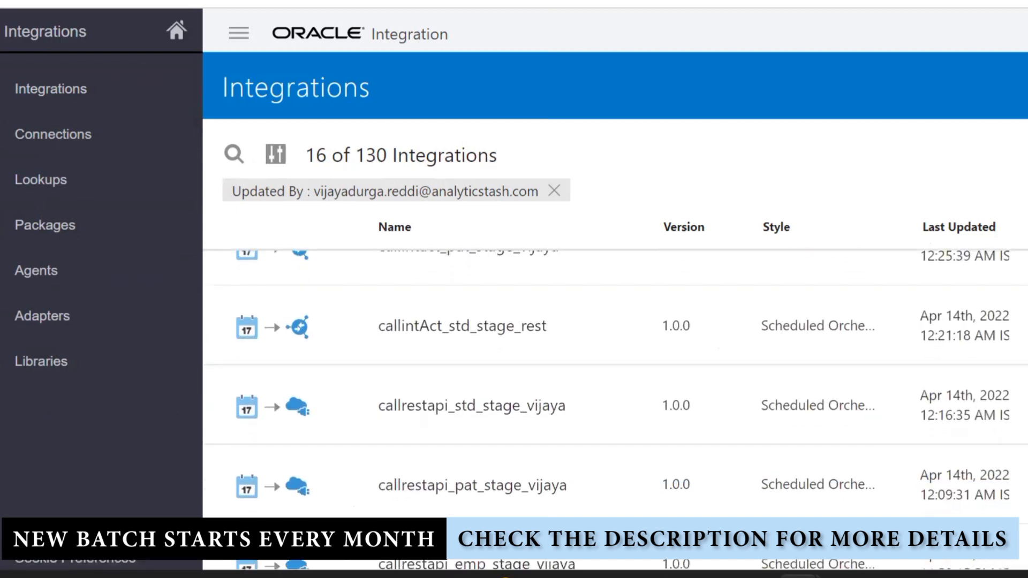
pyautogui.scroll(-8, 615, 383)
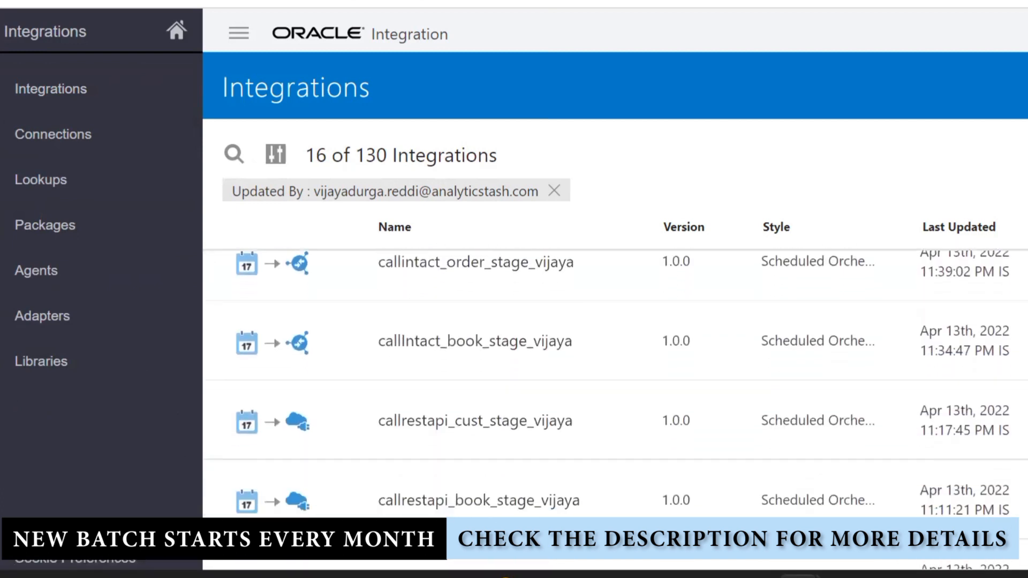
pyautogui.scroll(-8, 615, 383)
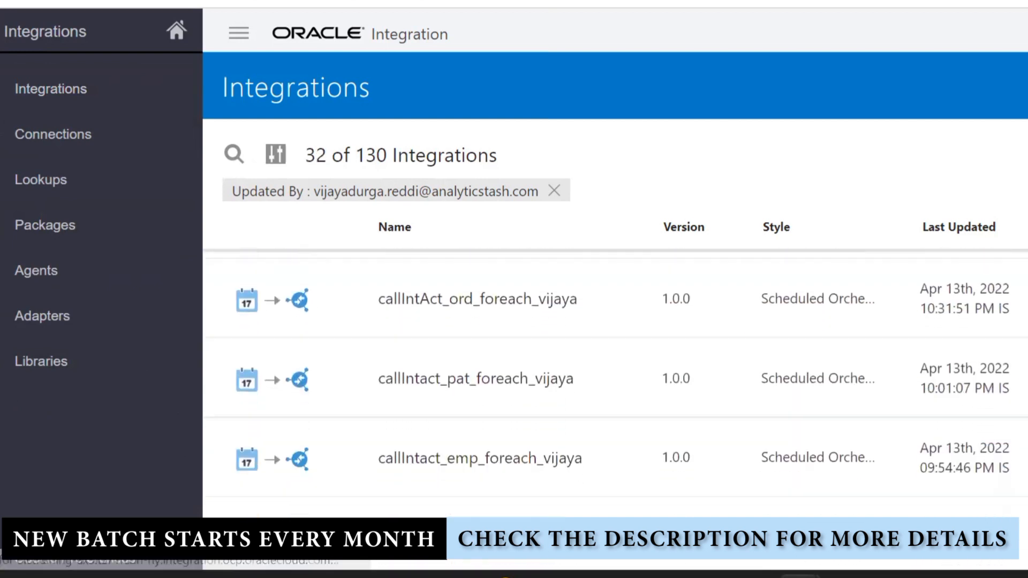
pyautogui.scroll(-7, 615, 383)
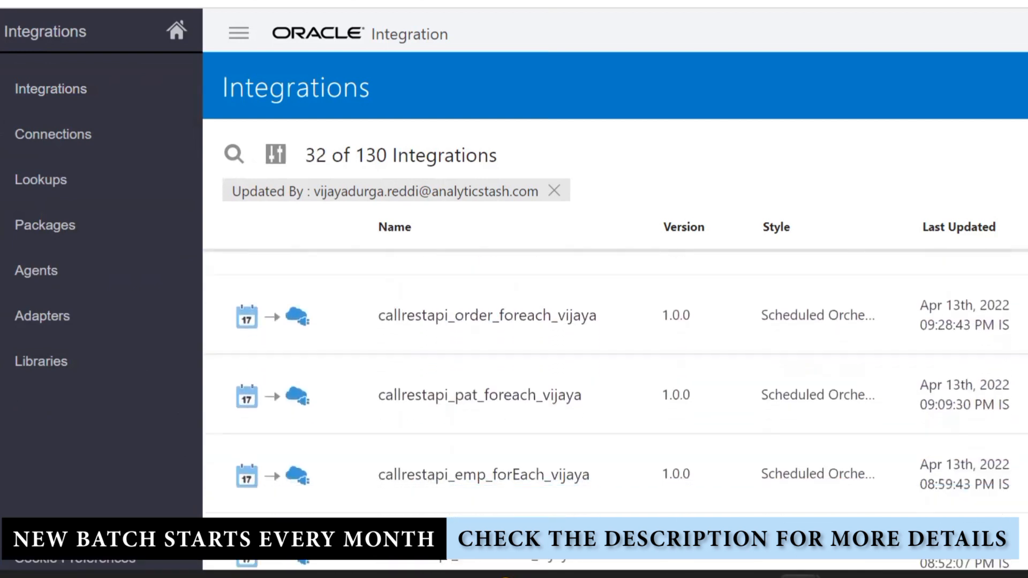
pyautogui.scroll(-8, 615, 383)
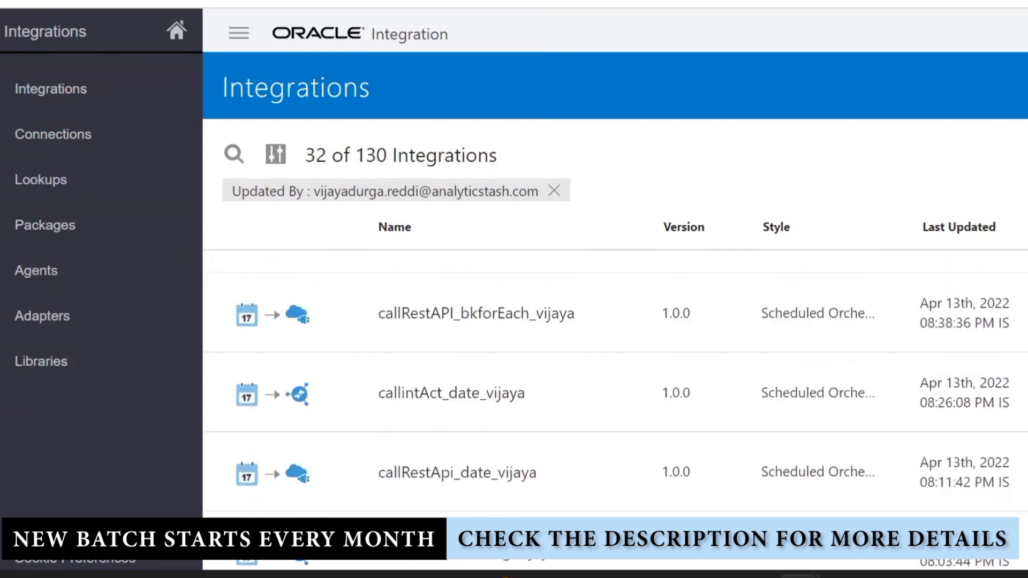
pyautogui.scroll(-8, 616, 382)
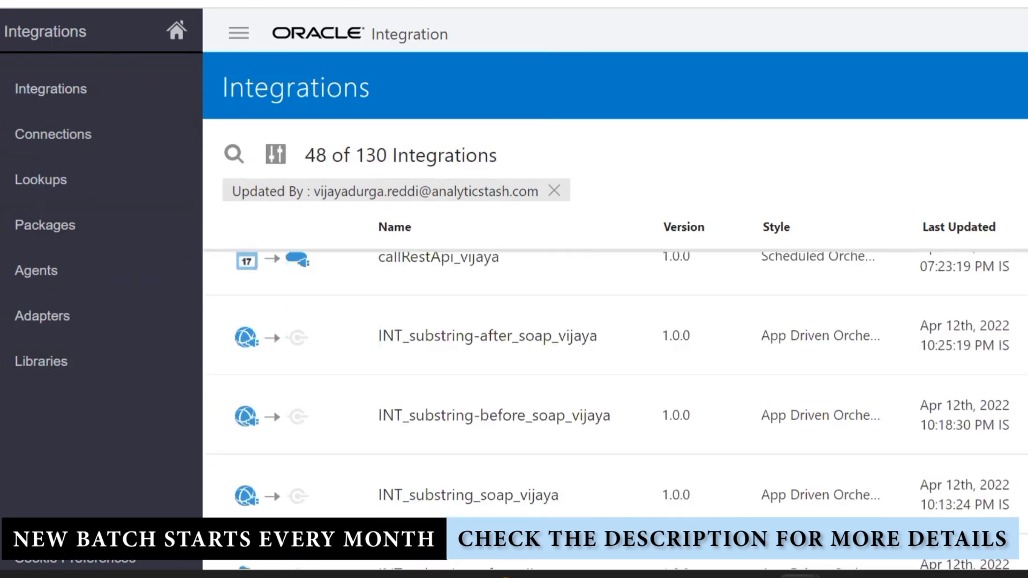
pyautogui.scroll(-5, 615, 382)
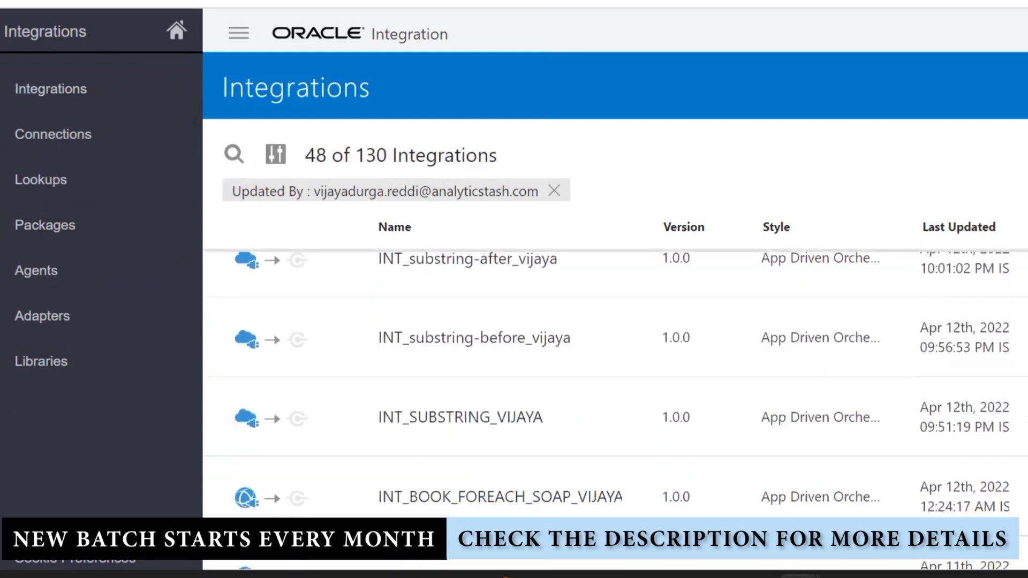
pyautogui.scroll(-2, 615, 383)
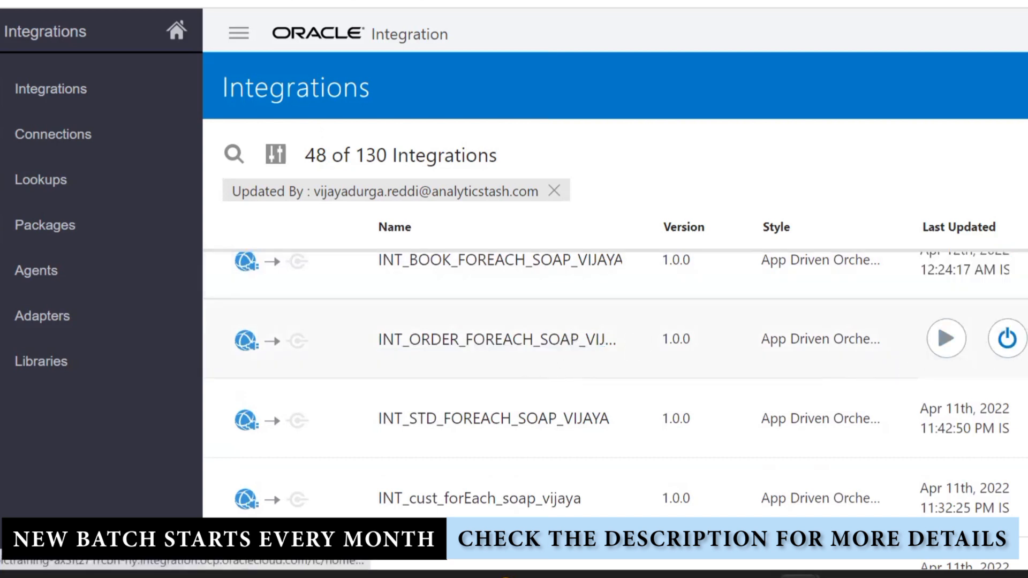
# Deactivate INT_ORDER_FOREACH_SOAP_VIJAYA and open it in the integration editor
pyautogui.click(1006, 339)
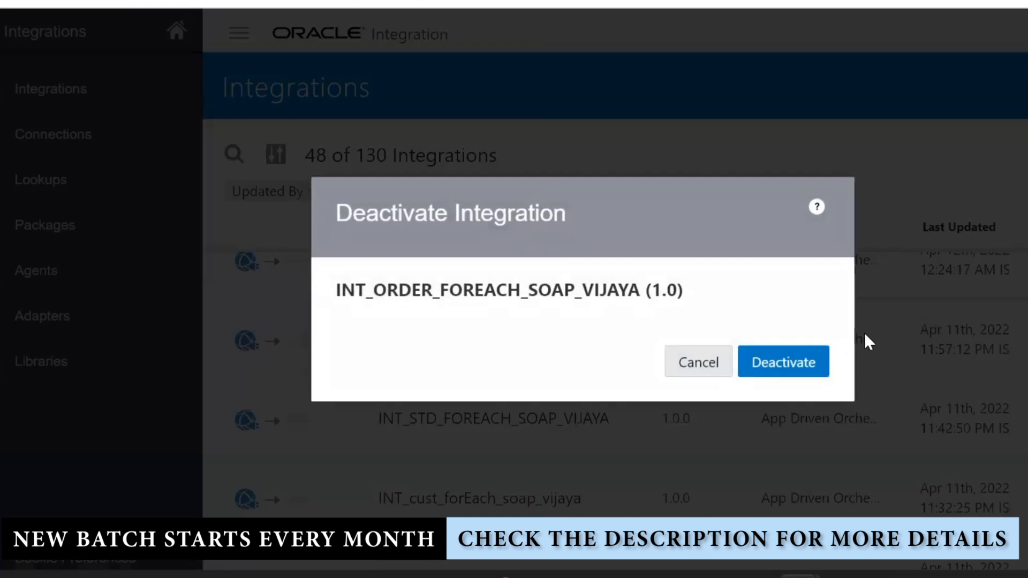
pyautogui.click(789, 353)
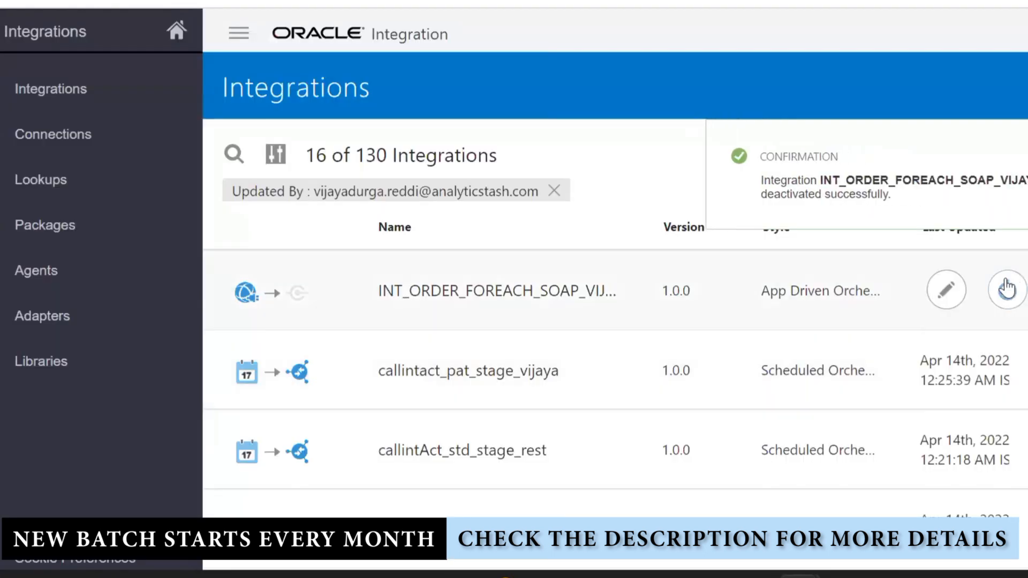
pyautogui.click(931, 297)
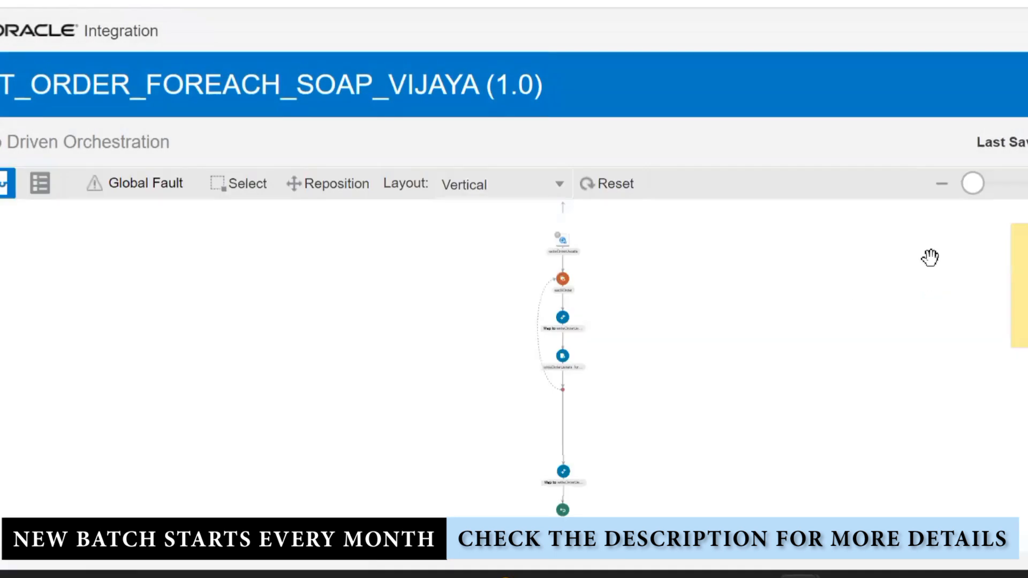
# Zoom the flow to full size, lay it out horizontally, and edit the writeOrderDetails trigger
pyautogui.click(1023, 186)
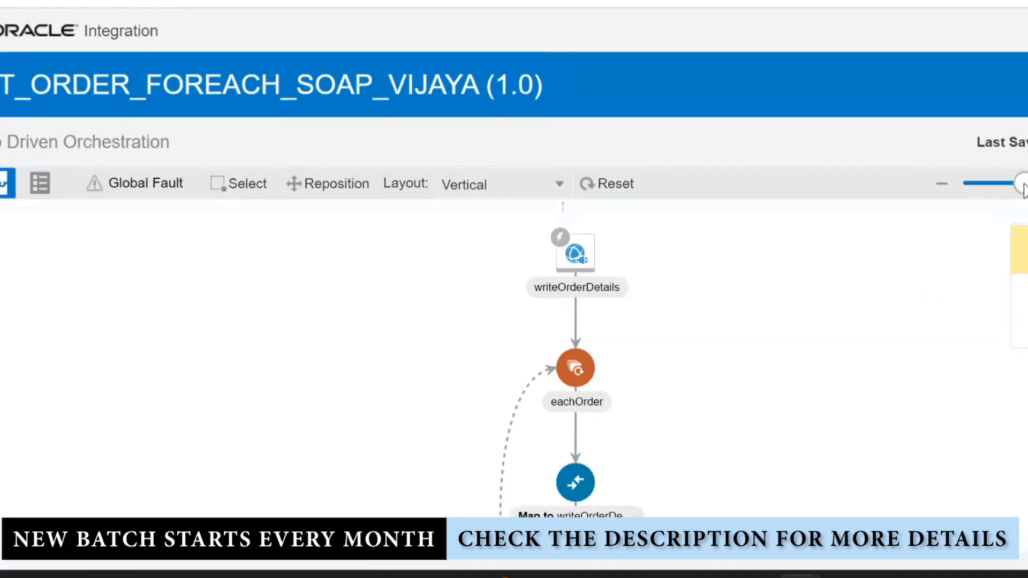
pyautogui.click(560, 187)
pyautogui.click(529, 214)
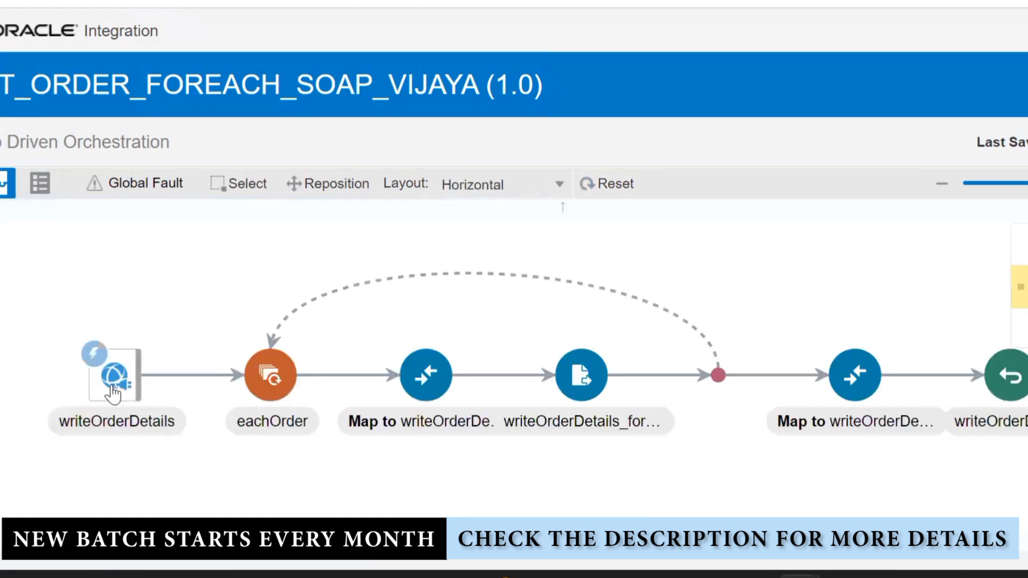
pyautogui.click(112, 393)
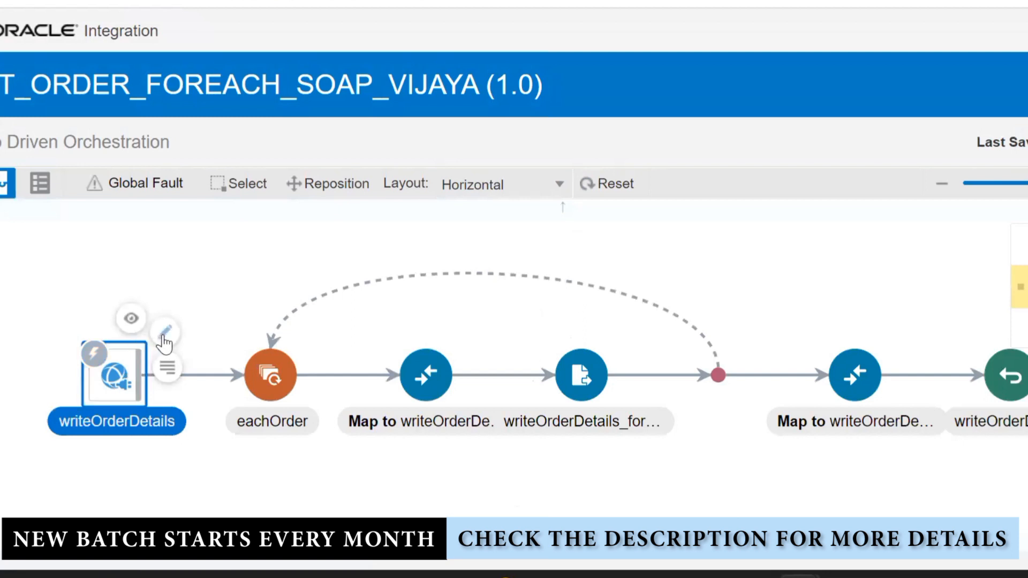
pyautogui.click(166, 333)
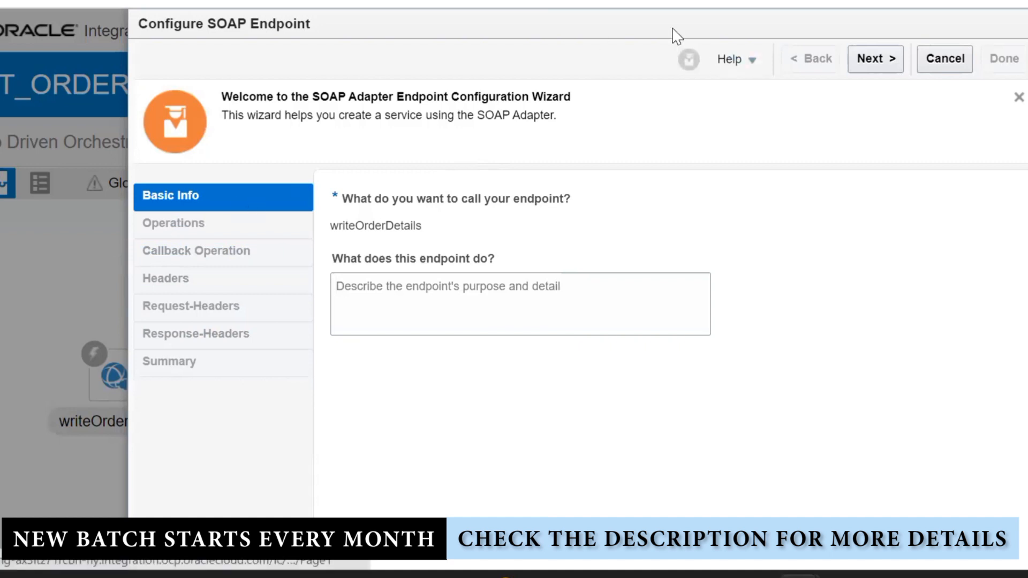
# Cancel the Configure SOAP Endpoint wizard without making changes
pyautogui.click(945, 59)
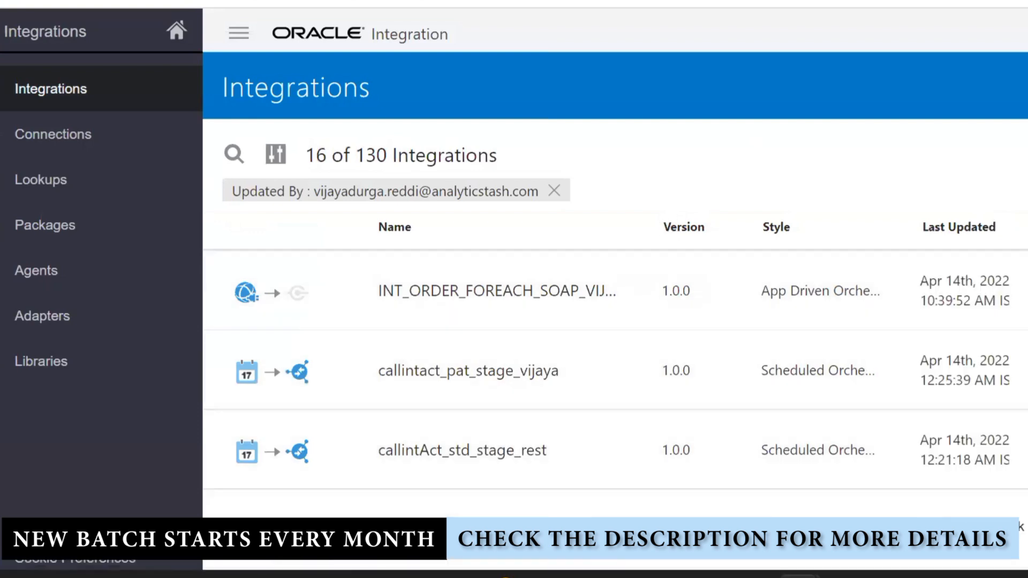
# Scroll down the Integrations list until INT_PATIENT_FOREACH_REST is visible
pyautogui.scroll(-8, 615, 375)
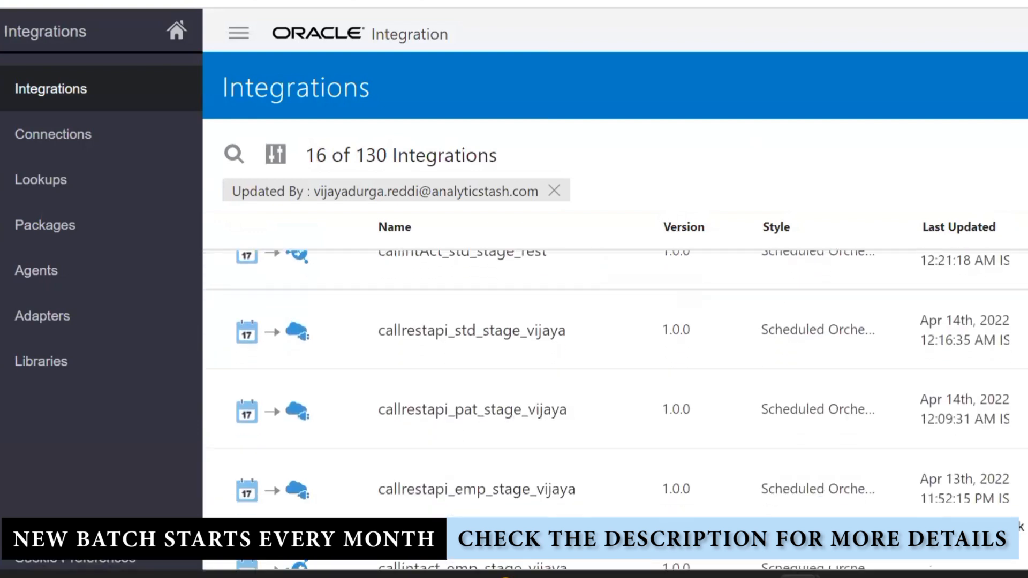
pyautogui.scroll(-15, 615, 410)
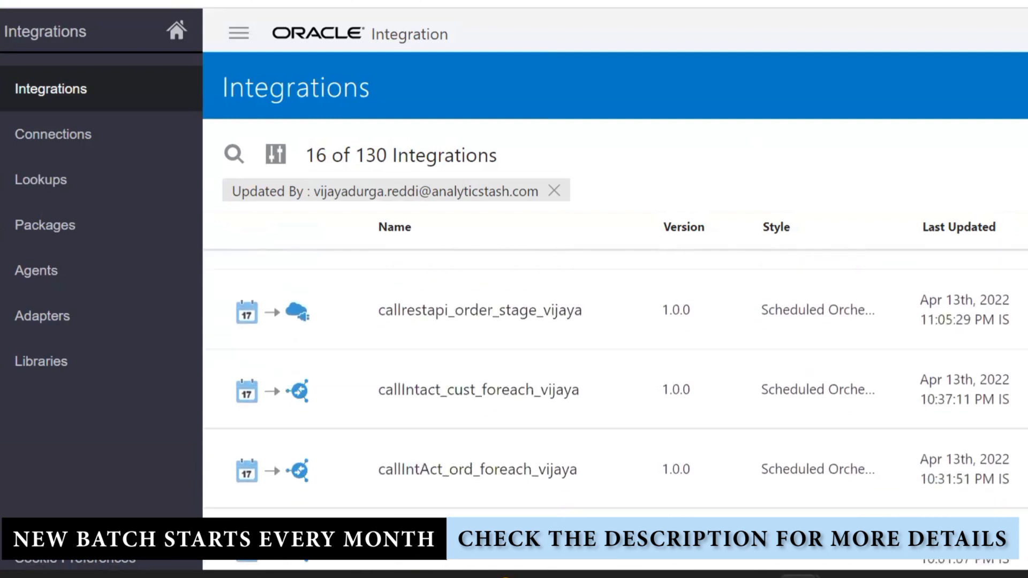
pyautogui.scroll(-2, 616, 410)
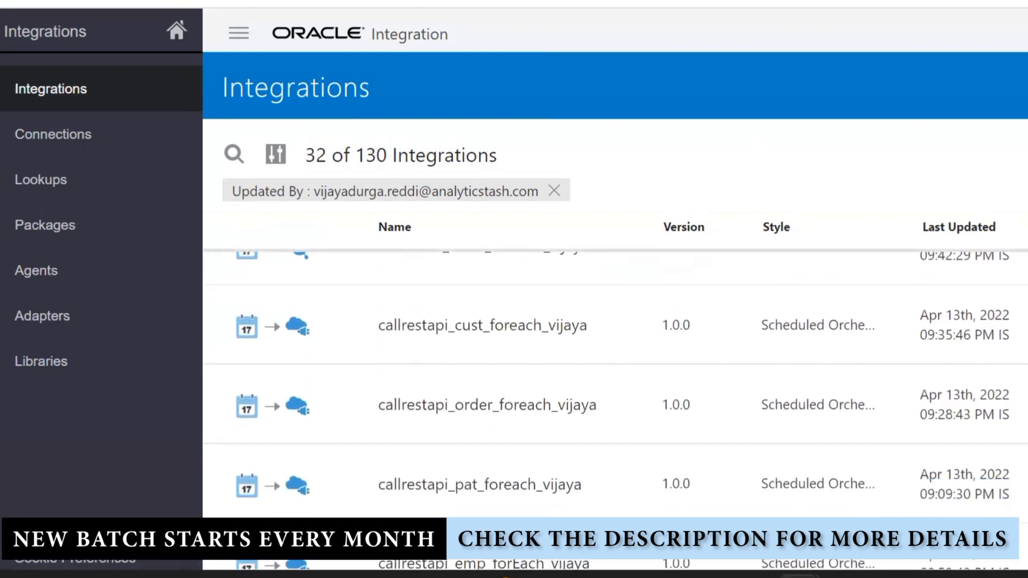
pyautogui.scroll(-6, 615, 410)
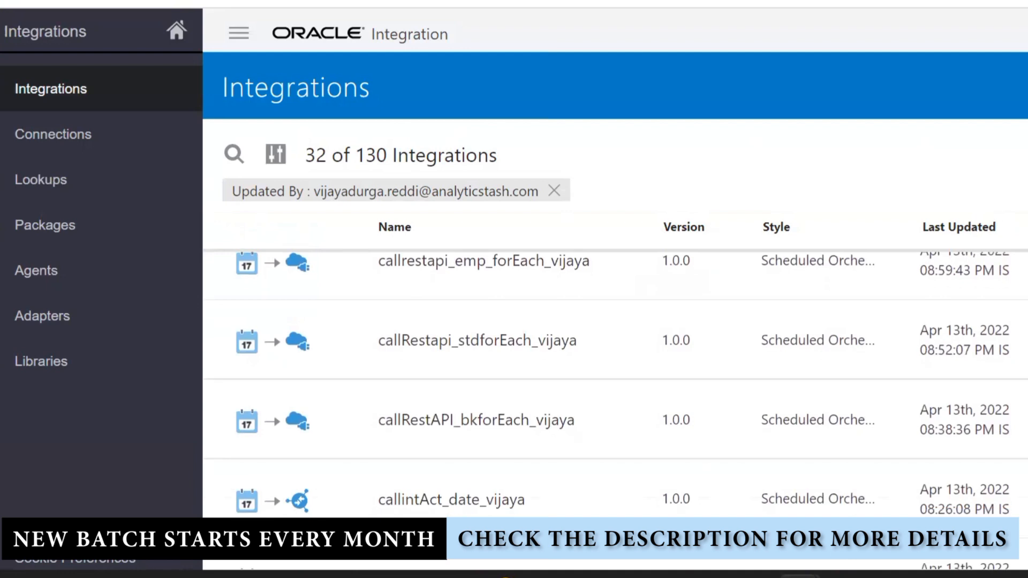
pyautogui.scroll(-6, 616, 409)
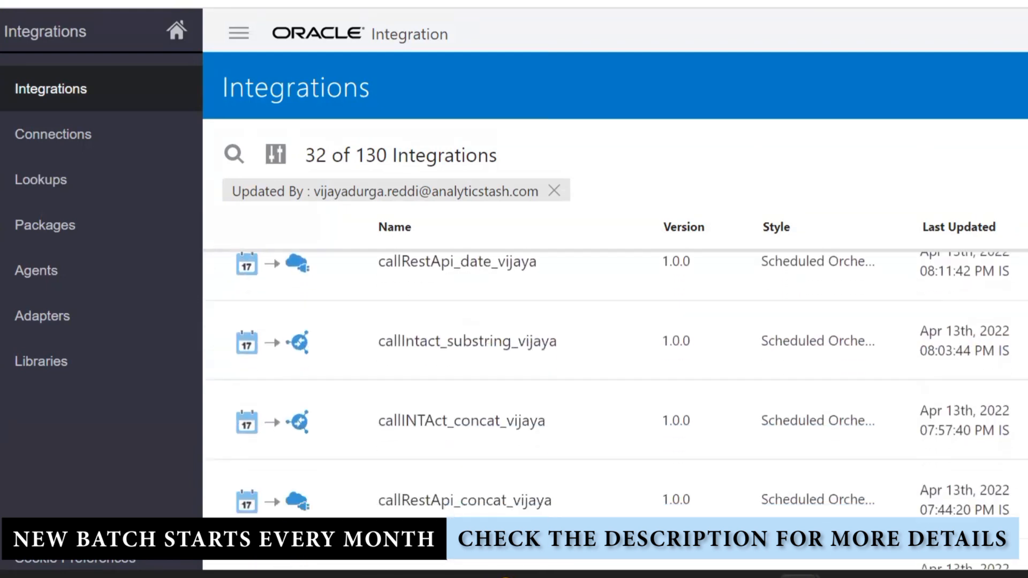
pyautogui.scroll(-3, 615, 410)
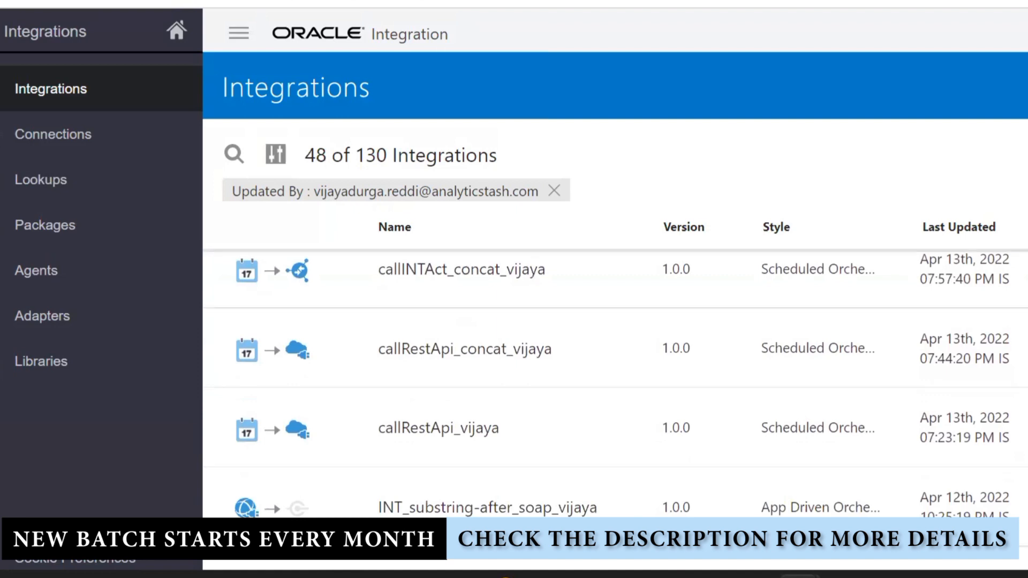
pyautogui.scroll(-8, 616, 409)
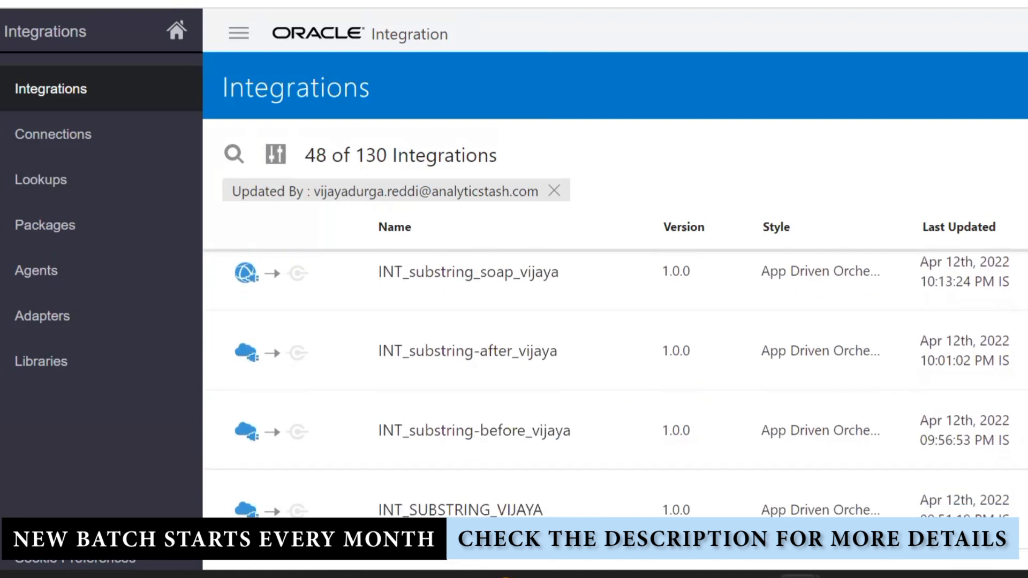
pyautogui.scroll(-8, 616, 409)
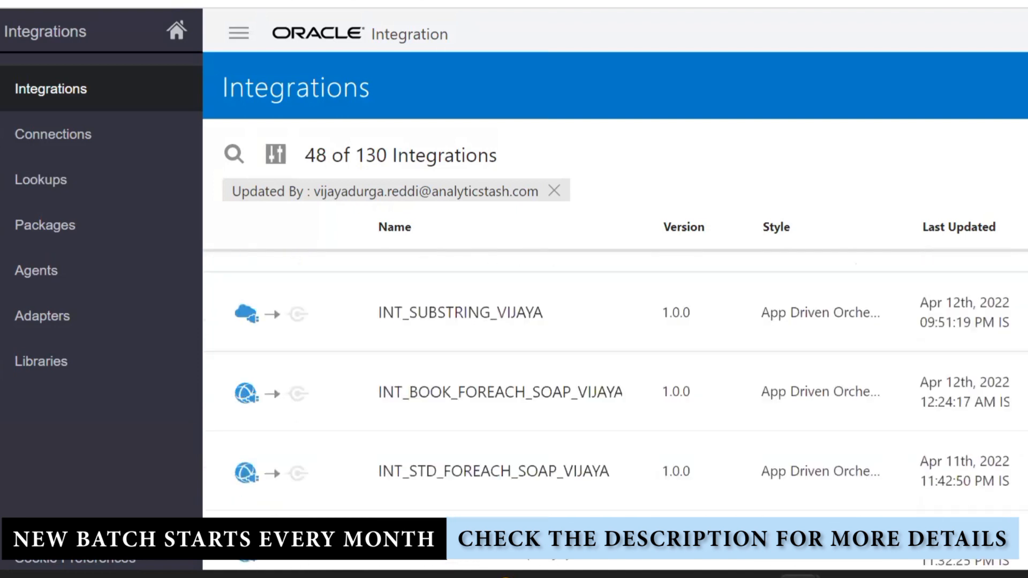
pyautogui.scroll(-5, 615, 410)
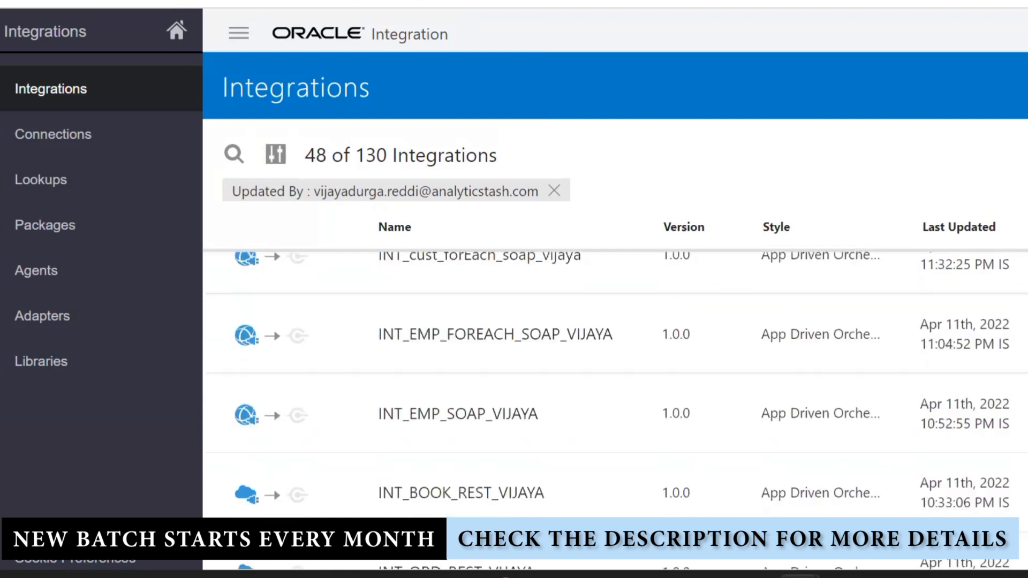
pyautogui.scroll(-2, 616, 410)
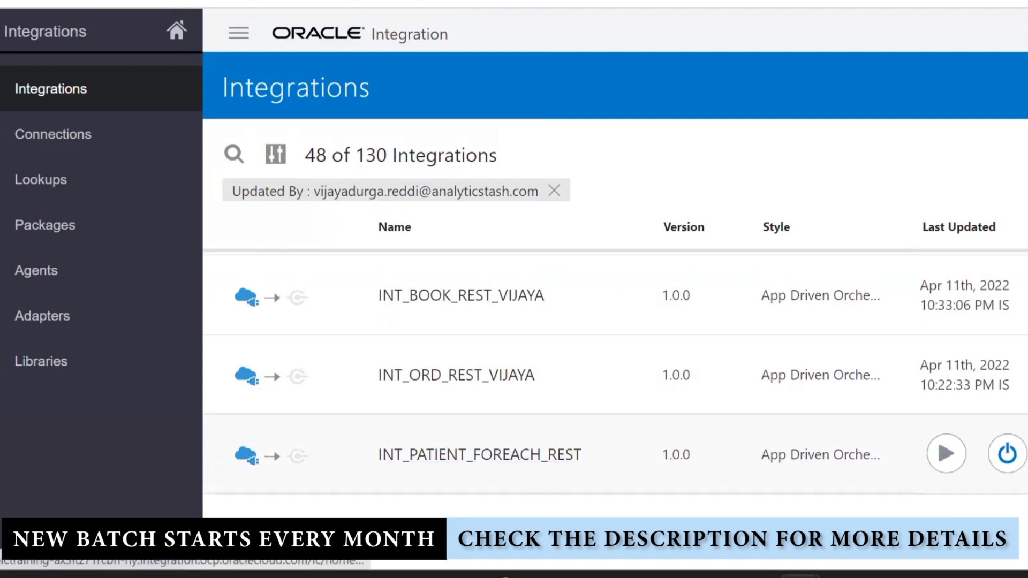
# Deactivate INT_PATIENT_FOREACH_REST and open it in the integration editor
pyautogui.click(1007, 454)
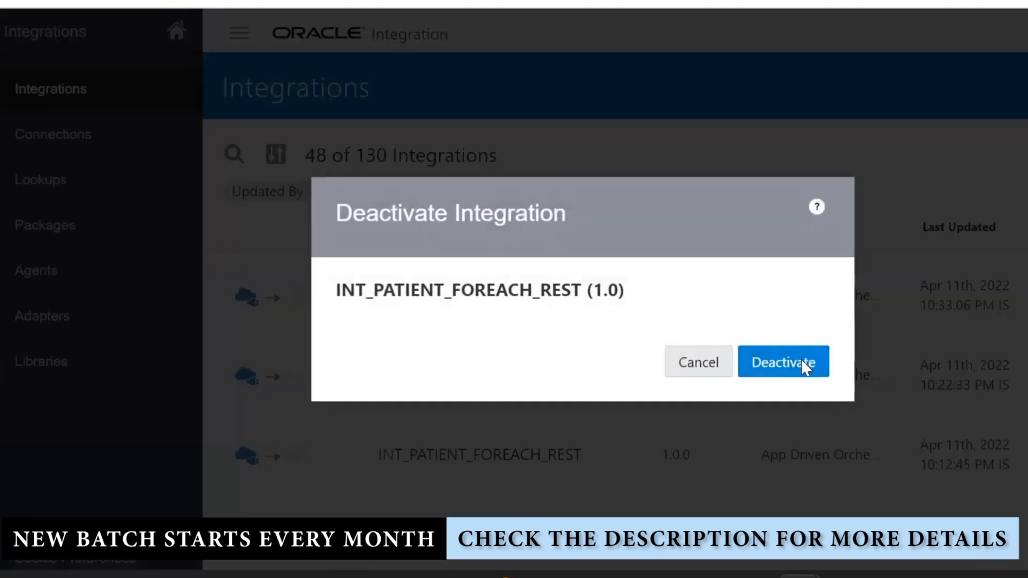
pyautogui.click(805, 366)
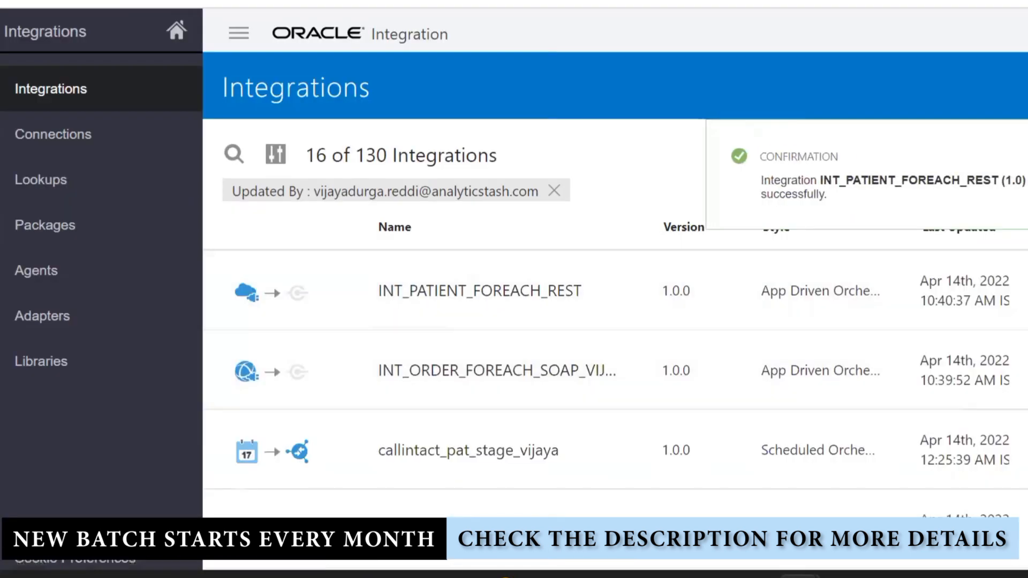
pyautogui.click(946, 290)
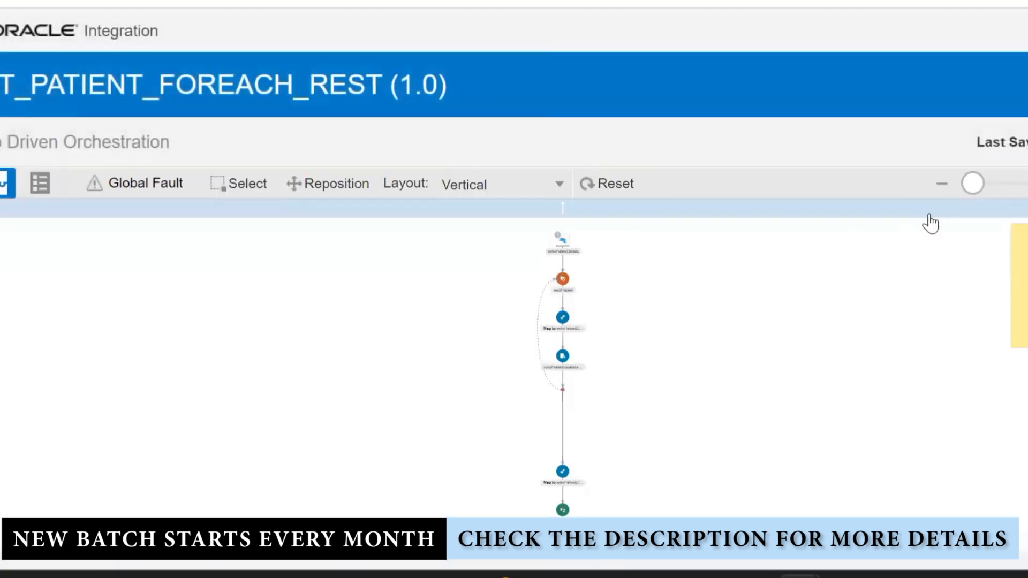
# Zoom in, lay the flow out horizontally, and edit the writePatientDetails trigger
pyautogui.click(1017, 184)
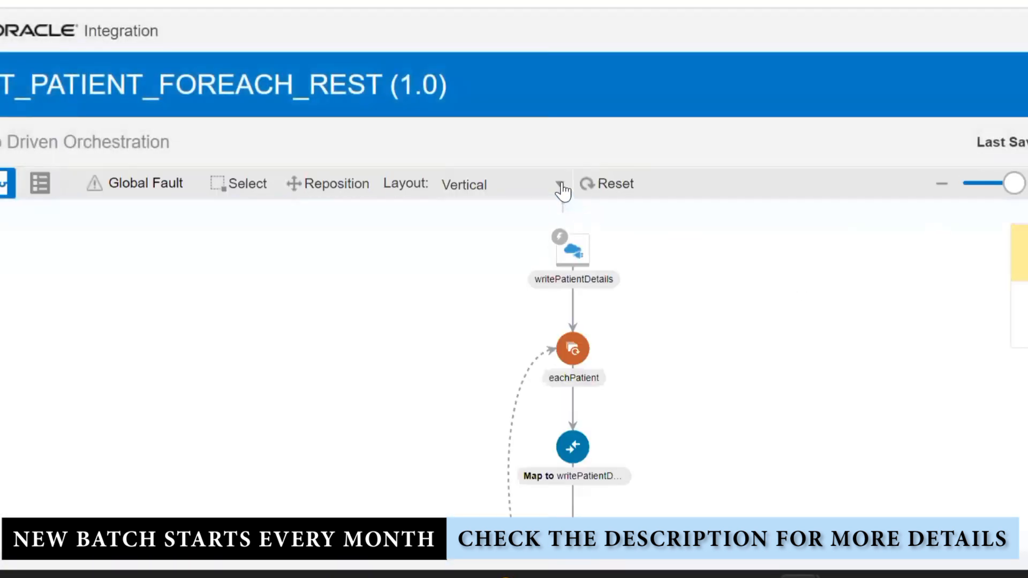
pyautogui.click(557, 185)
pyautogui.click(513, 215)
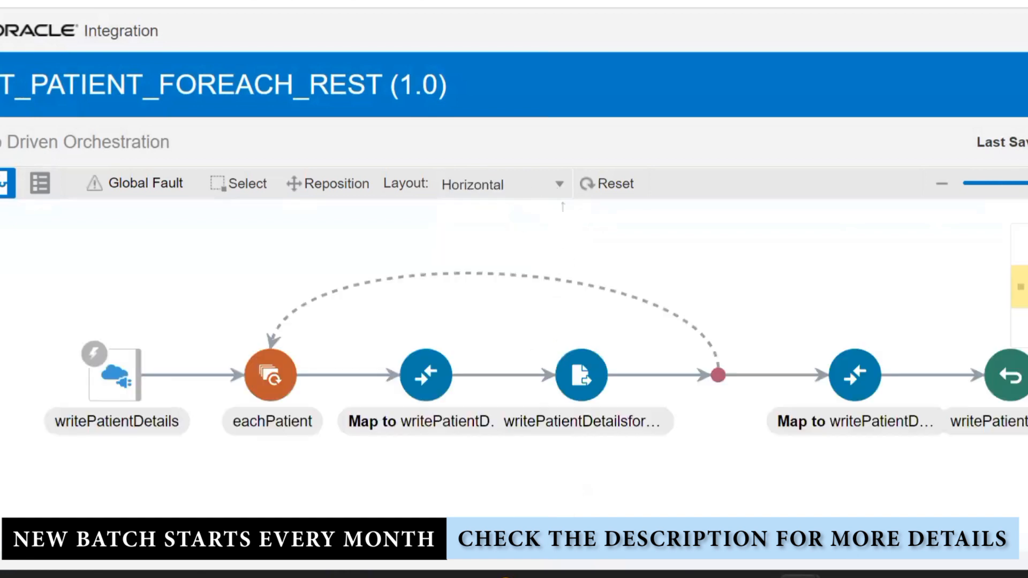
pyautogui.click(124, 391)
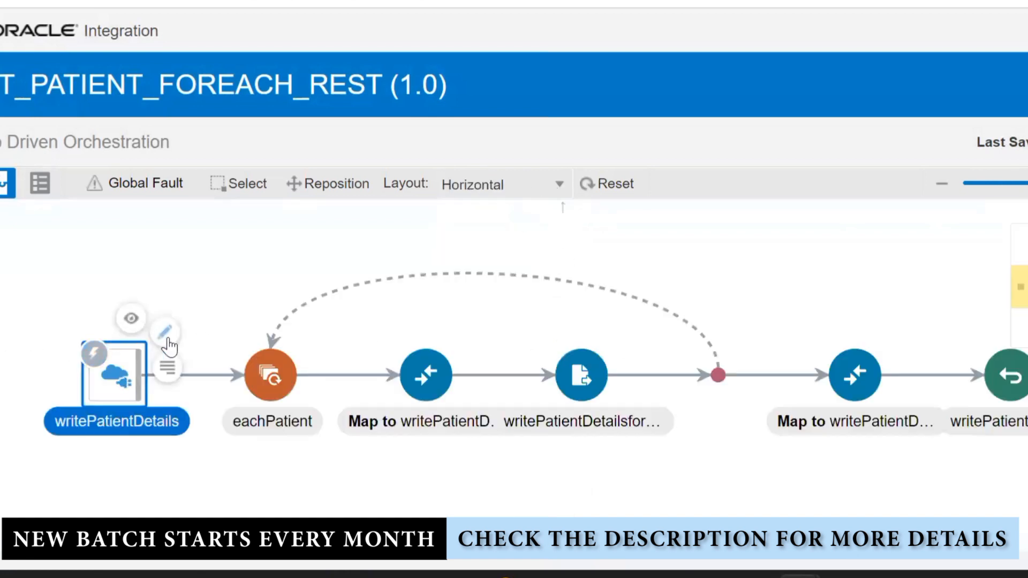
pyautogui.click(167, 336)
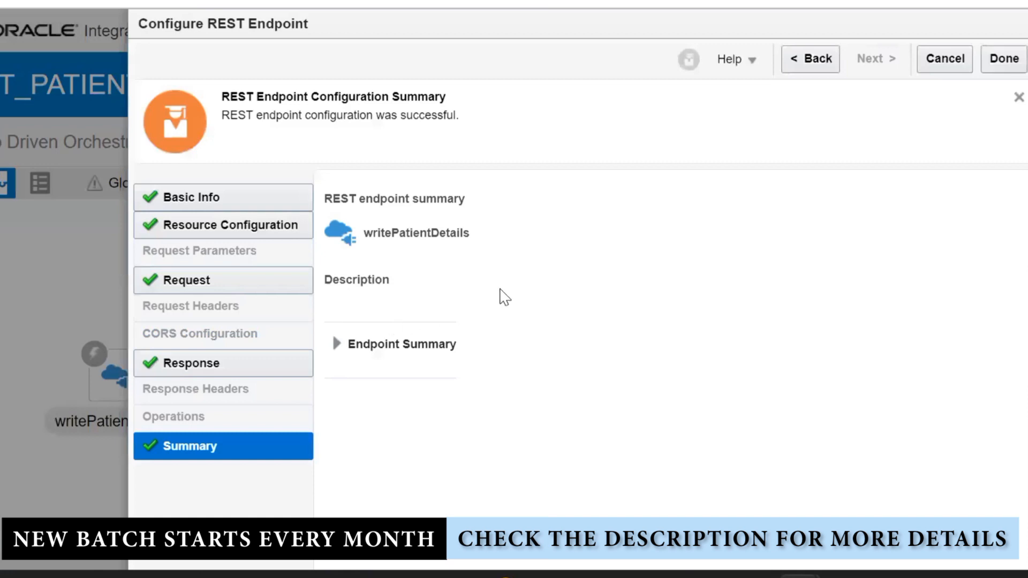
# Step from Basic Info through to the Request page and open the inline sample JSON
pyautogui.click(257, 203)
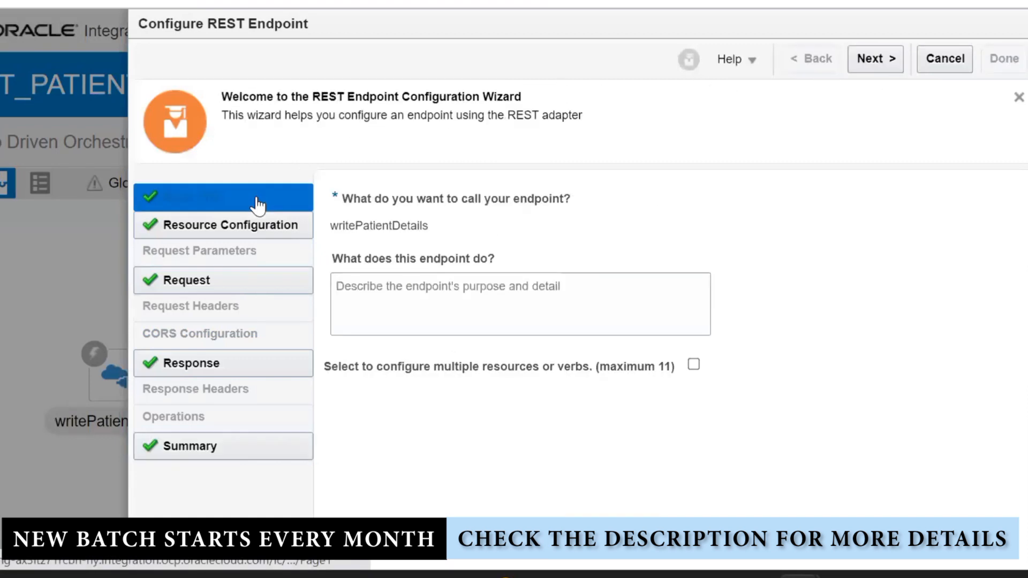
pyautogui.click(876, 60)
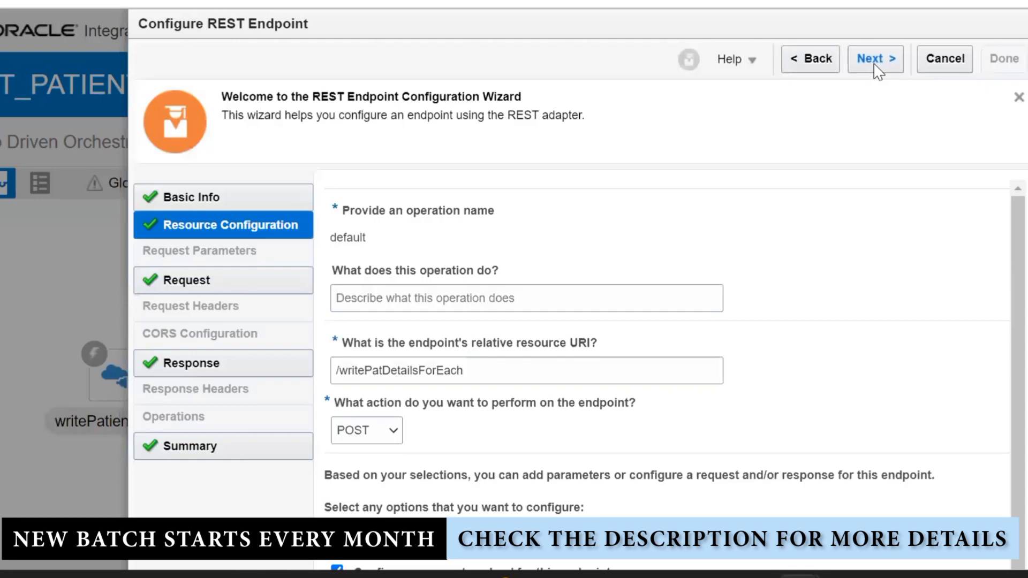
pyautogui.click(876, 59)
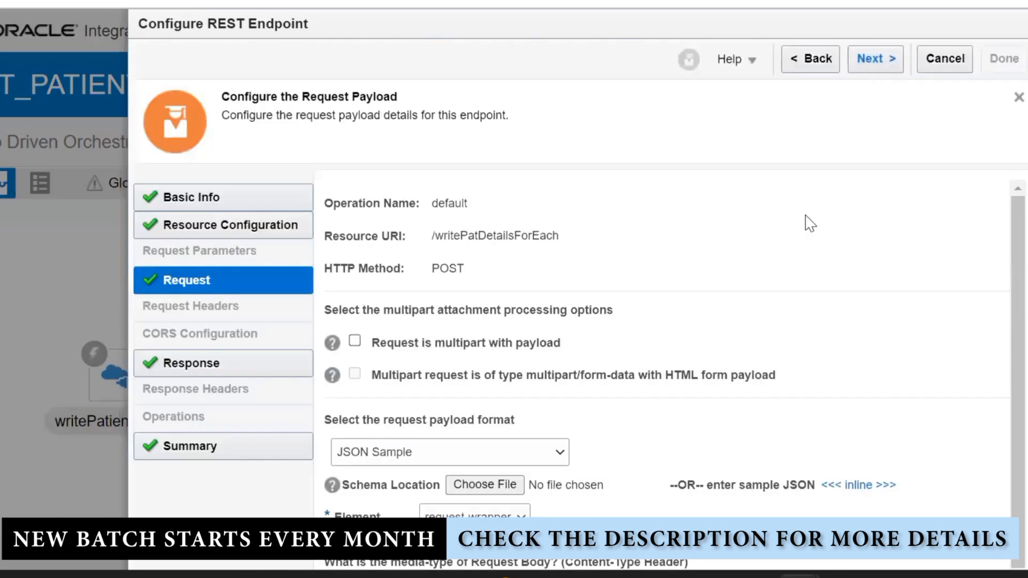
pyautogui.click(857, 486)
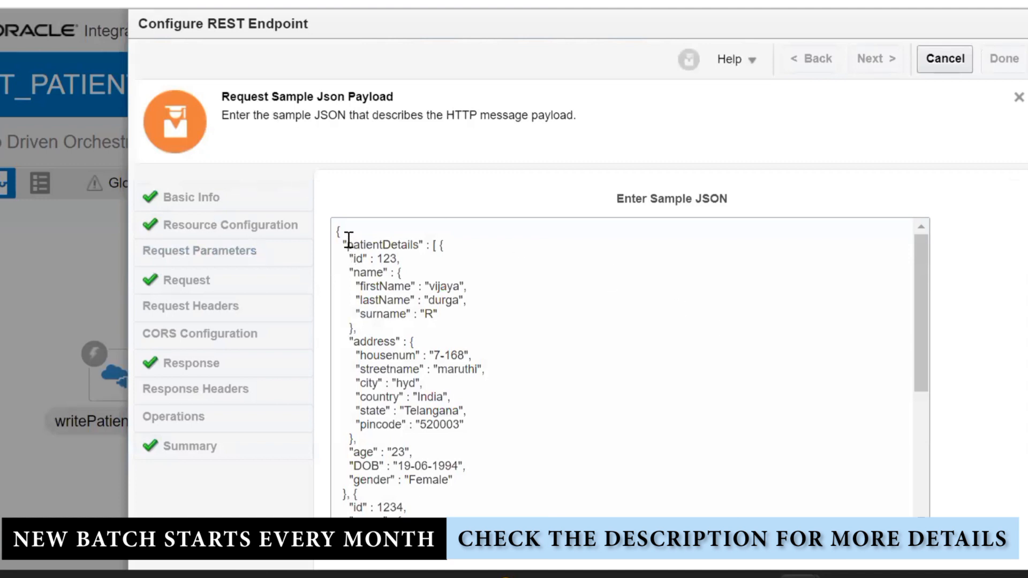
# Review both patient entries in the sample JSON, then cancel the endpoint configuration unchanged
pyautogui.moveTo(347, 242); pyautogui.dragTo(510, 481)
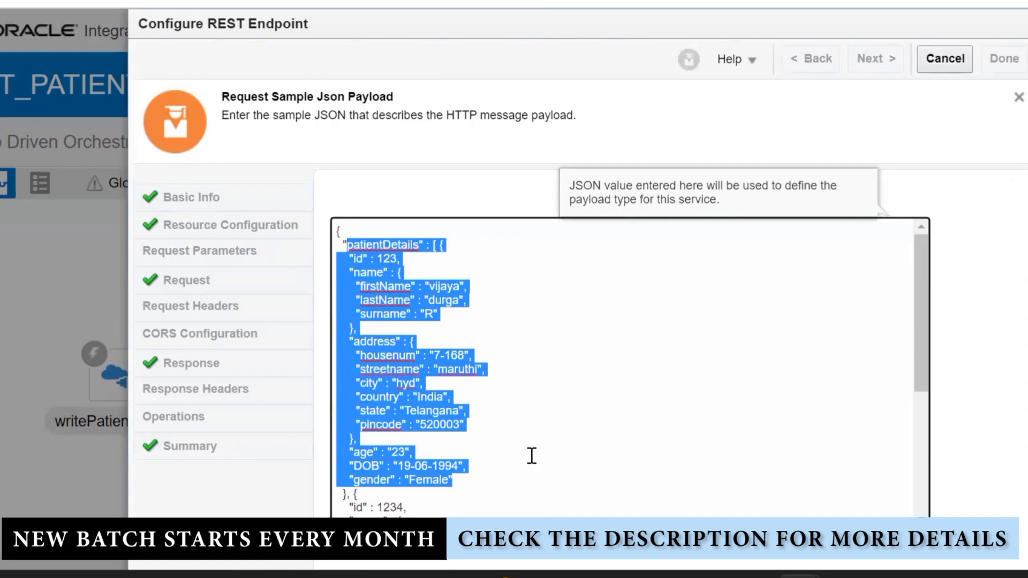
pyautogui.scroll(-4, 532, 456)
pyautogui.moveTo(343, 275); pyautogui.dragTo(524, 489)
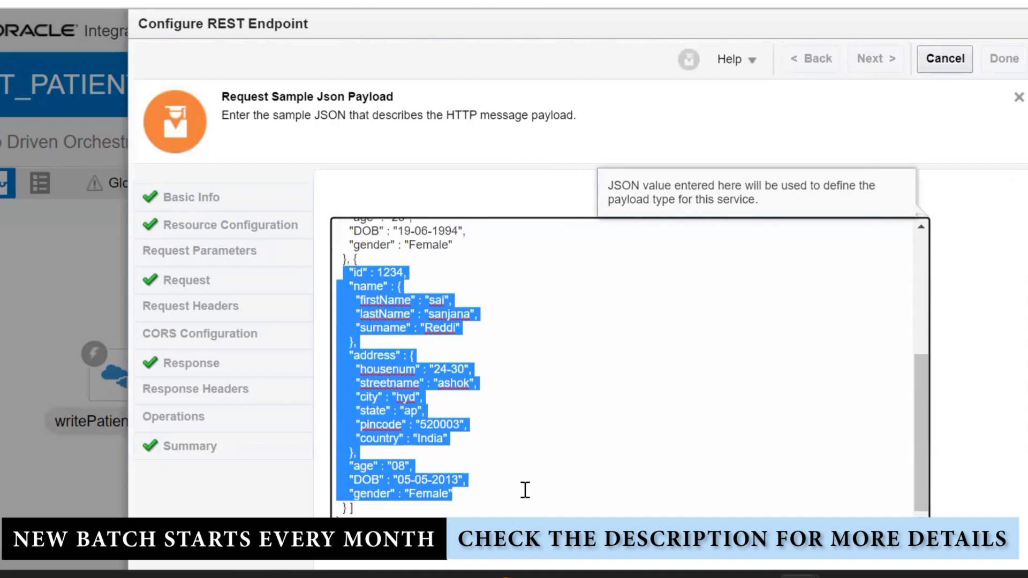
pyautogui.click(602, 340)
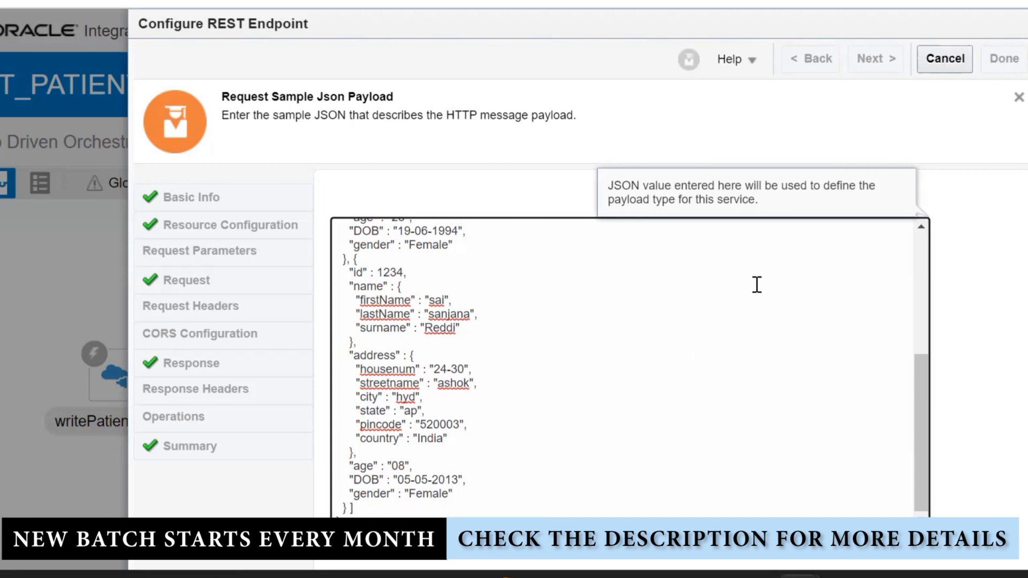
pyautogui.click(947, 58)
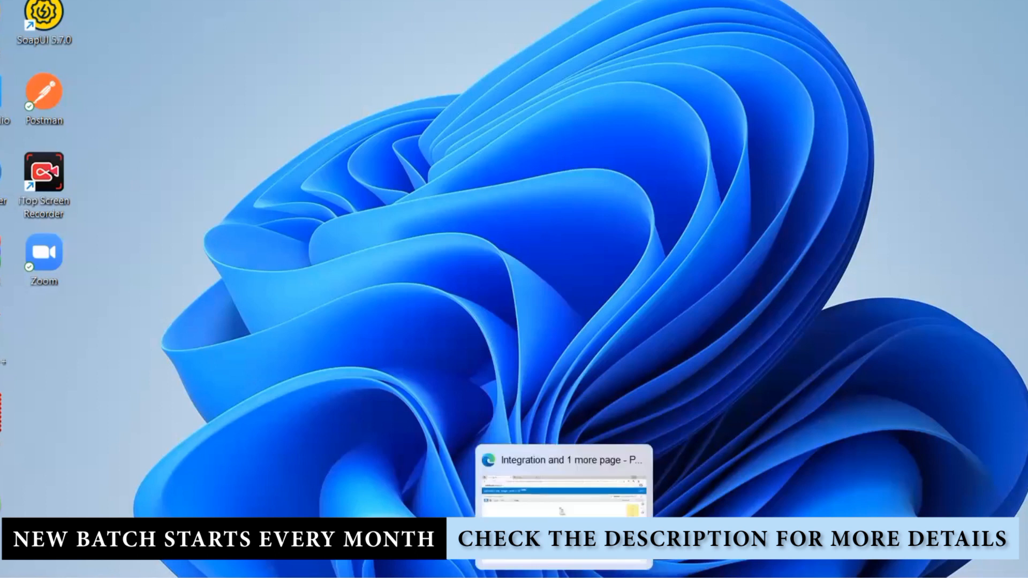
# Restore the Oracle Integration browser window from the Edge taskbar preview
pyautogui.click(562, 569)
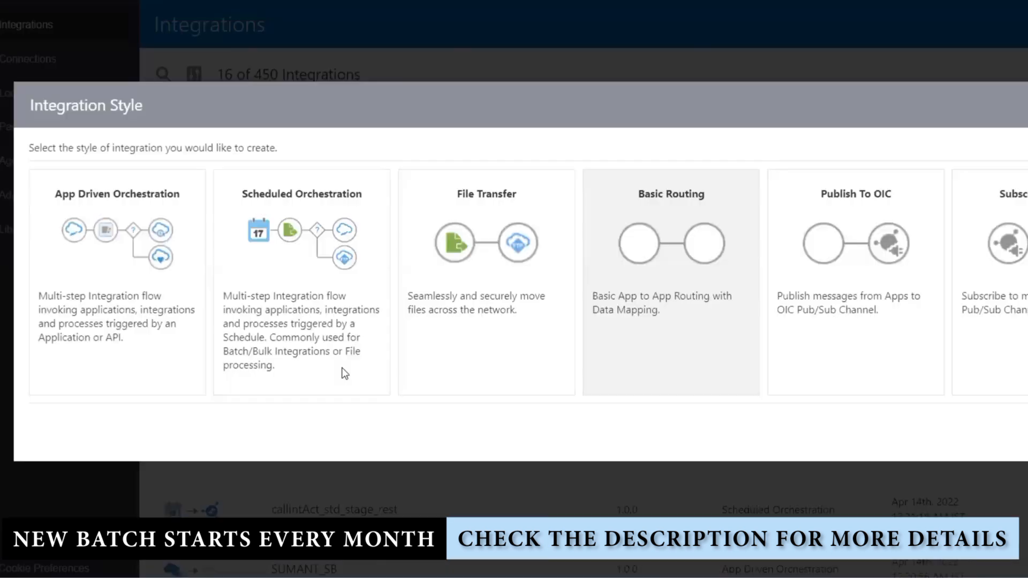
# Choose Scheduled Orchestration and try creating it with the name SUMANT-TEST
pyautogui.click(275, 268)
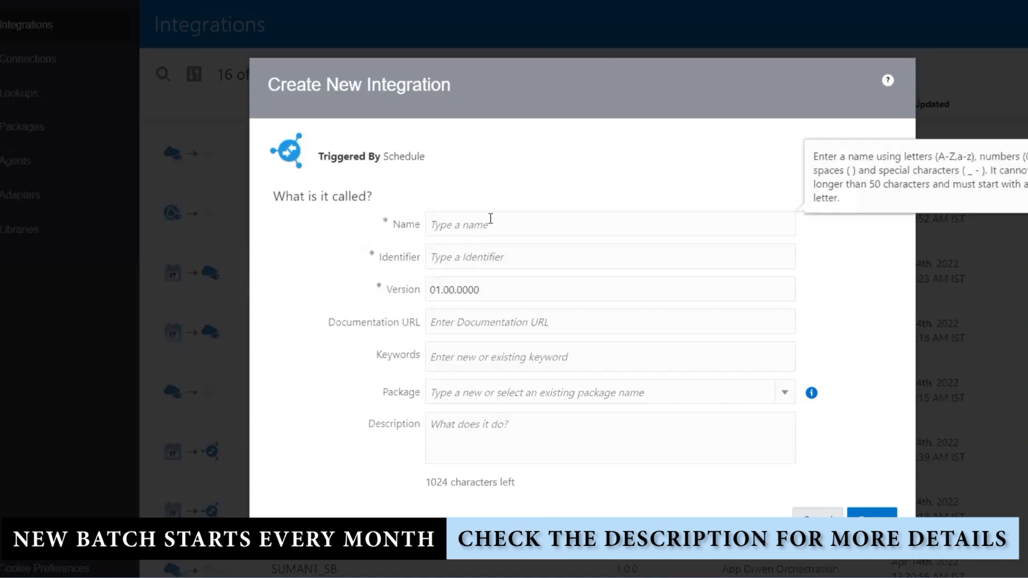
pyautogui.write('SUMANT-')
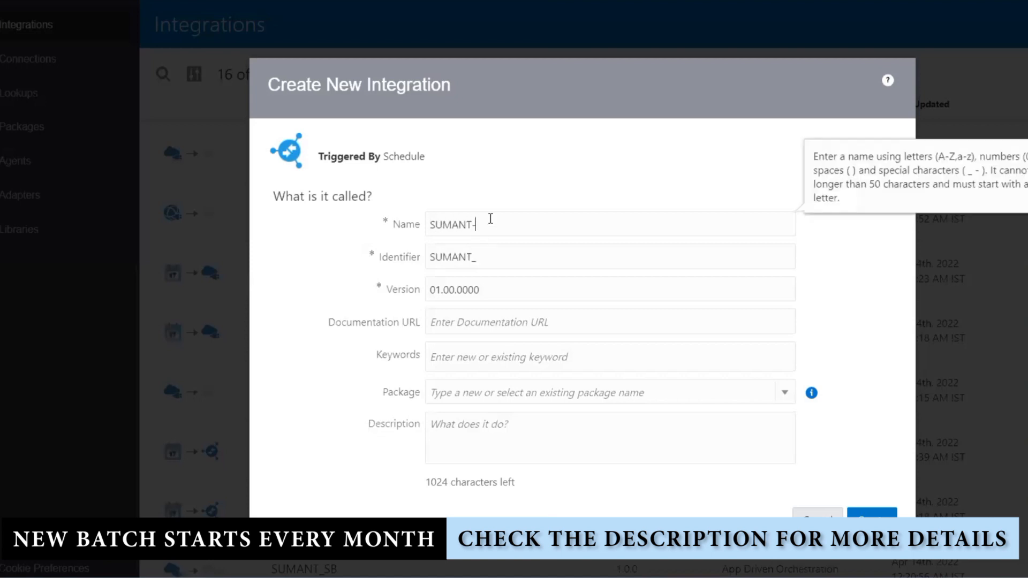
pyautogui.write('TEST')
pyautogui.click(872, 514)
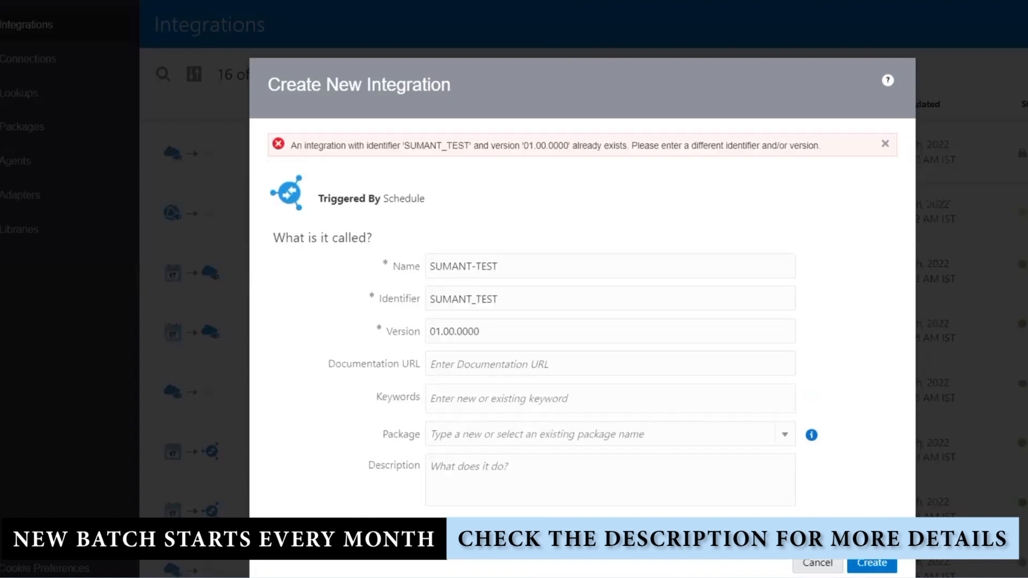
# Change the name to SUMANT-TESTTT to avoid the duplicate identifier and create it
pyautogui.click(516, 267)
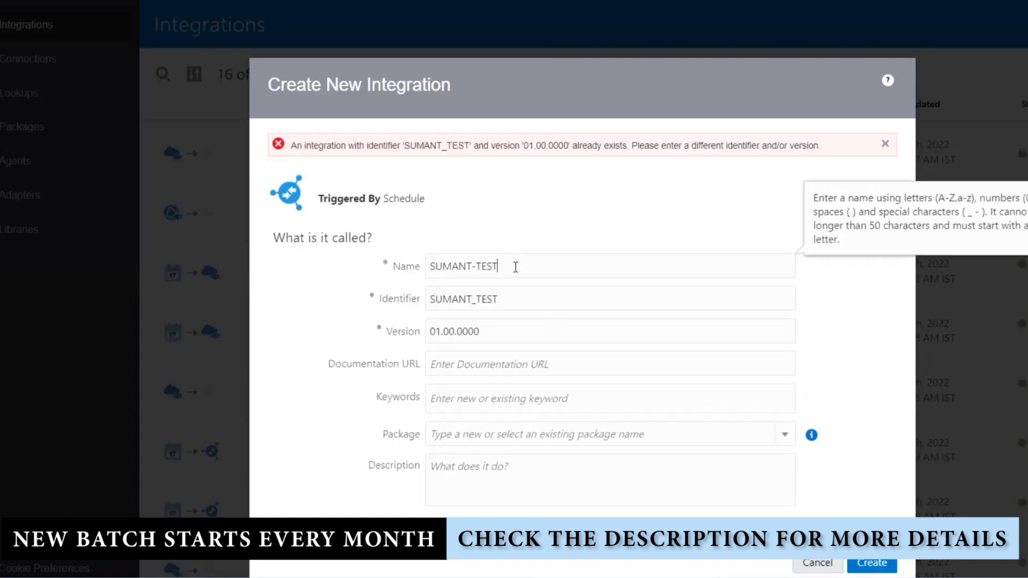
pyautogui.write('T')
pyautogui.press('BackSpace')
pyautogui.write('TT')
pyautogui.click(884, 566)
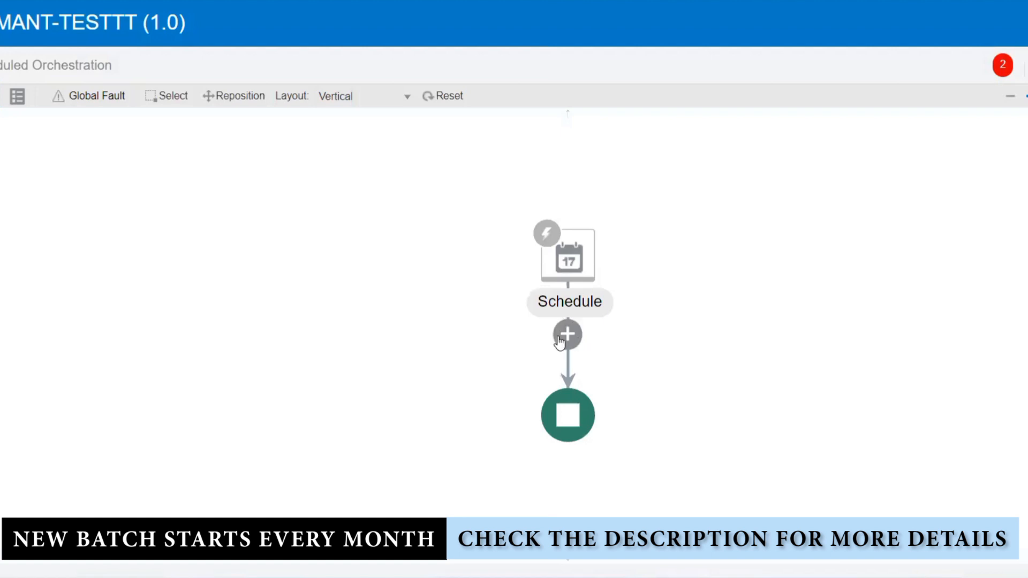
# Next to SUMANT-TESTTT's Schedule trigger, open the Invokes palette and list its 47 SOAP connections
pyautogui.click(559, 338)
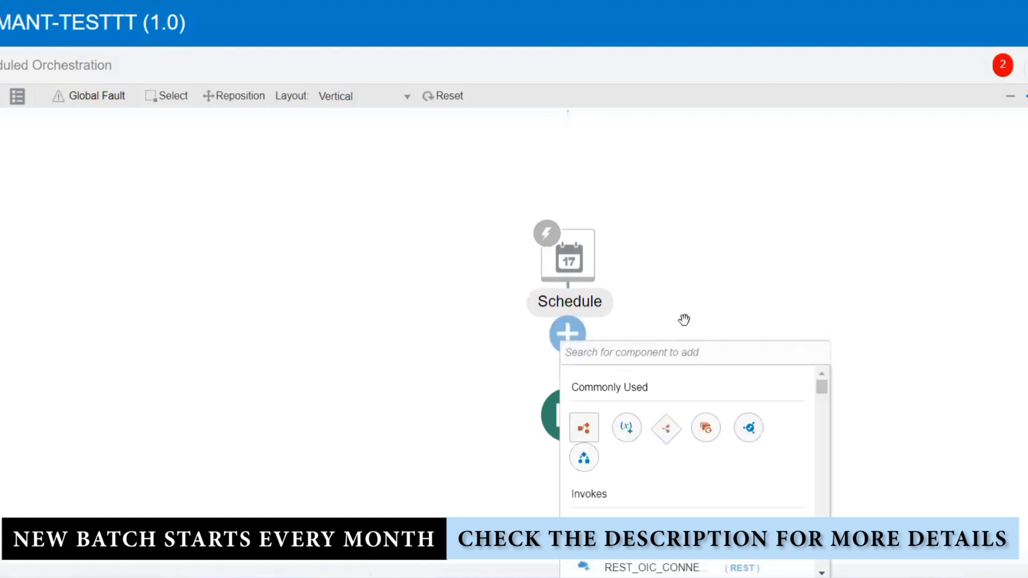
pyautogui.click(642, 305)
pyautogui.click(1026, 142)
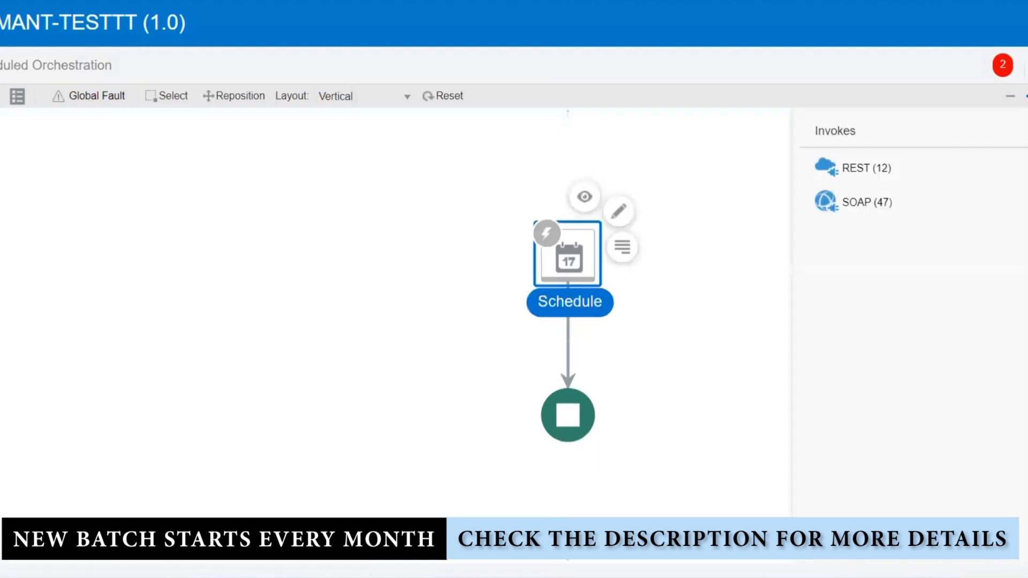
pyautogui.click(971, 214)
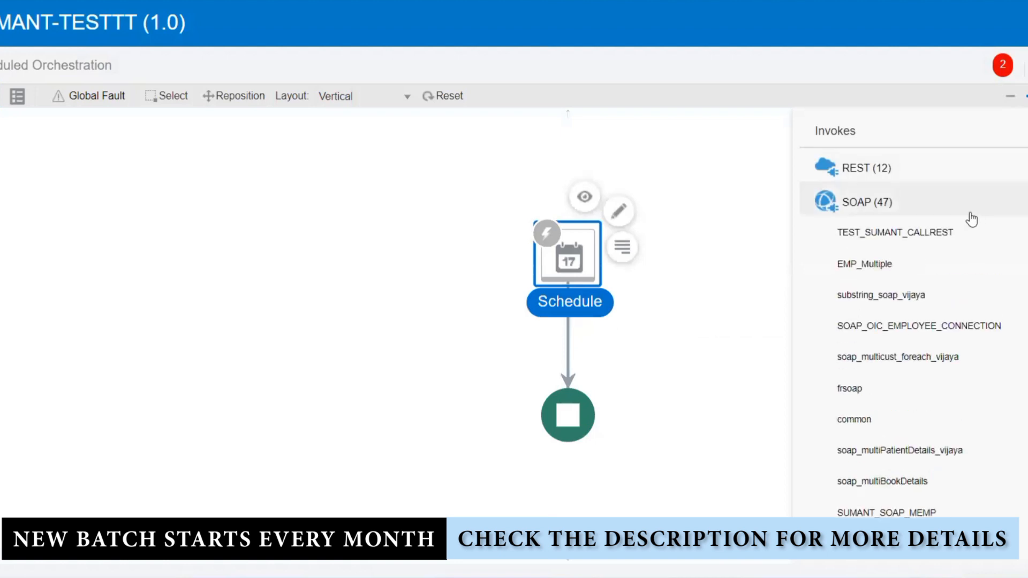
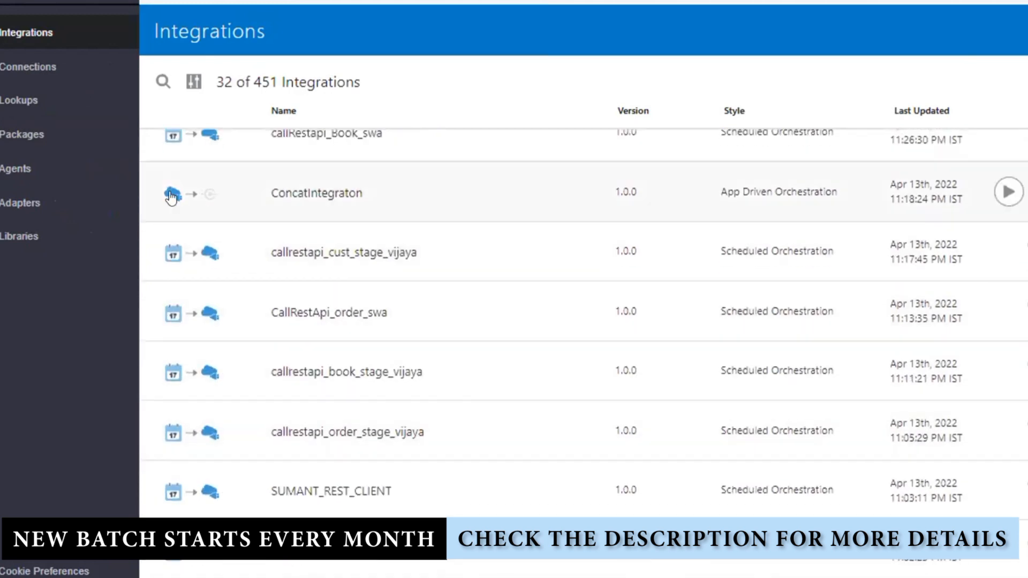
# Scroll through the existing integrations, then switch to the Connections list with SOAP_CONCAT_CONN
pyautogui.moveTo(170, 197)
pyautogui.scroll(-5, 168, 321)
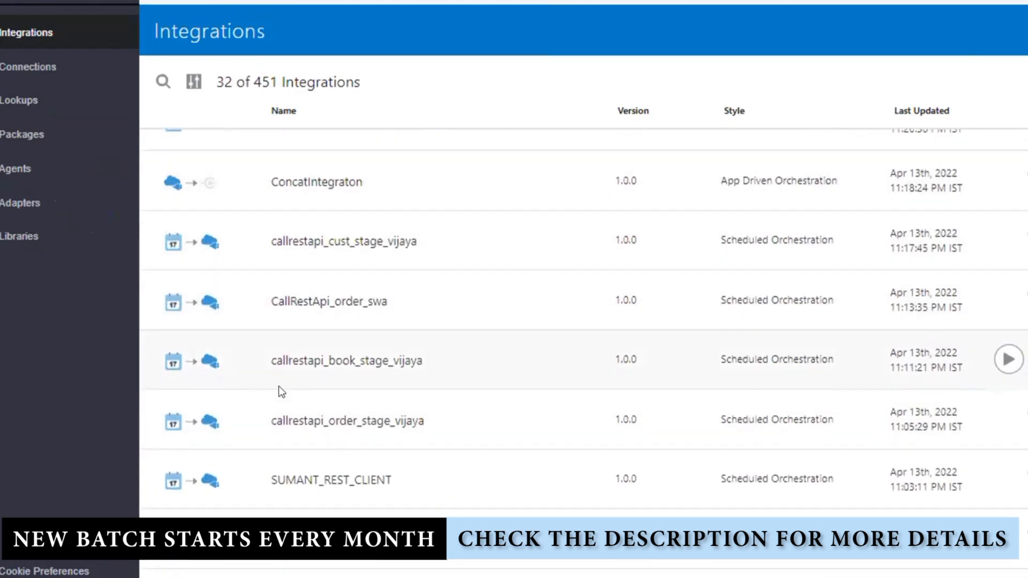
pyautogui.moveTo(166, 333)
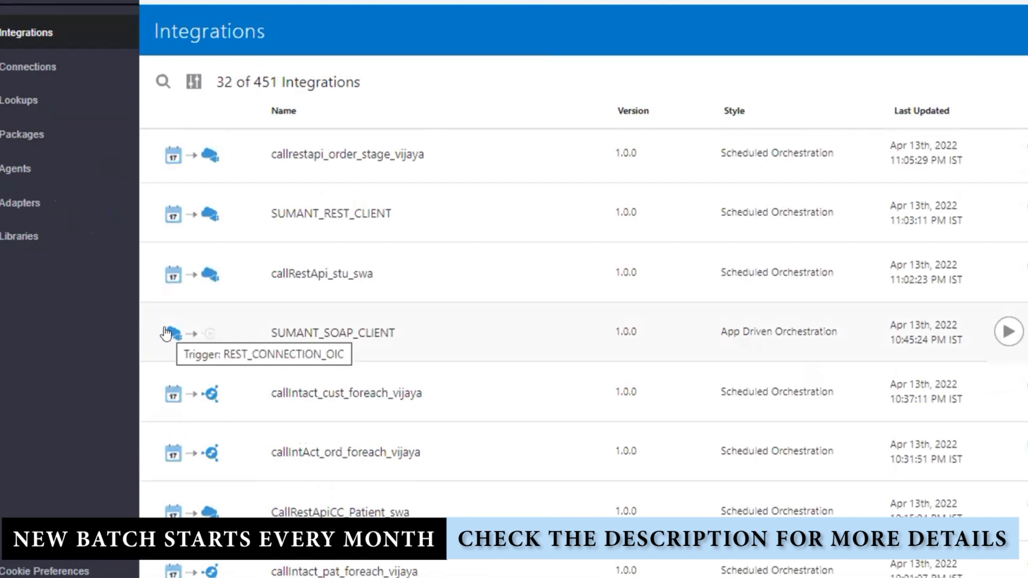
pyautogui.scroll(-3, 415, 371)
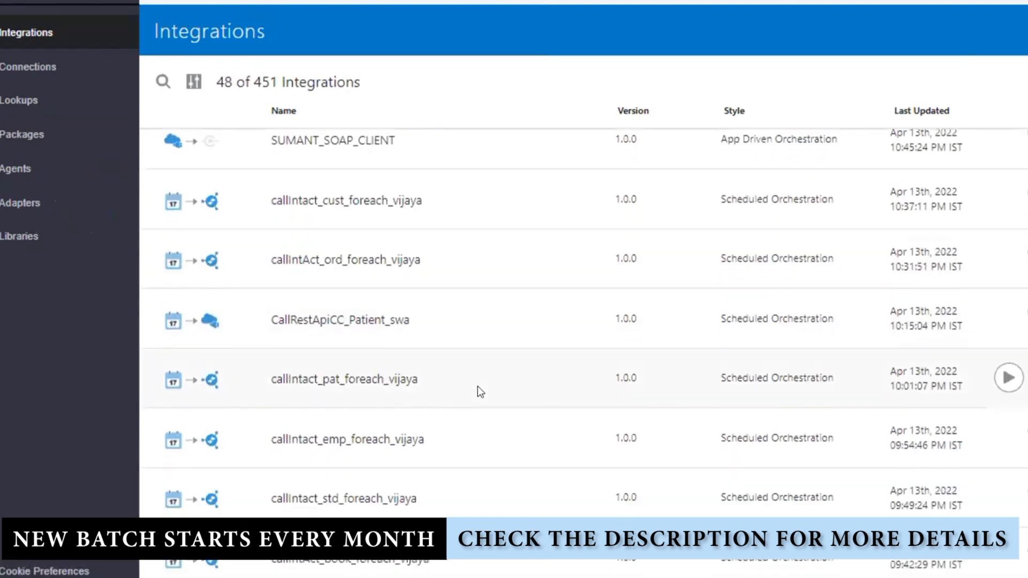
pyautogui.scroll(-7, 477, 387)
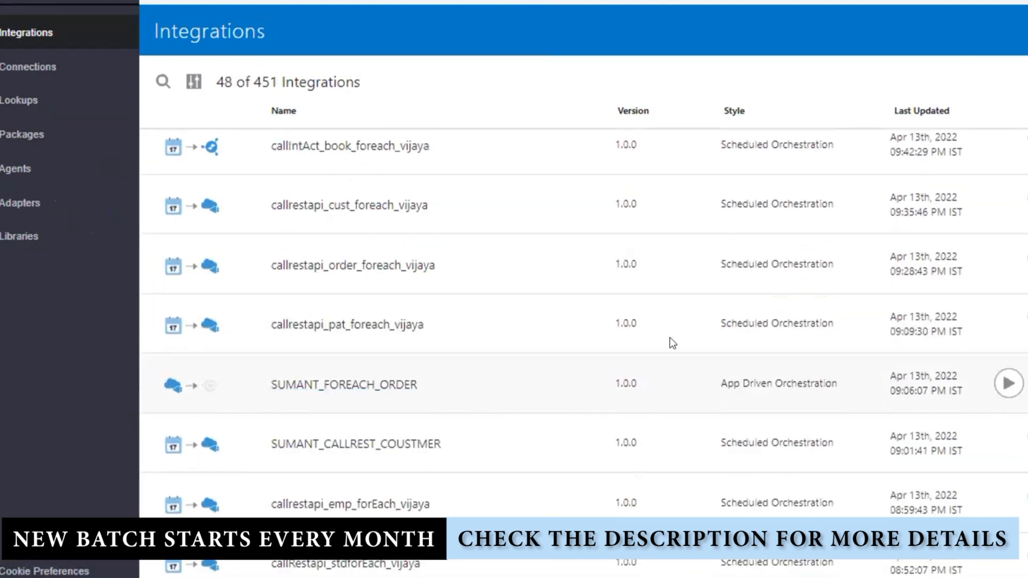
pyautogui.scroll(15, 742, 388)
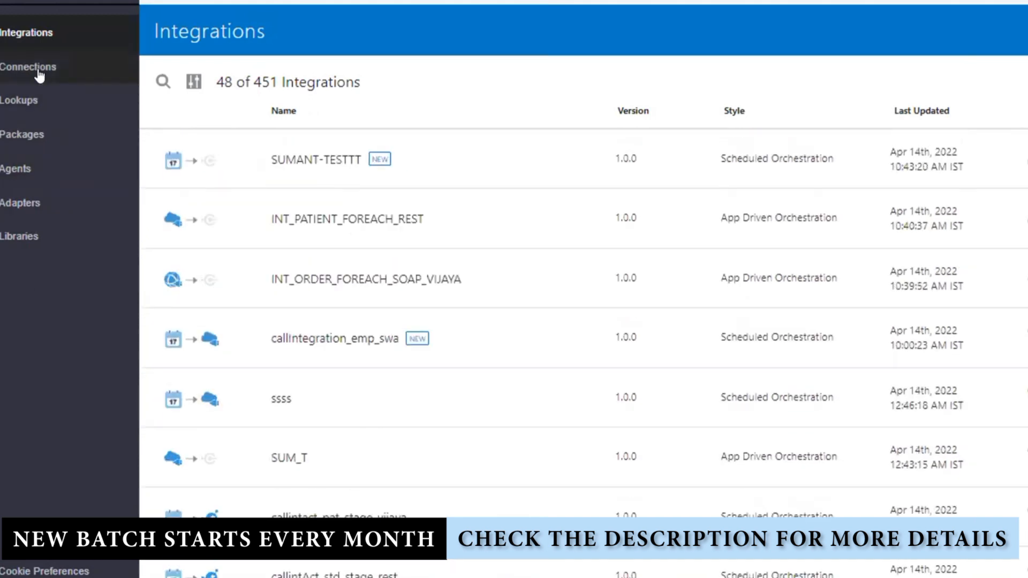
pyautogui.click(39, 75)
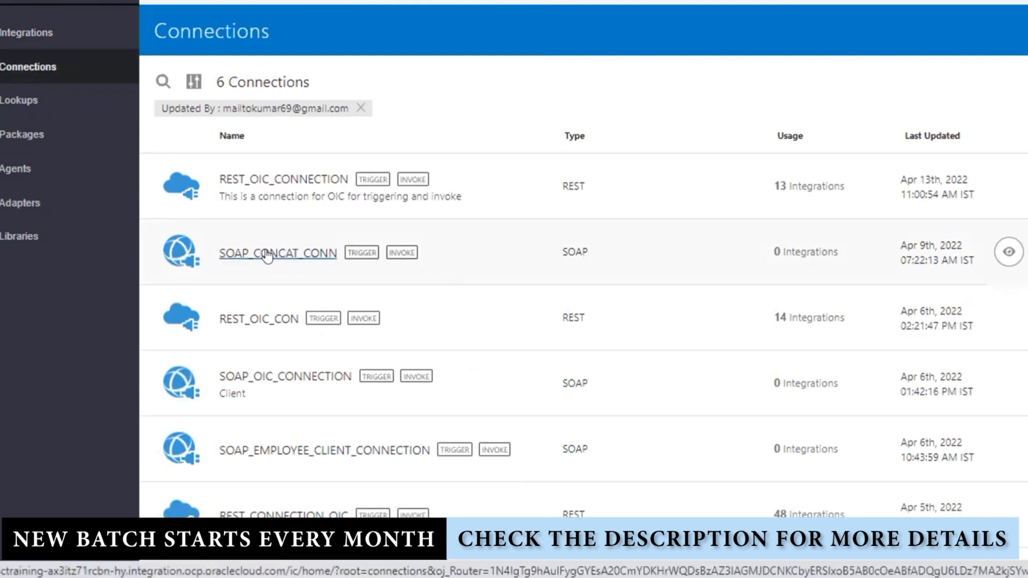
# Return from Connections to the Integrations list
pyautogui.click(32, 33)
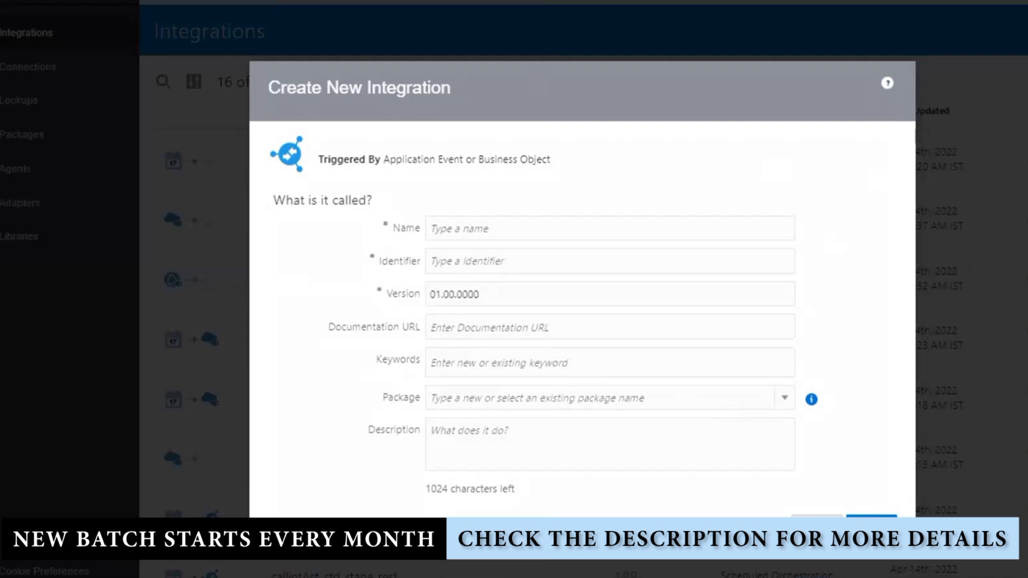
# Name the new integration INT_CONCATSOAPAPI, fixing the mistyped attempts, and create it
pyautogui.click(493, 229)
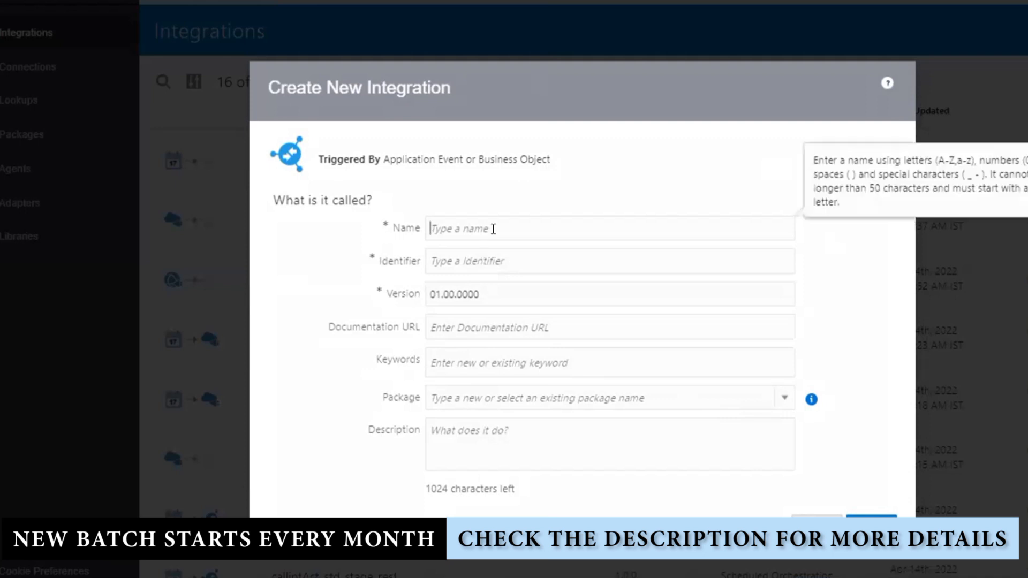
pyautogui.write('INT_')
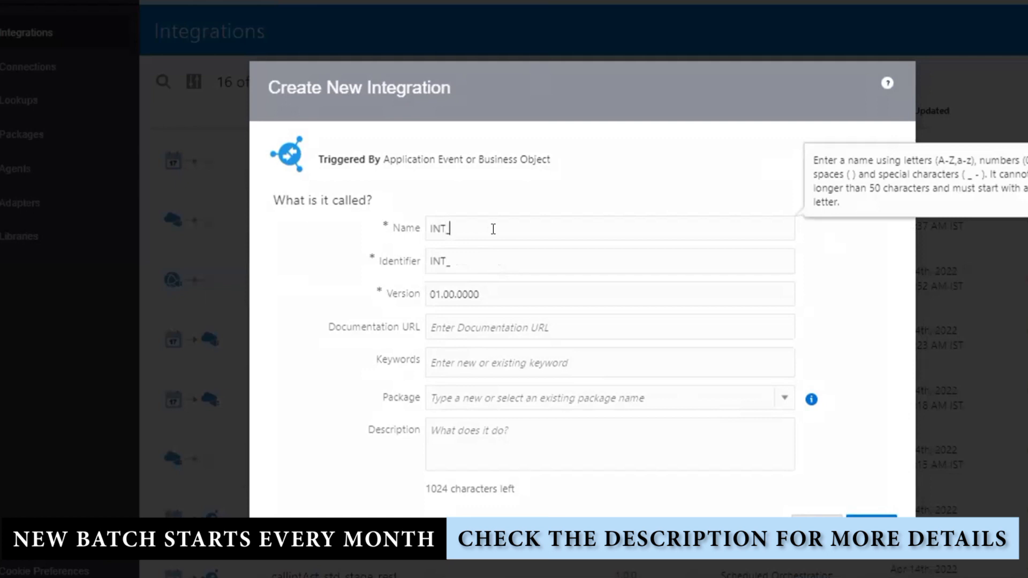
pyautogui.write('nvokeSOAPAP')
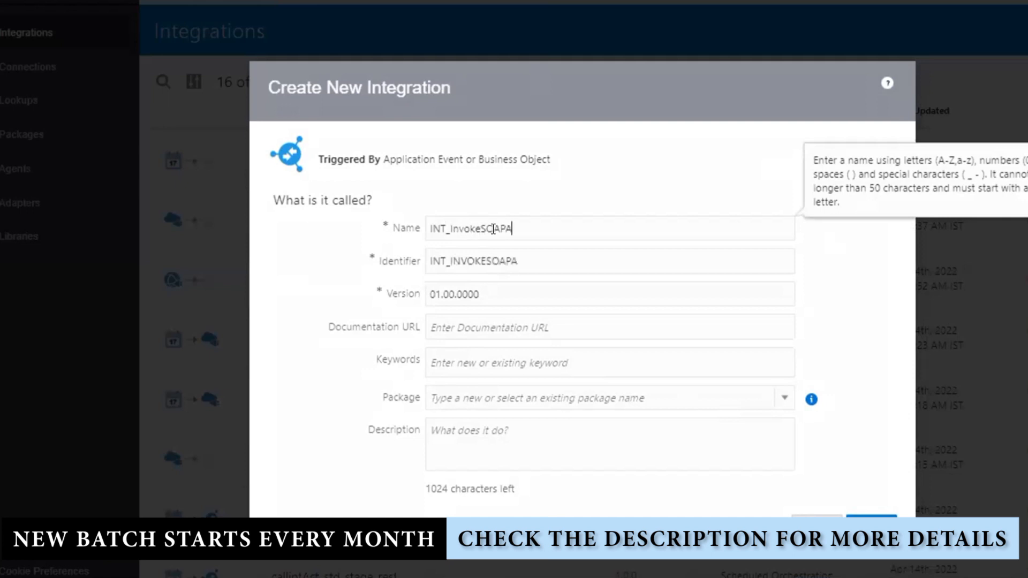
pyautogui.press('BackSpace')
pyautogui.press('BackSpace')
pyautogui.press('BackSpace')
pyautogui.press('BackSpace')
pyautogui.press('BackSpace')
pyautogui.press('BackSpace')
pyautogui.press('BackSpace')
pyautogui.press('BackSpace')
pyautogui.press('BackSpace')
pyautogui.press('BackSpace')
pyautogui.press('BackSpace')
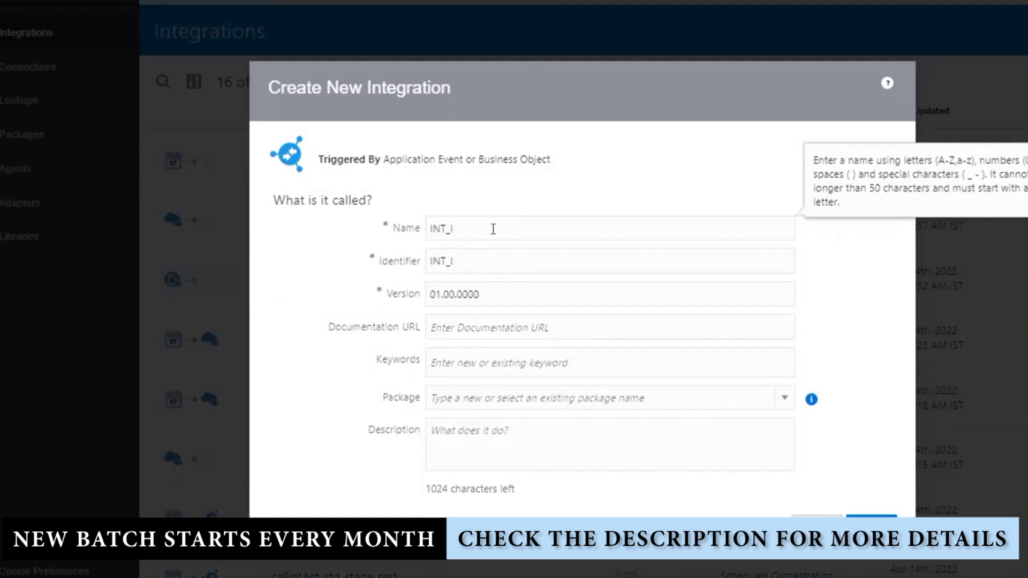
pyautogui.write('CALLINGSOAPAPI')
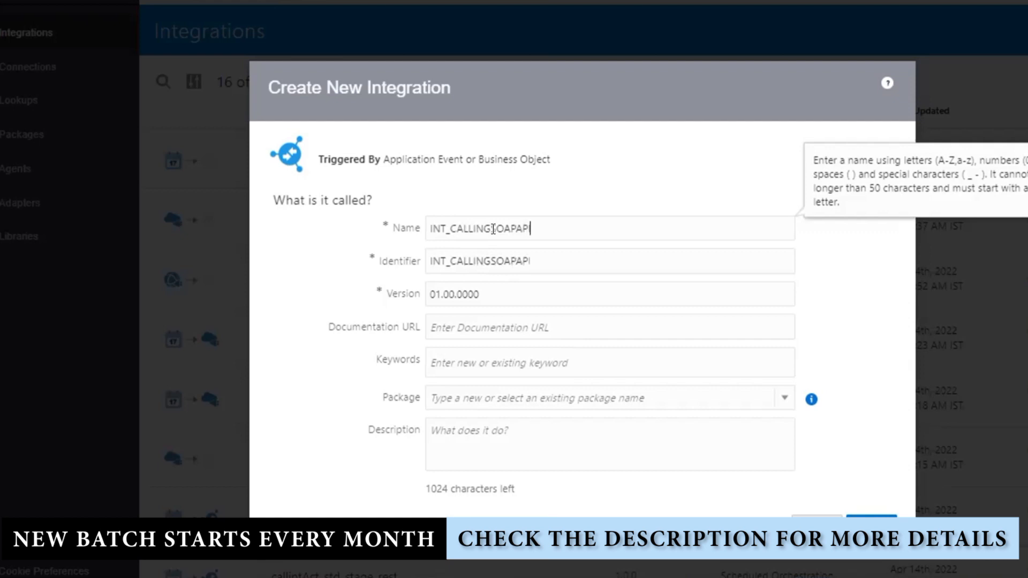
pyautogui.press('BackSpace')
pyautogui.press('BackSpace')
pyautogui.press('BackSpace')
pyautogui.press('BackSpace')
pyautogui.press('BackSpace')
pyautogui.press('BackSpace')
pyautogui.press('BackSpace')
pyautogui.press('BackSpace')
pyautogui.press('BackSpace')
pyautogui.press('BackSpace')
pyautogui.press('BackSpace')
pyautogui.press('BackSpace')
pyautogui.press('BackSpace')
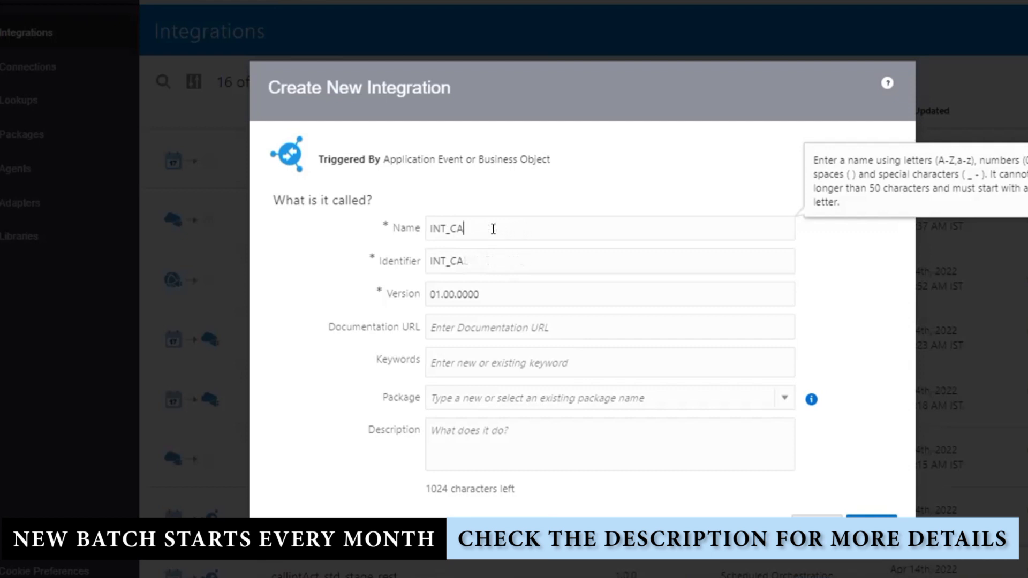
pyautogui.write('CONCATSOAPAPI')
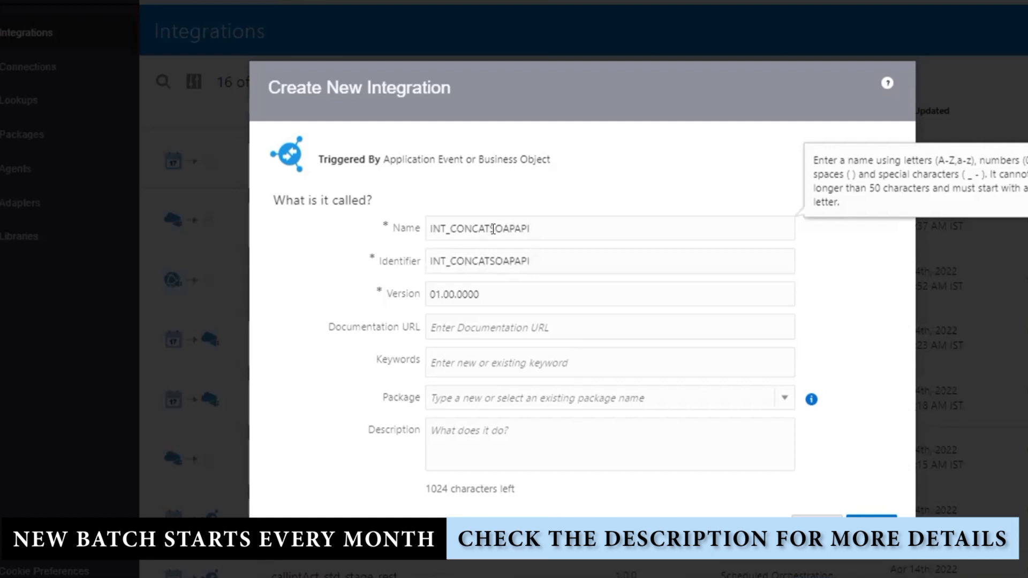
pyautogui.press('Return')
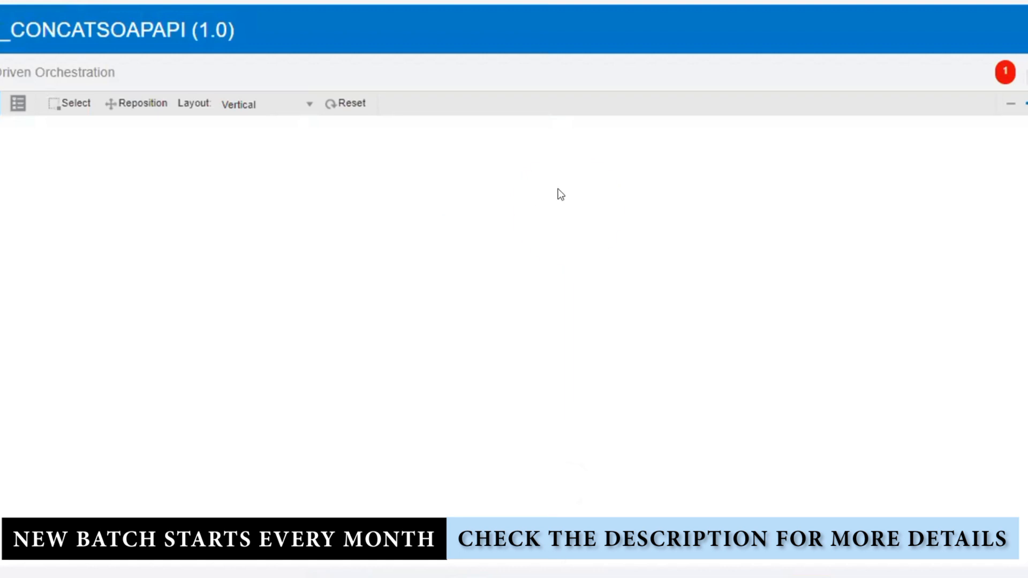
# Search for SOAP_CO and add the SOAP concat connection as the flow's trigger
pyautogui.click(565, 212)
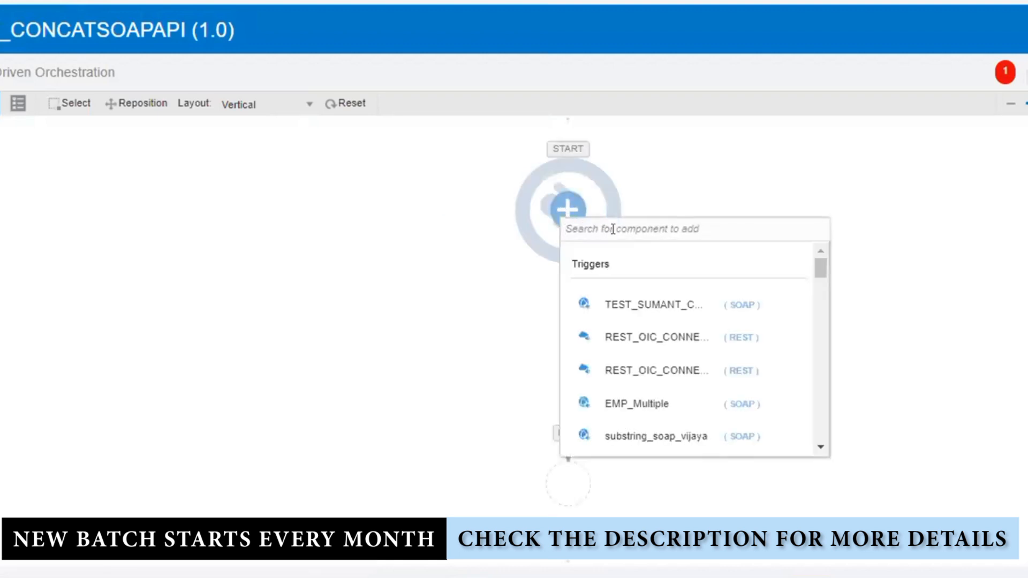
pyautogui.write('SOAP')
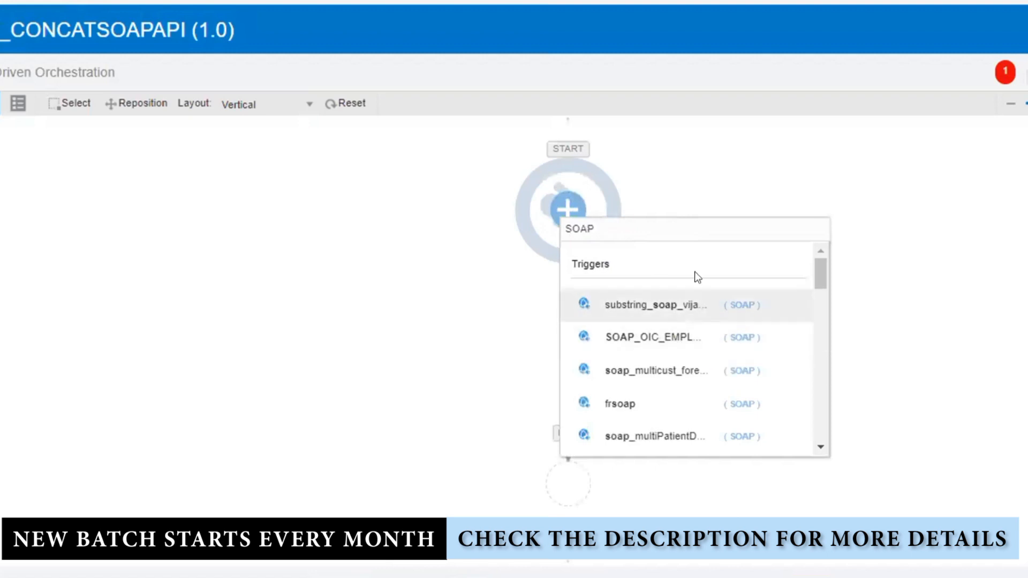
pyautogui.write('_CO')
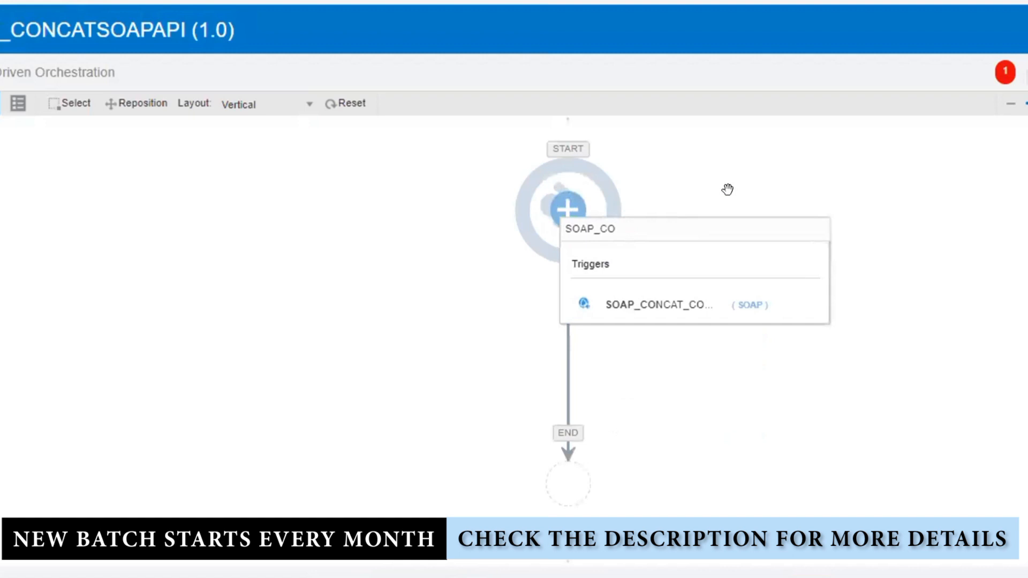
pyautogui.click(631, 304)
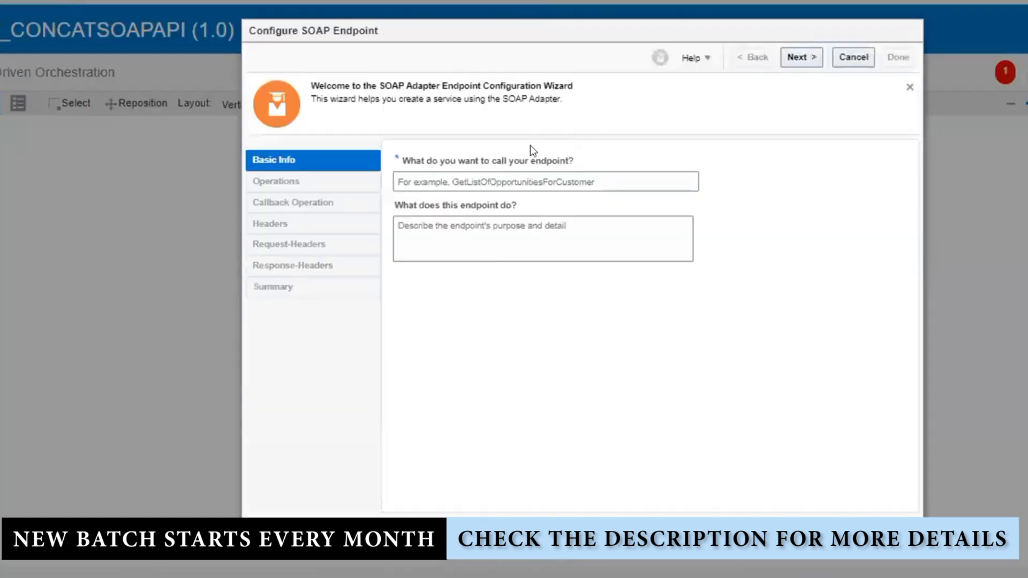
# Name the SOAP trigger endpoint ConcatSOAP and finish the wizard with default operations and headers
pyautogui.click(495, 170)
pyautogui.write('Co')
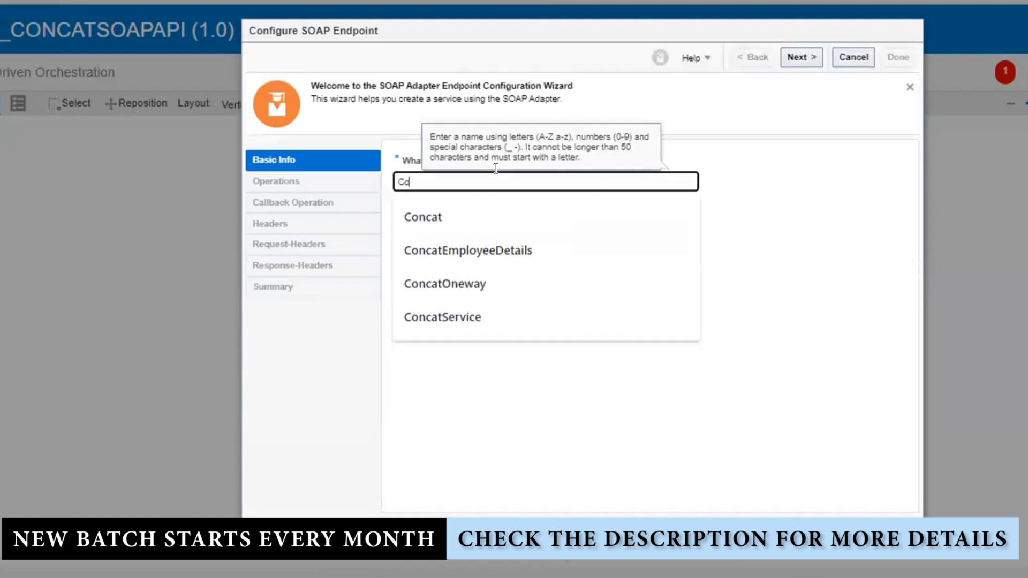
pyautogui.write('ncatSOAP')
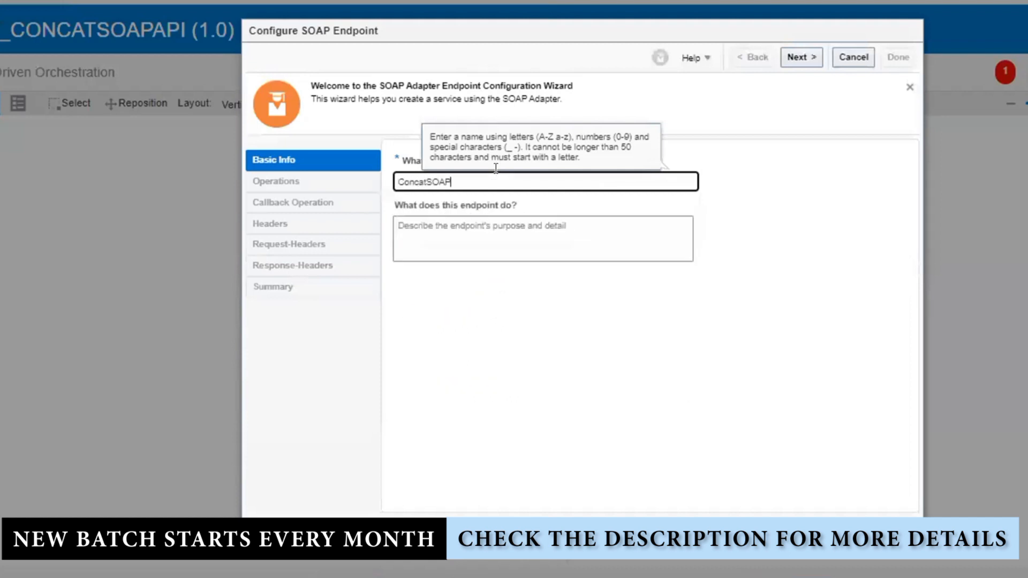
pyautogui.click(874, 246)
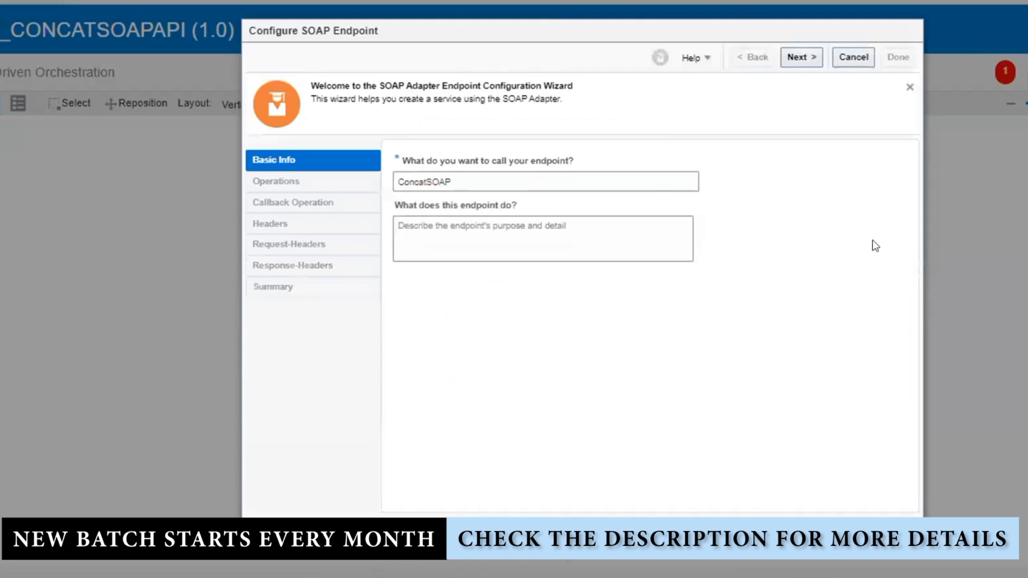
pyautogui.click(800, 57)
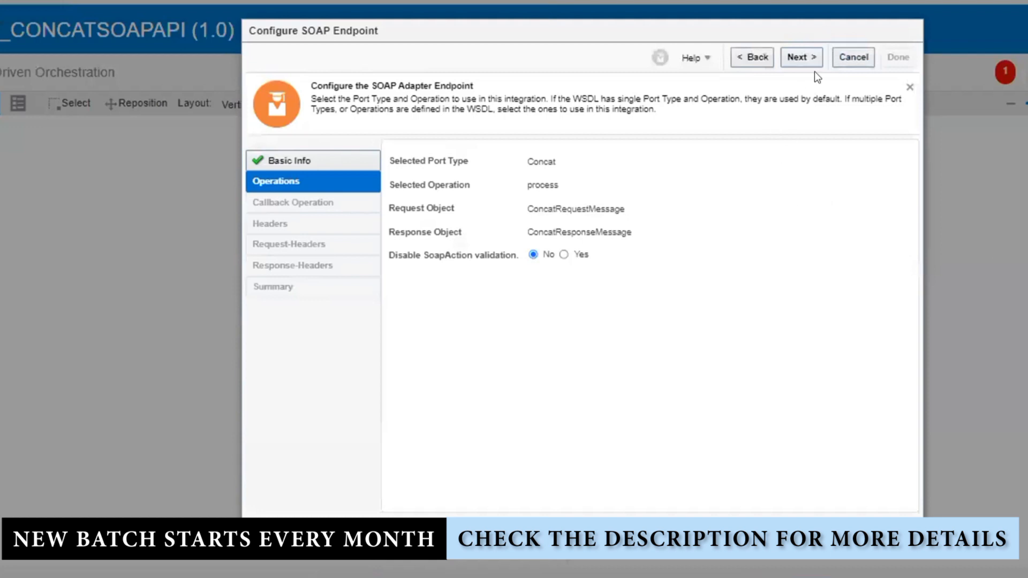
pyautogui.click(796, 60)
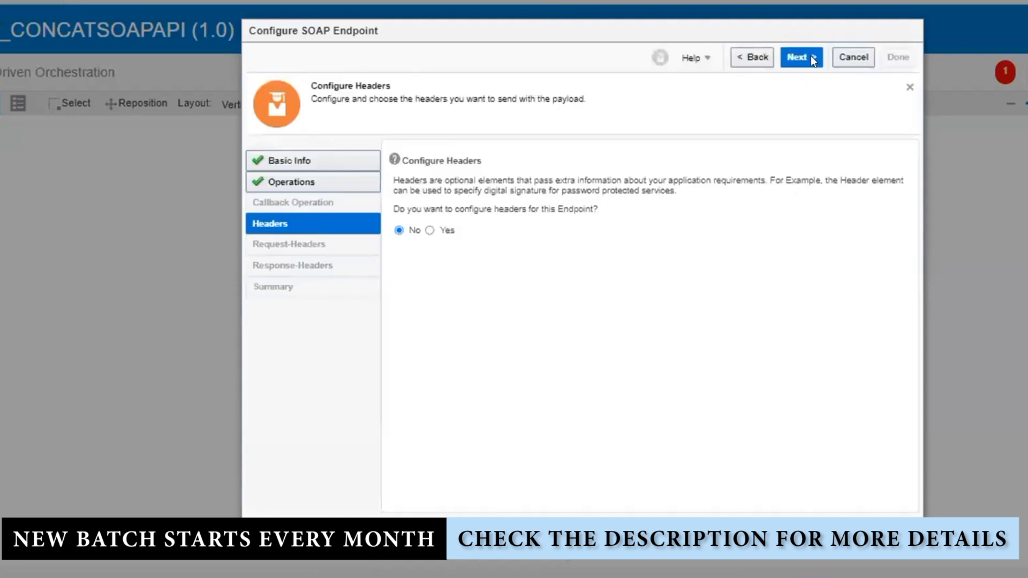
pyautogui.click(803, 56)
pyautogui.click(896, 55)
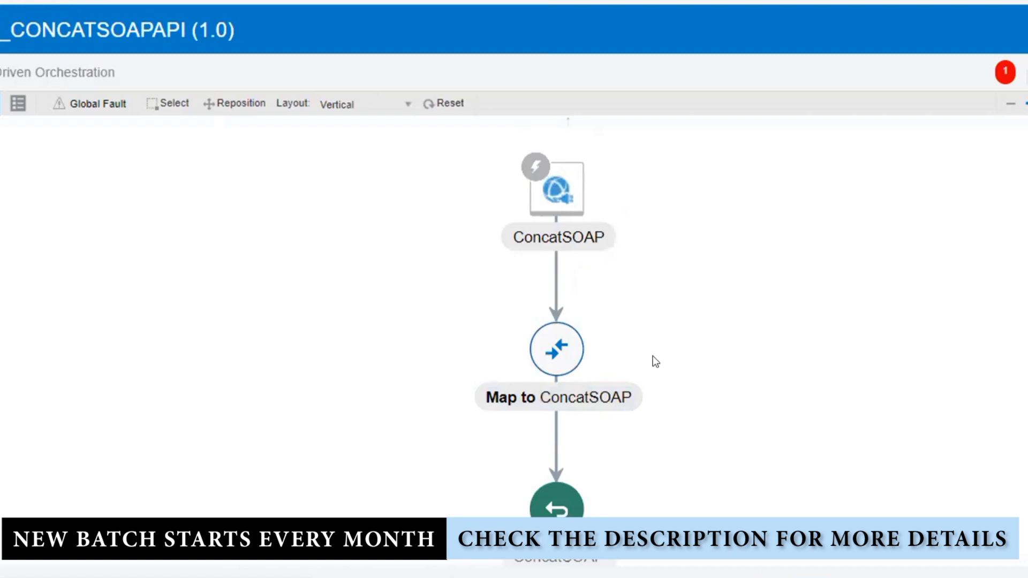
# Cancel the browser Save As dialog that Ctrl+S brought up
pyautogui.hotkey('ctrl', 's')
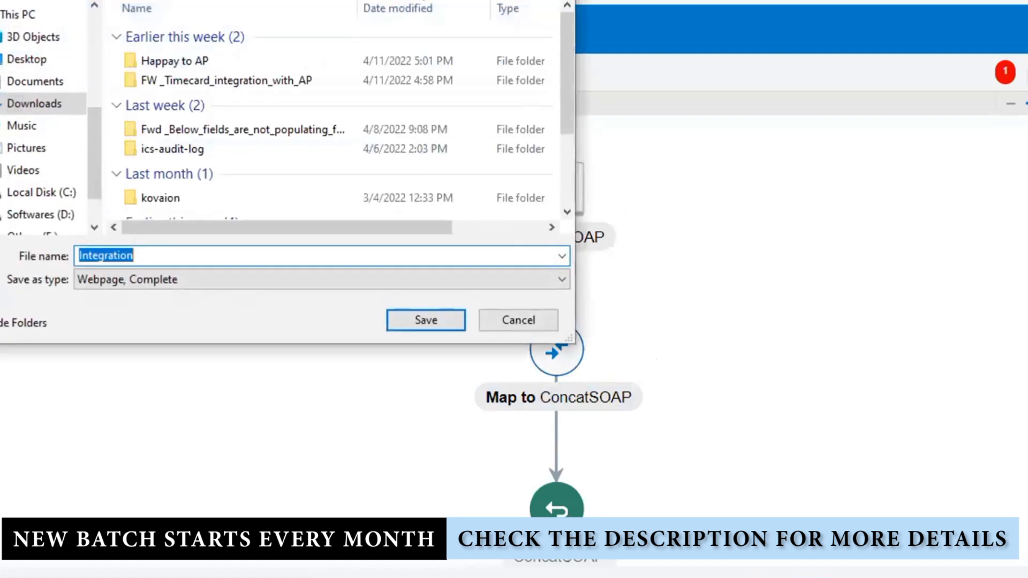
pyautogui.press('Escape')
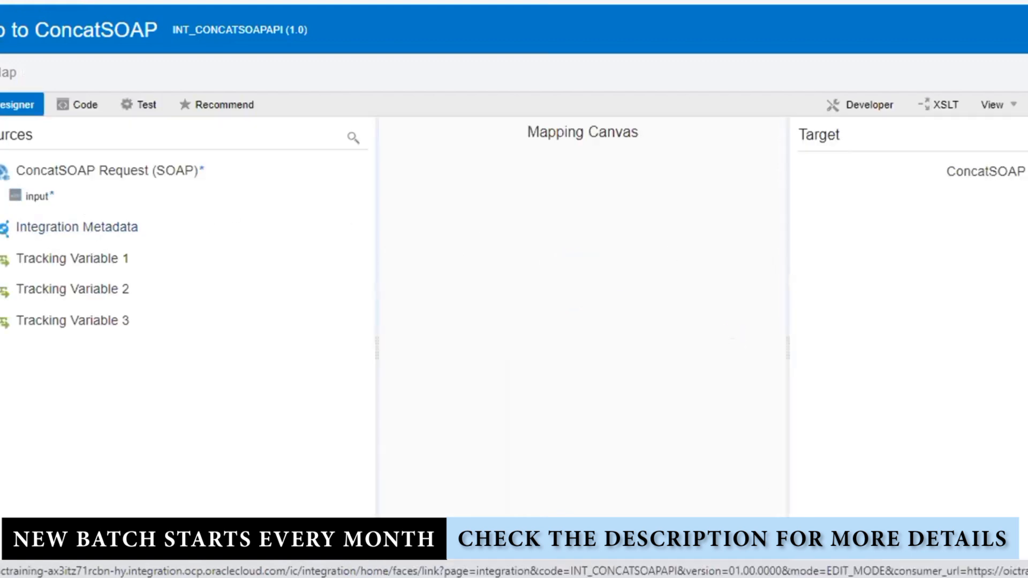
# Map ConcatSOAP's output to concat("The input received from Source is ", input), then validate and close
pyautogui.rightClick(1023, 196)
pyautogui.click(999, 270)
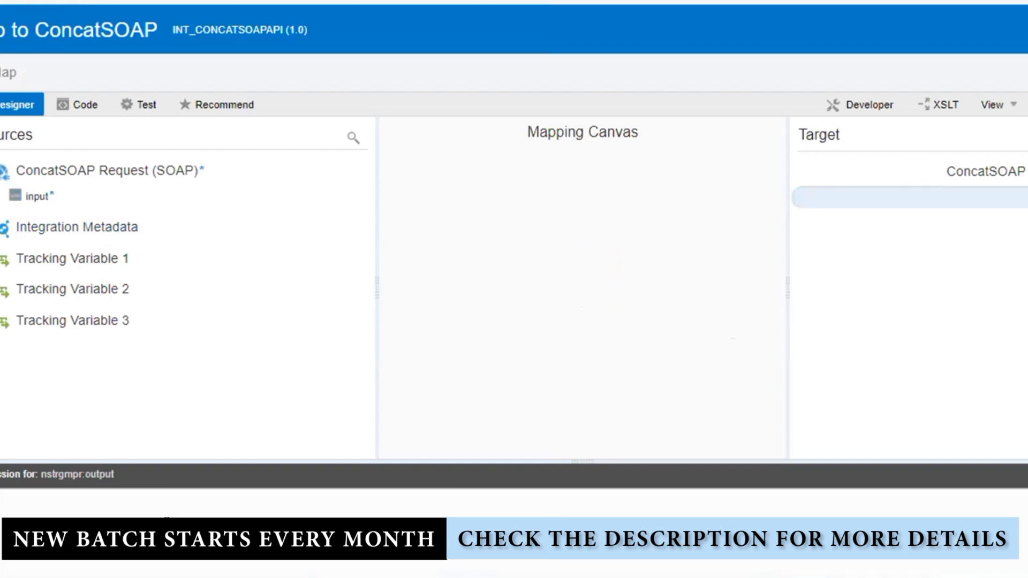
pyautogui.write('conca')
pyautogui.write('t()')
pyautogui.write('"The input re')
pyautogui.write('ceived')
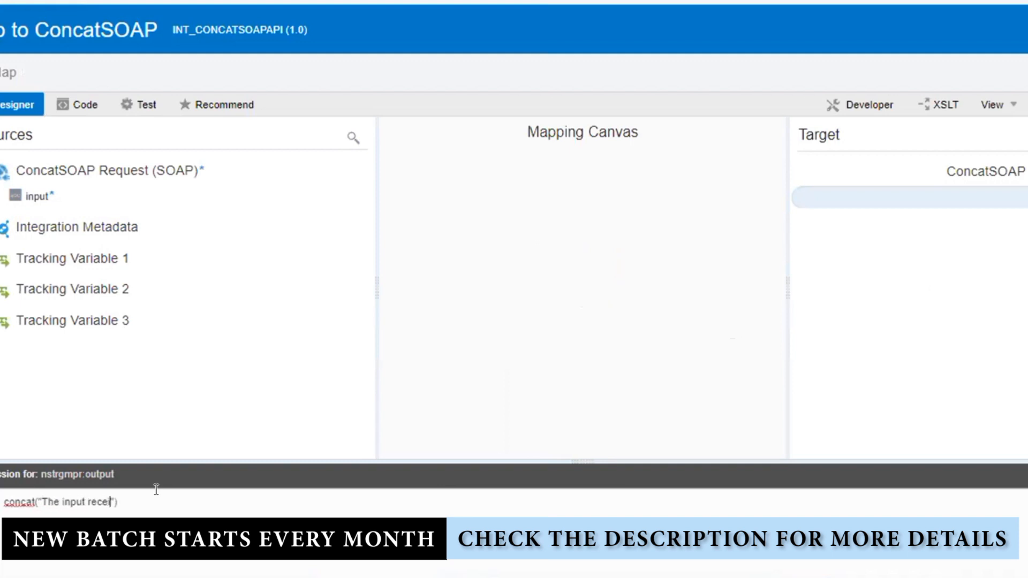
pyautogui.write(' from Source is ')
pyautogui.write(',')
pyautogui.moveTo(43, 196); pyautogui.dragTo(211, 506)
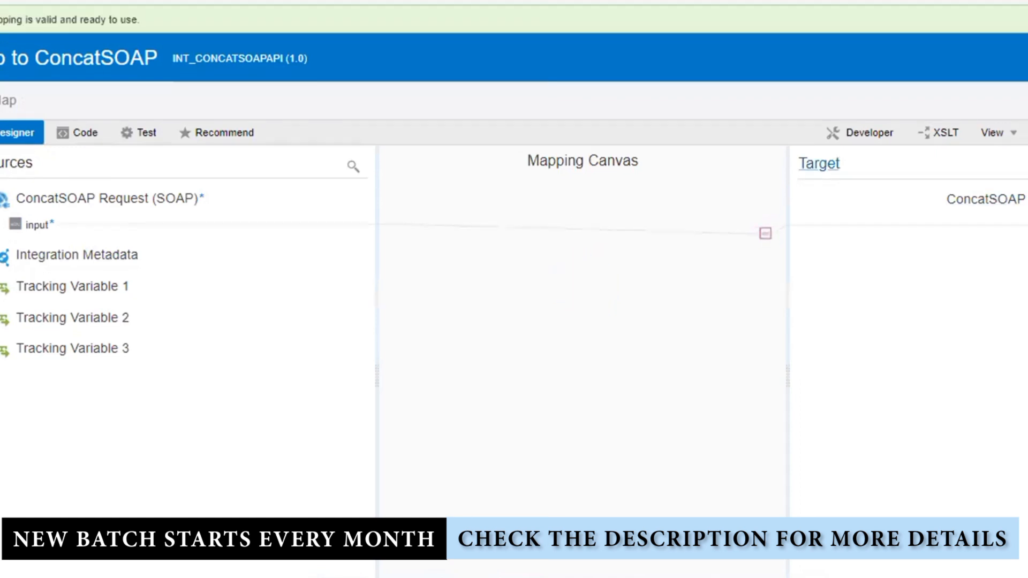
pyautogui.click(1026, 56)
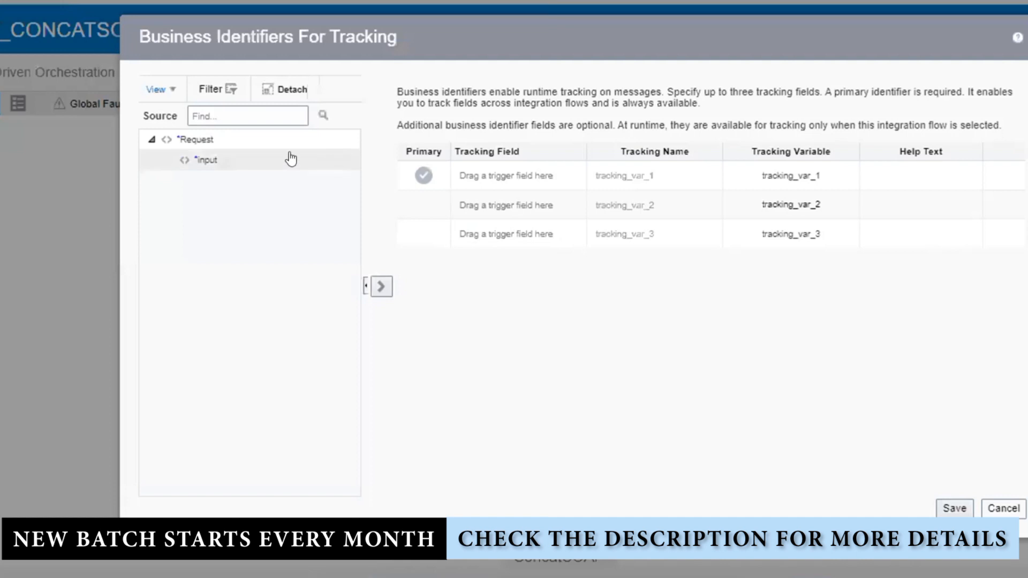
# Set the request's input field as the primary tracking identifier and save it
pyautogui.moveTo(289, 159); pyautogui.dragTo(522, 167)
pyautogui.click(380, 286)
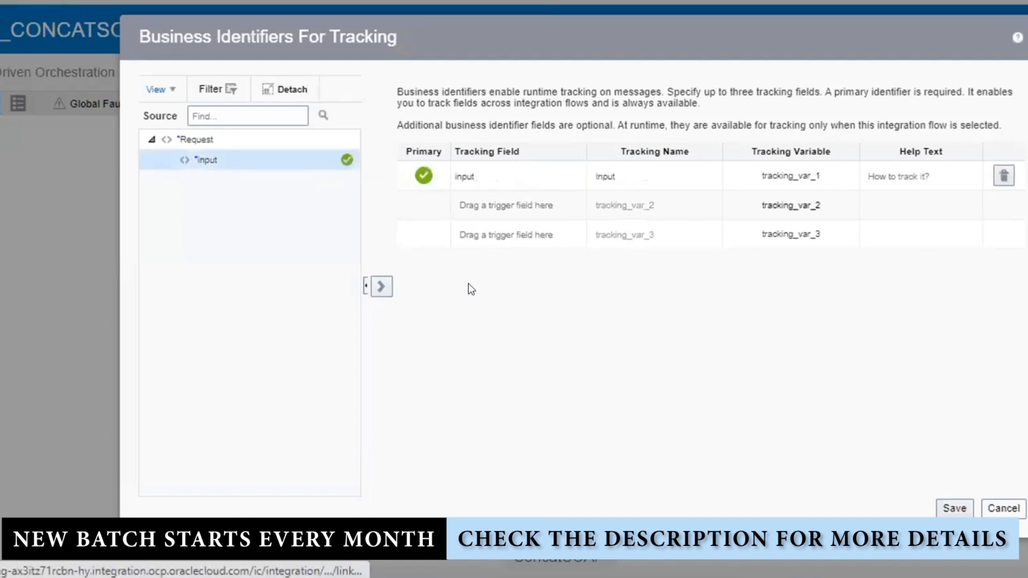
pyautogui.click(954, 508)
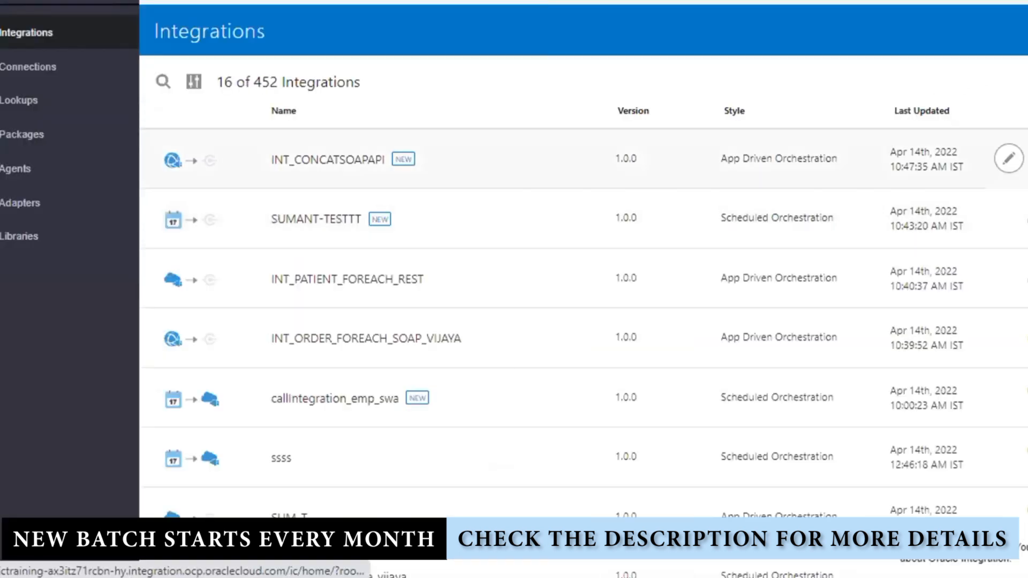
# Activate INT_CONCATSOAPAPI with tracing enabled, then open its WSDL URL from the info popup
pyautogui.click(1008, 159)
pyautogui.click(352, 397)
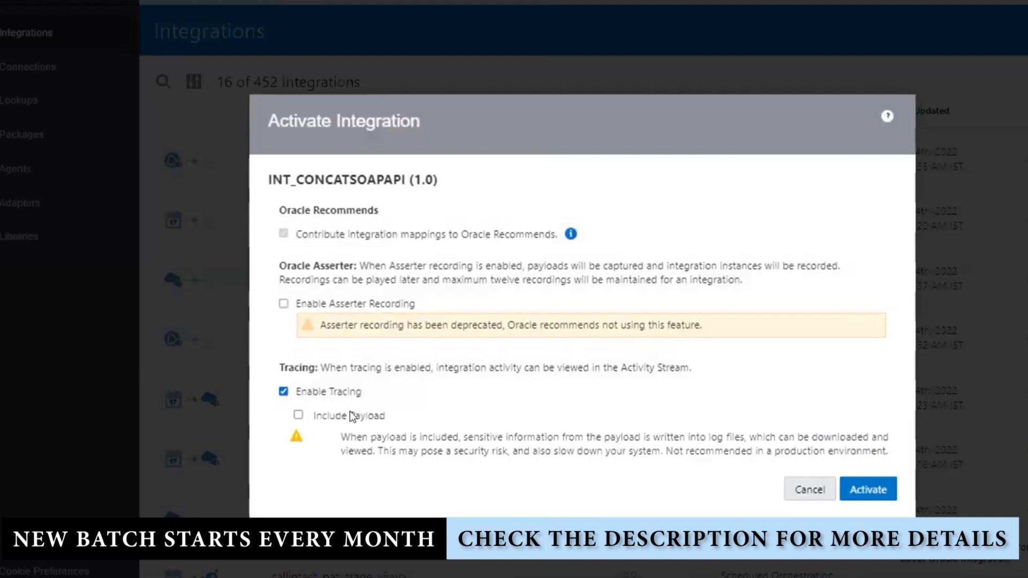
pyautogui.click(348, 416)
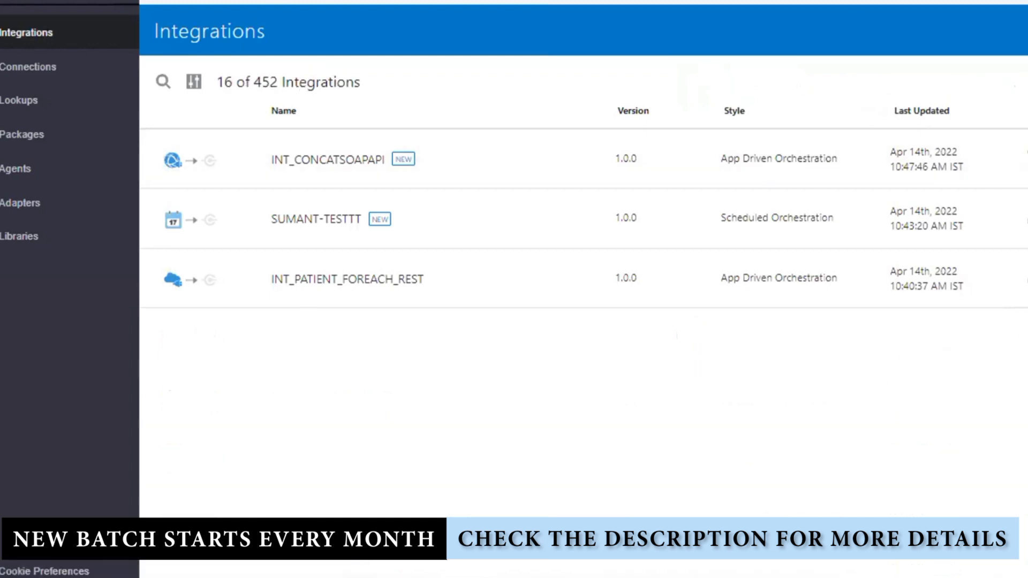
pyautogui.click(1008, 158)
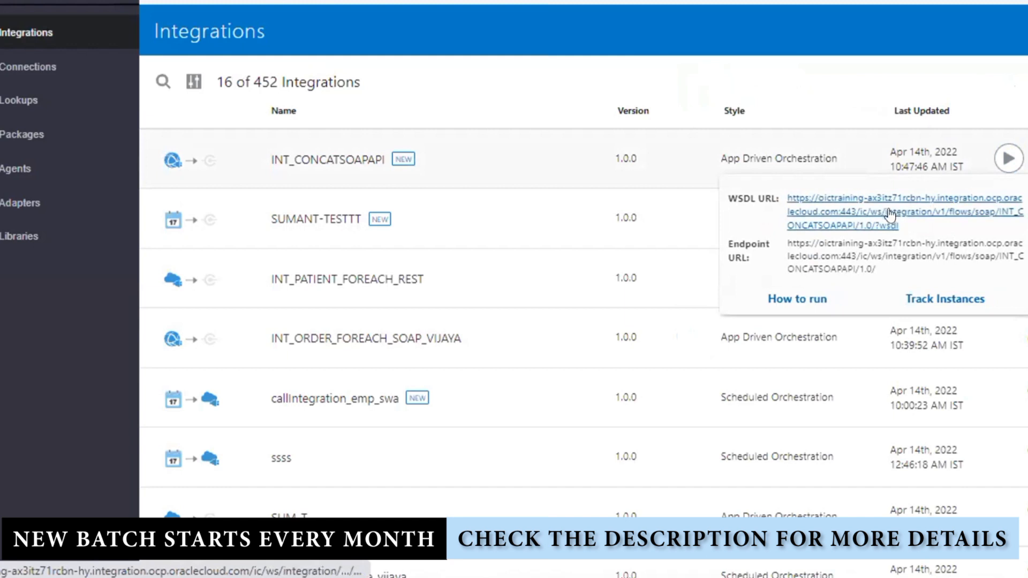
pyautogui.click(905, 214)
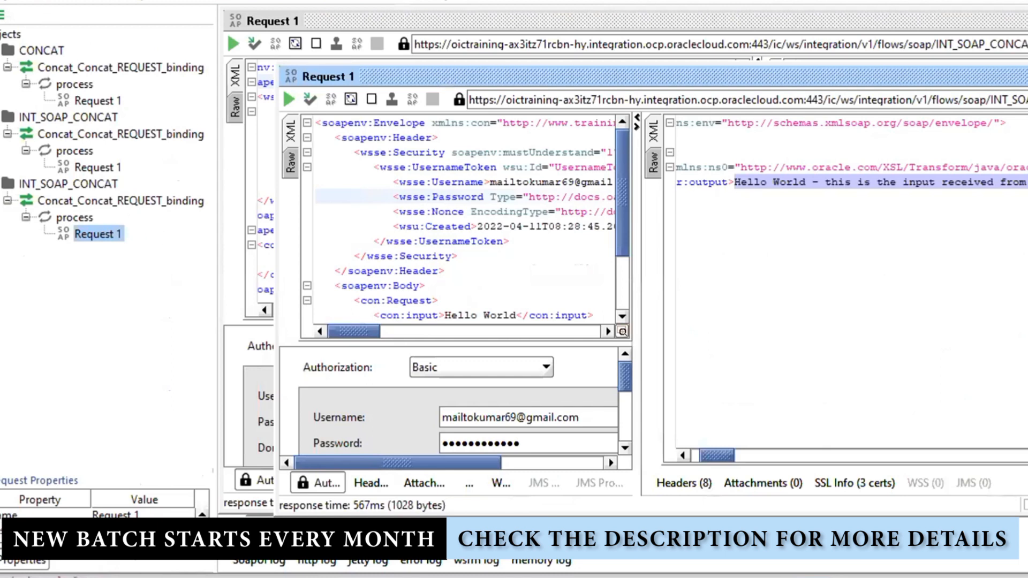
# Create SoapUI project INT_CONCATSOAPAPI from the pasted integration WSDL URL
pyautogui.rightClick(1006, 576)
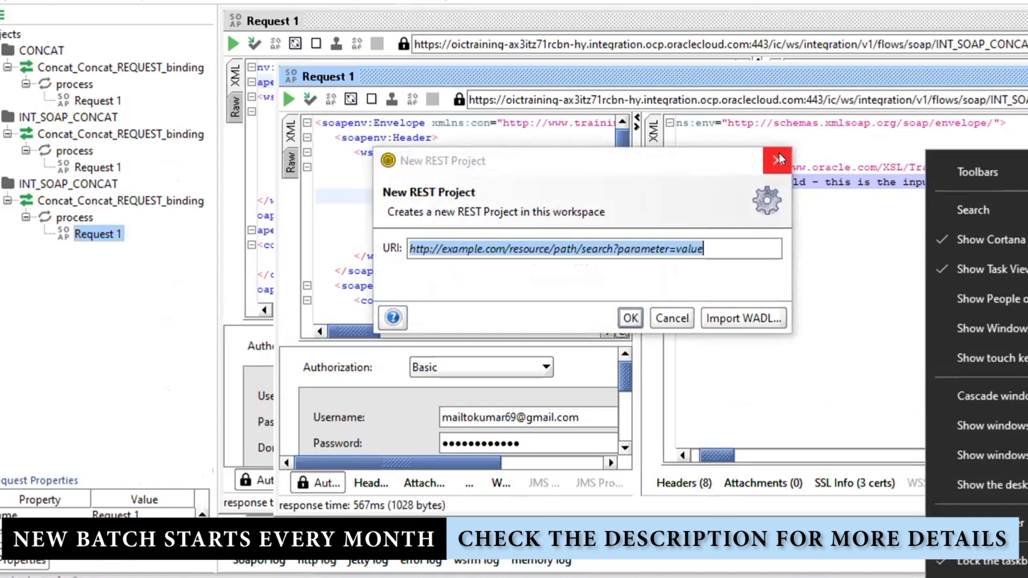
pyautogui.click(777, 160)
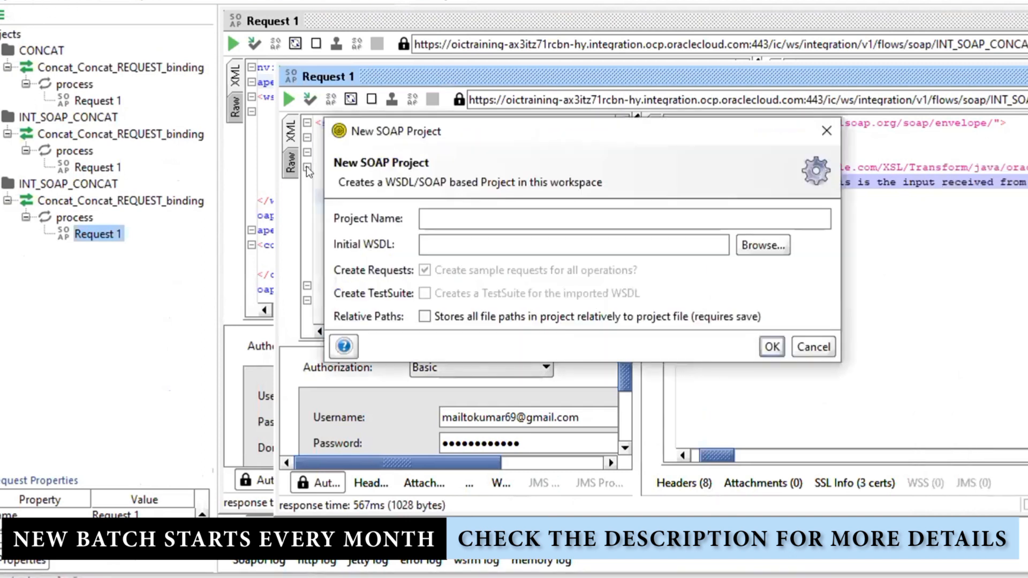
pyautogui.click(445, 242)
pyautogui.write('https://oictraining-ax3itz71rcbn-hy.integration.ocp.oraclecloud.com:443/ic/ws/integration/v1/flows/soap/INT_CONCATSOAPAPI/1.0/?wsdl')
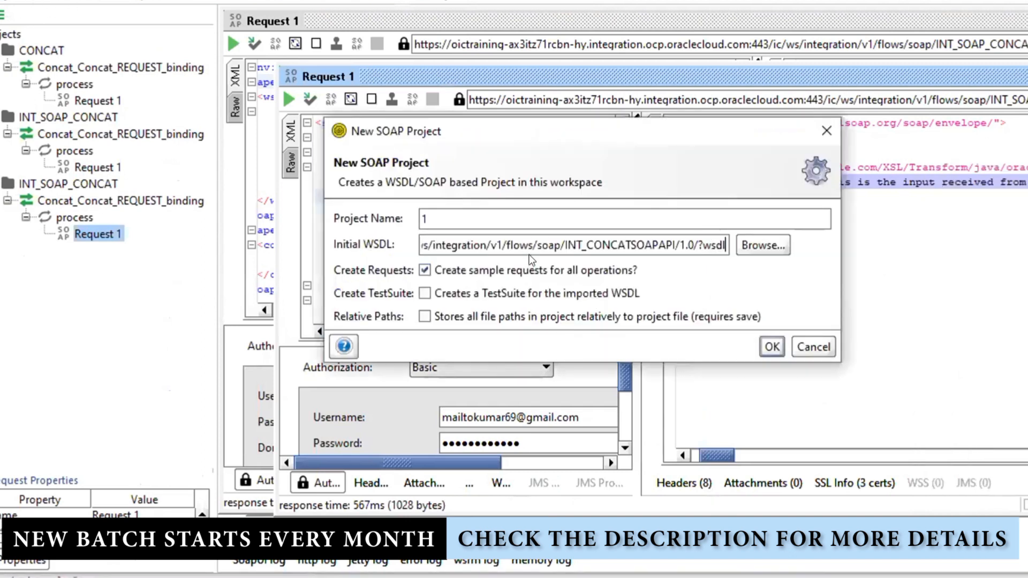
pyautogui.click(609, 236)
pyautogui.doubleClick(609, 241)
pyautogui.hotkey('ctrl', 'c')
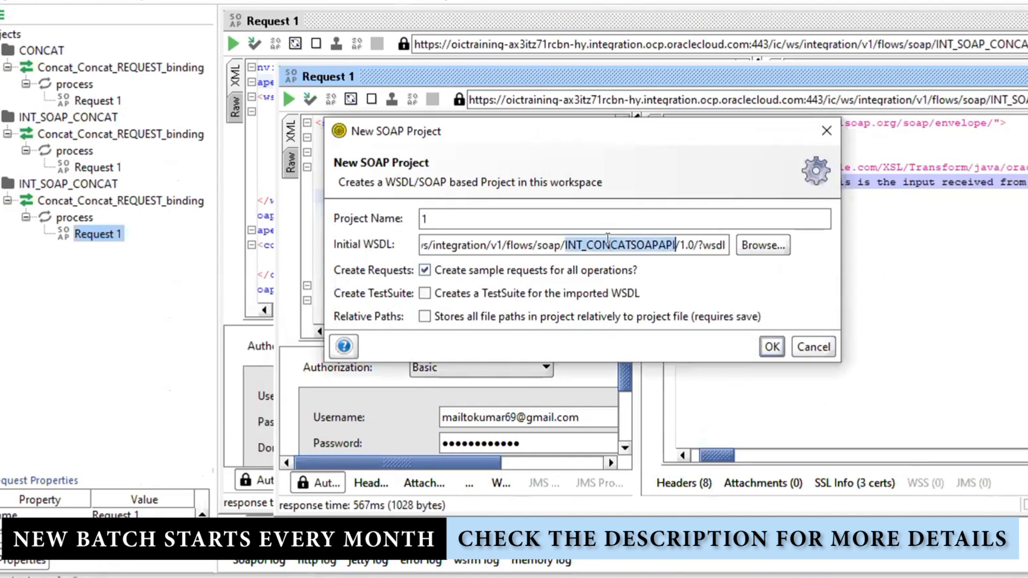
pyautogui.moveTo(435, 219); pyautogui.dragTo(316, 211)
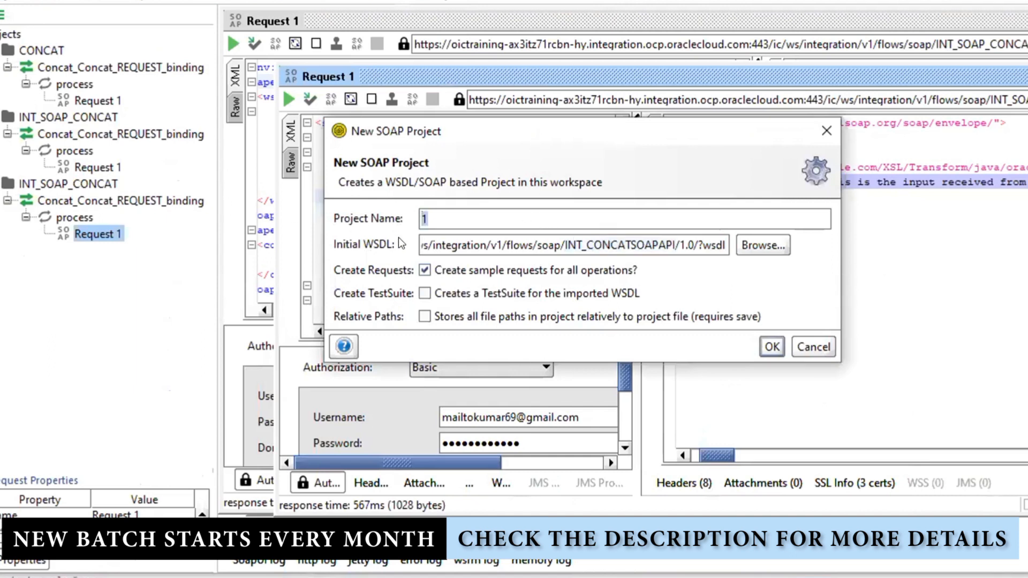
pyautogui.hotkey('ctrl', 'v')
pyautogui.click(771, 345)
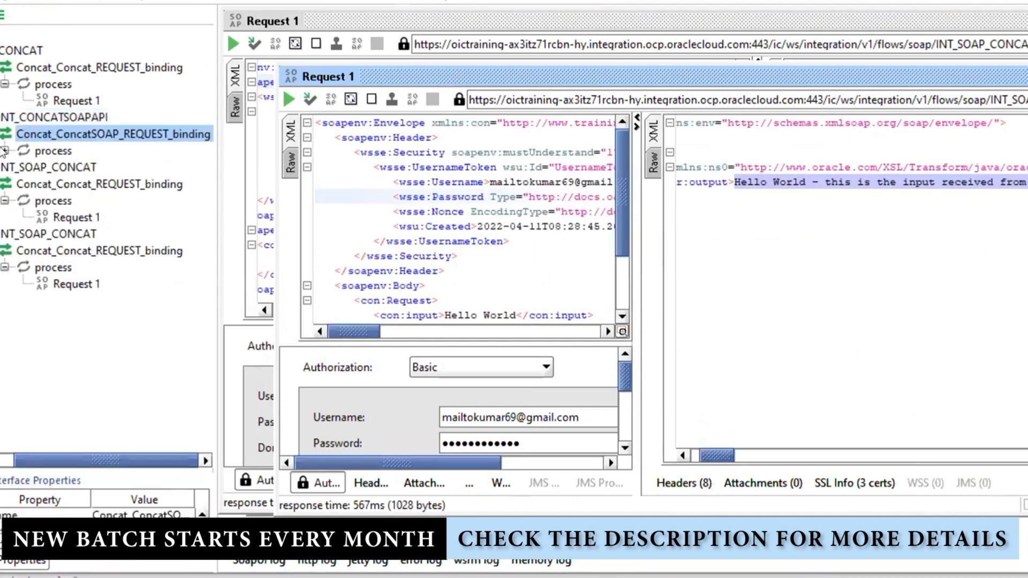
# Open Request 1 and replace the con:input placeholder with 'Welcome to OIC Training'
pyautogui.click(4, 151)
pyautogui.click(86, 167)
pyautogui.doubleClick(86, 167)
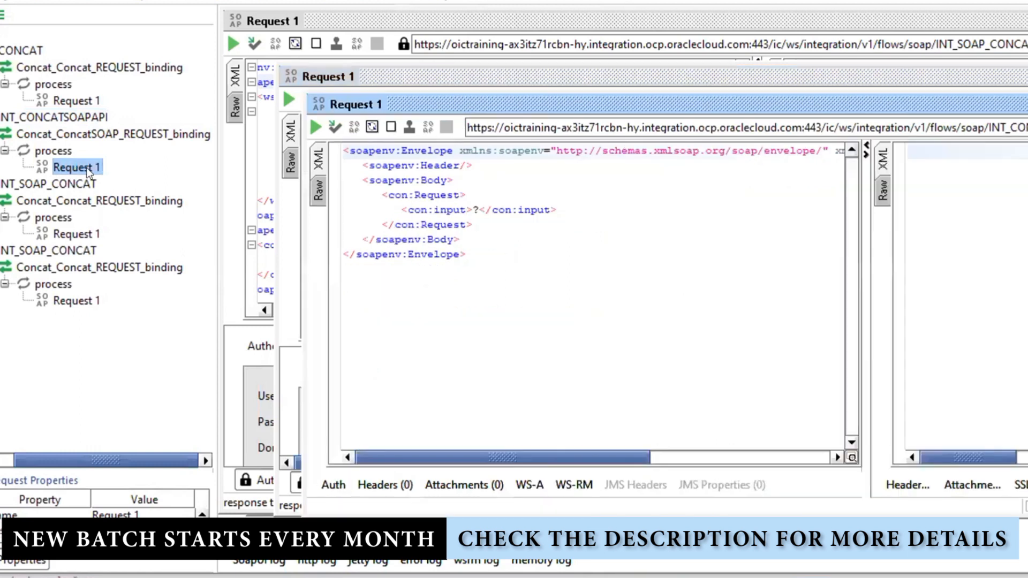
pyautogui.doubleClick(476, 206)
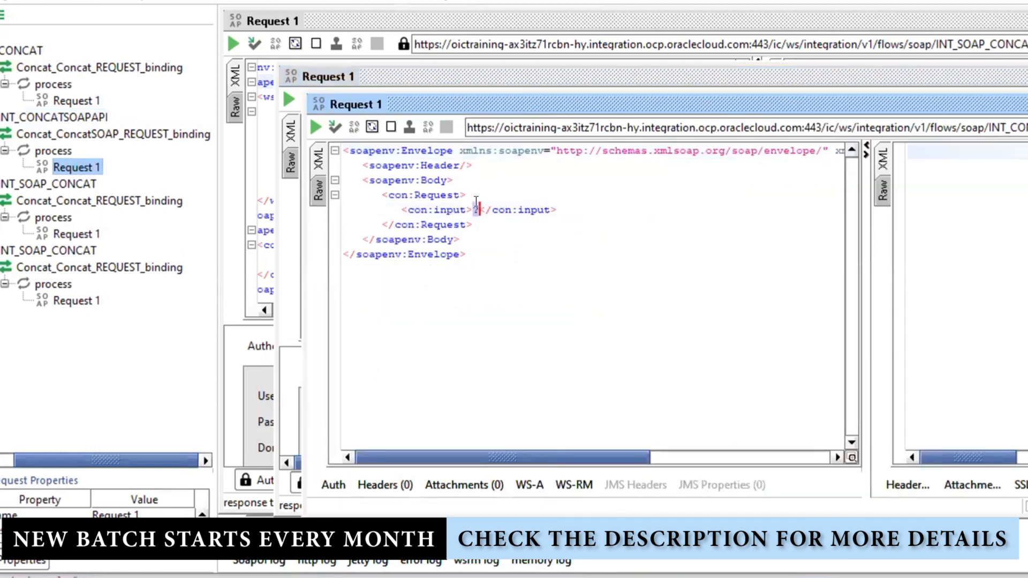
pyautogui.write('Welcome t')
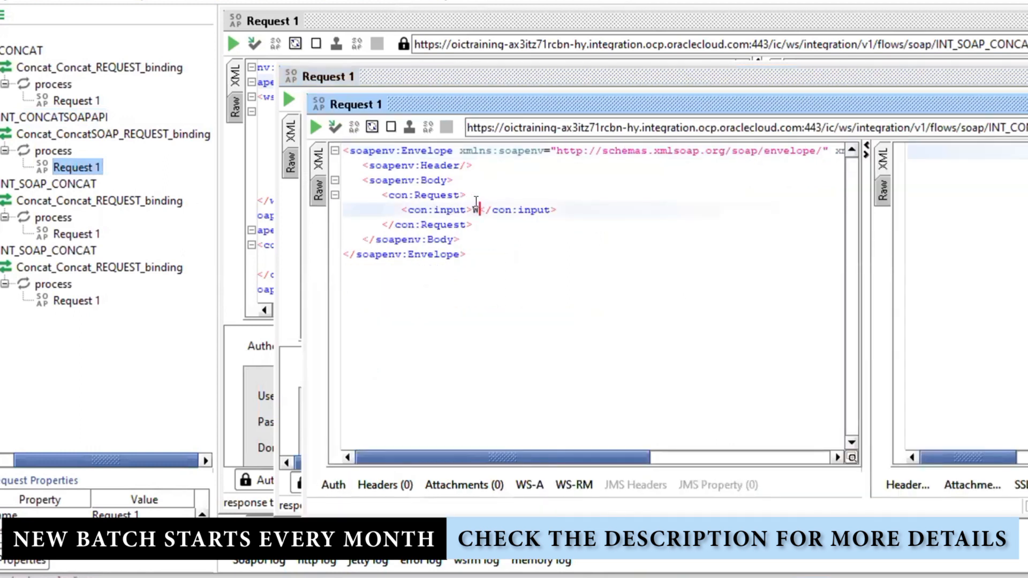
pyautogui.write('o OIC Trai')
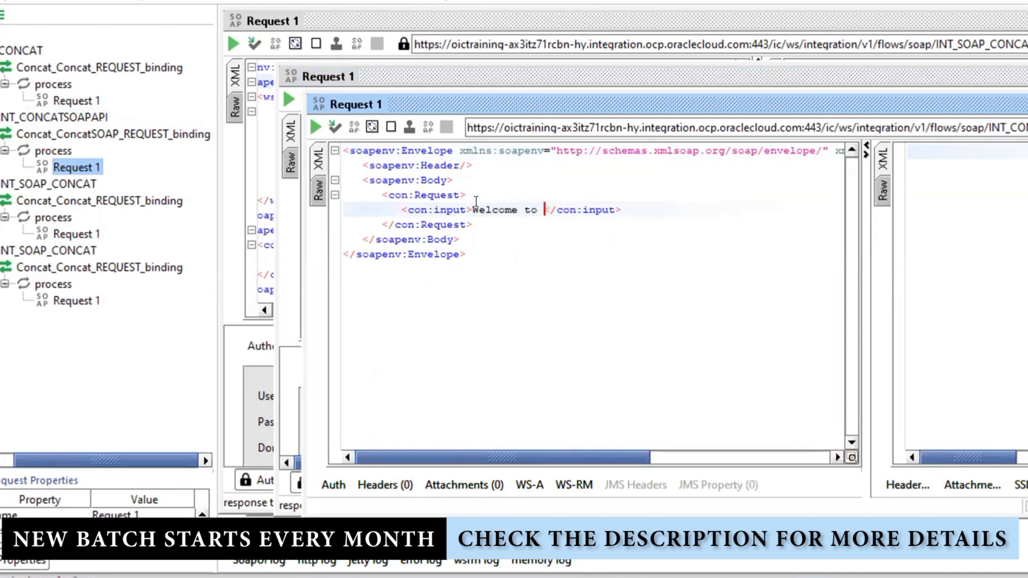
pyautogui.write('ning')
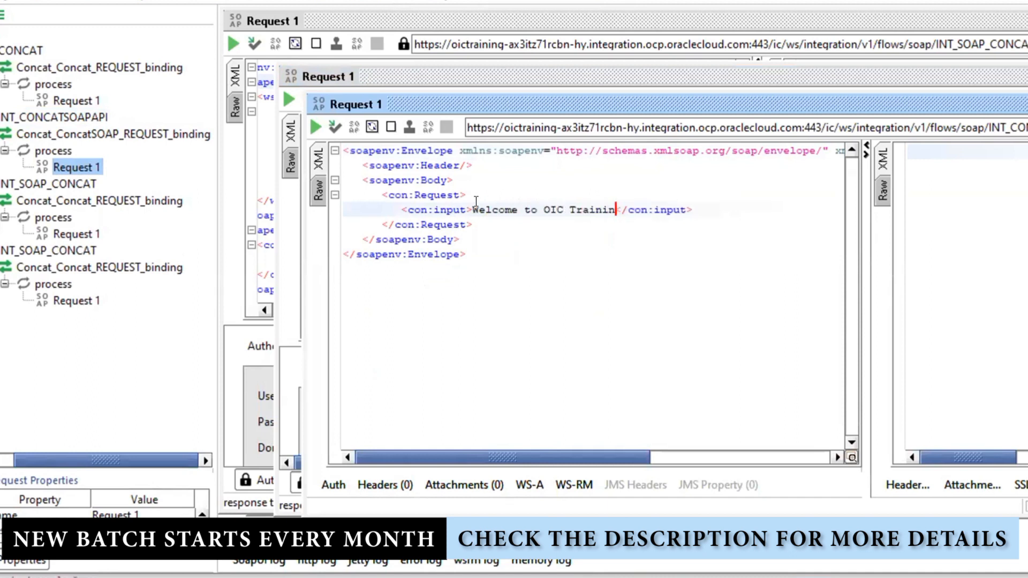
# Add Basic authorization to the request and enter the account username and password
pyautogui.click(317, 484)
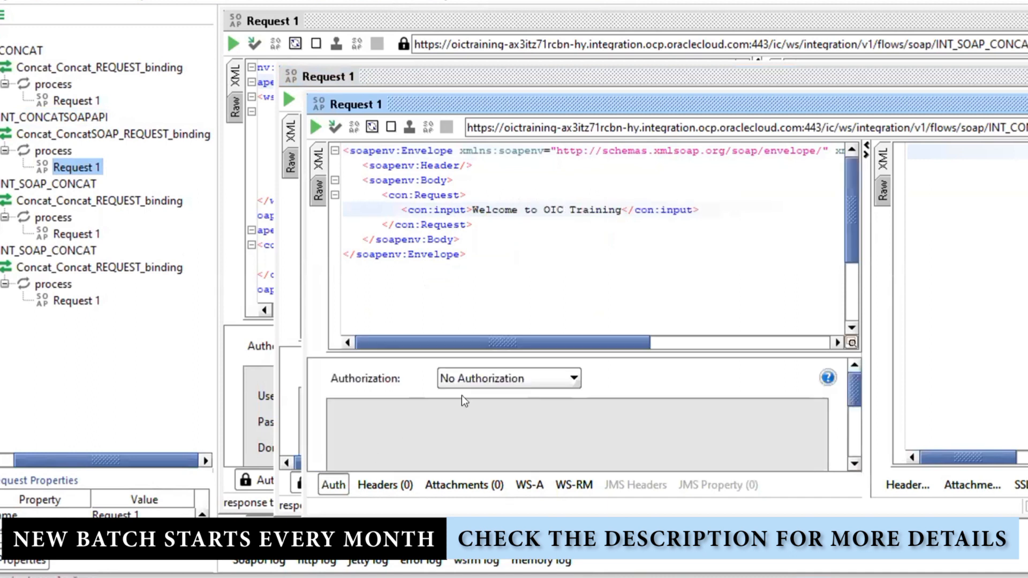
pyautogui.click(464, 381)
pyautogui.click(478, 427)
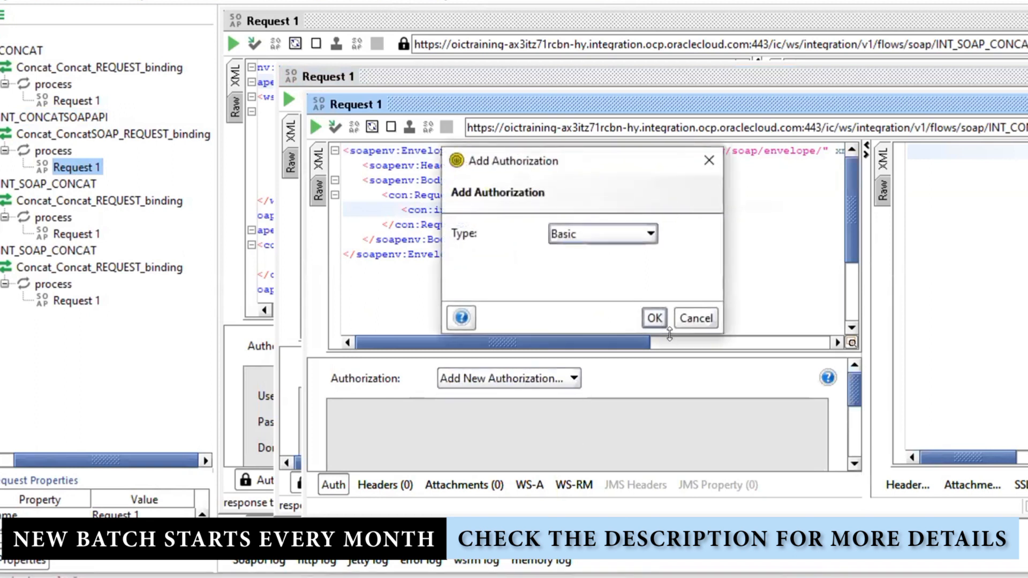
pyautogui.click(654, 318)
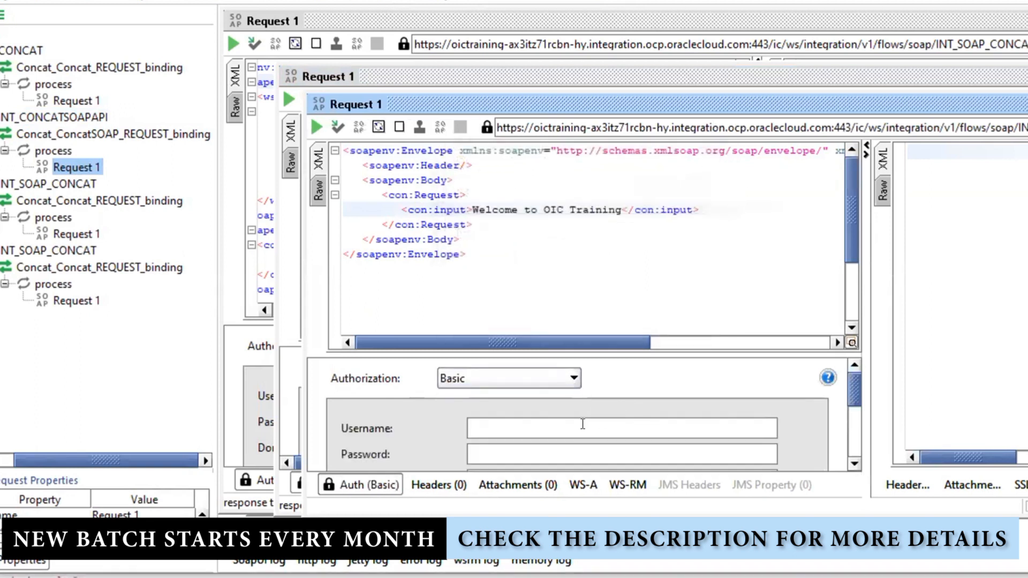
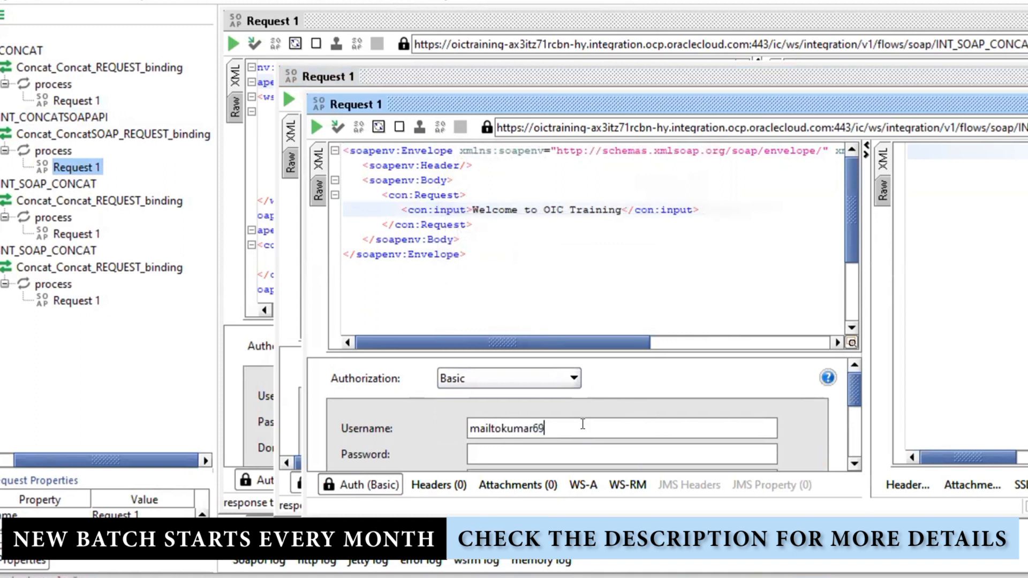
pyautogui.press('Tab')
pyautogui.write('••••••••••••')
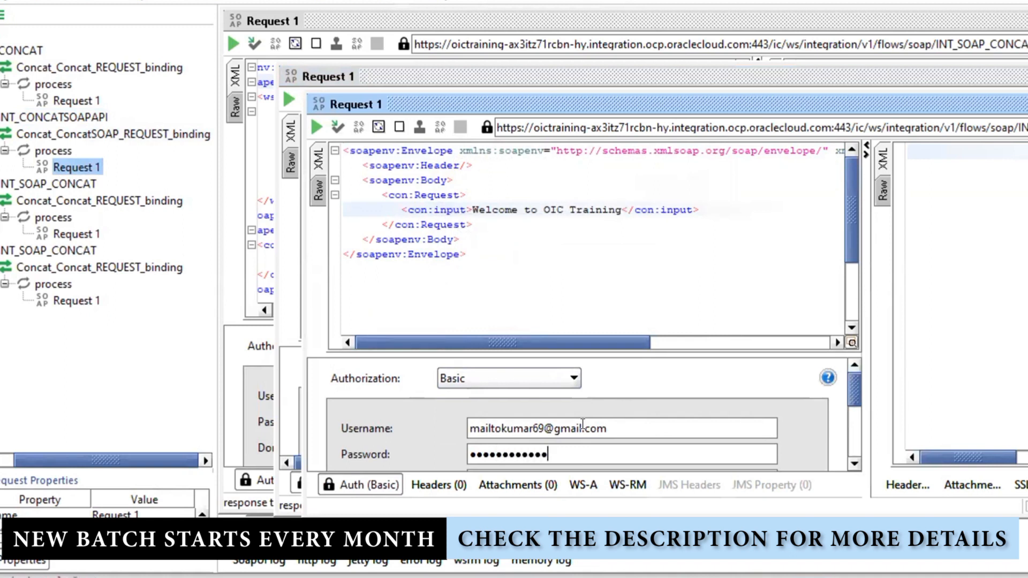
pyautogui.click(495, 276)
# Add a WSS Username Token to the request XML, confirming its password type
pyautogui.rightClick(477, 277)
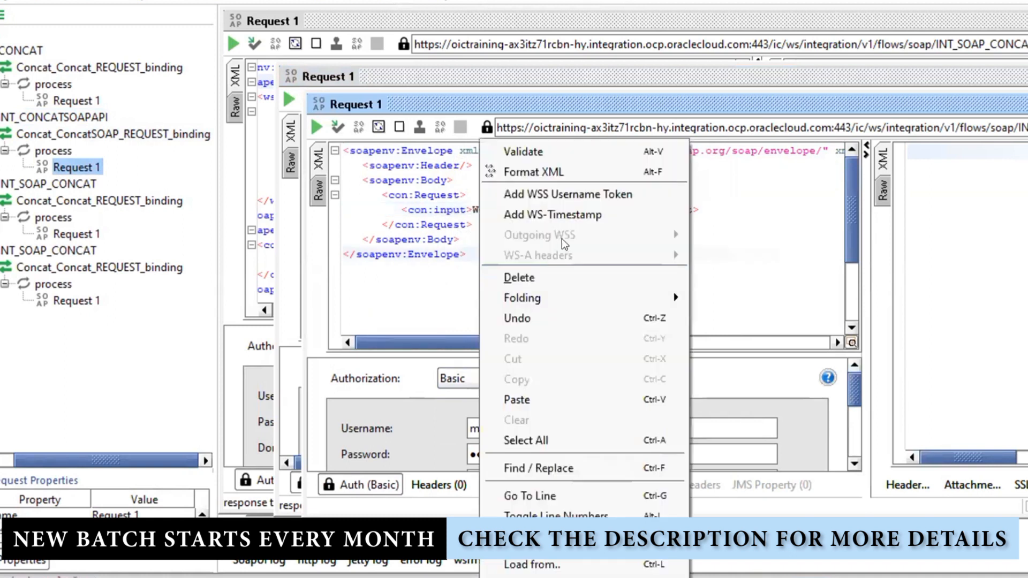
pyautogui.click(587, 195)
pyautogui.click(549, 278)
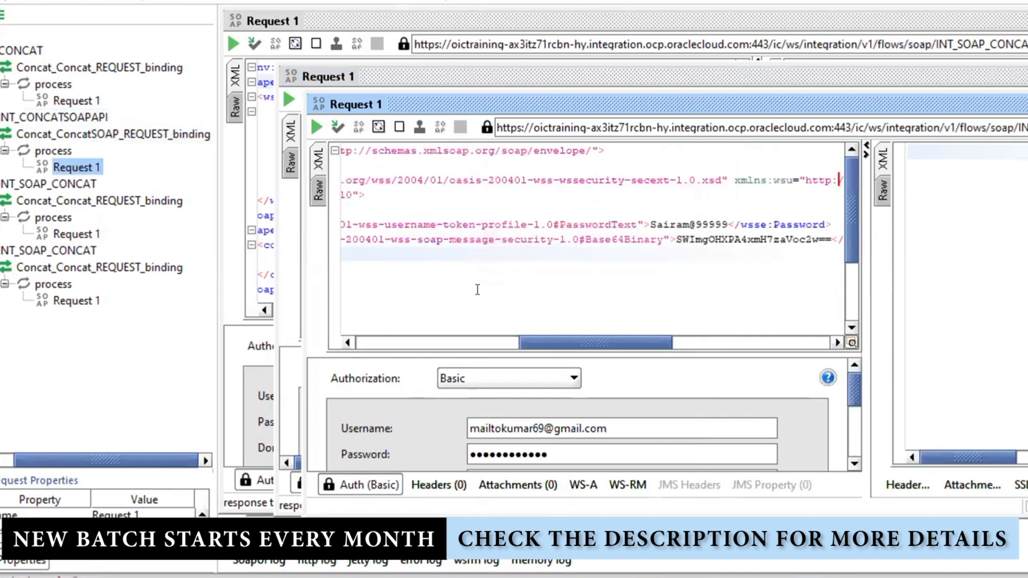
pyautogui.moveTo(557, 342); pyautogui.dragTo(396, 343)
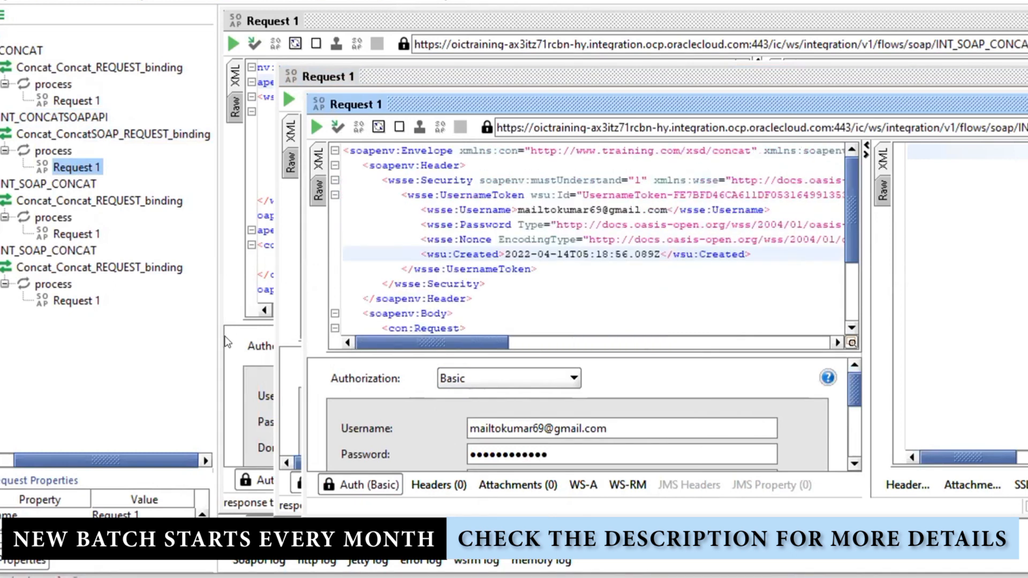
# Submit the request and check that the XML response returns the 'Welcome to' text
pyautogui.click(315, 126)
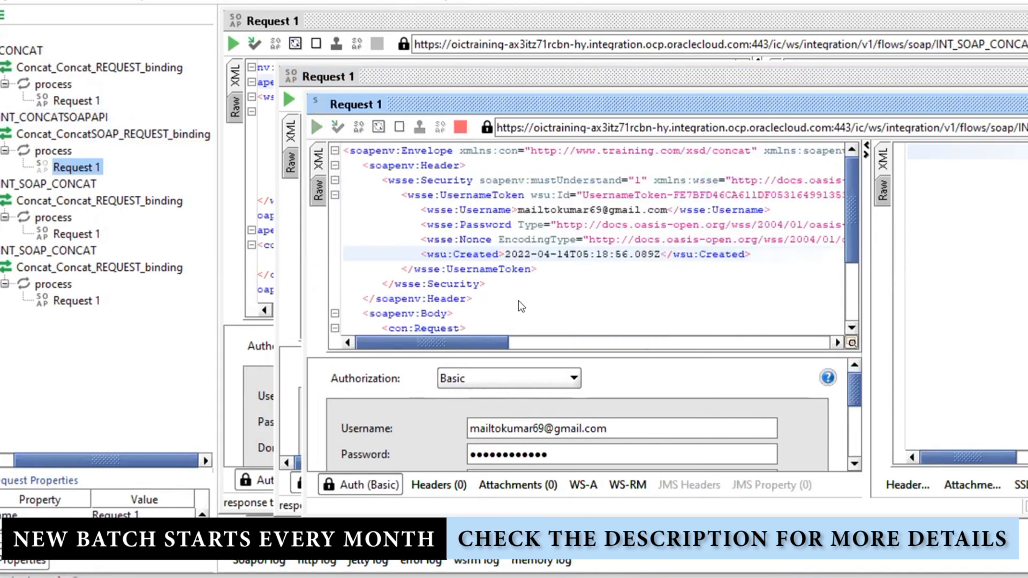
pyautogui.click(885, 159)
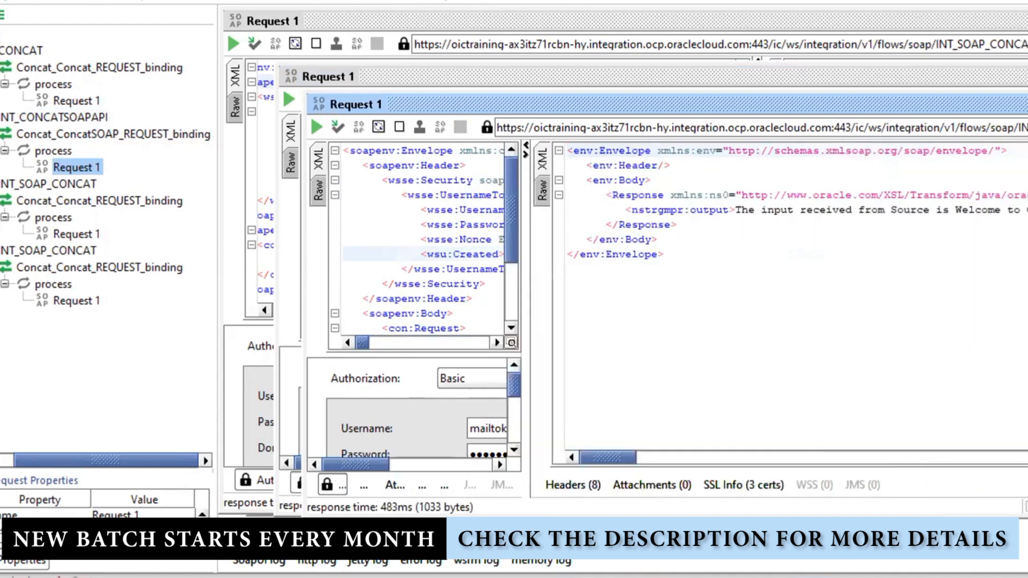
pyautogui.moveTo(1023, 210); pyautogui.dragTo(955, 209)
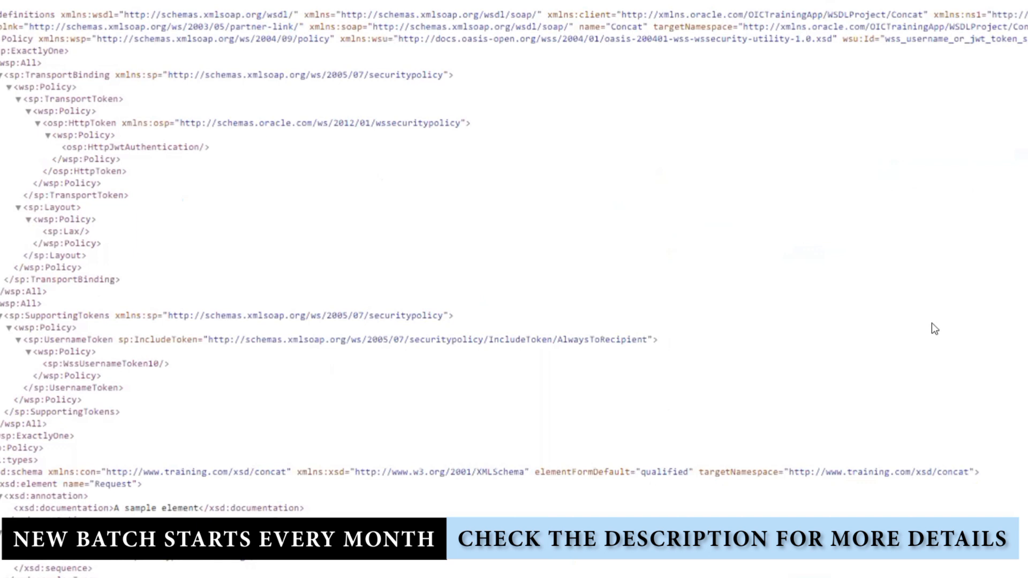
# Review the WSDL's request input field and Response element definitions
pyautogui.scroll(-5, 935, 328)
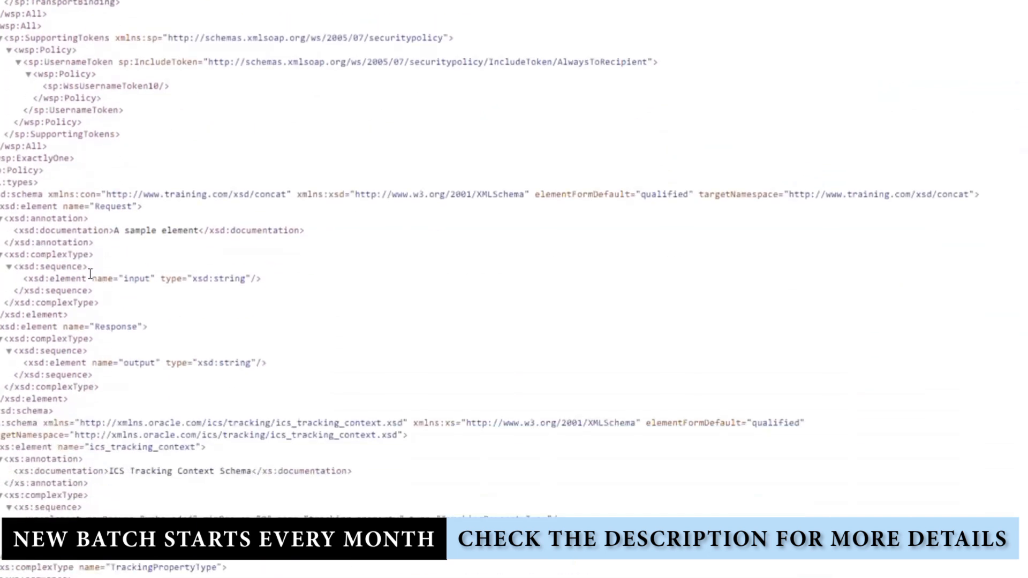
pyautogui.doubleClick(136, 278)
pyautogui.doubleClick(138, 361)
pyautogui.doubleClick(118, 327)
# Review the ConcatRequestMessage message and portType definitions, then bring up Save As for the page
pyautogui.scroll(-3, 482, 423)
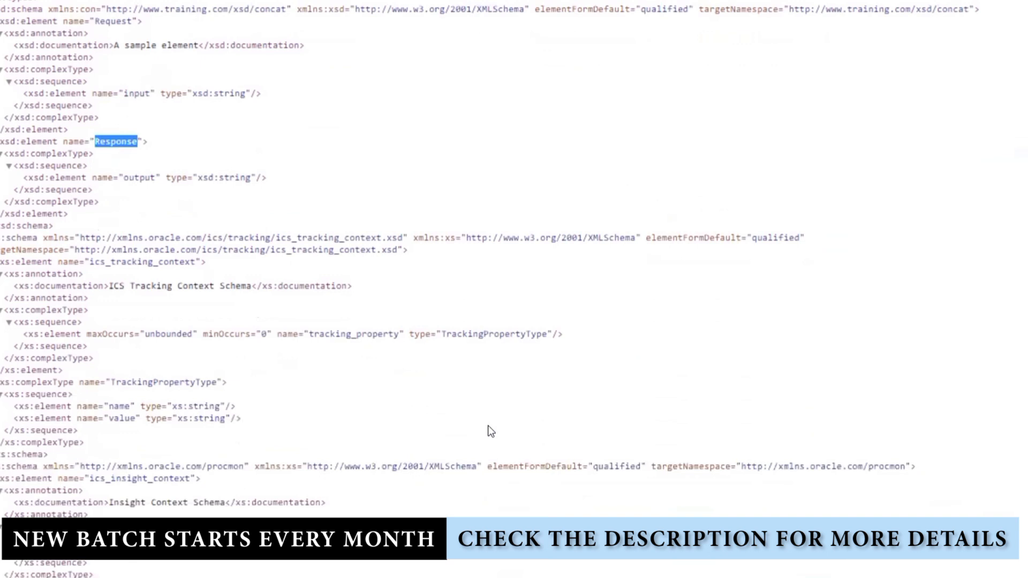
pyautogui.scroll(-5, 488, 432)
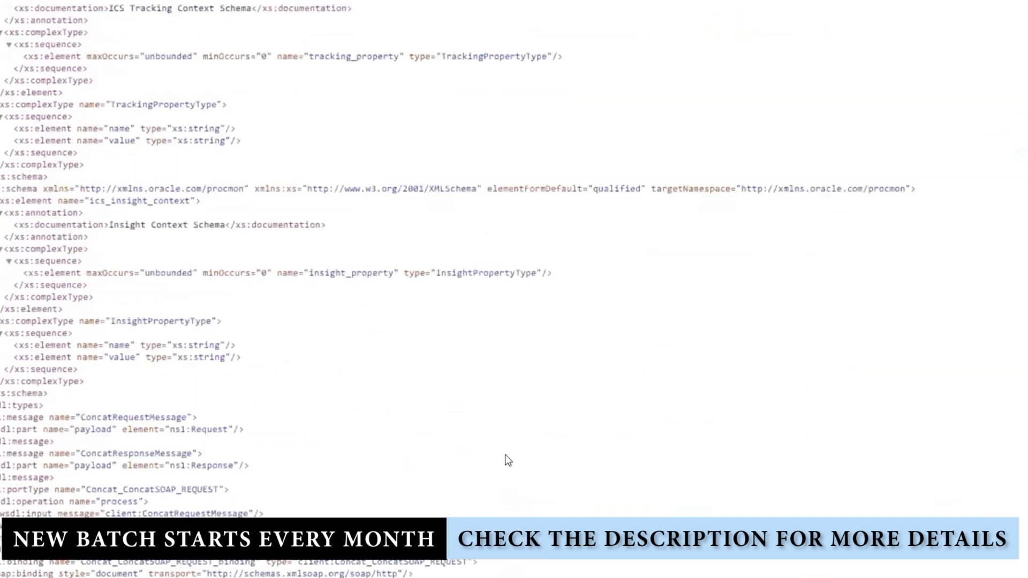
pyautogui.scroll(-3, 506, 455)
pyautogui.scroll(-1, 505, 454)
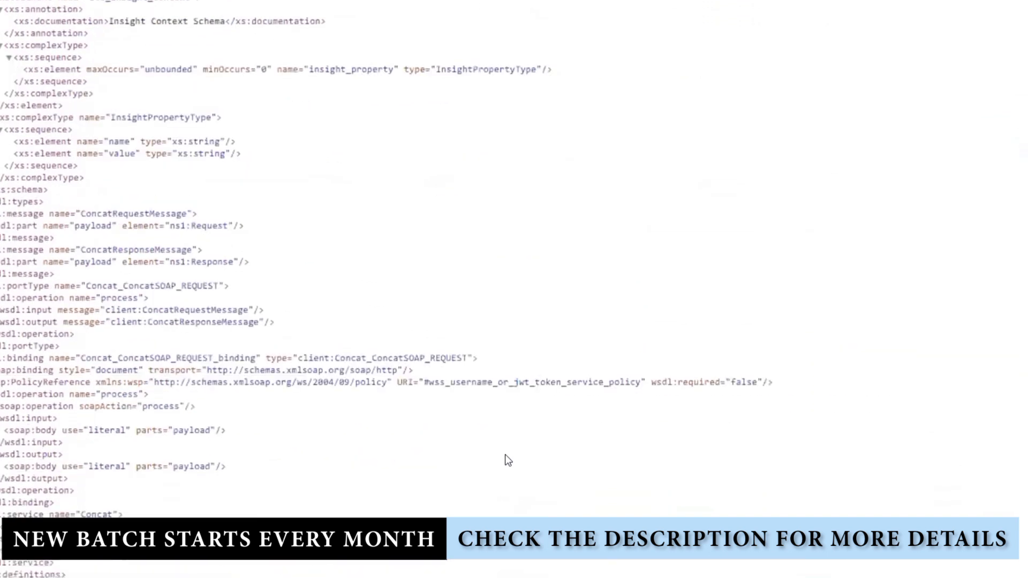
pyautogui.doubleClick(131, 213)
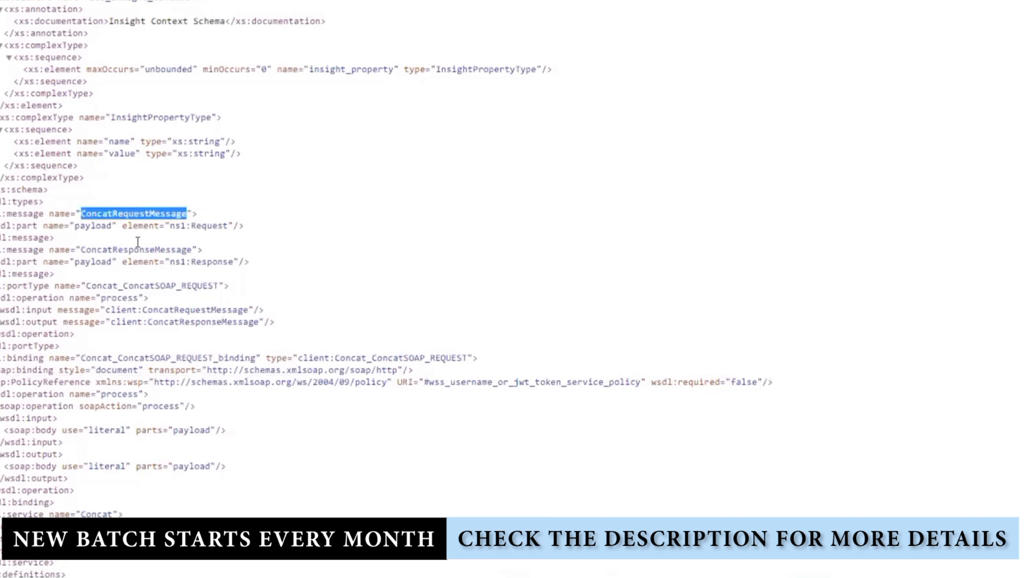
pyautogui.doubleClick(15, 284)
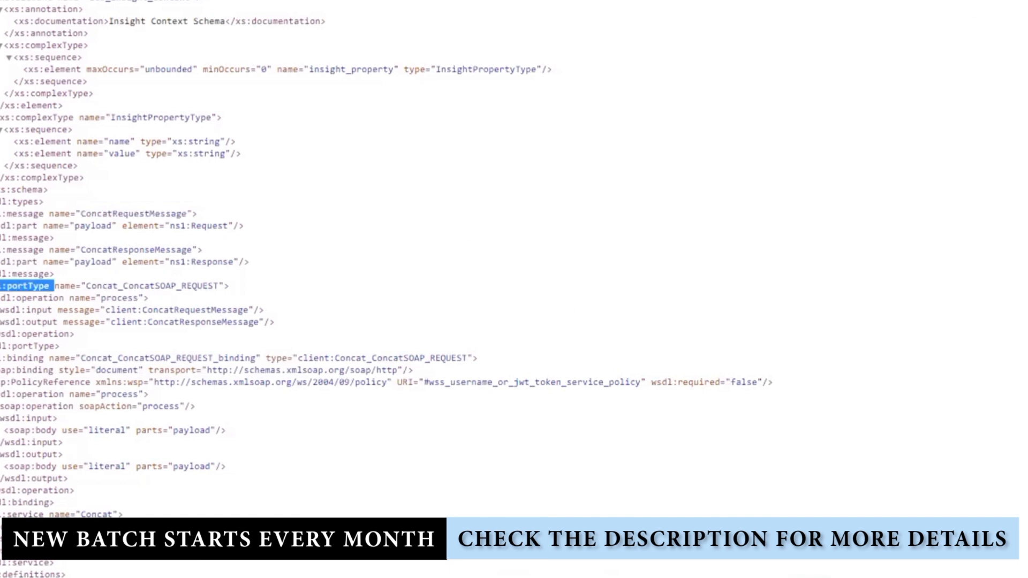
pyautogui.hotkey('alt', 'Tab')
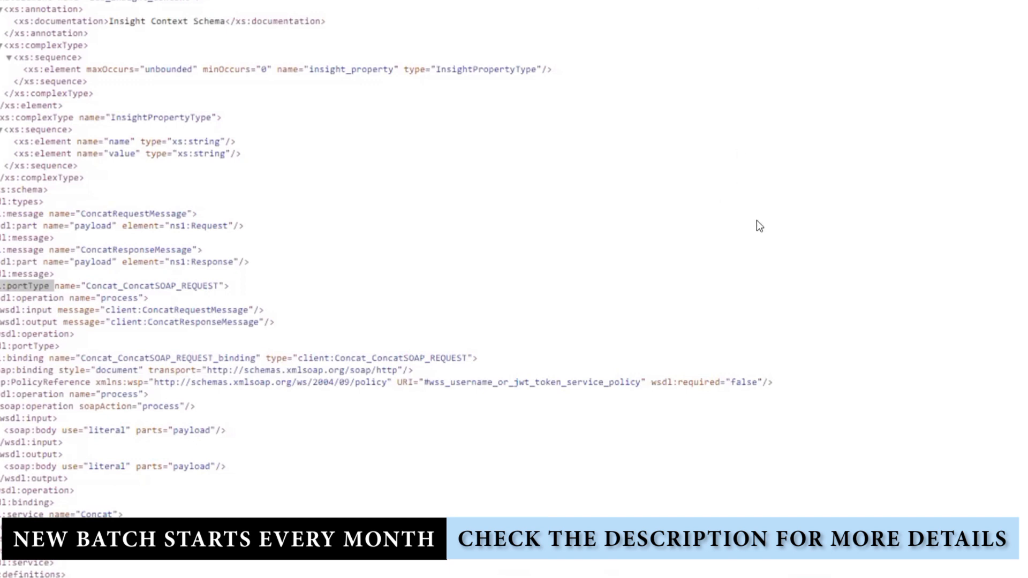
pyautogui.hotkey('ctrl', 's')
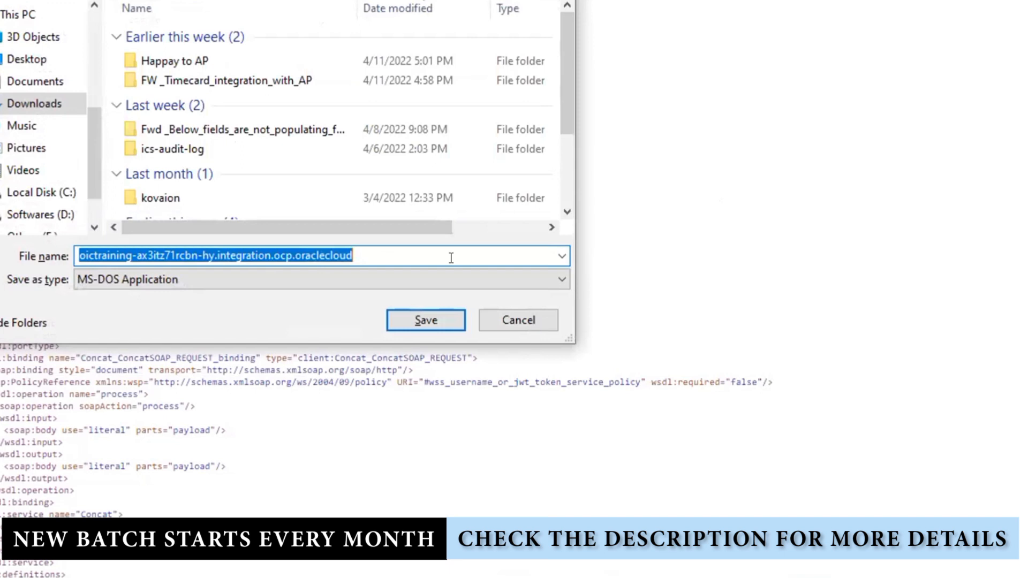
# Save the WSDL to the Desktop as TargetConcat.wsdl with Save as type set to All Files
pyautogui.write('Target')
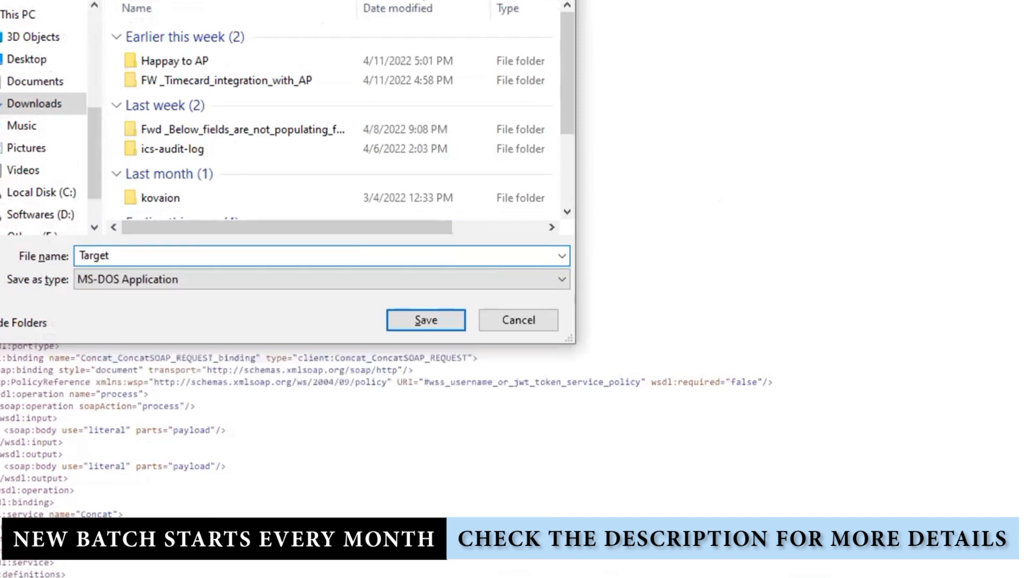
pyautogui.write('.wsdl')
pyautogui.click(26, 59)
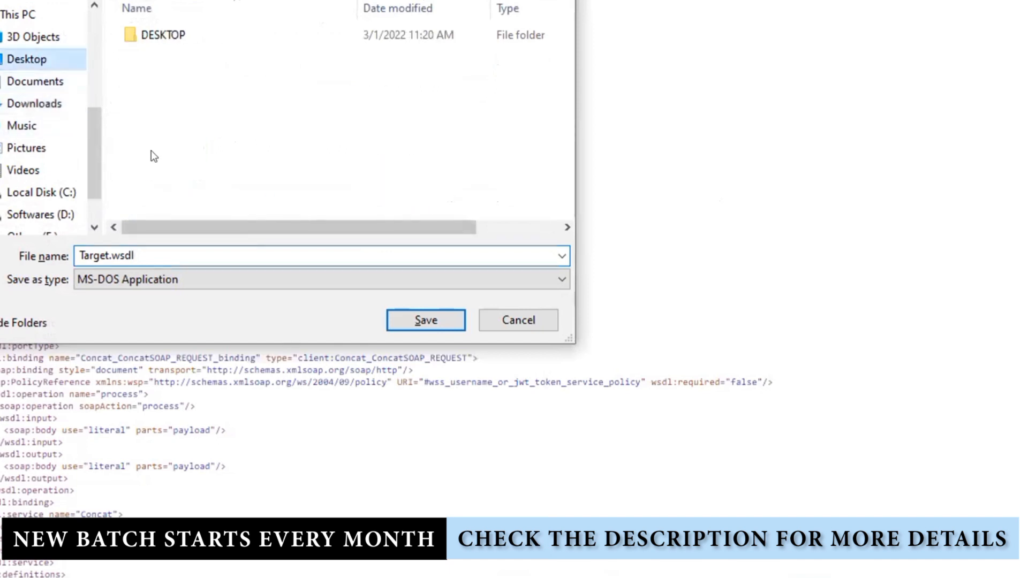
pyautogui.click(231, 279)
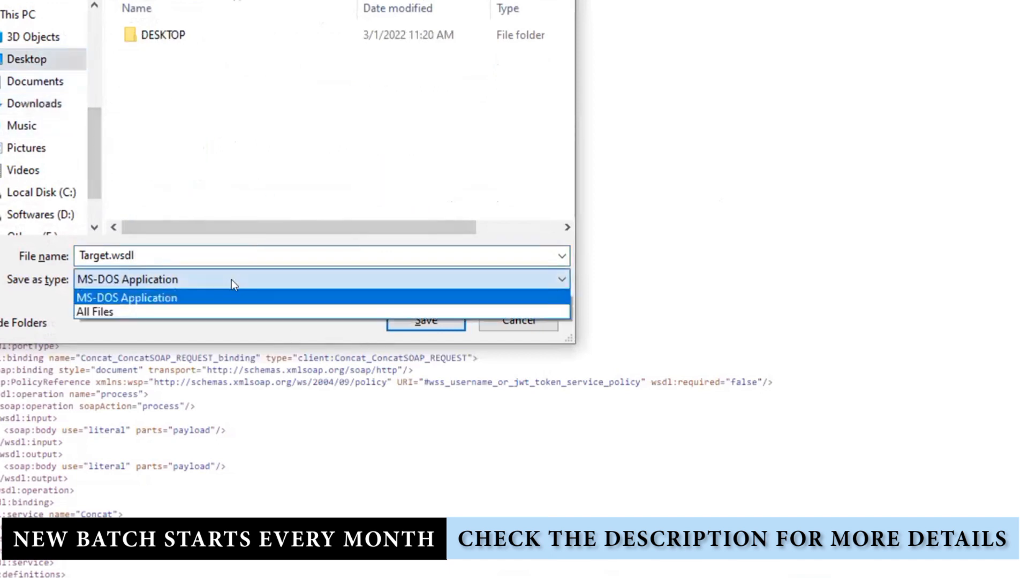
pyautogui.click(136, 311)
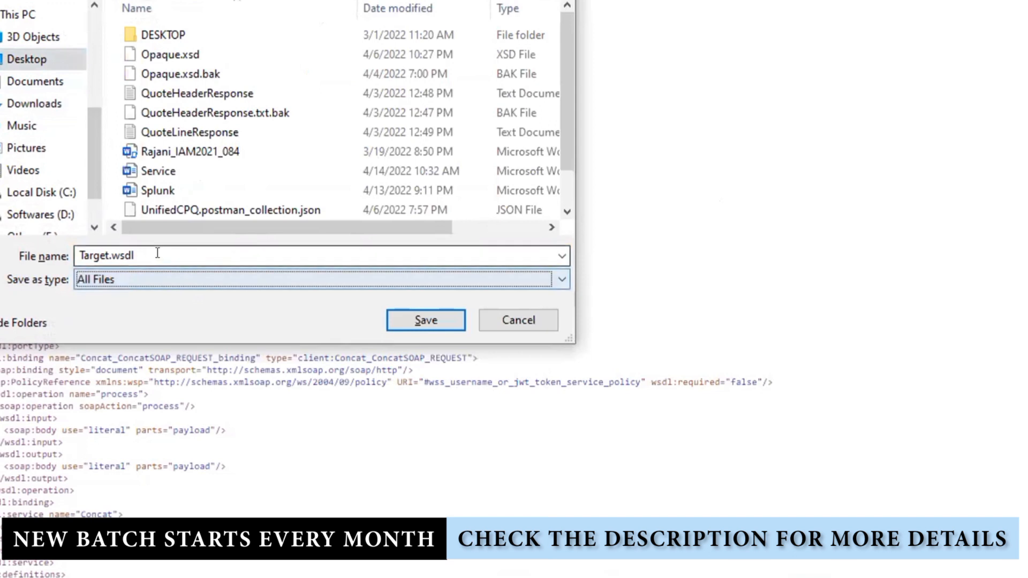
pyautogui.click(105, 250)
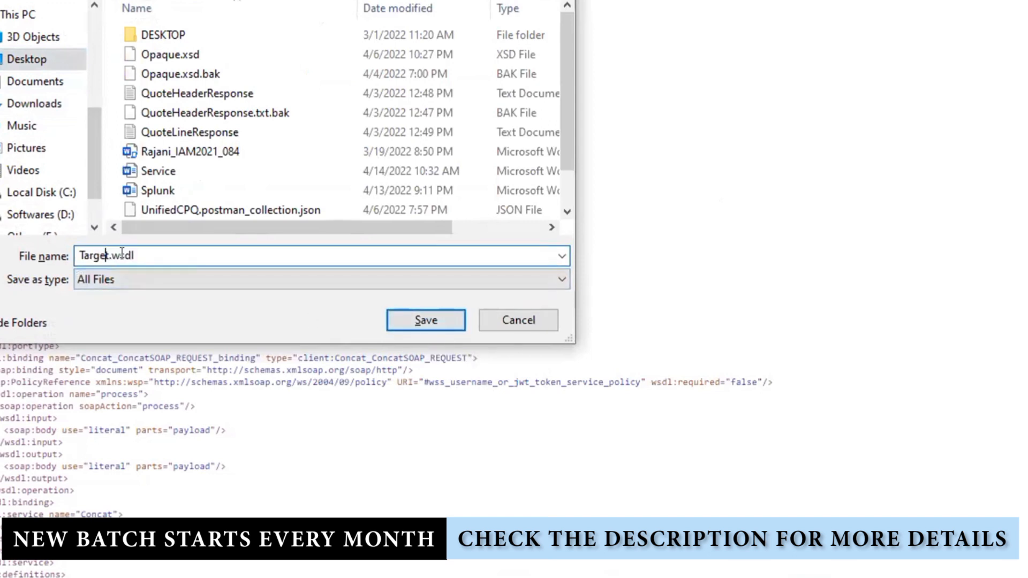
pyautogui.press('Right')
pyautogui.press('BackSpace')
pyautogui.press('BackSpace')
pyautogui.press('BackSpace')
pyautogui.press('BackSpace')
pyautogui.press('BackSpace')
pyautogui.press('BackSpace')
pyautogui.write('TargetCOncat')
pyautogui.press('BackSpace')
pyautogui.press('BackSpace')
pyautogui.press('BackSpace')
pyautogui.press('BackSpace')
pyautogui.press('BackSpace')
pyautogui.press('BackSpace')
pyautogui.write('Concat')
pyautogui.click(442, 315)
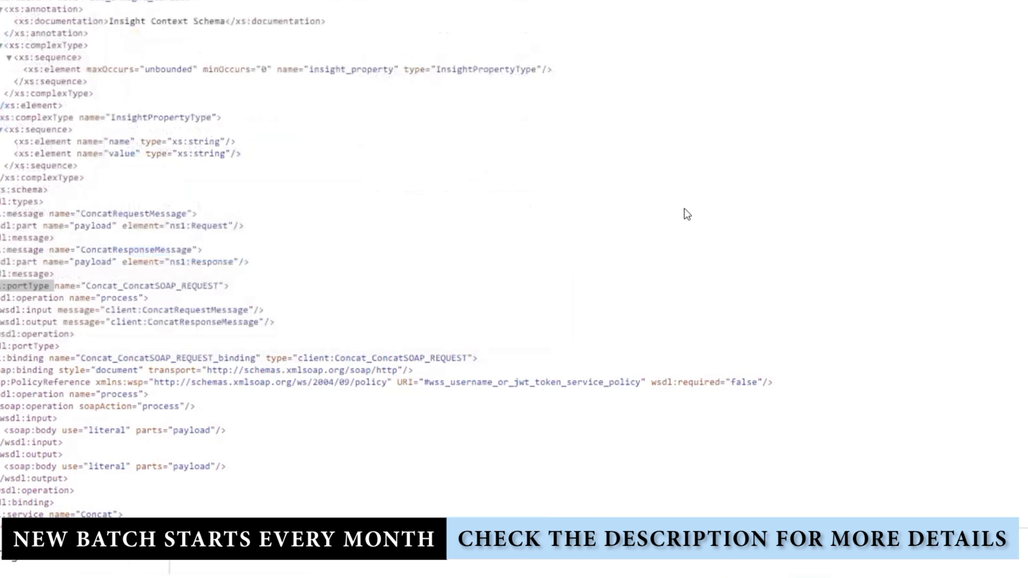
# Create an App Driven Orchestration integration named INT_CallingSOAPAPI from the integrations list
pyautogui.hotkey('ctrl', 'shift', 'Tab')
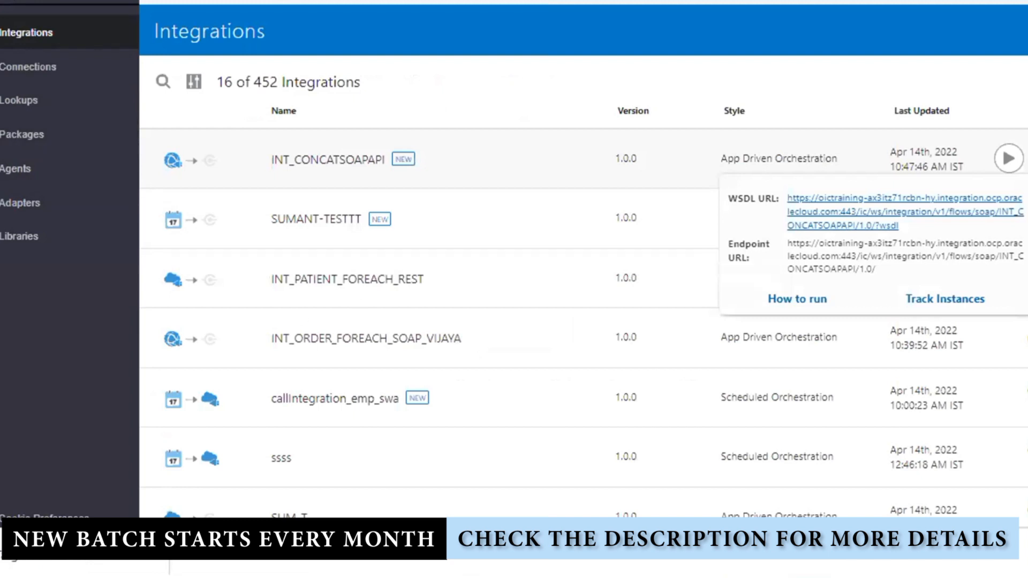
pyautogui.click(1025, 31)
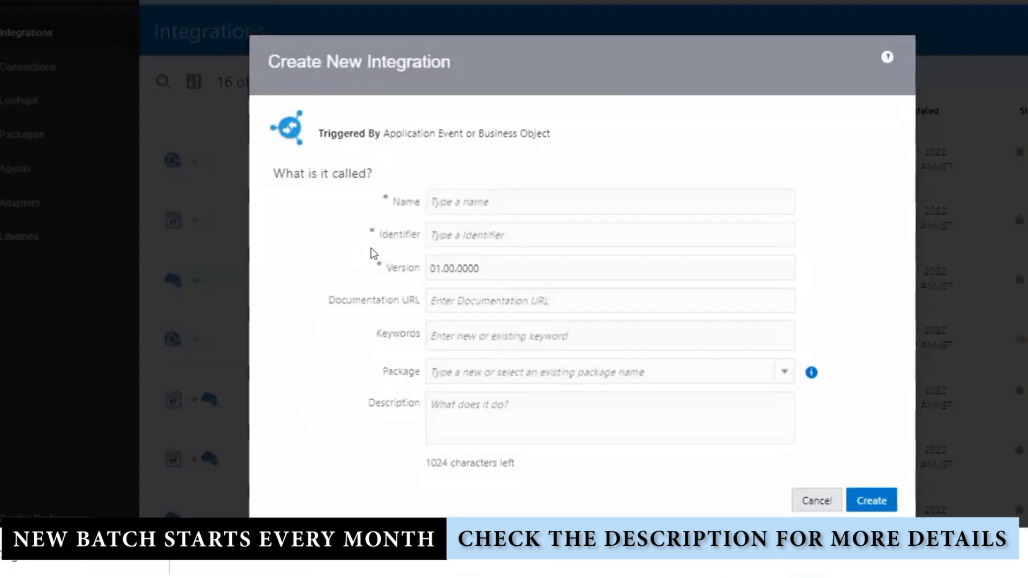
pyautogui.write('IN')
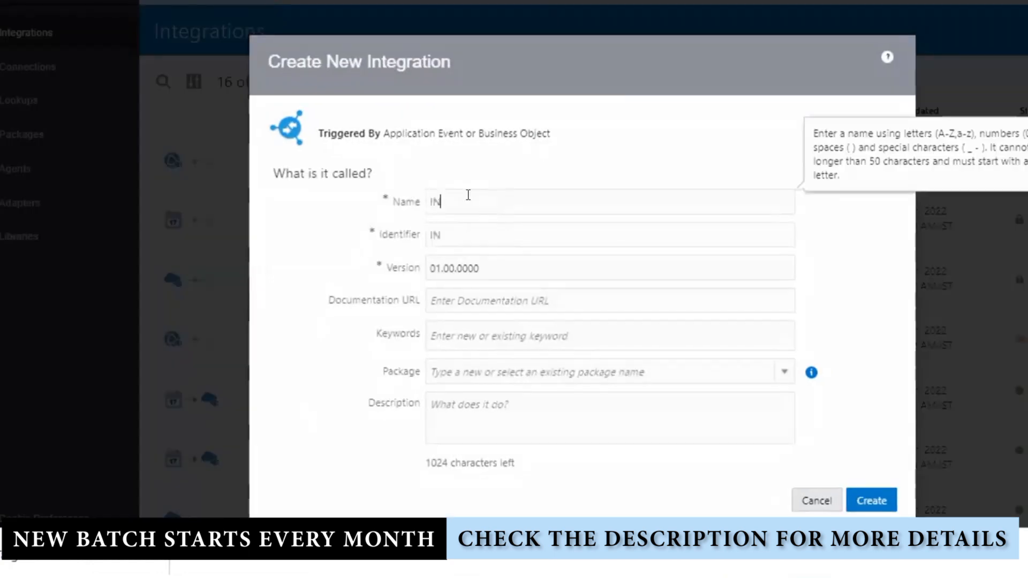
pyautogui.write('T_')
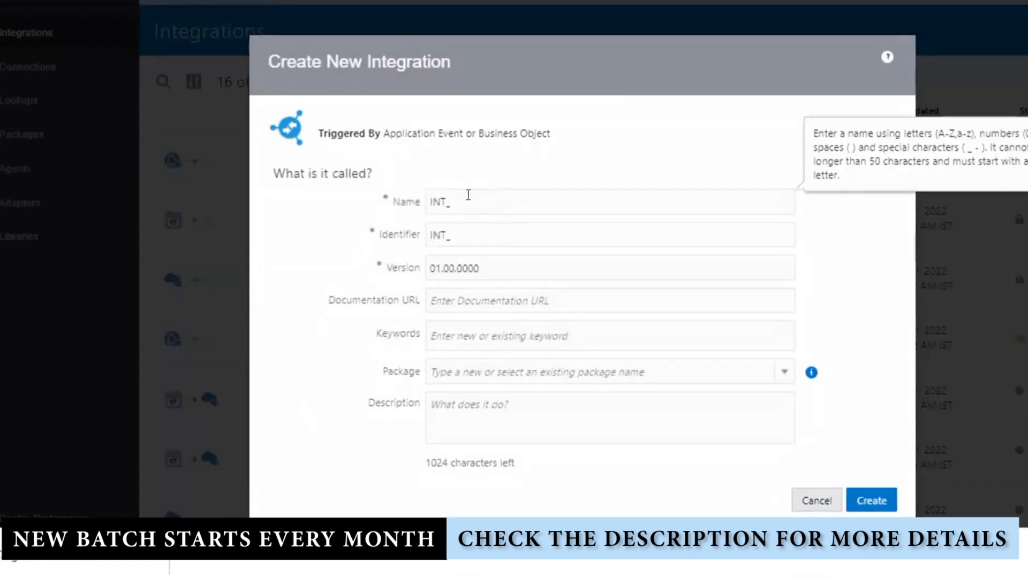
pyautogui.write('CallingSOAPAP')
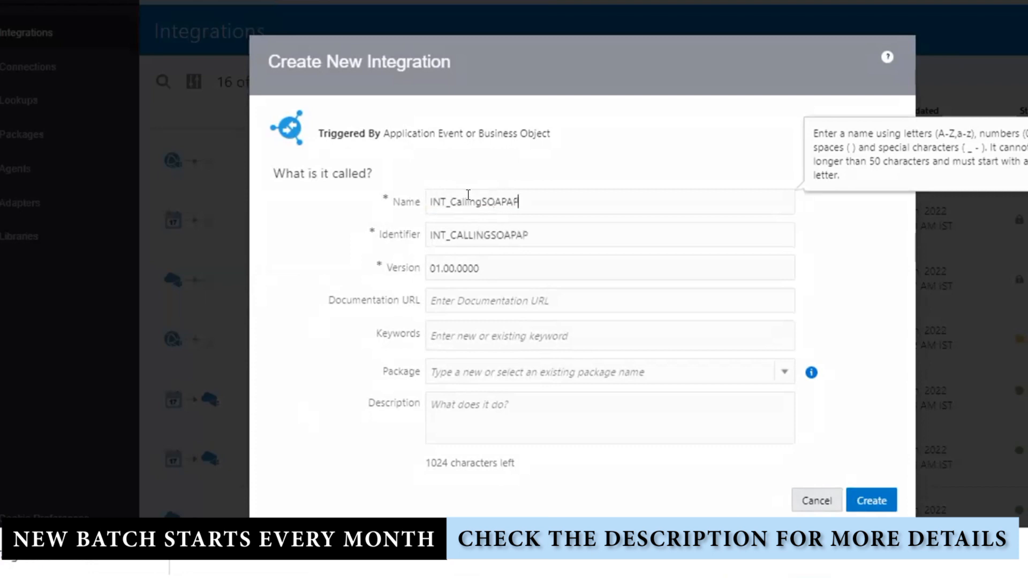
pyautogui.write('I')
pyautogui.click(880, 497)
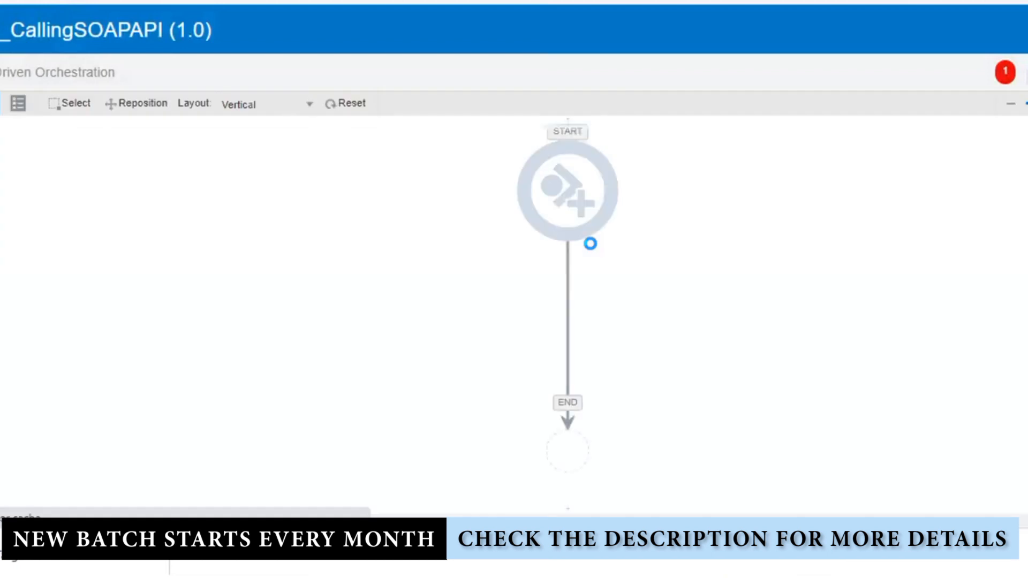
# Open the START node's trigger component search and filter it by CONCAT
pyautogui.click(569, 190)
pyautogui.click(567, 193)
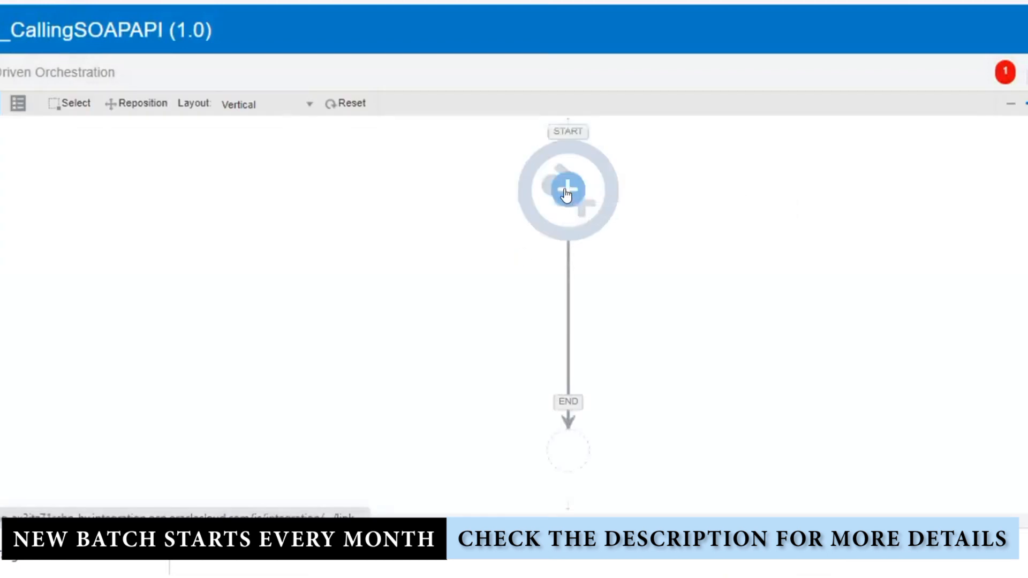
pyautogui.click(567, 193)
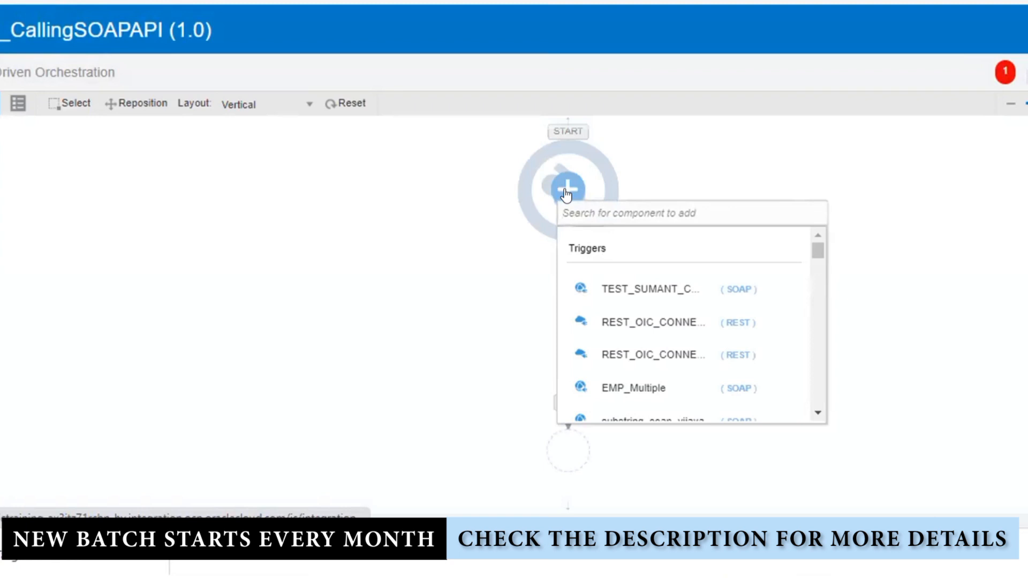
pyautogui.write('SOAP')
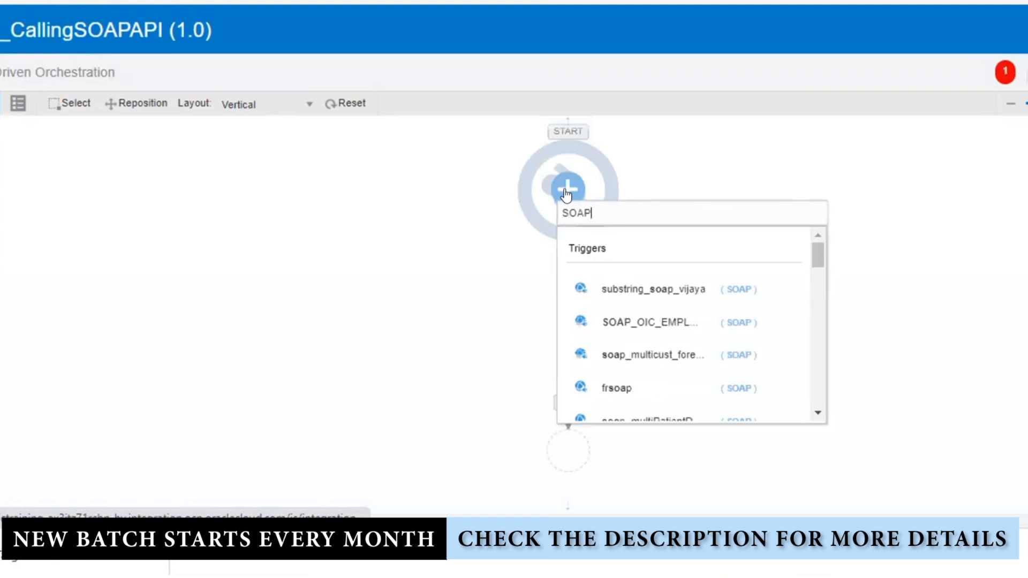
pyautogui.press('BackSpace')
pyautogui.press('BackSpace')
pyautogui.press('BackSpace')
pyautogui.press('BackSpace')
pyautogui.write('CO')
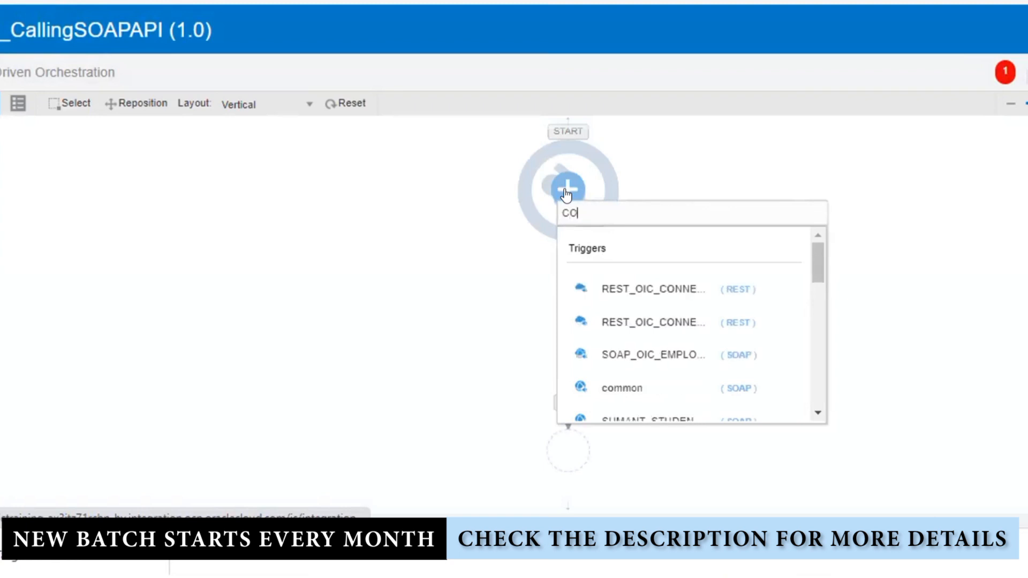
pyautogui.write('NCAT')
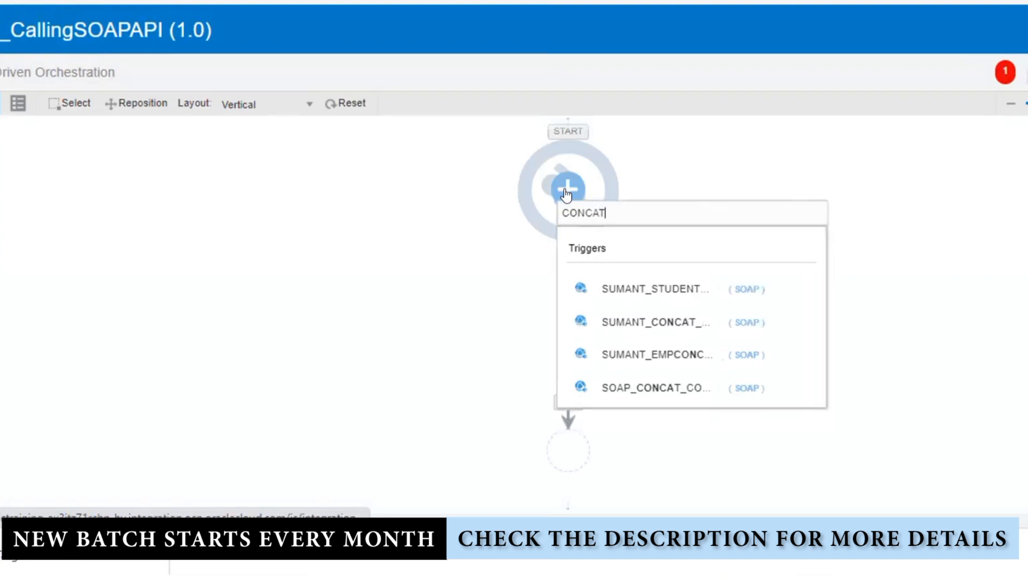
pyautogui.click(649, 391)
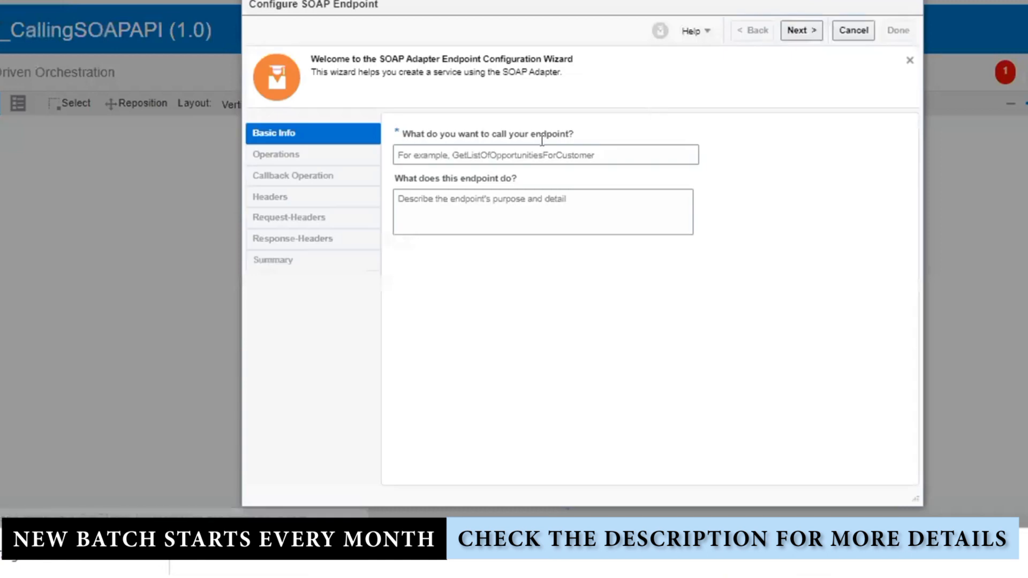
pyautogui.click(542, 143)
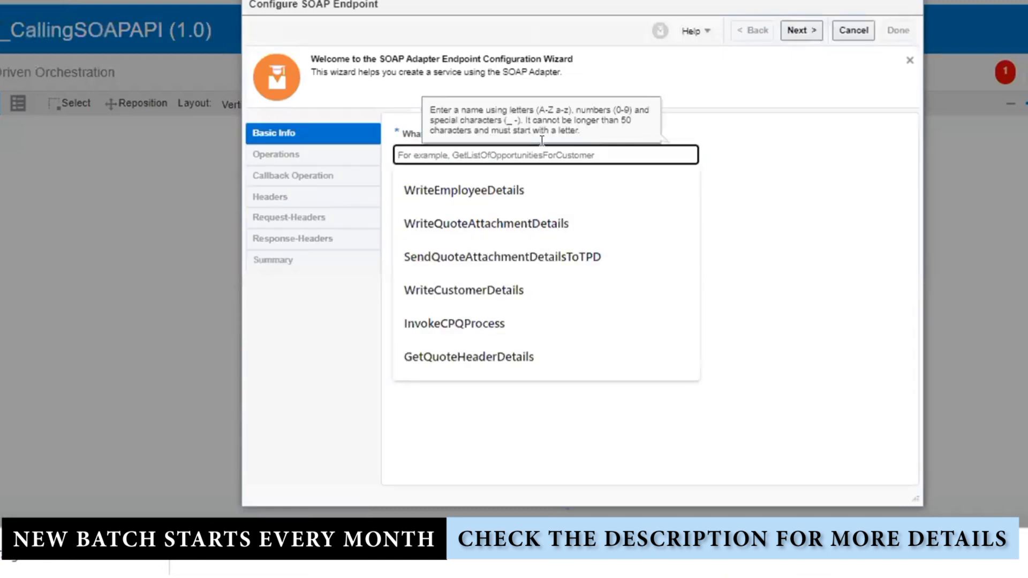
pyautogui.write('Trigger')
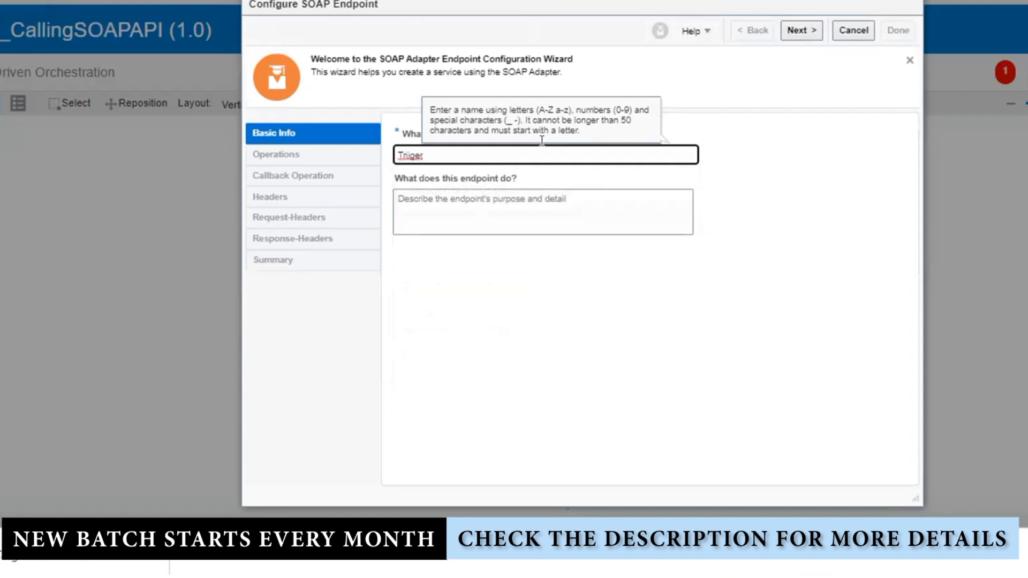
pyautogui.write('SOAPAPI')
pyautogui.click(695, 356)
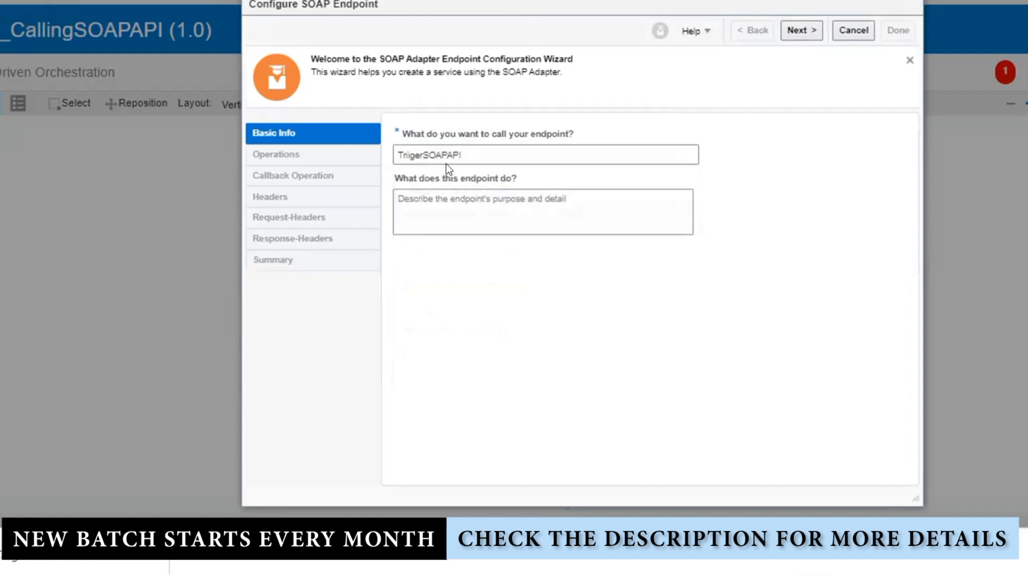
pyautogui.click(795, 31)
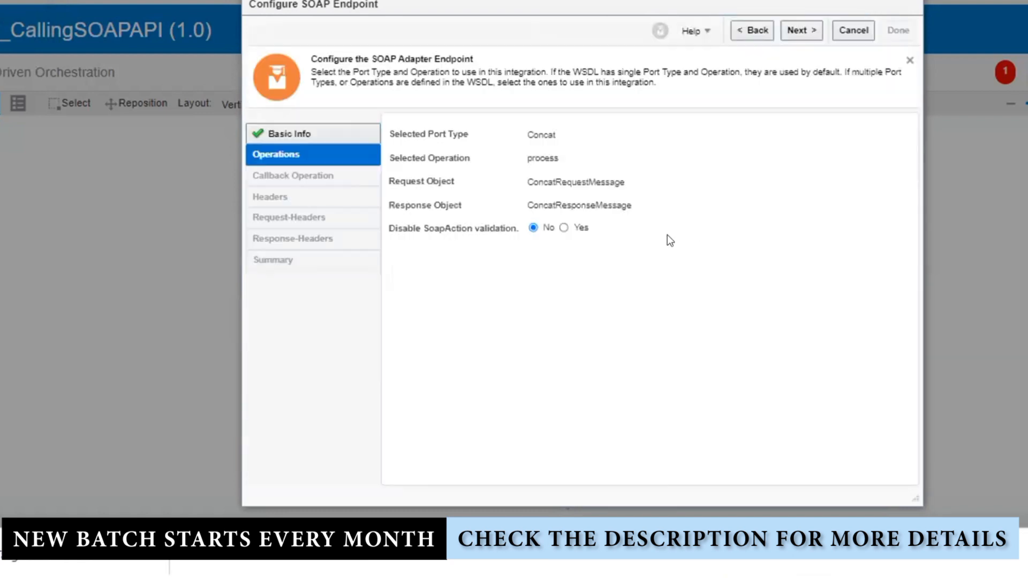
pyautogui.click(798, 30)
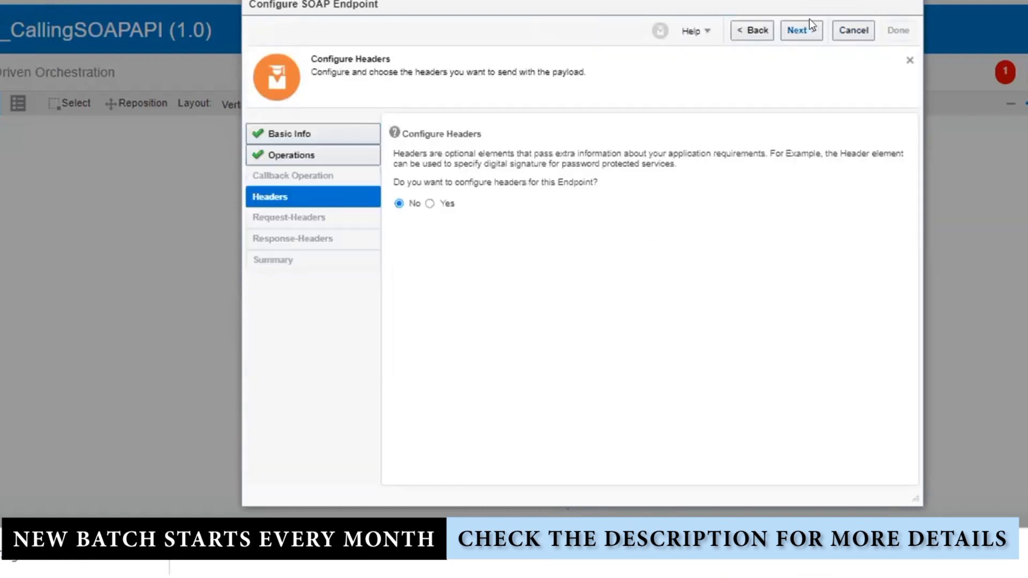
pyautogui.click(808, 24)
pyautogui.click(892, 30)
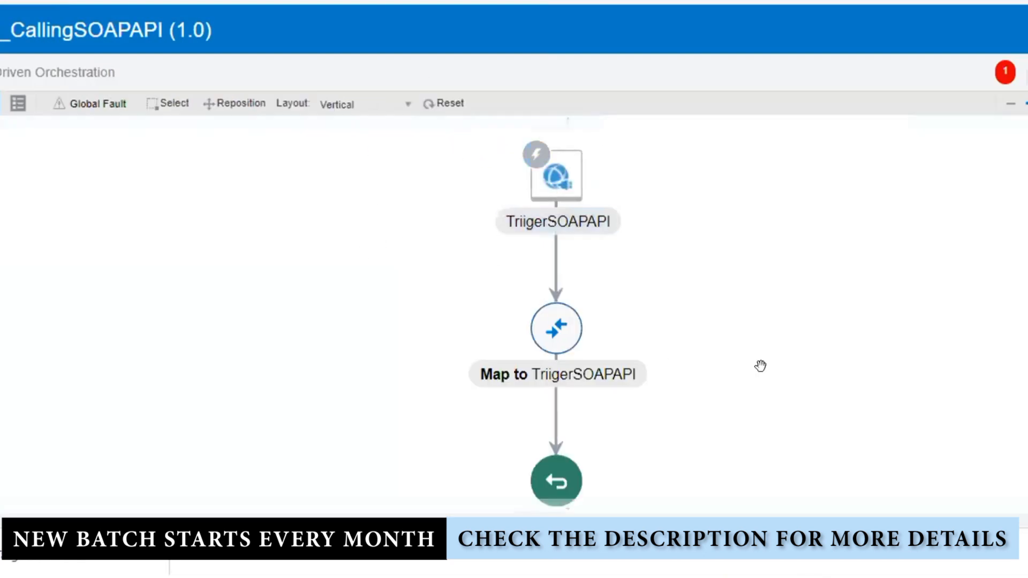
# Save INT_CallingSOAPAPI's changes, exit it, and begin a new connection on the Connections page
pyautogui.click(1026, 142)
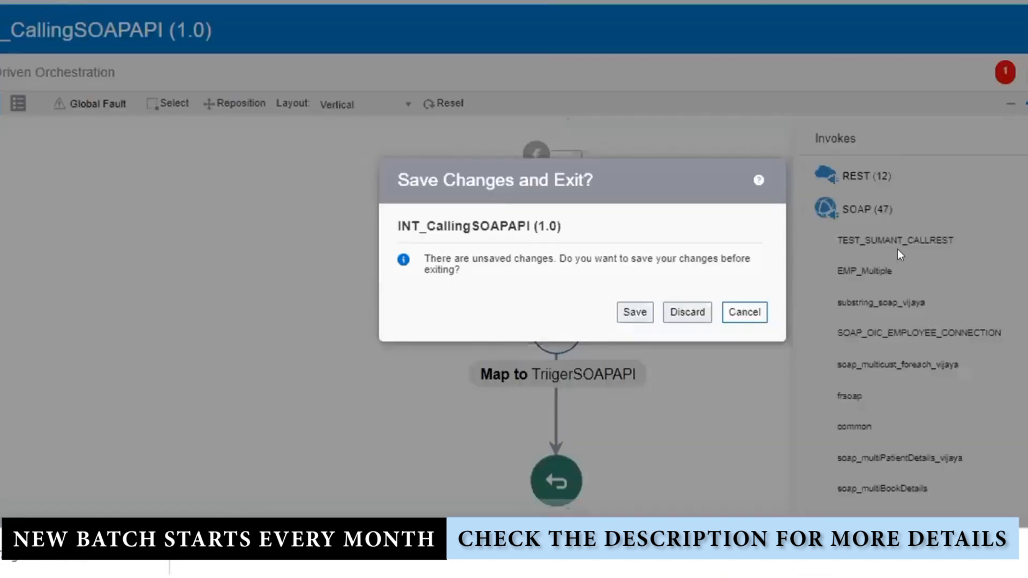
pyautogui.click(631, 309)
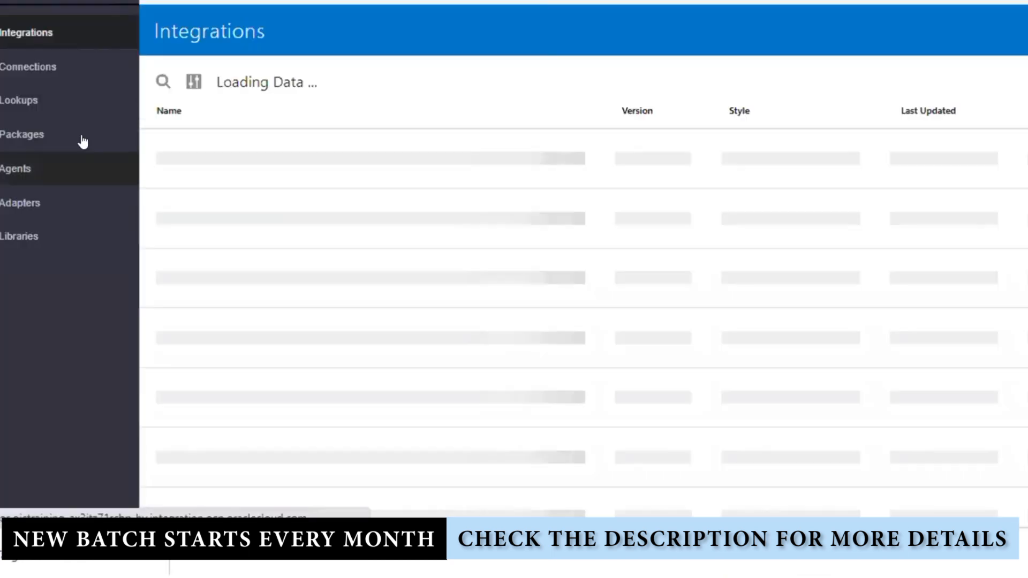
pyautogui.click(50, 66)
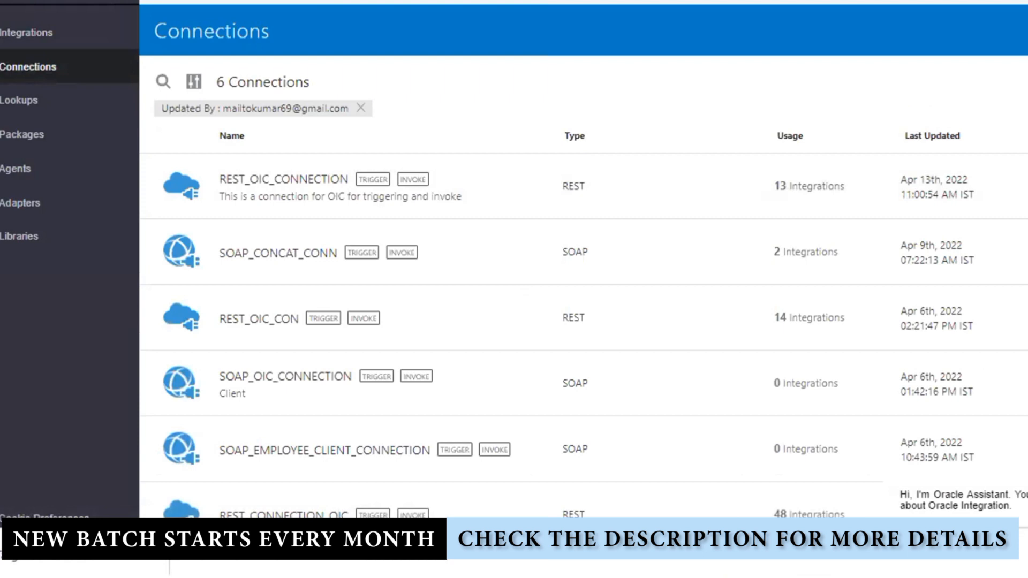
pyautogui.click(1024, 30)
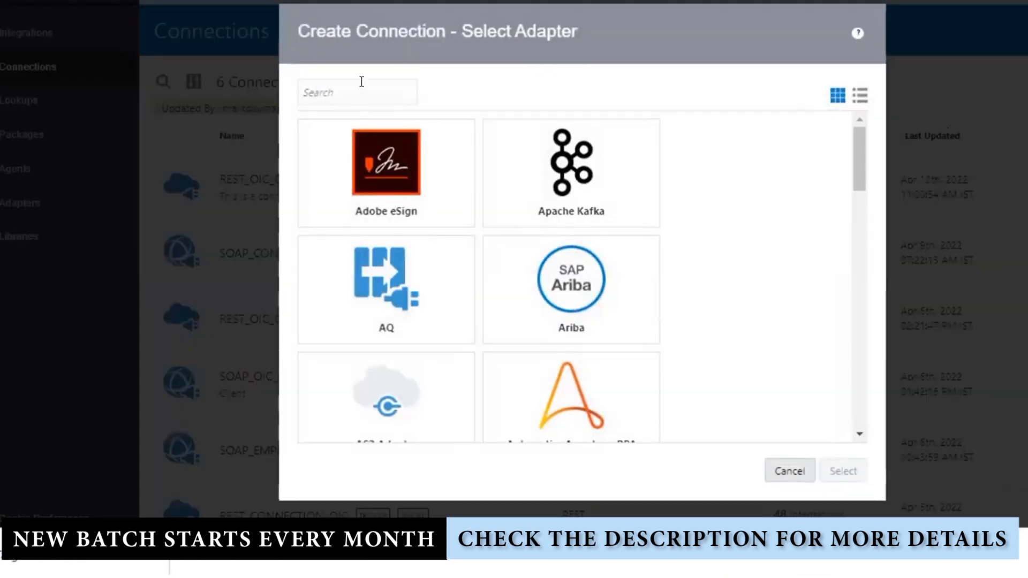
# Search for and select the SOAP adapter for the new connection
pyautogui.write('SOAP')
pyautogui.click(384, 166)
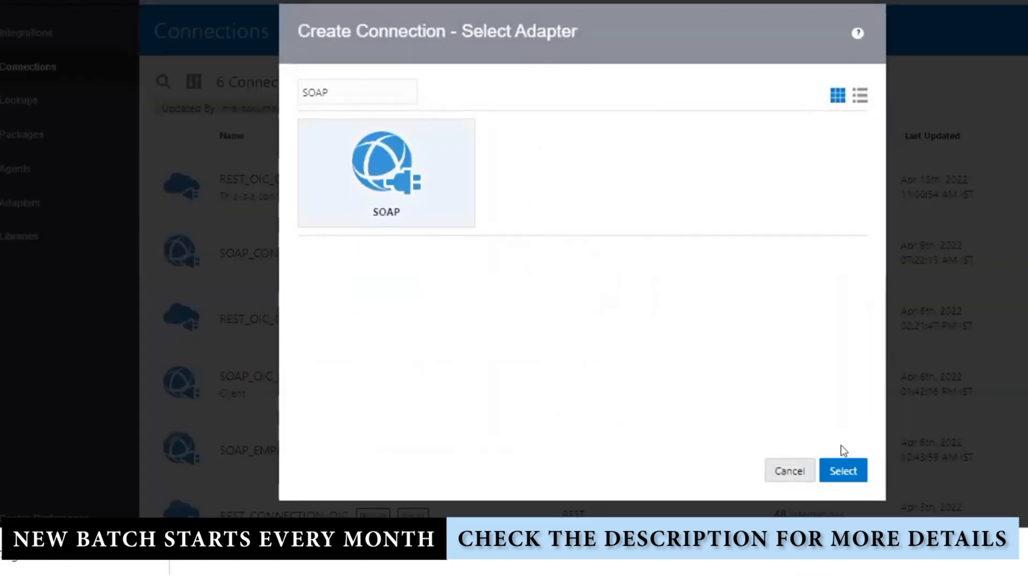
pyautogui.click(842, 470)
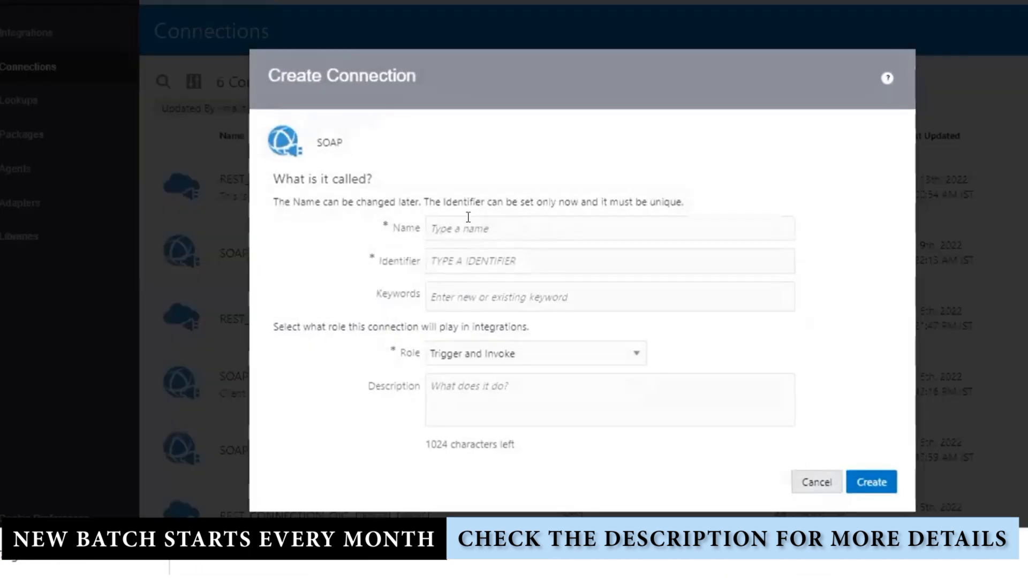
# Enter the connection name SOAP_CONCAT_SERVICE_CONNECTION, correcting the typed text along the way
pyautogui.click(467, 217)
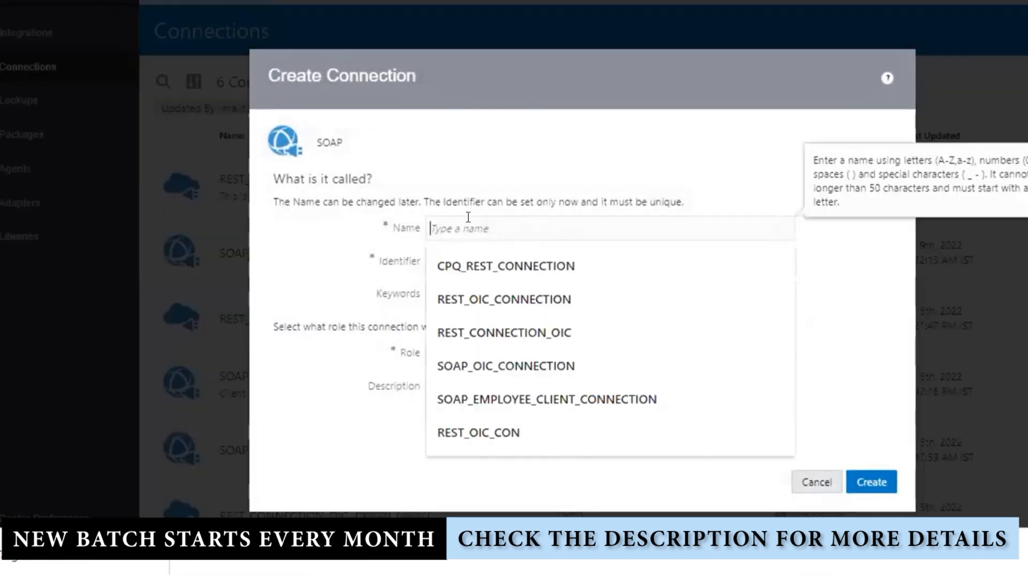
pyautogui.write('SOAP')
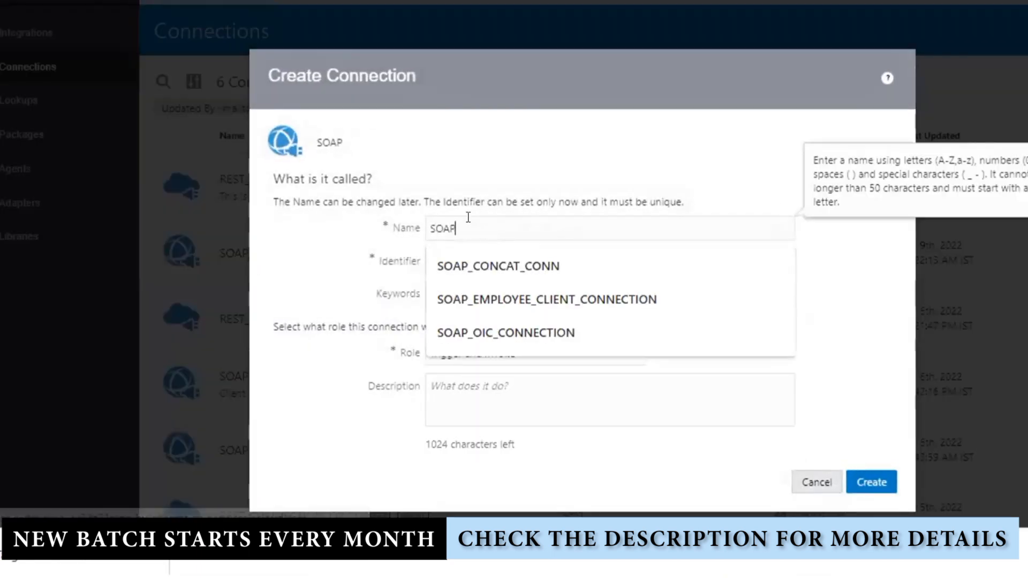
pyautogui.write('_CONCAT_')
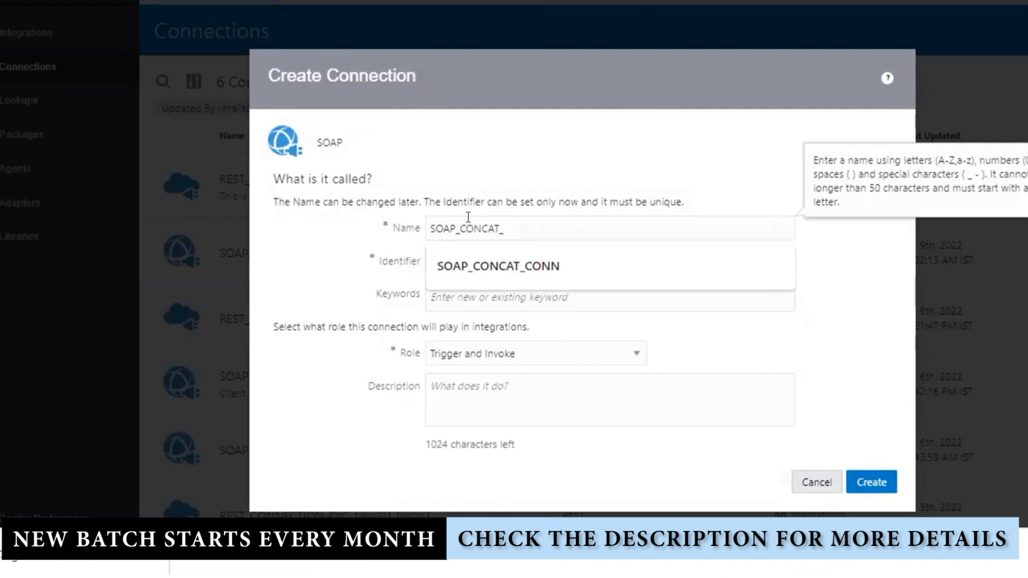
pyautogui.write('SER')
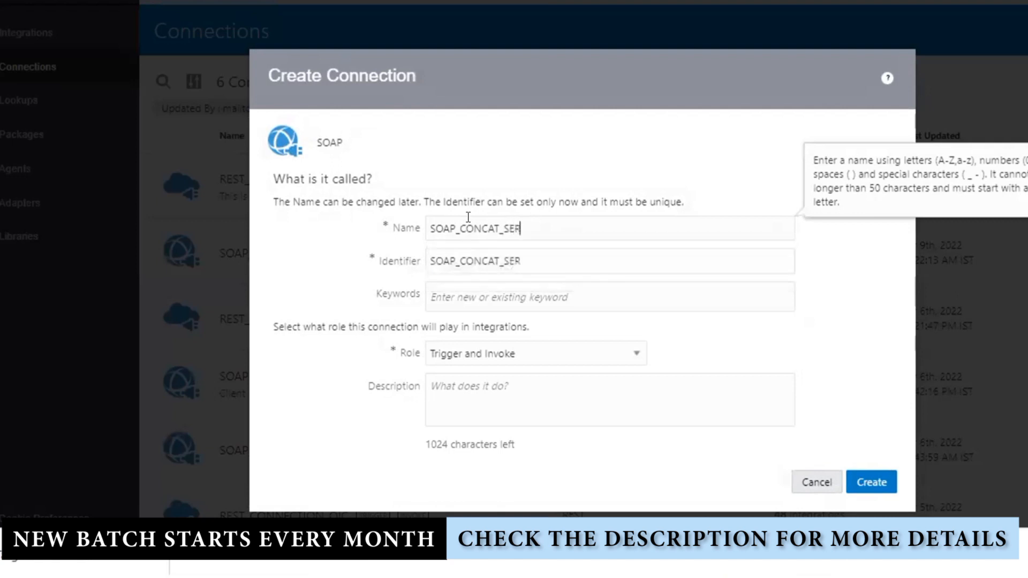
pyautogui.write('VICE')
pyautogui.moveTo(551, 228); pyautogui.dragTo(453, 226)
pyautogui.click(492, 227)
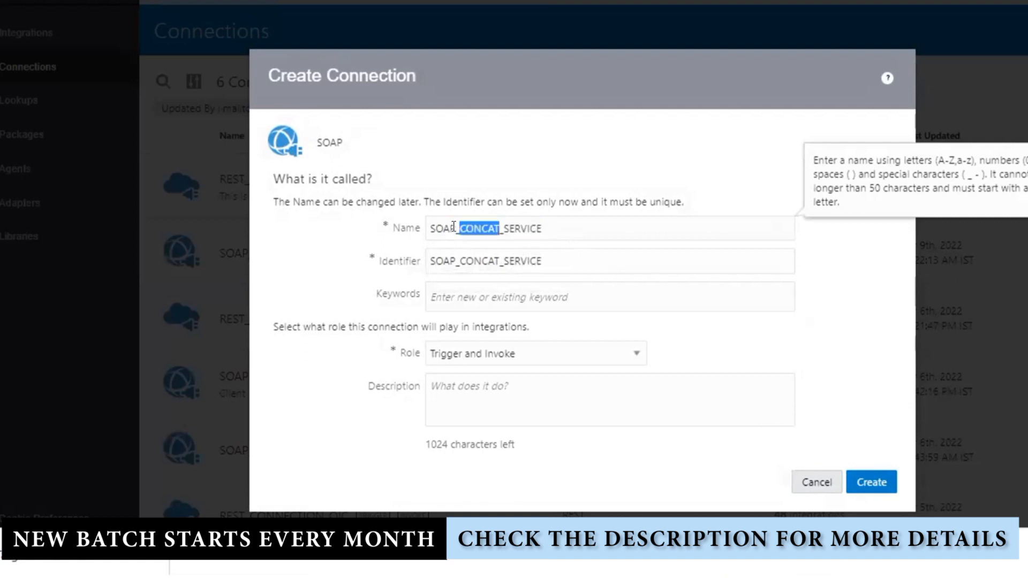
pyautogui.write('TARGET')
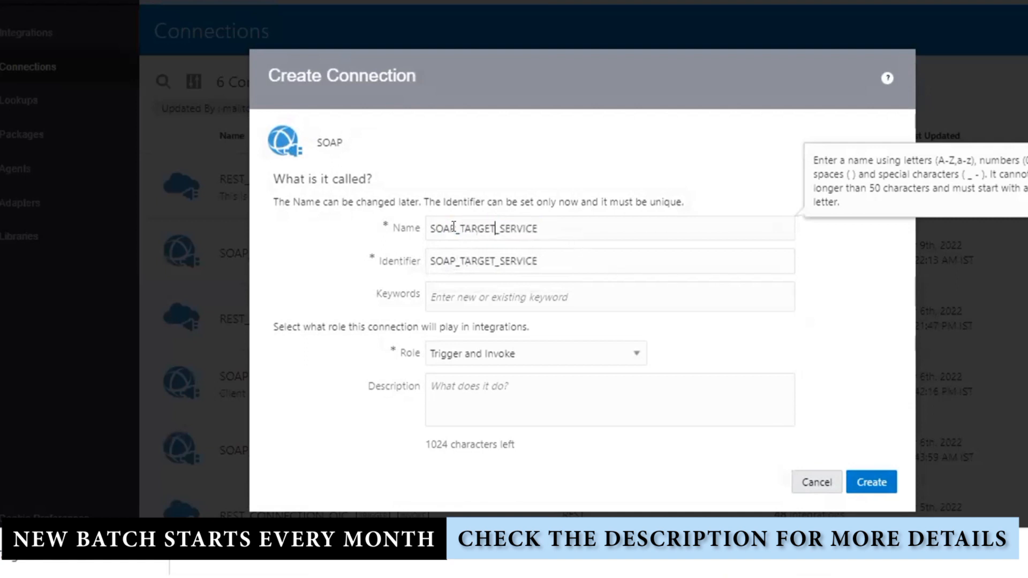
pyautogui.moveTo(497, 227); pyautogui.dragTo(569, 225)
pyautogui.write('CONNECTION')
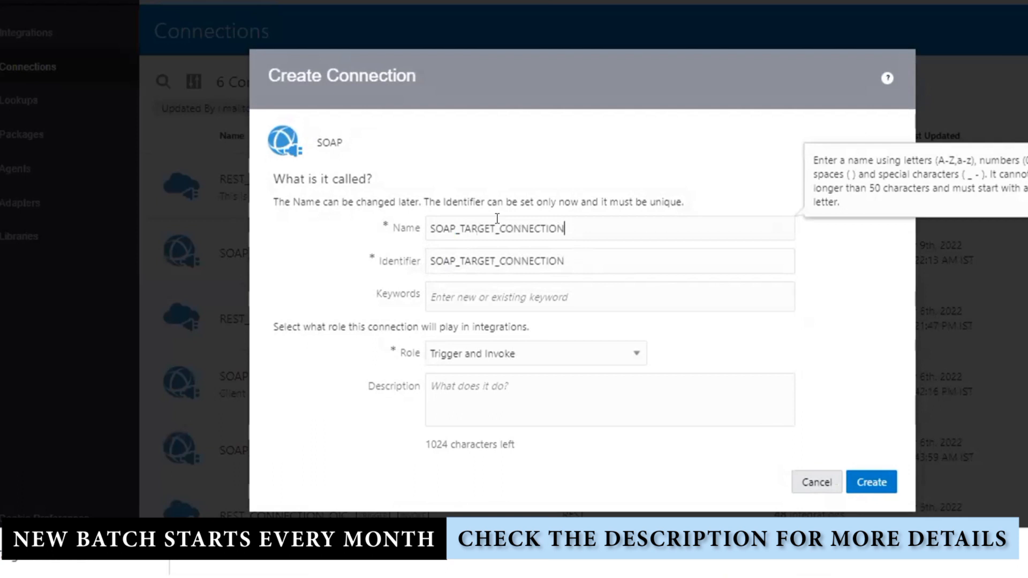
pyautogui.moveTo(496, 228); pyautogui.dragTo(459, 225)
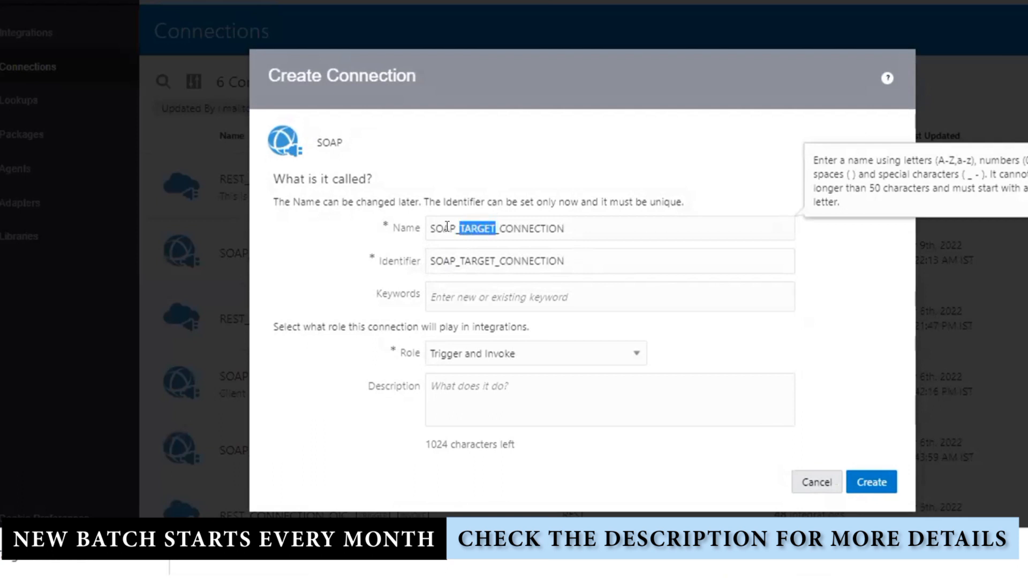
pyautogui.write('CONCAT')
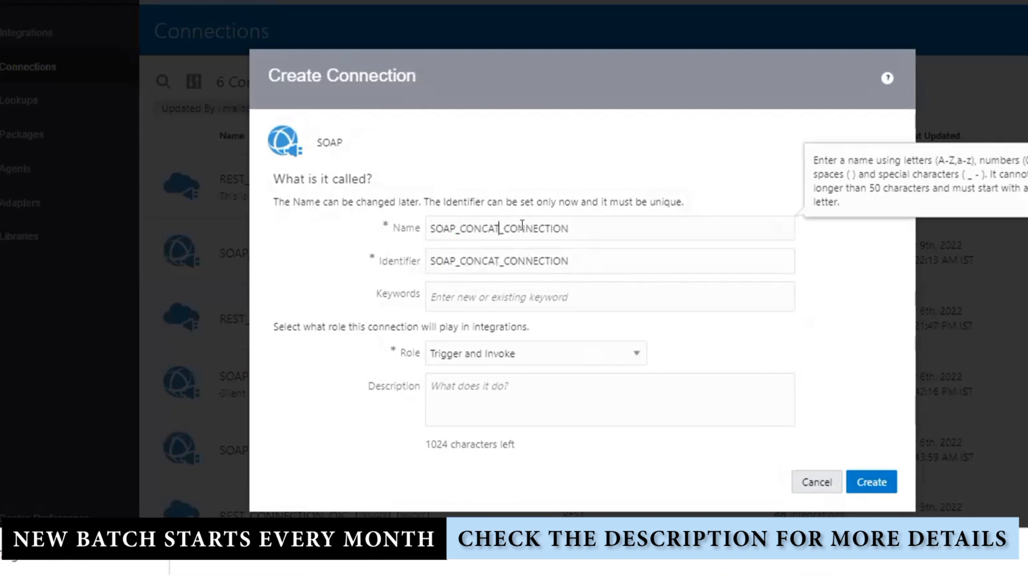
pyautogui.write('SERVICE')
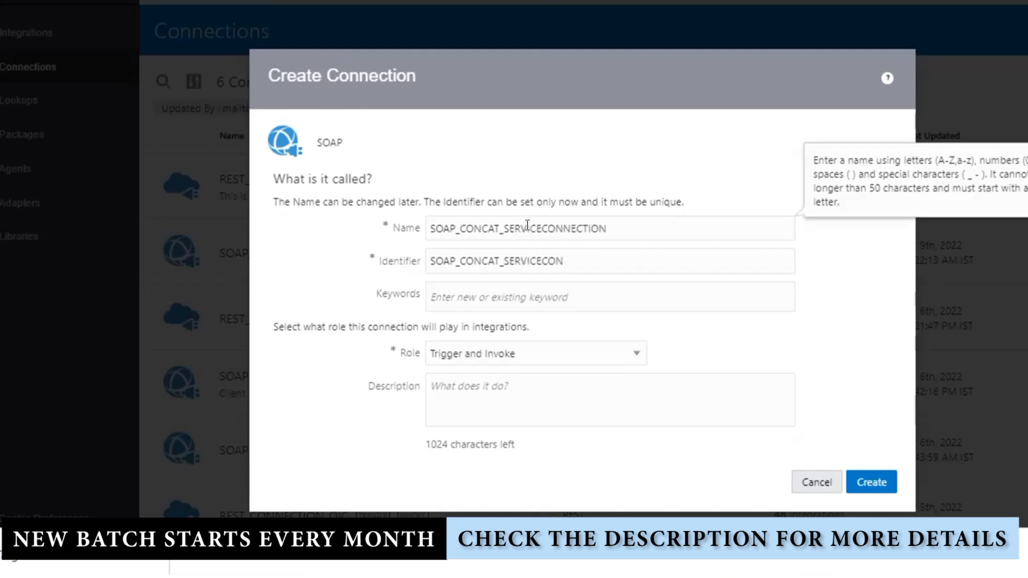
pyautogui.write('_')
# Complete the identifier to match the name and create the Trigger and Invoke connection
pyautogui.click(613, 255)
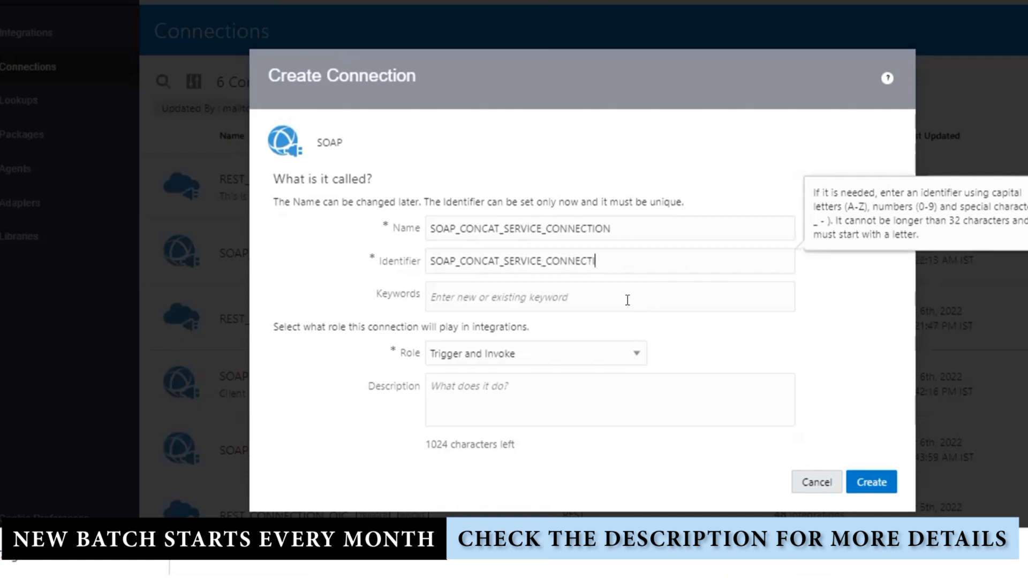
pyautogui.write('ON')
pyautogui.click(872, 480)
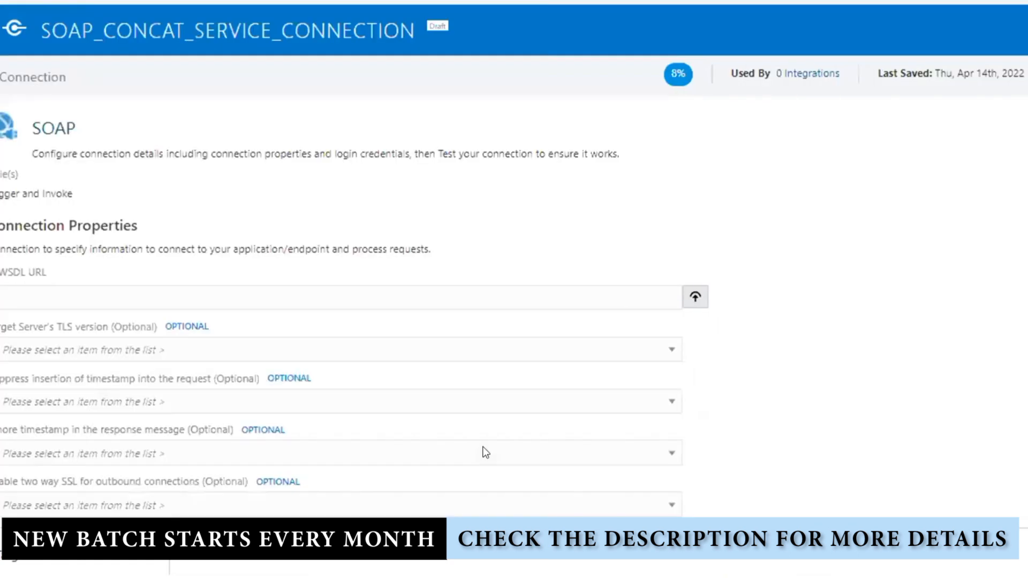
# Paste the INT_CONCATSOAPAPI WSDL URL into the WSDL URL field and check the security settings
pyautogui.click(166, 288)
pyautogui.write('tps://oictraining-ax3itz71rcbn-hy.integration.ocp.oraclecloud.com/ic/ws/integration/v1/flows/soap/INT_CONCATSOAPAPI/1.0/?wsdl')
pyautogui.press('Tab')
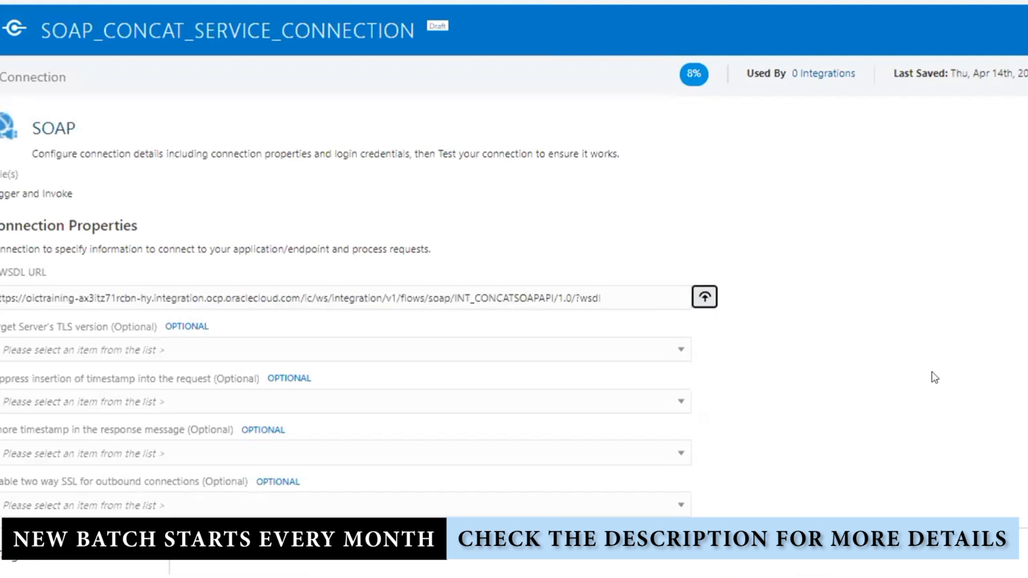
pyautogui.moveTo(614, 293); pyautogui.dragTo(2, 298)
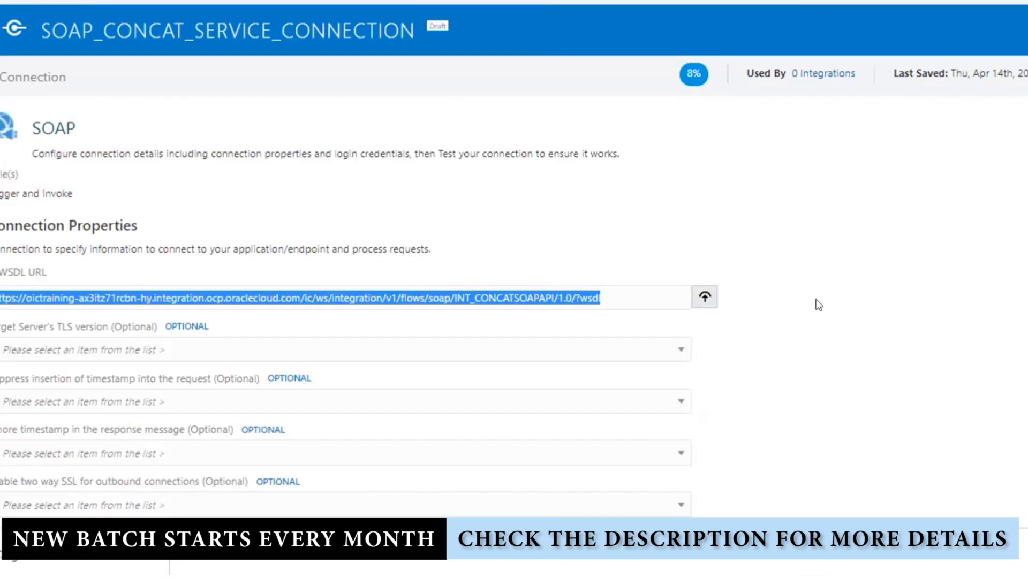
pyautogui.scroll(-6, 818, 304)
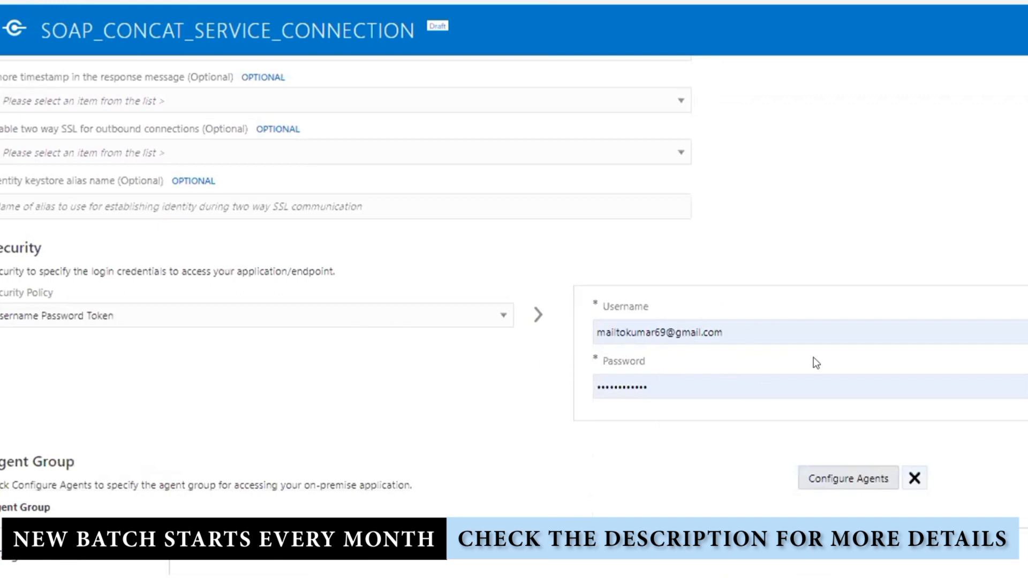
pyautogui.scroll(5, 817, 303)
# Test the connection and confirm it reports success as Configured
pyautogui.click(1022, 31)
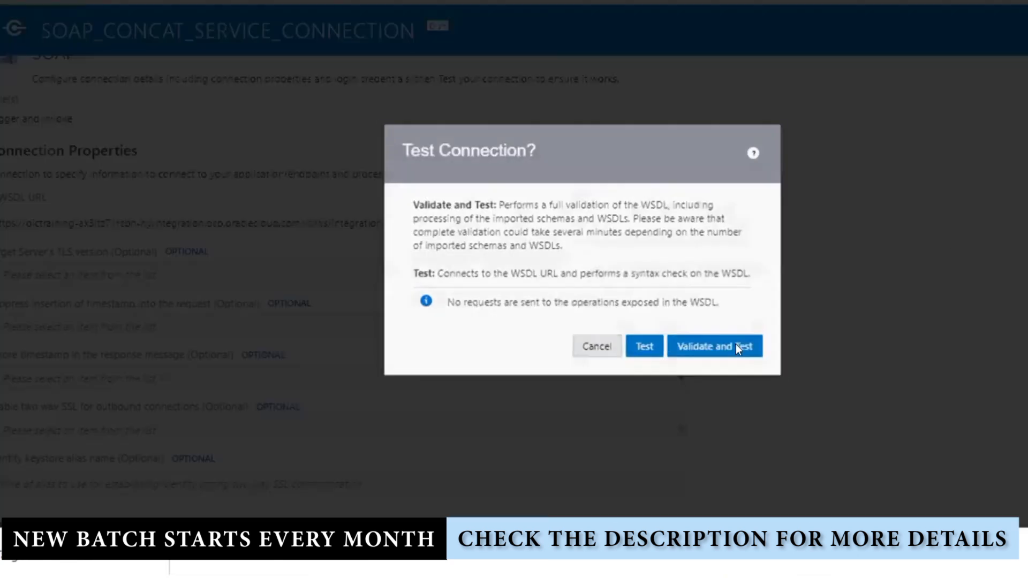
pyautogui.click(644, 349)
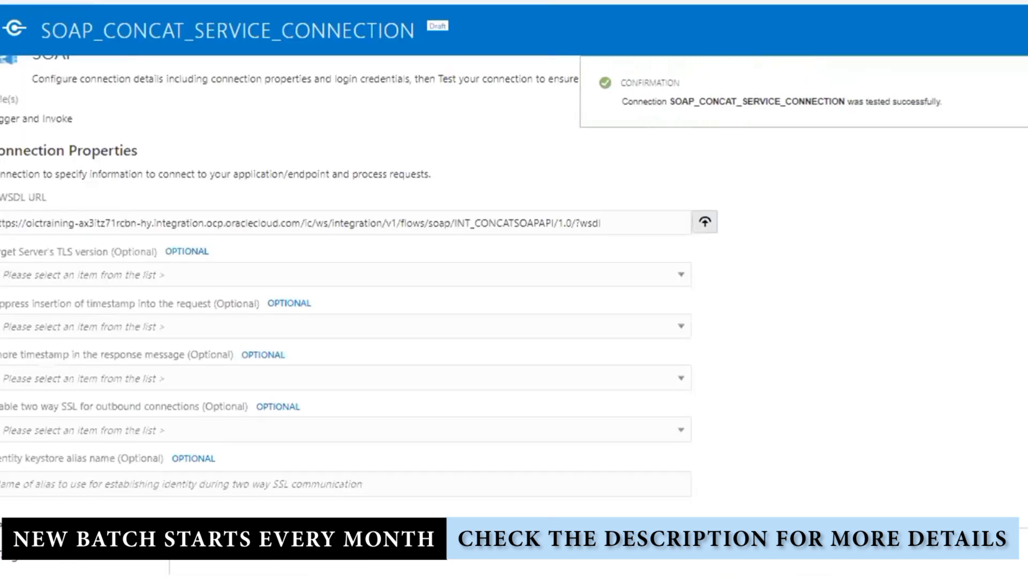
pyautogui.scroll(-5, 817, 311)
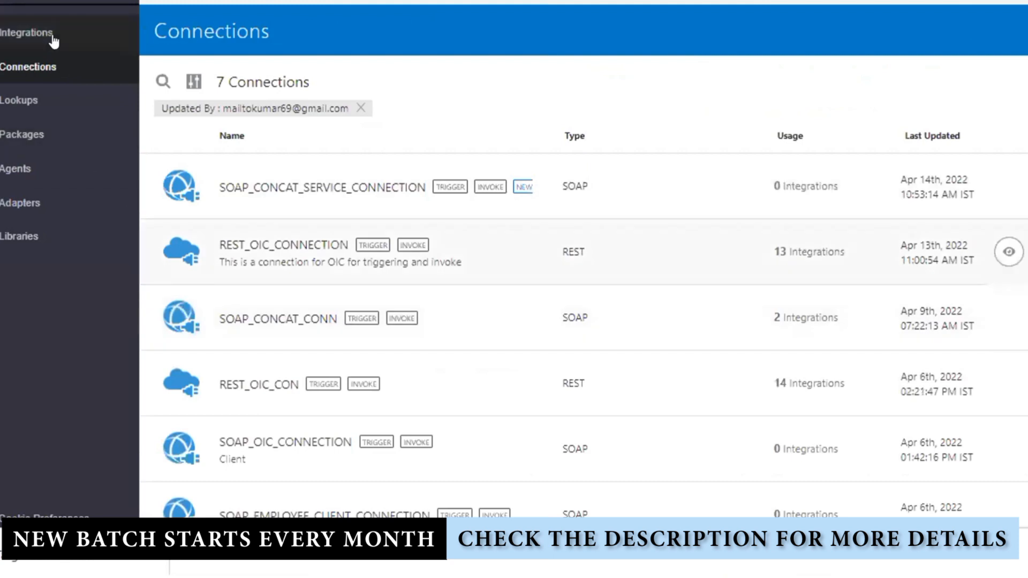
# Make input INT_CallingSOAPAPI's primary tracking field, save, and drop in the SOAP_CONCAT_SERVICE_CONNECTION invoke
pyautogui.click(53, 35)
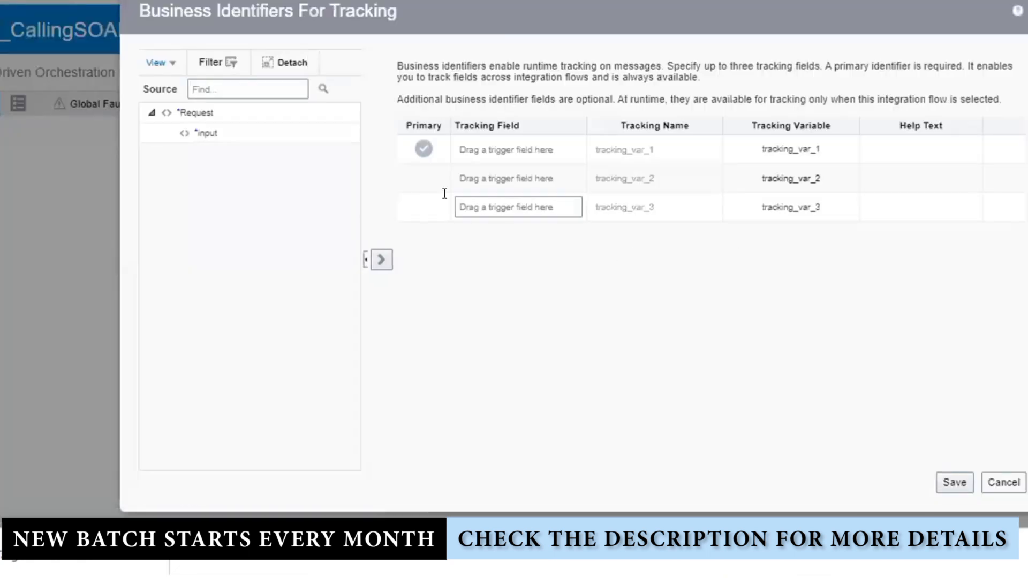
pyautogui.click(282, 139)
pyautogui.moveTo(520, 140); pyautogui.dragTo(521, 146)
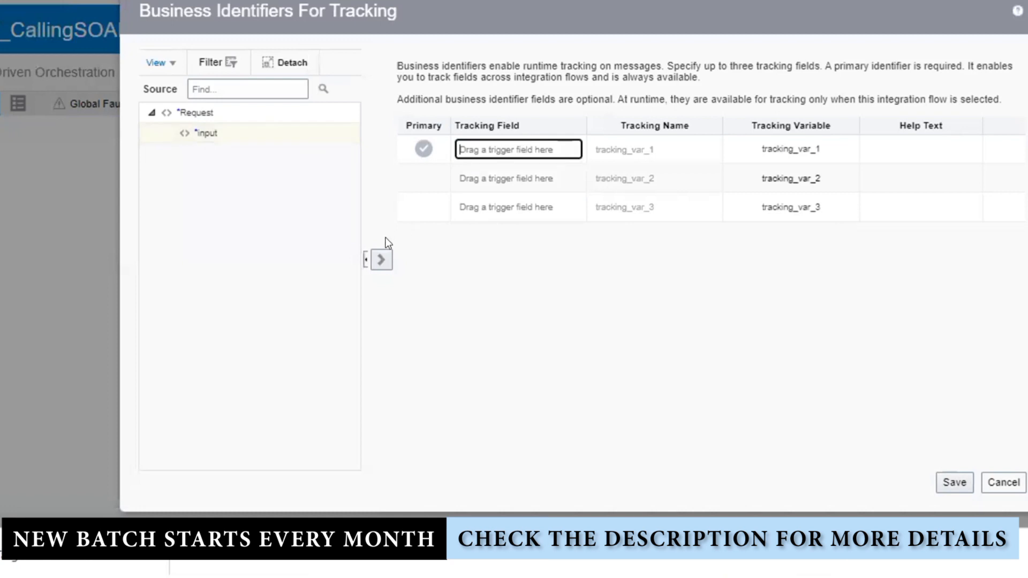
pyautogui.click(948, 482)
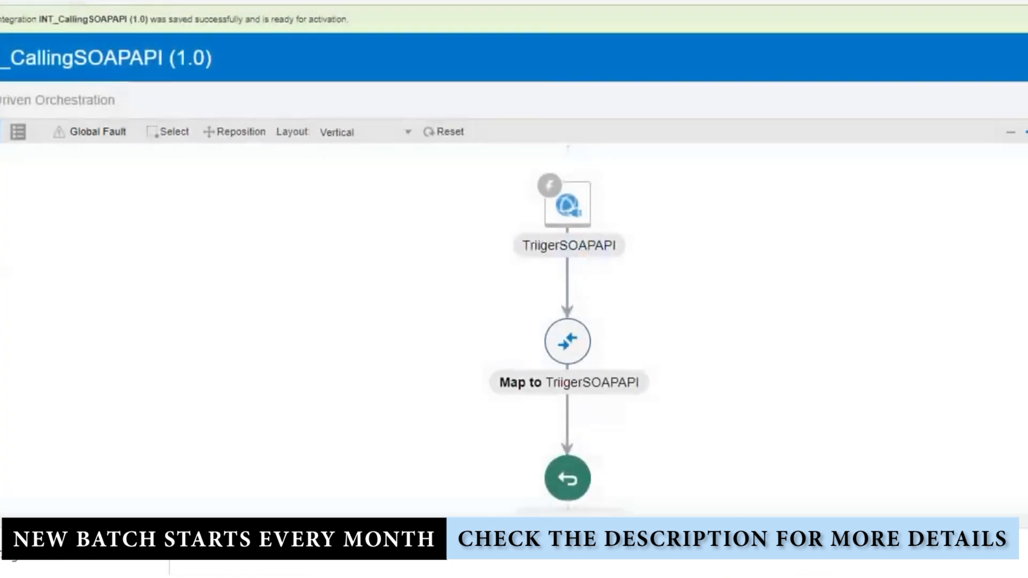
pyautogui.click(1026, 185)
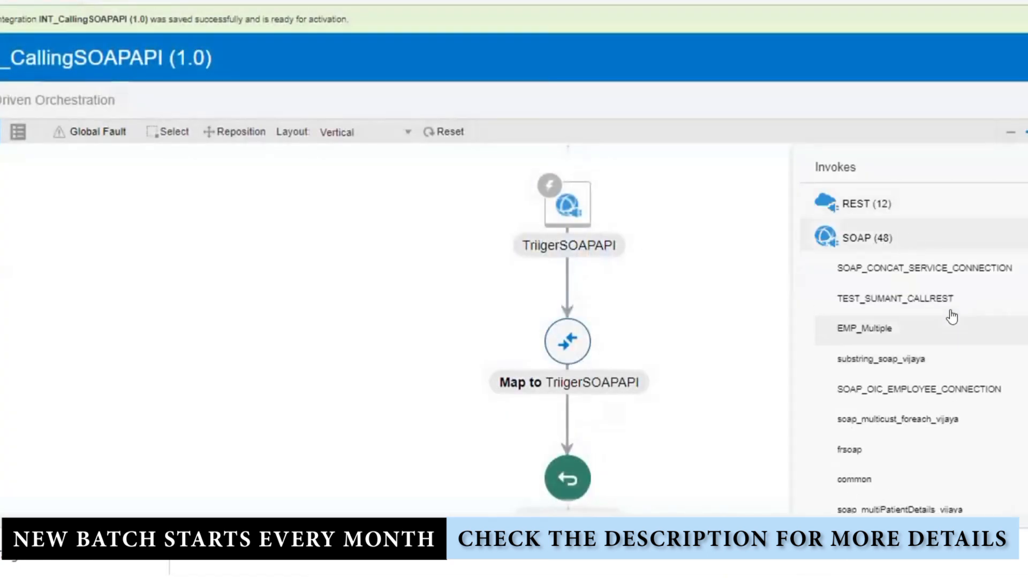
pyautogui.moveTo(941, 272); pyautogui.dragTo(618, 277)
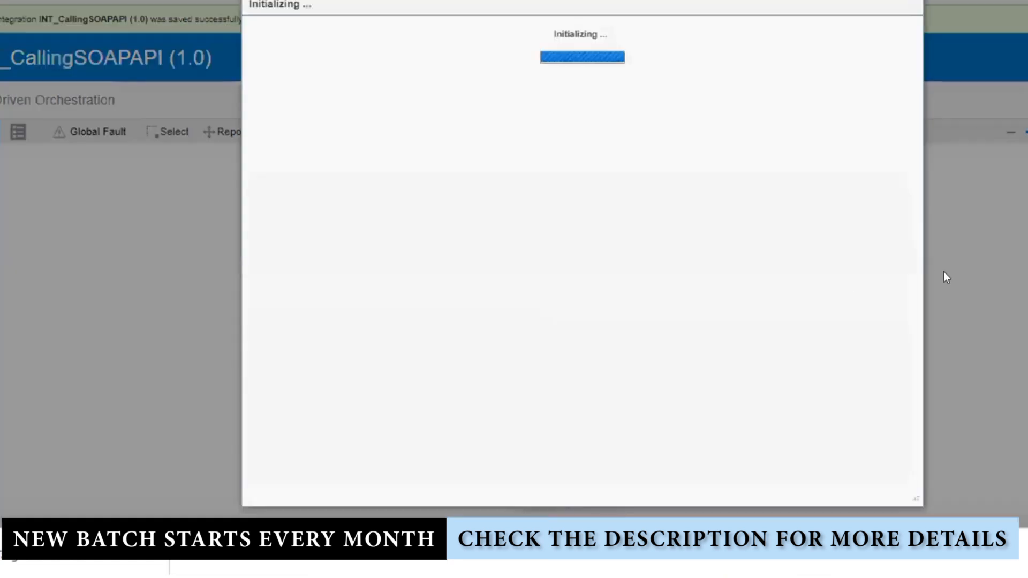
# Add the InvokeConcatTargetSOAPService SOAP invoke calling the process operation with no headers
pyautogui.click(526, 157)
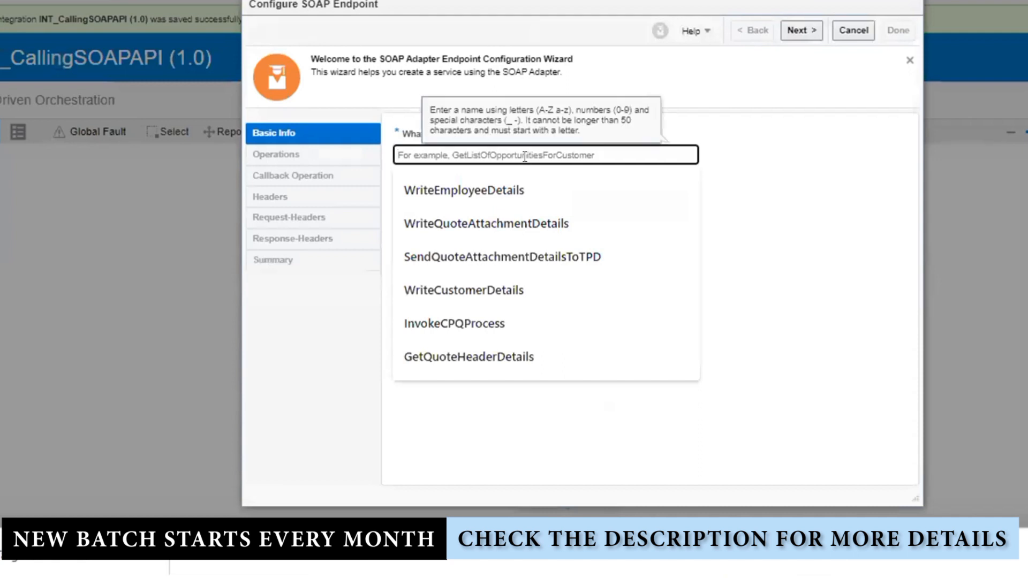
pyautogui.write('Invoke')
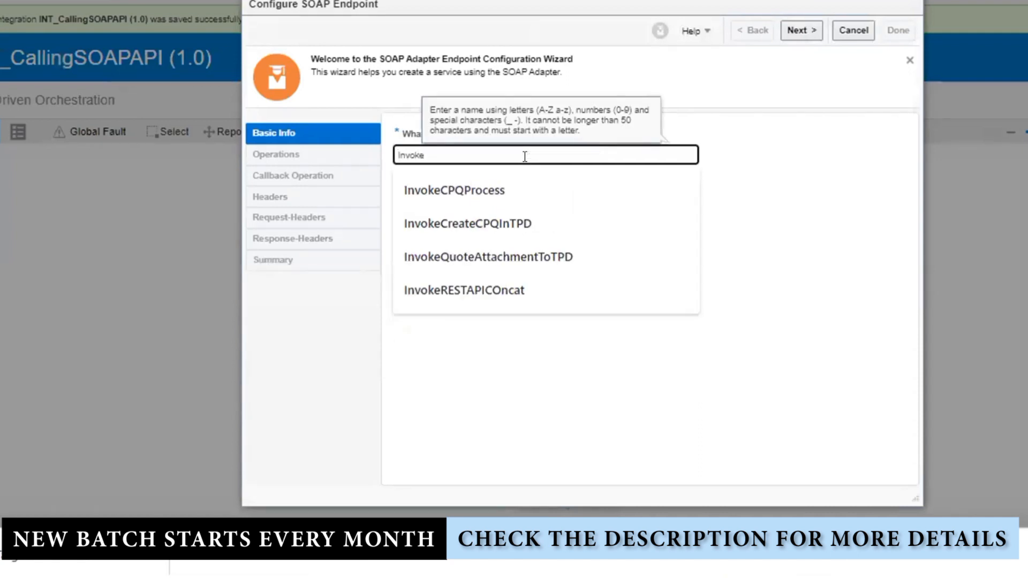
pyautogui.write('Concat')
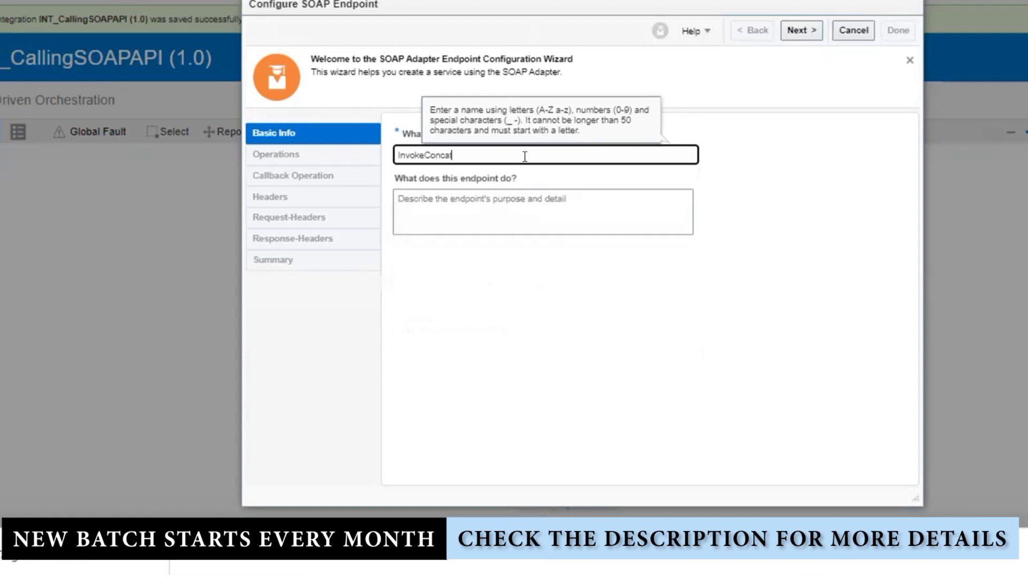
pyautogui.write('TargetSOAPService')
pyautogui.click(759, 252)
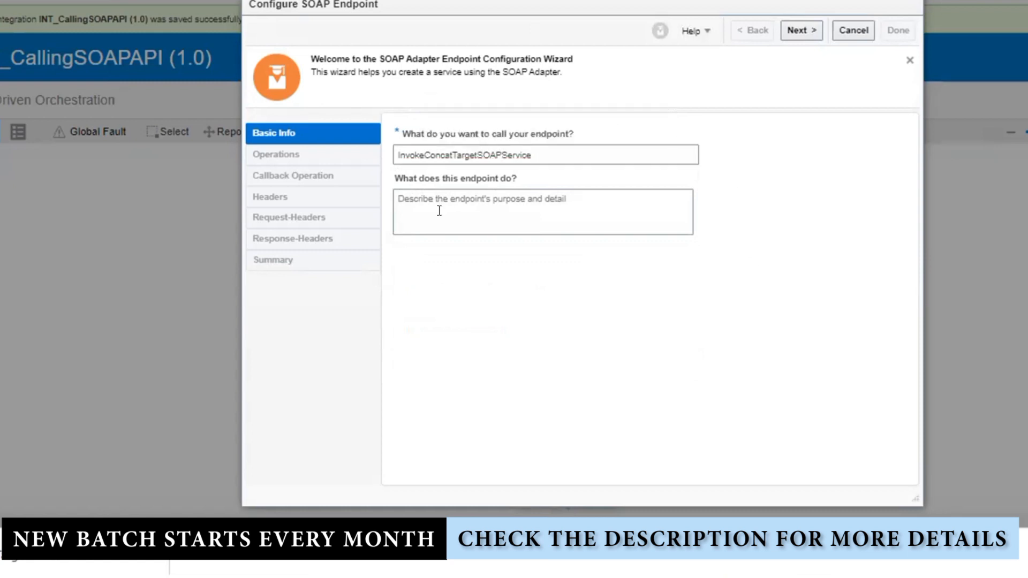
pyautogui.click(800, 30)
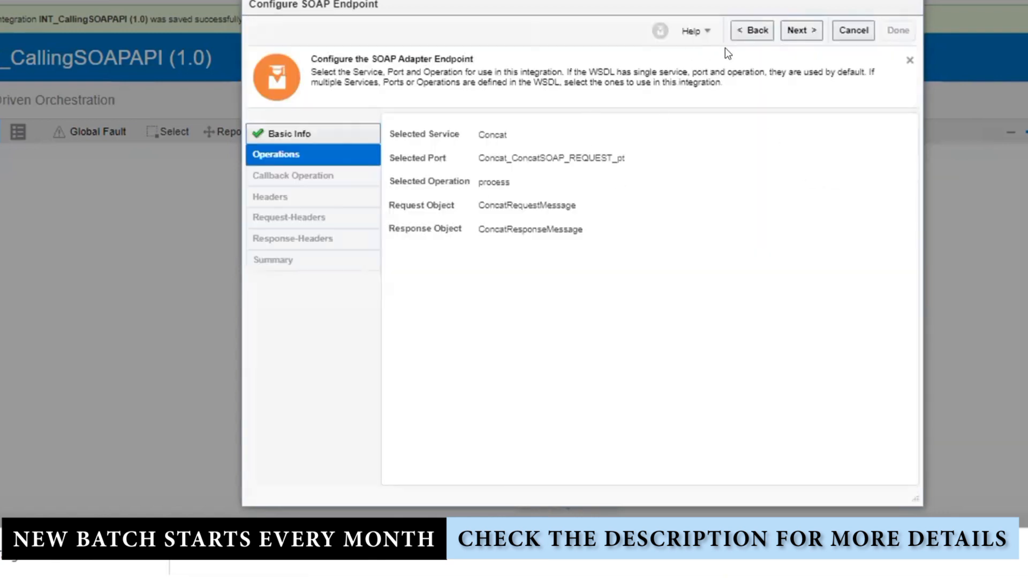
pyautogui.click(802, 29)
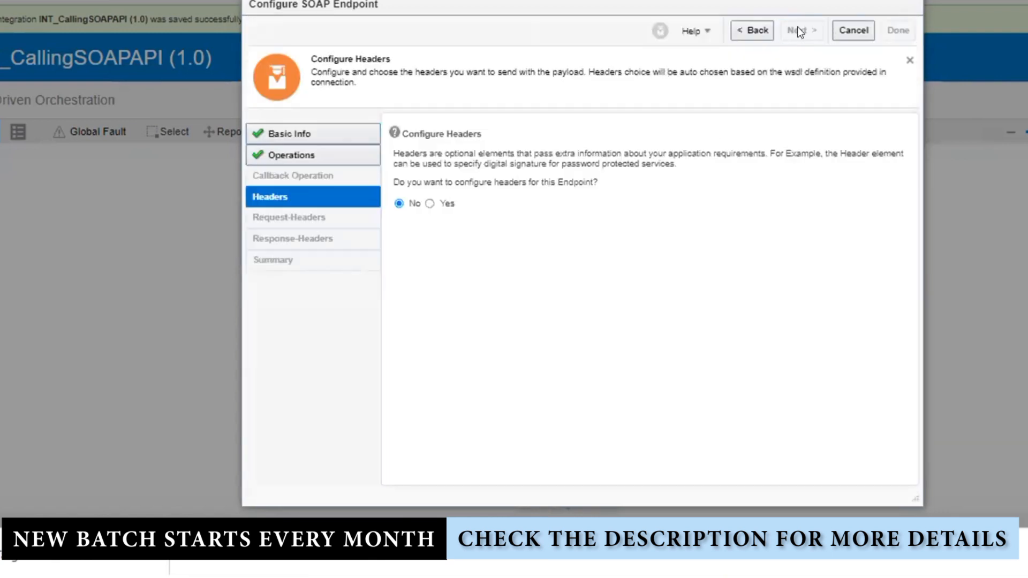
pyautogui.click(799, 30)
pyautogui.click(898, 31)
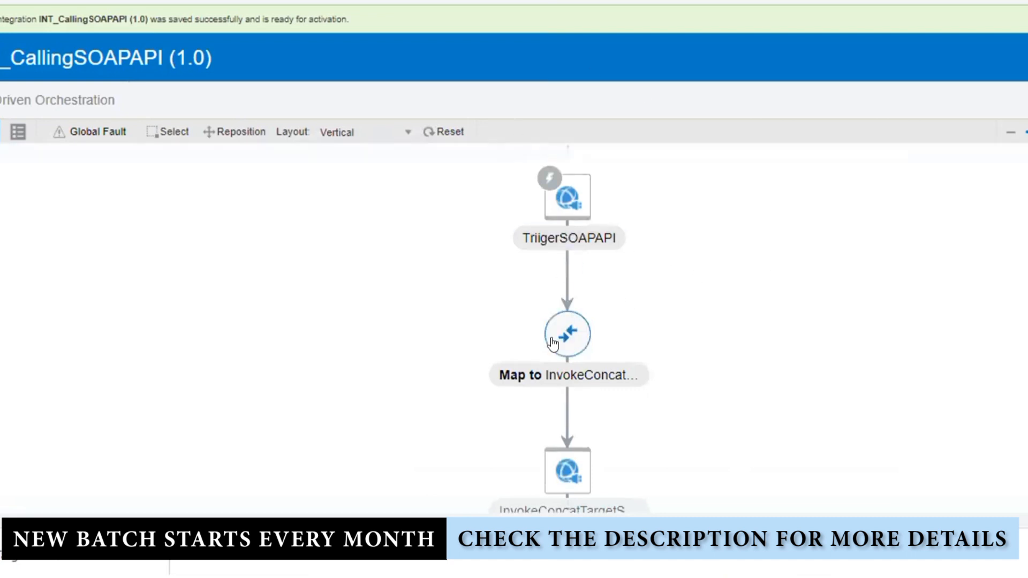
# In Map to InvokeConcat, connect the TriigerSOAPAPI request input to the InvokeConcatTargetSOAPService input
pyautogui.click(567, 333)
pyautogui.click(604, 309)
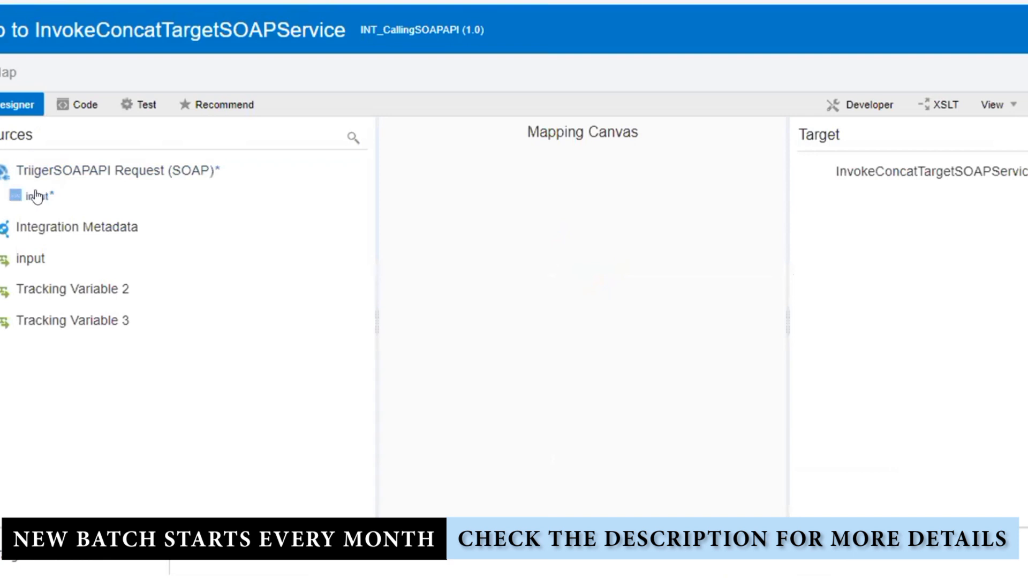
pyautogui.moveTo(42, 196); pyautogui.dragTo(559, 233)
pyautogui.moveTo(37, 197); pyautogui.dragTo(996, 270)
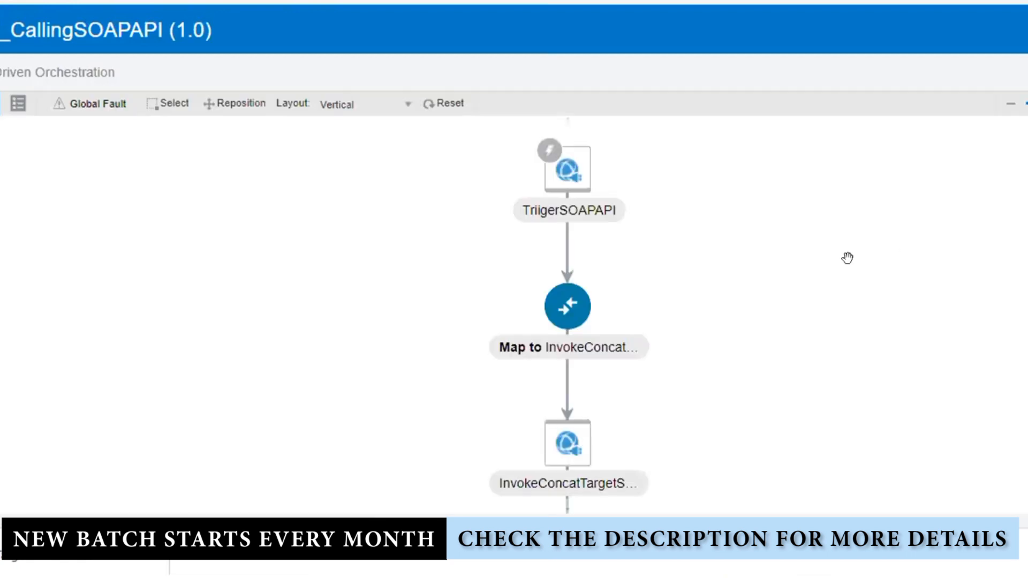
pyautogui.moveTo(748, 323); pyautogui.dragTo(713, 145)
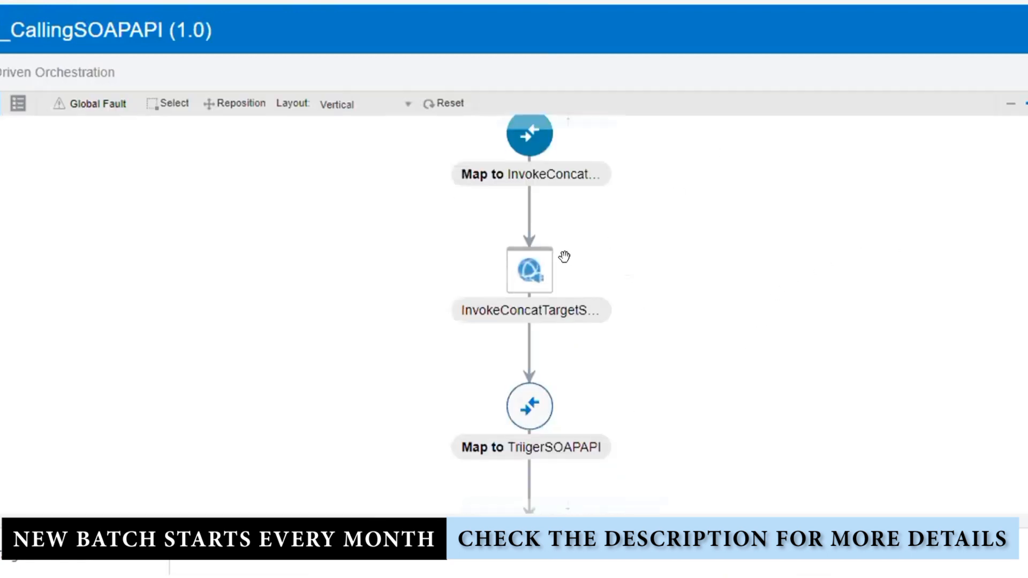
# In Map to TriigerSOAPAPI, map the concat Response output onto the TriigerSOAPAPI response field
pyautogui.click(536, 412)
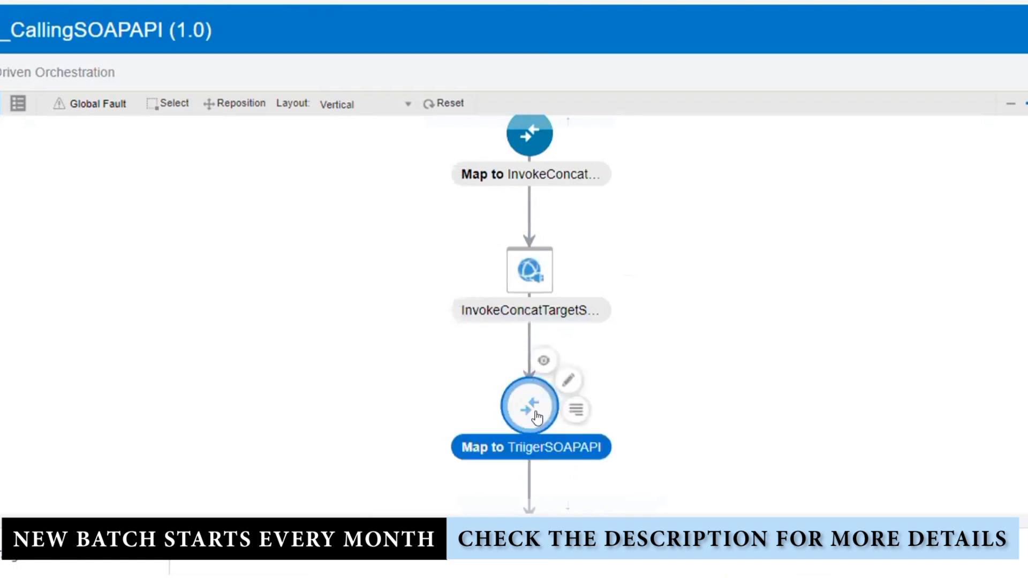
pyautogui.click(568, 380)
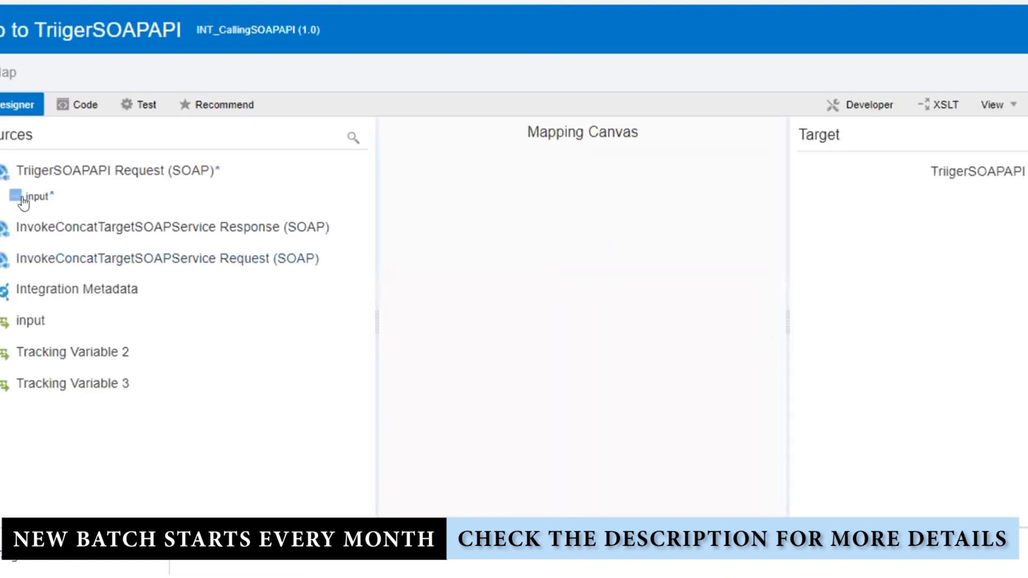
pyautogui.click(1, 259)
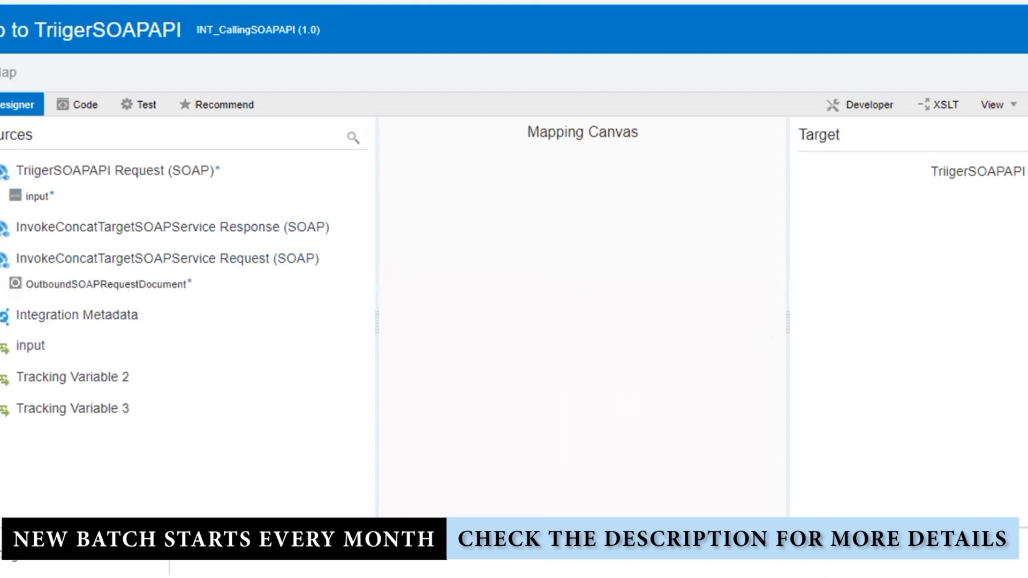
pyautogui.click(1, 228)
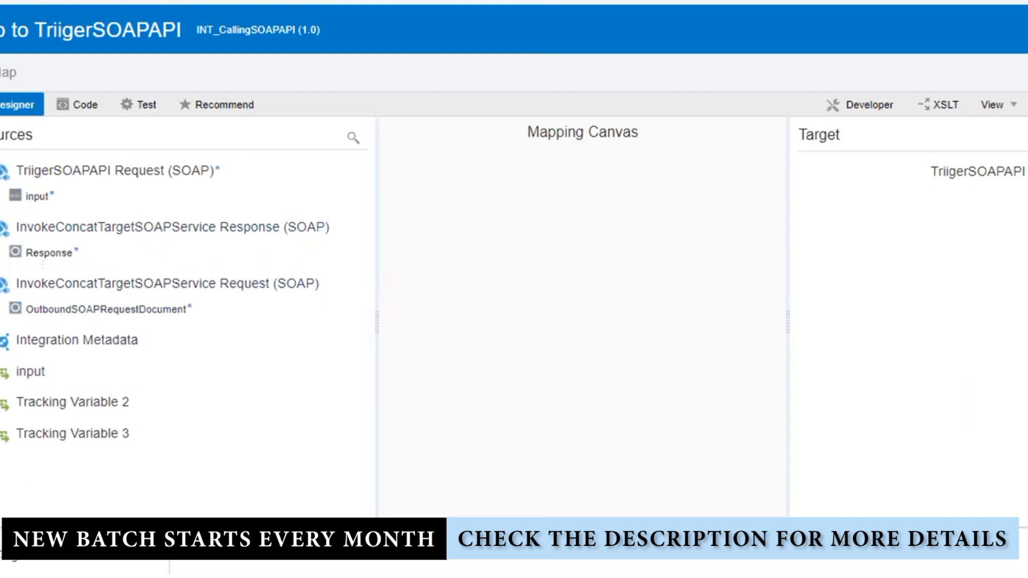
pyautogui.click(1, 252)
pyautogui.moveTo(47, 283); pyautogui.dragTo(1024, 196)
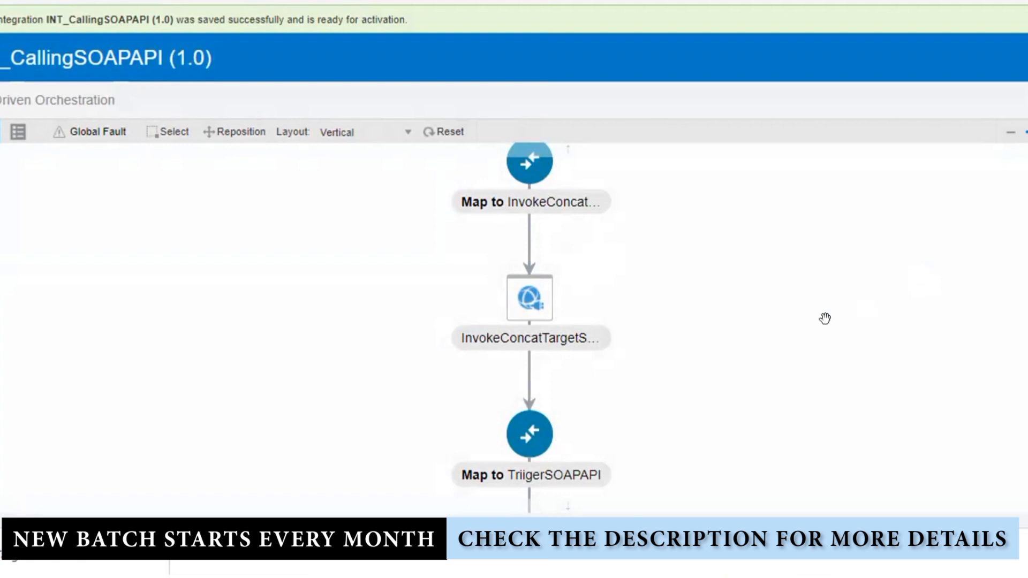
# Activate INT_CallingSOAPAPI from the Integrations list
pyautogui.scroll(-4, 823, 319)
pyautogui.scroll(4, 821, 319)
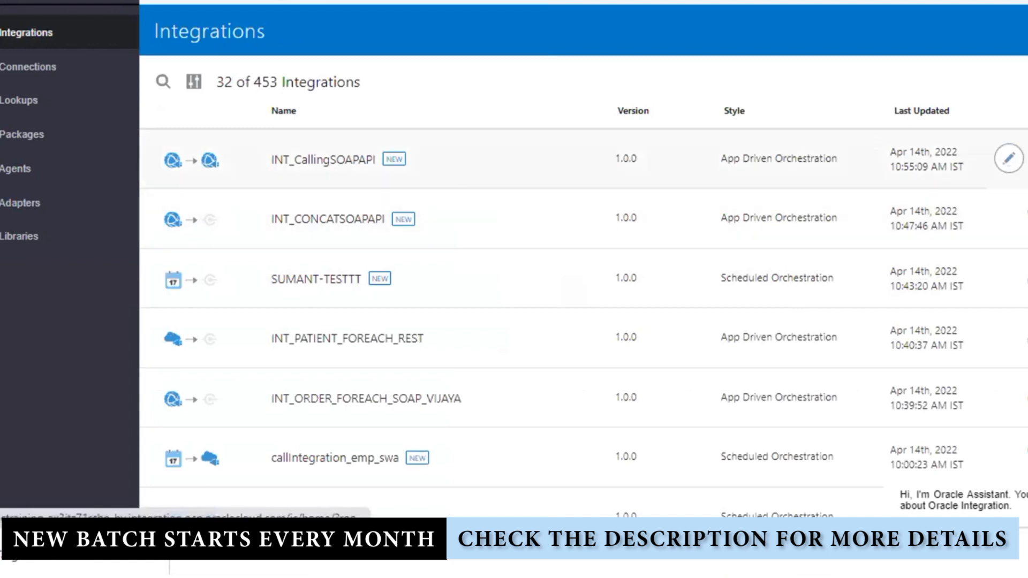
pyautogui.click(1026, 158)
pyautogui.click(859, 448)
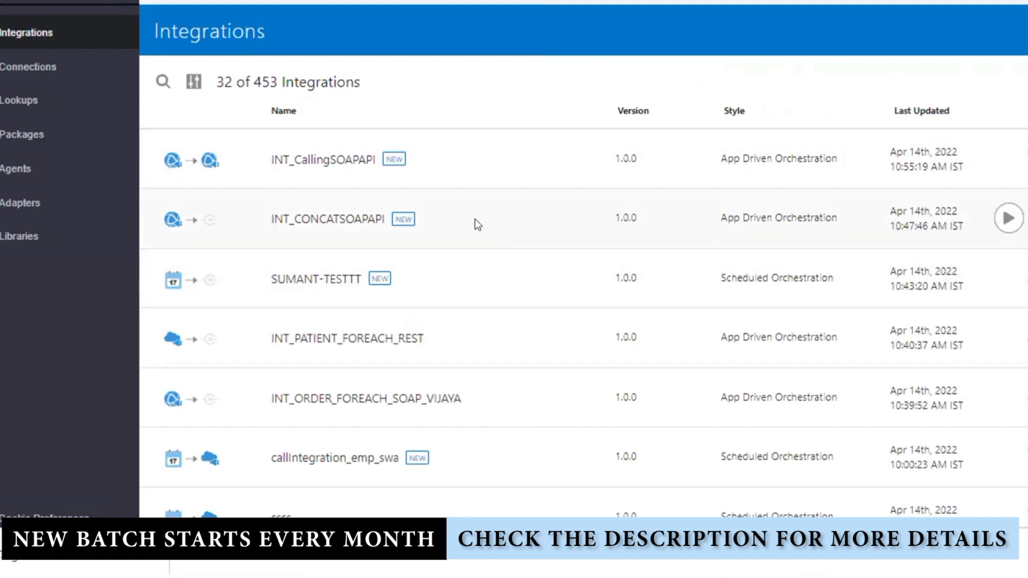
# Open the activated integration's WSDL URL
pyautogui.moveTo(474, 220); pyautogui.dragTo(262, 203)
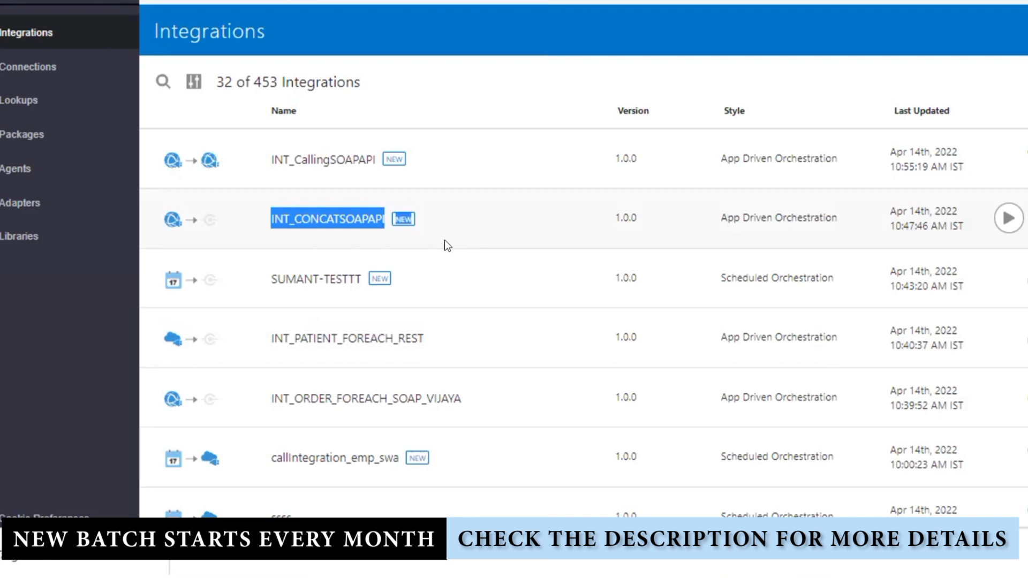
pyautogui.click(531, 283)
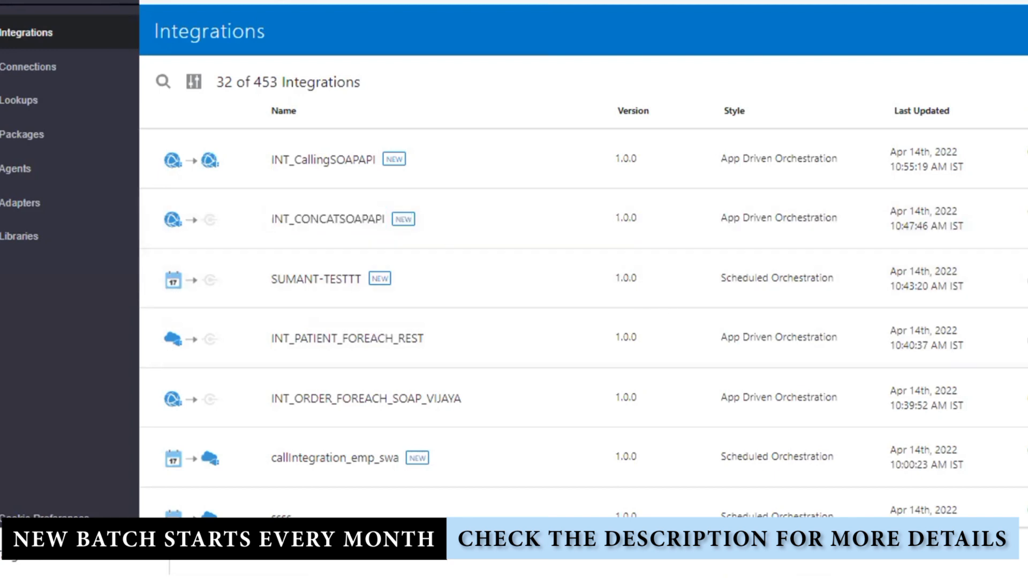
pyautogui.moveTo(1016, 160)
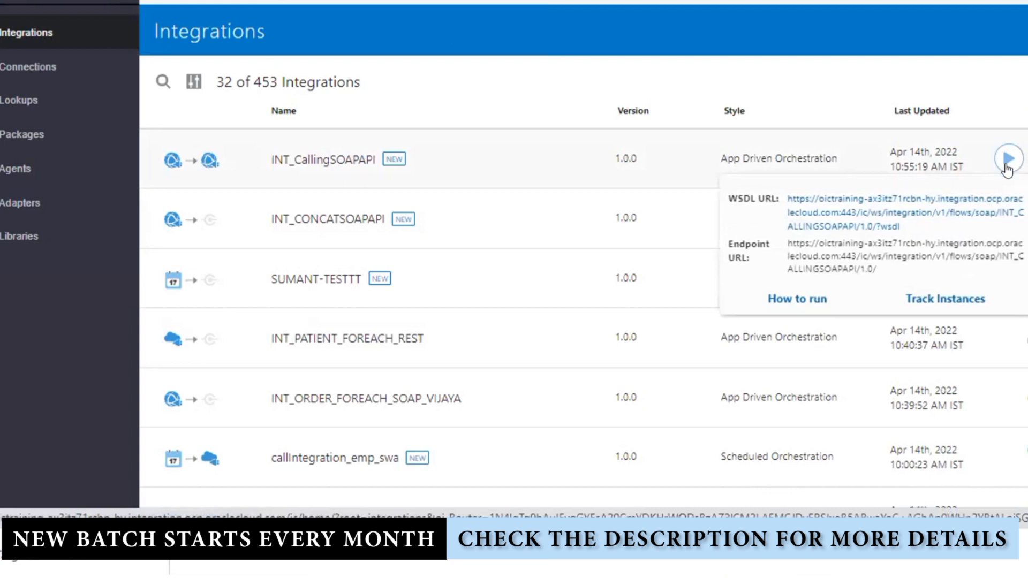
pyautogui.click(899, 214)
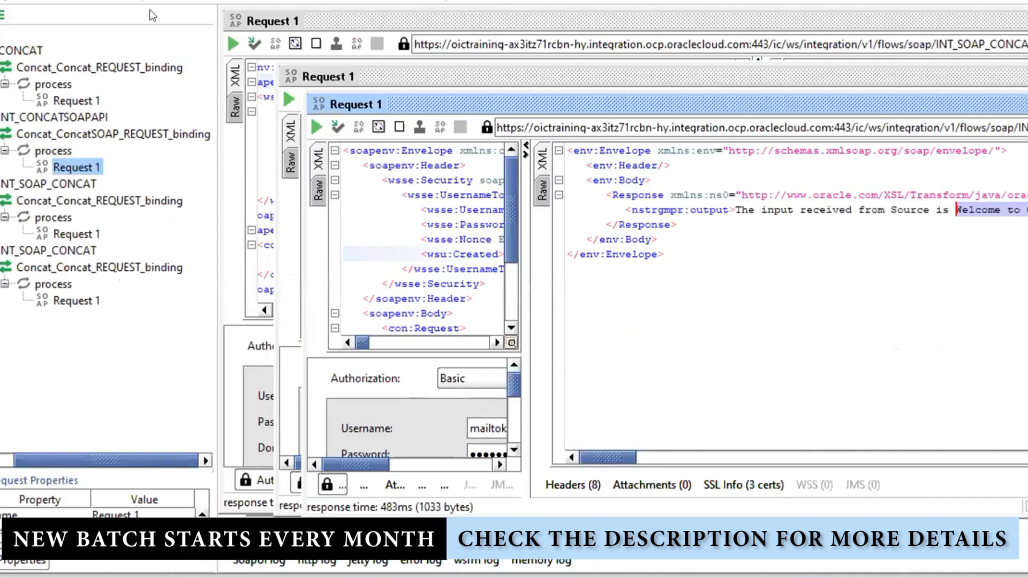
# Create SoapUI project INT_CALLINGSOAPAPI from the pasted integration WSDL URL
pyautogui.hotkey('ctrl', 'n')
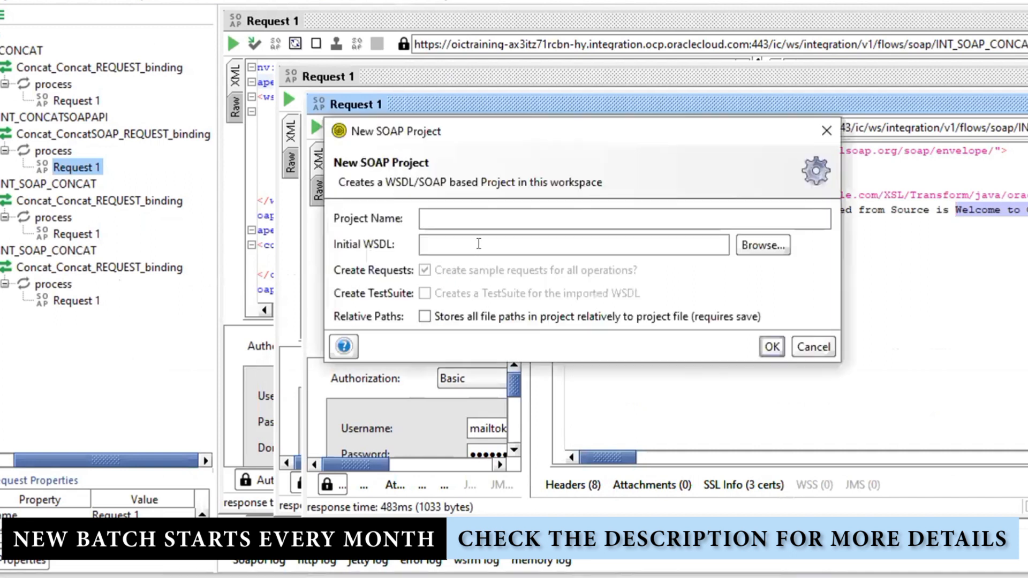
pyautogui.click(478, 242)
pyautogui.write('https://oictraining-ax3itz71rcbn-hy.integration.ocp.oraclecloud.com:443/ic/ws/integration/v1/flows/soap/INT_CALLINGSOAPAPI/1.0/?wsdl')
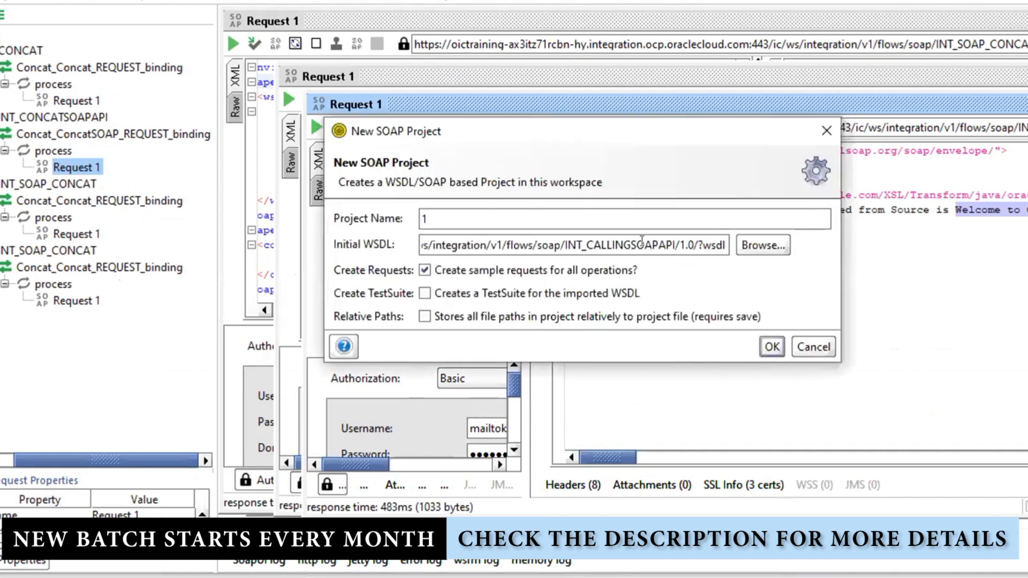
pyautogui.doubleClick(642, 242)
pyautogui.hotkey('ctrl', 'c')
pyautogui.moveTo(557, 215); pyautogui.dragTo(185, 202)
pyautogui.hotkey('ctrl', 'v')
pyautogui.click(771, 347)
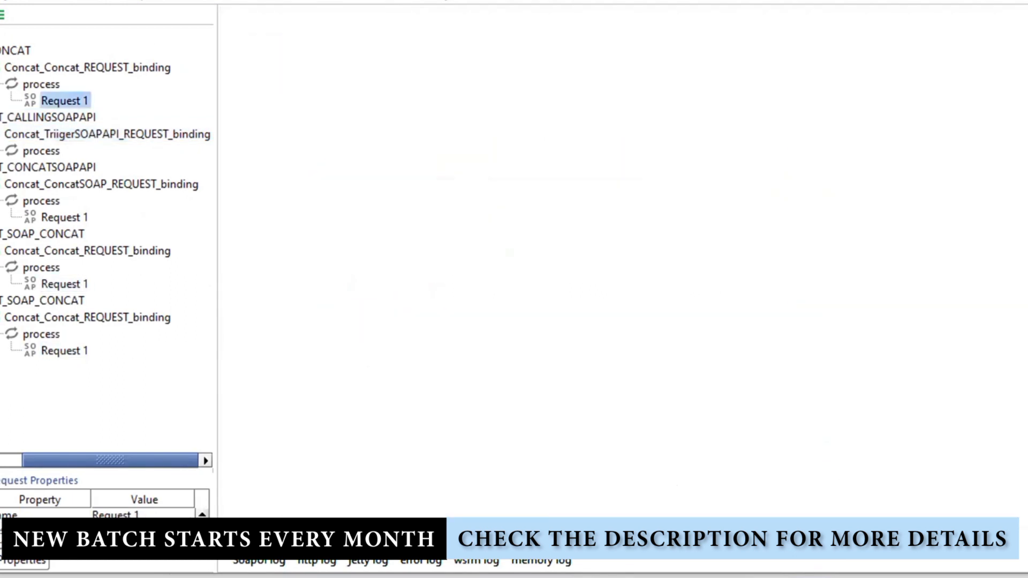
# In Request 1, replace the ? in con:input with 'Good Morning Hyderabad'
pyautogui.click(5, 151)
pyautogui.click(62, 169)
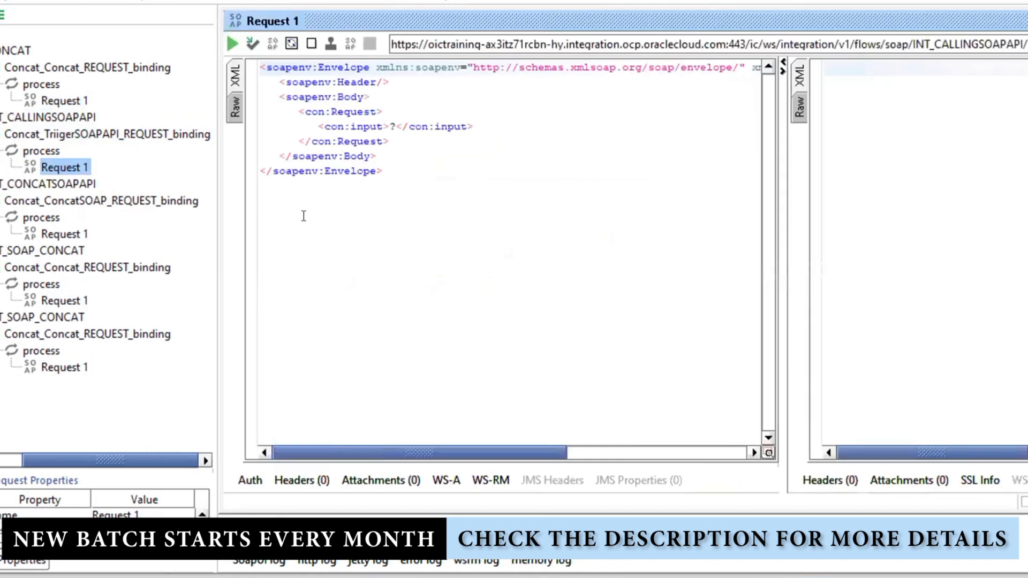
pyautogui.click(391, 125)
pyautogui.doubleClick(392, 118)
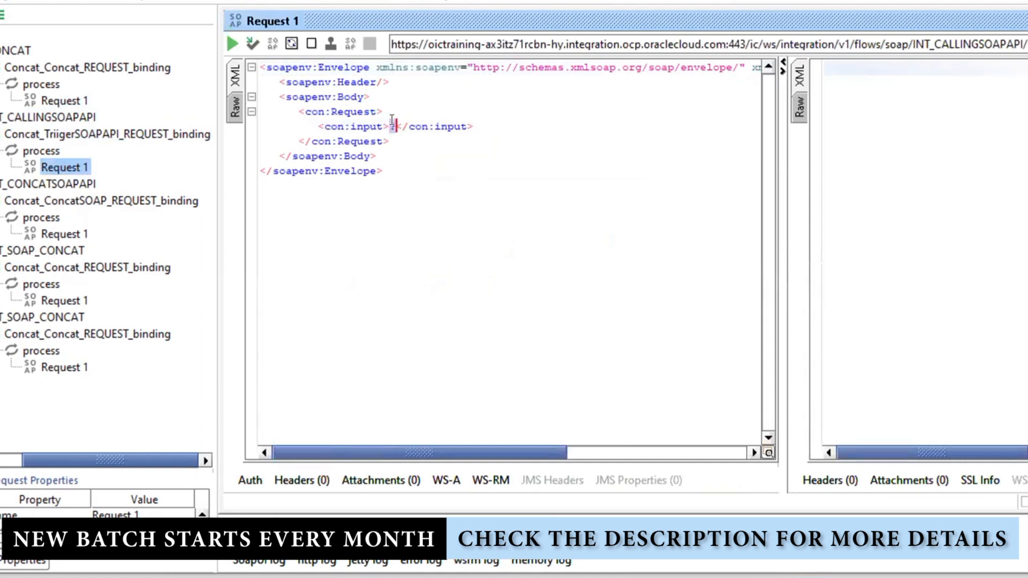
pyautogui.write('Good Mor')
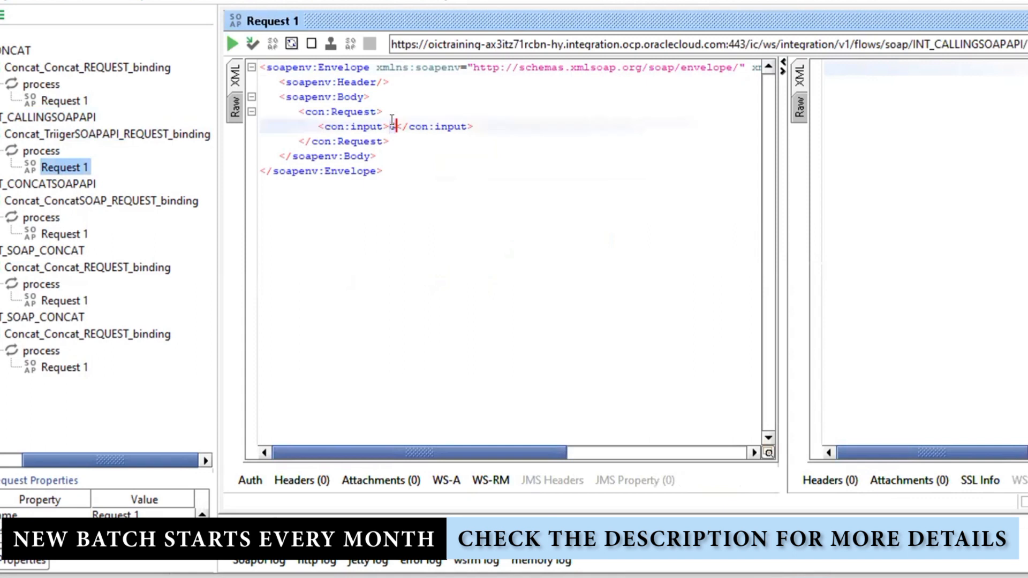
pyautogui.write('ning Hyd')
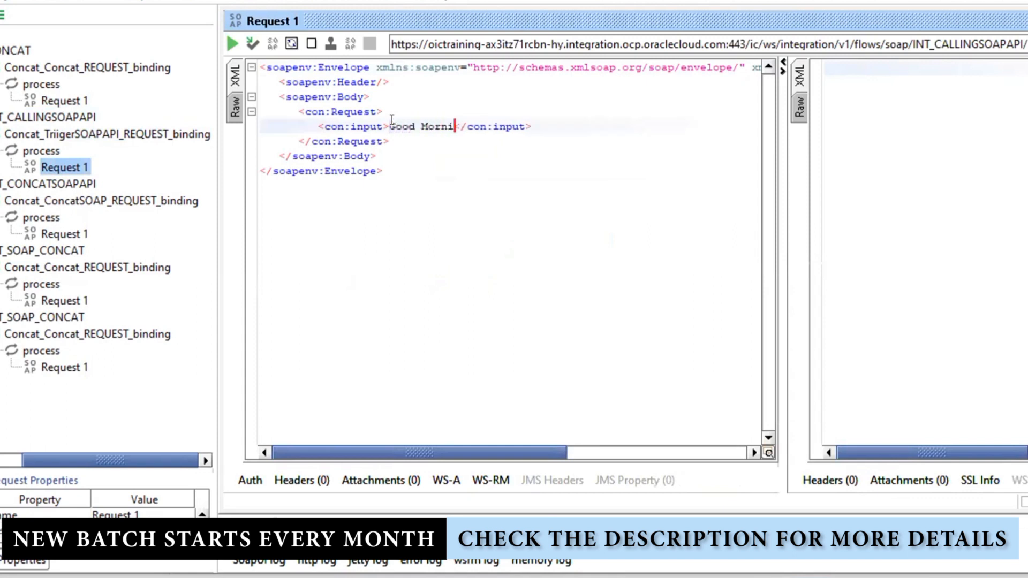
pyautogui.write('erabad')
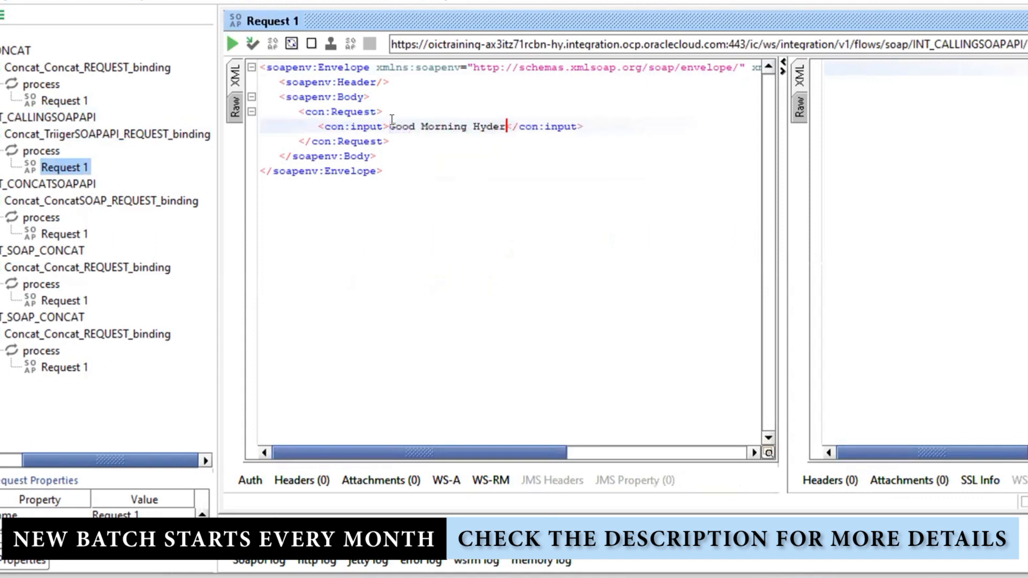
# Add Basic authorization to Request 1 with the account username and password
pyautogui.click(250, 481)
pyautogui.click(427, 345)
pyautogui.click(431, 397)
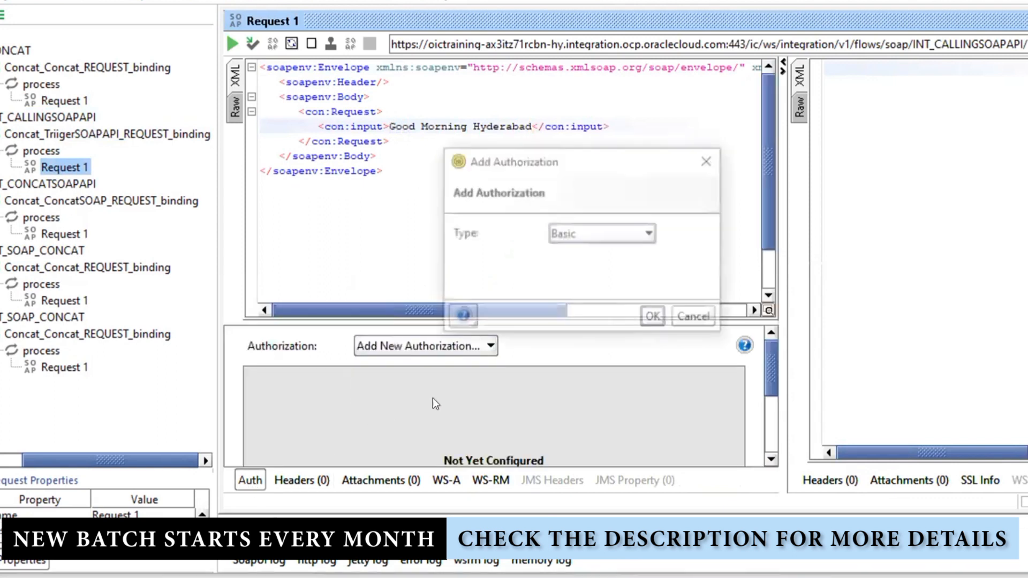
pyautogui.click(654, 318)
pyautogui.click(524, 388)
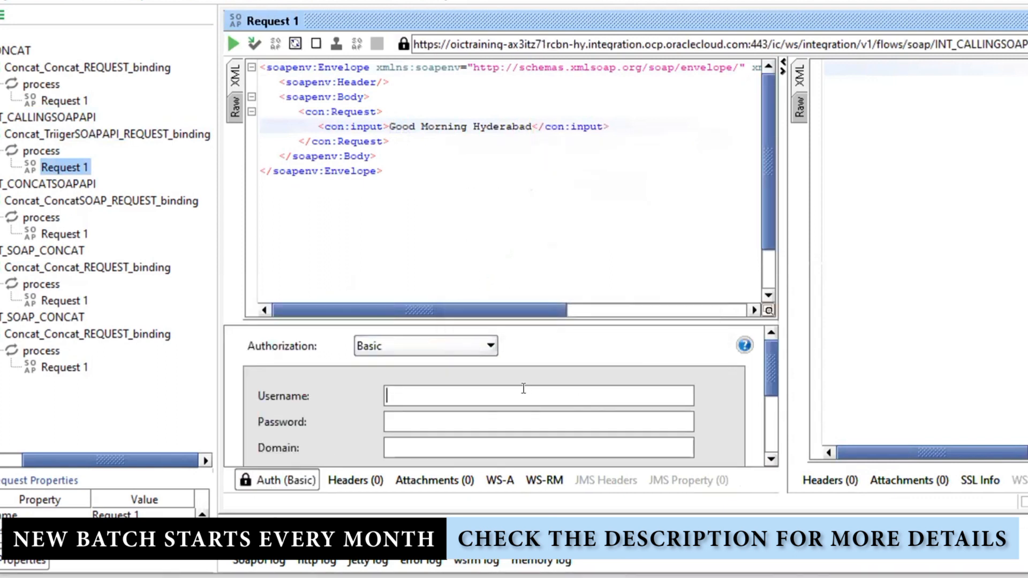
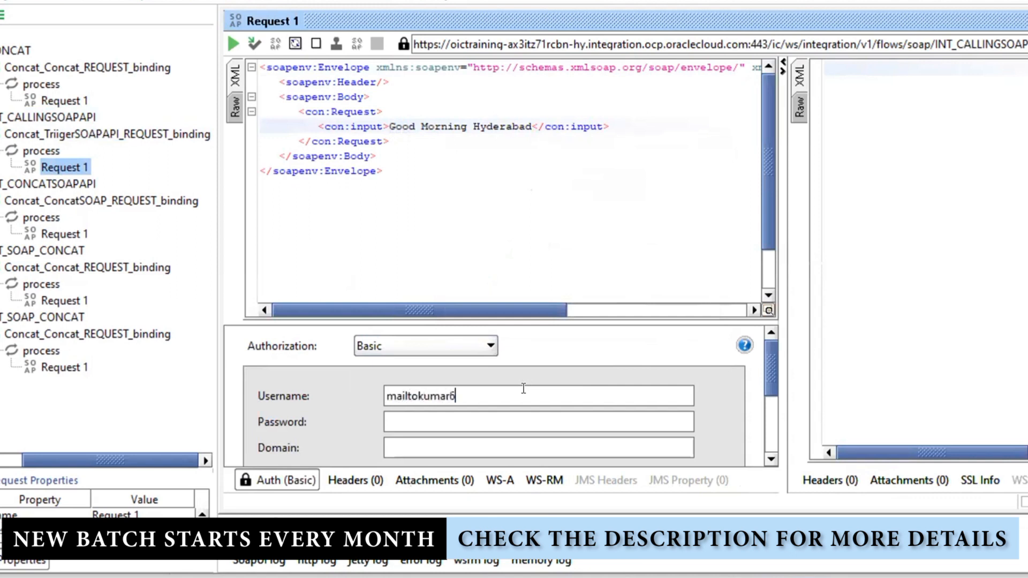
pyautogui.press('Tab')
pyautogui.write('•••••••')
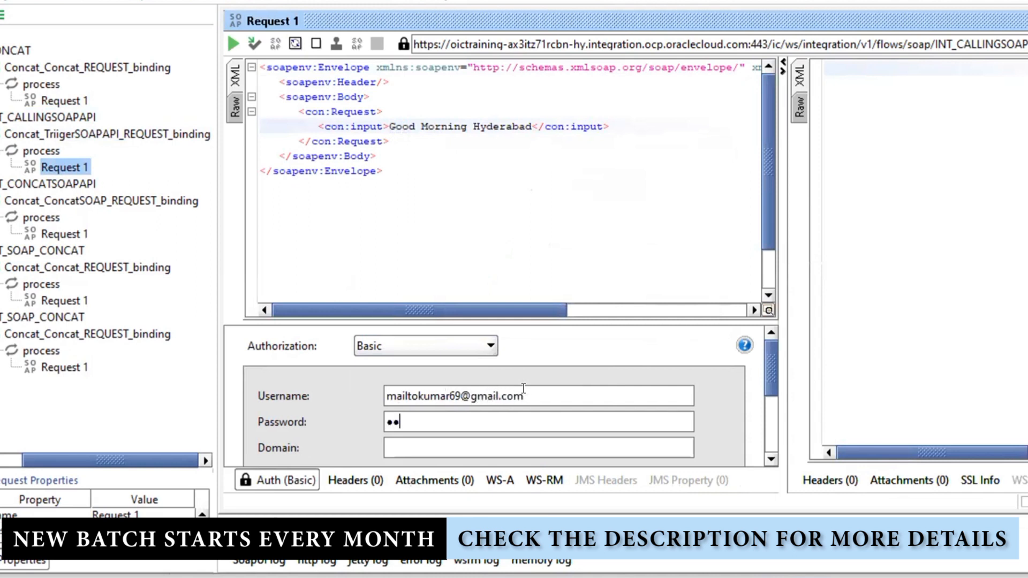
pyautogui.write('•••••')
# Add a WSS Username Token to the request XML
pyautogui.rightClick(345, 213)
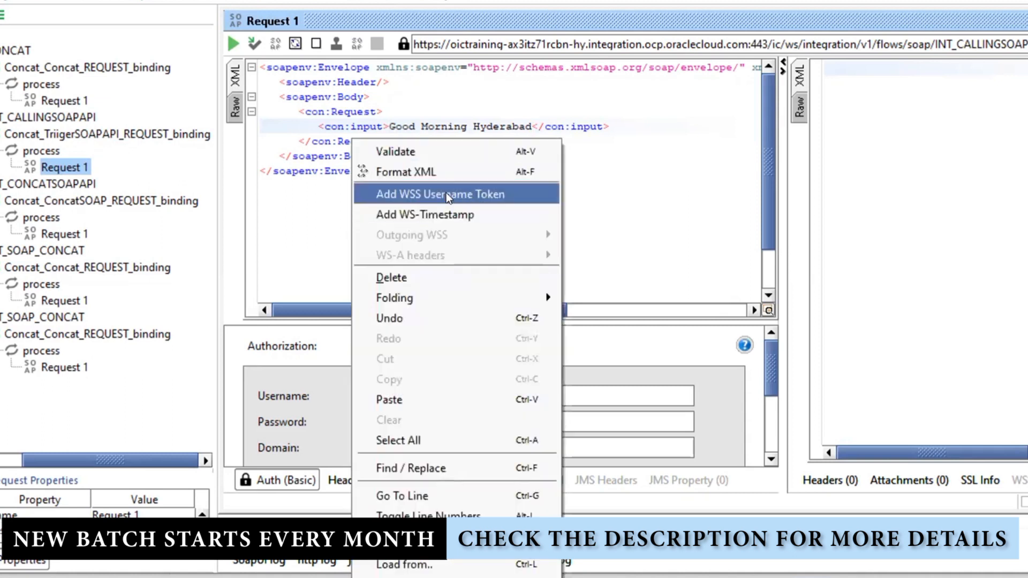
pyautogui.click(445, 194)
pyautogui.click(542, 278)
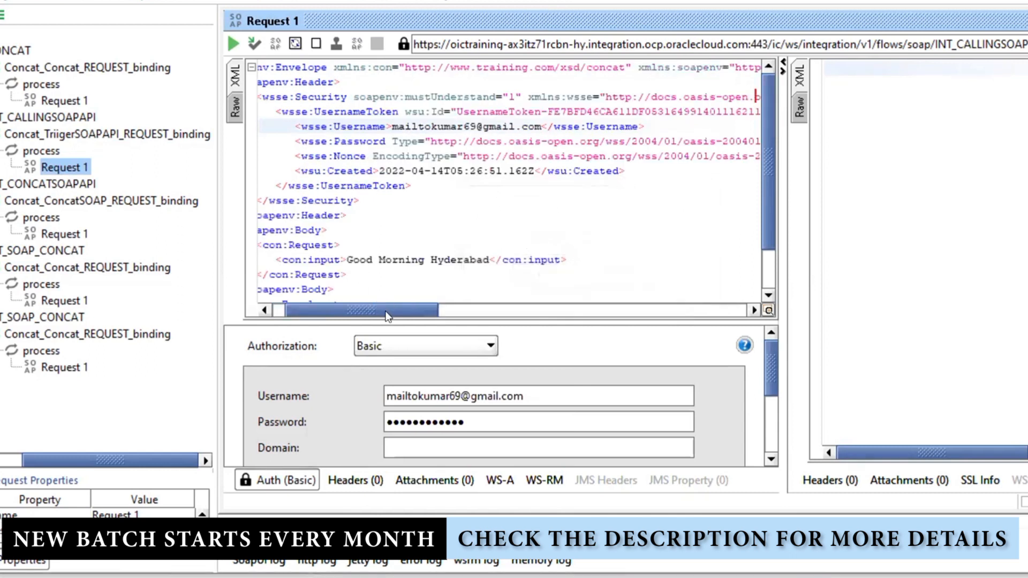
pyautogui.moveTo(385, 311); pyautogui.dragTo(294, 310)
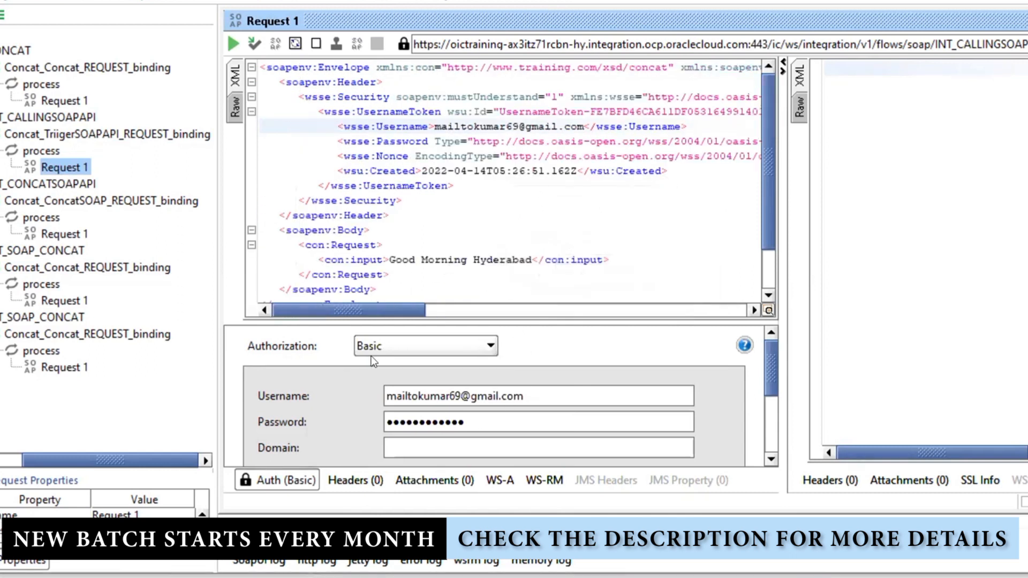
# Send the request and select the XML response output text
pyautogui.click(233, 43)
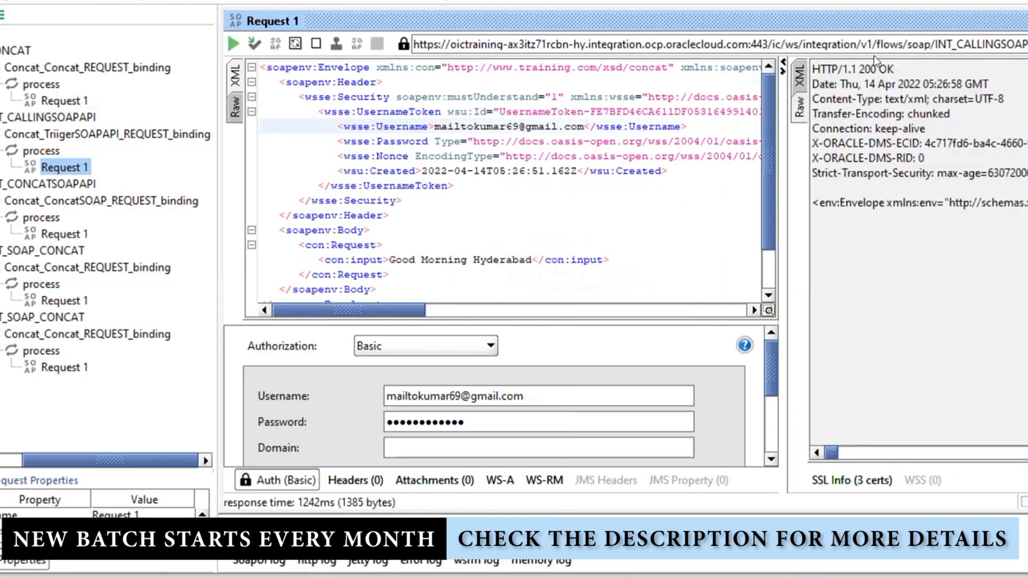
pyautogui.click(799, 76)
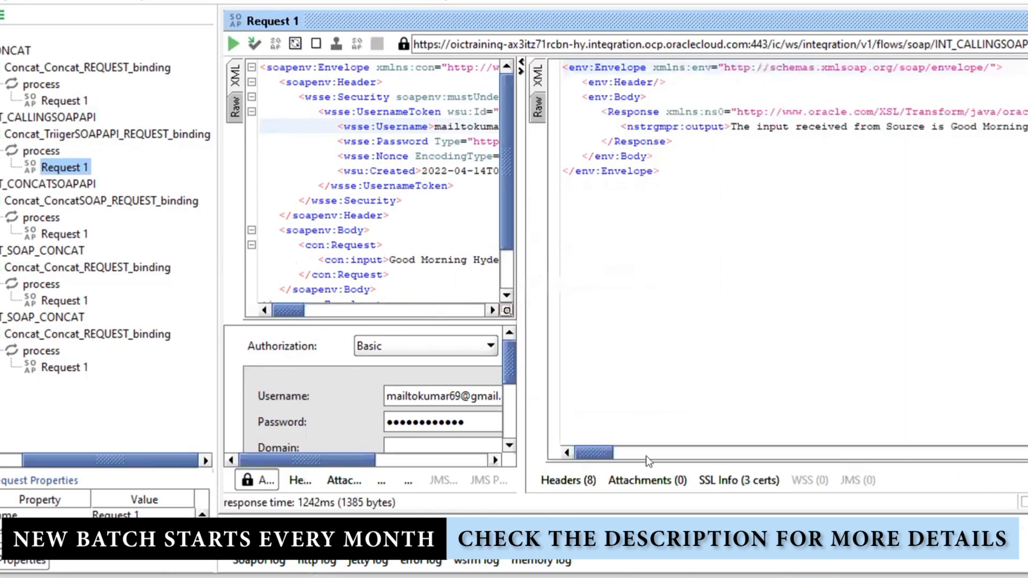
pyautogui.moveTo(591, 448); pyautogui.dragTo(596, 449)
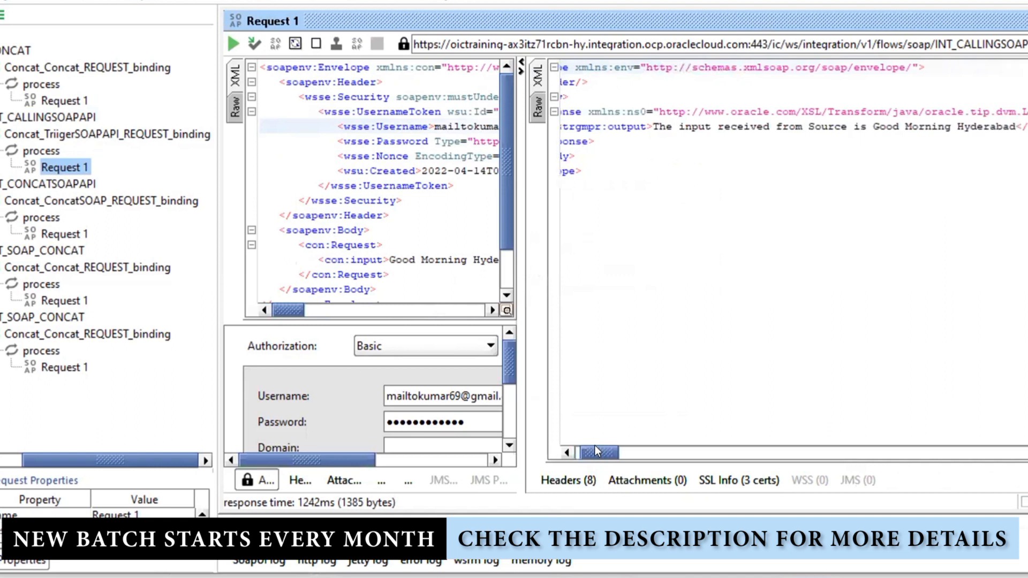
pyautogui.moveTo(1015, 127); pyautogui.dragTo(651, 124)
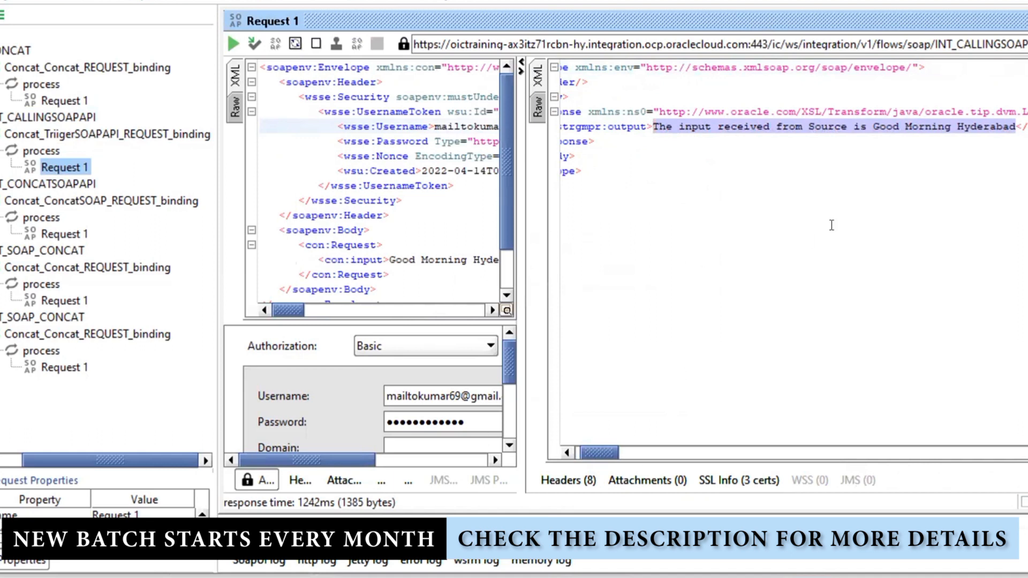
pyautogui.click(996, 170)
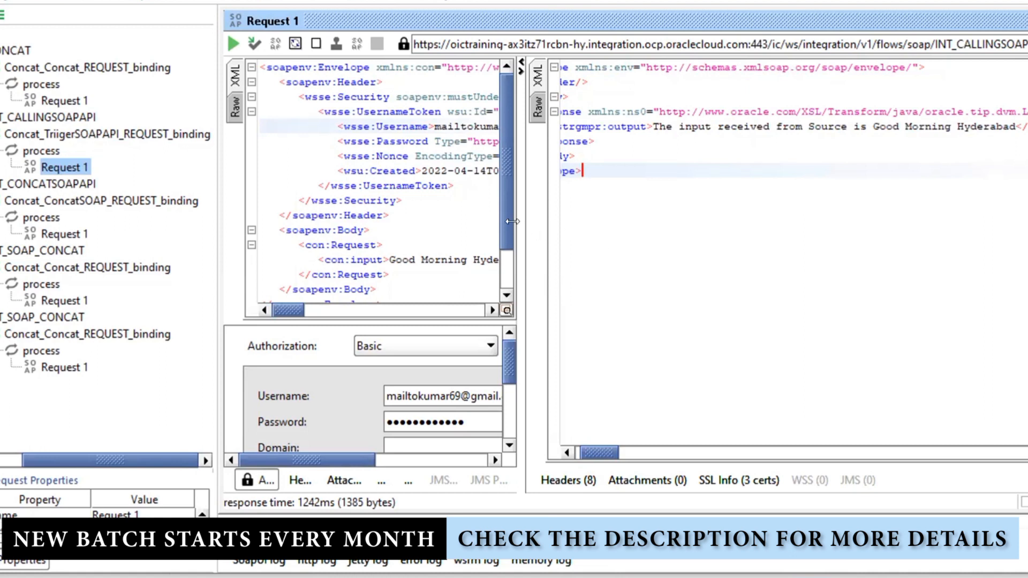
pyautogui.moveTo(518, 220); pyautogui.dragTo(664, 222)
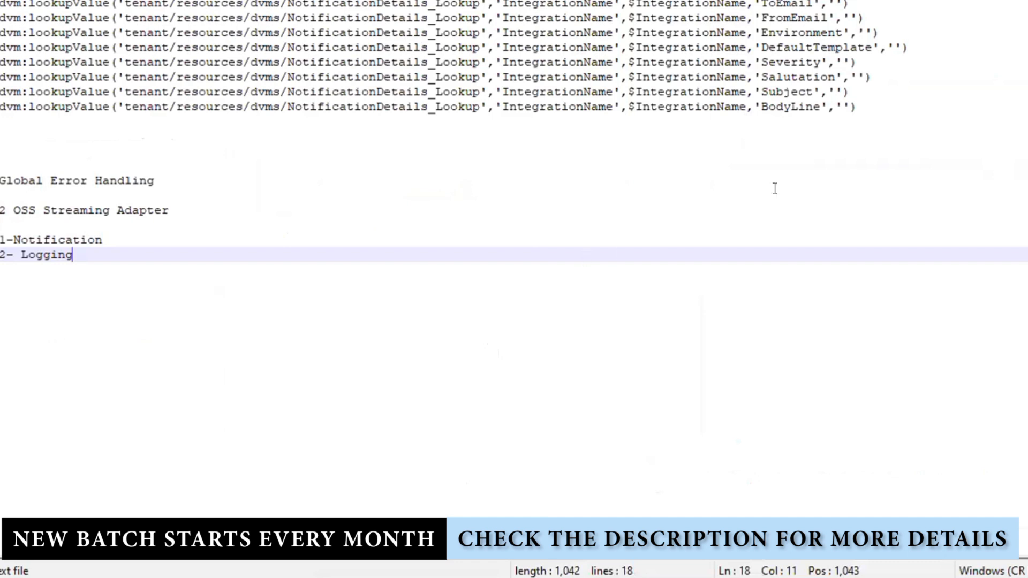
# Switch to the open JSON file and replace its contents with 'WSDL'
pyautogui.click(645, 0)
pyautogui.click(538, 422)
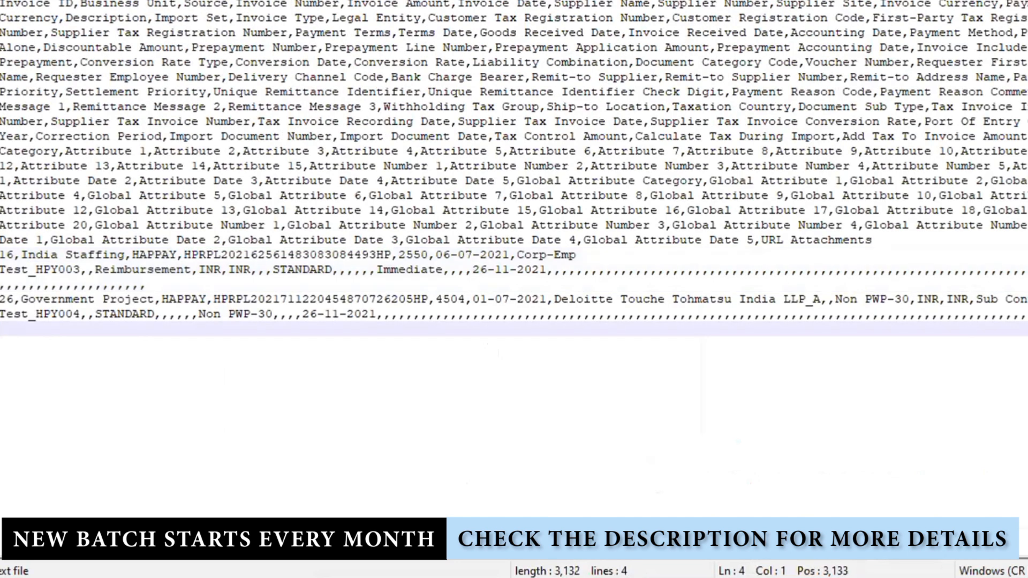
pyautogui.hotkey('ctrl', 'Tab')
pyautogui.click(712, 240)
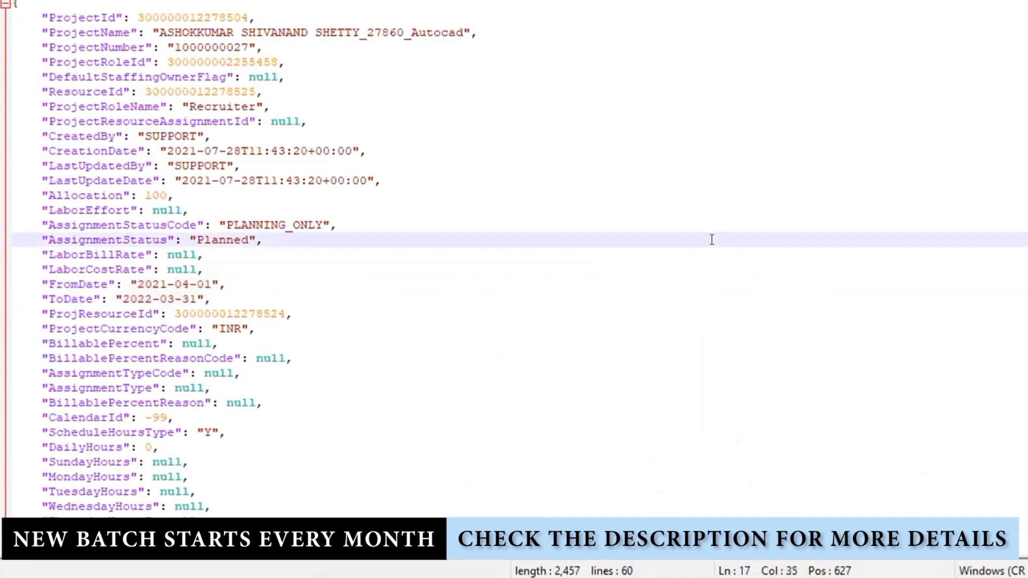
pyautogui.hotkey('ctrl', 'a')
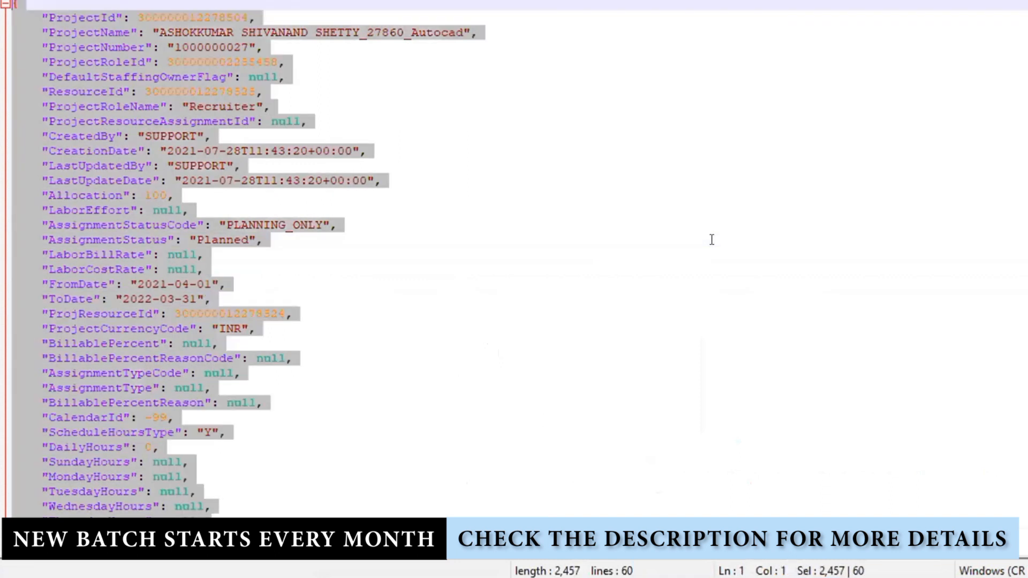
pyautogui.write('WSDL')
pyautogui.press('Return')
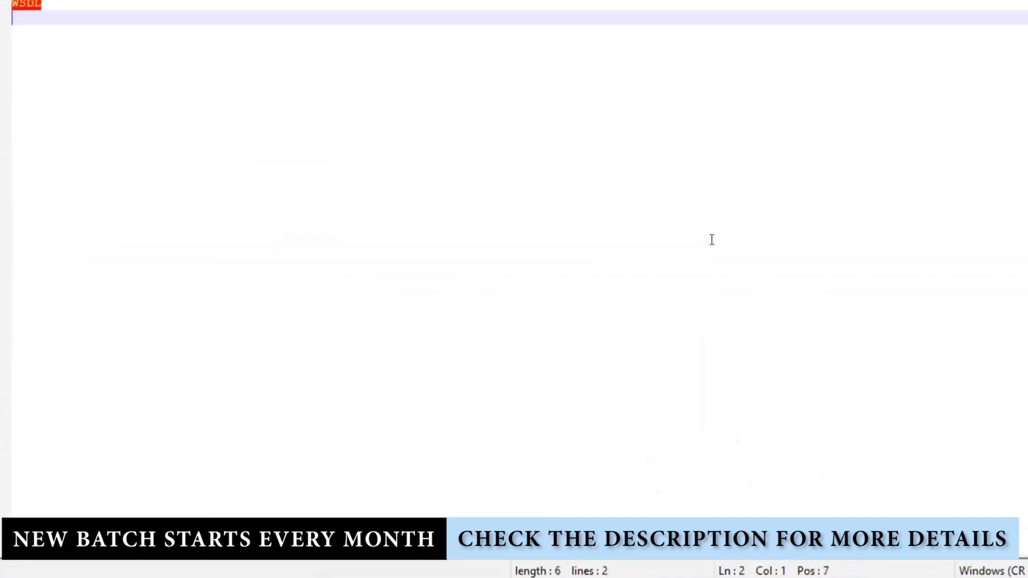
# Set the note's syntax language to JSON, then to XML
pyautogui.click(185, 0)
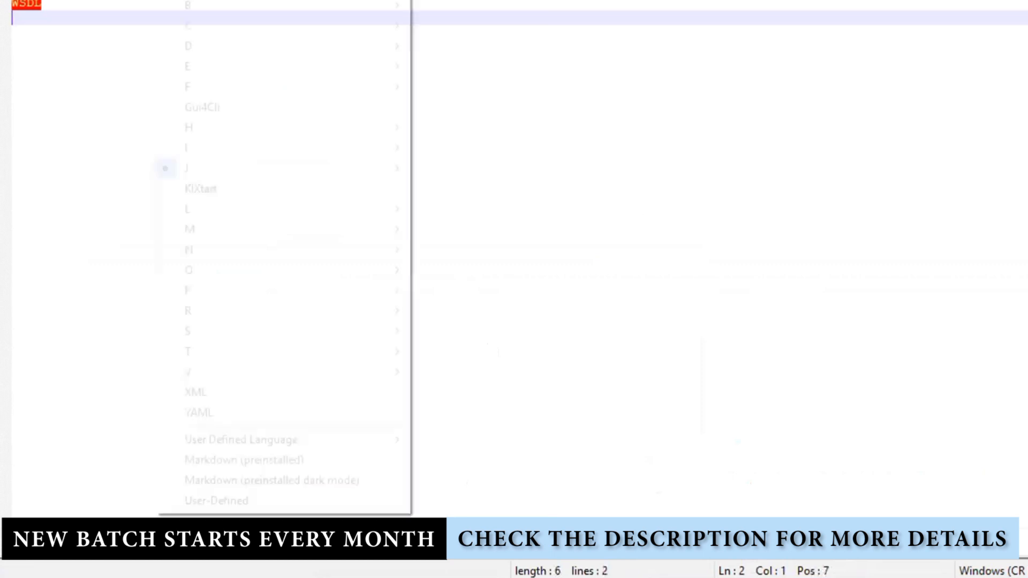
pyautogui.moveTo(341, 172)
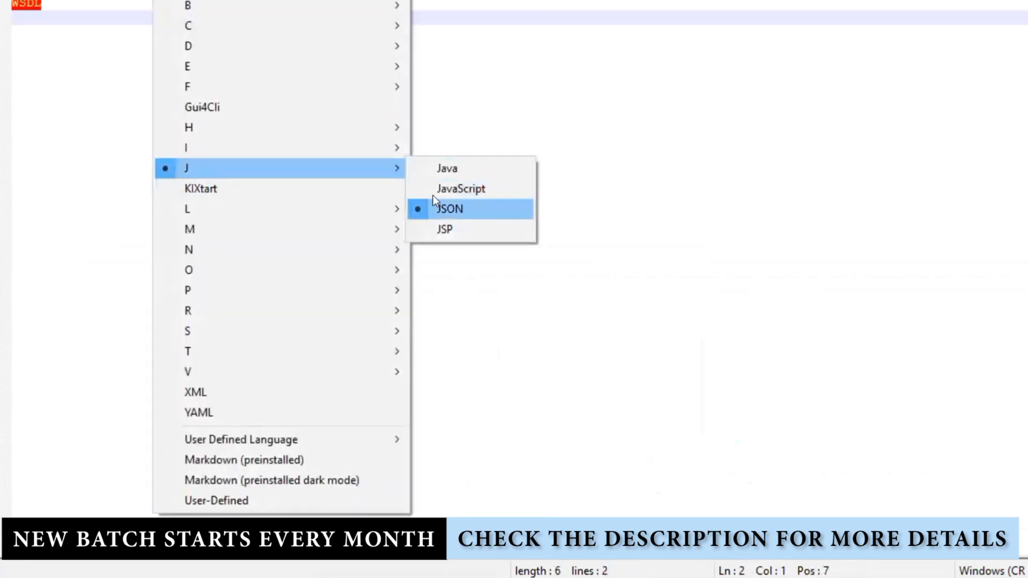
pyautogui.click(446, 208)
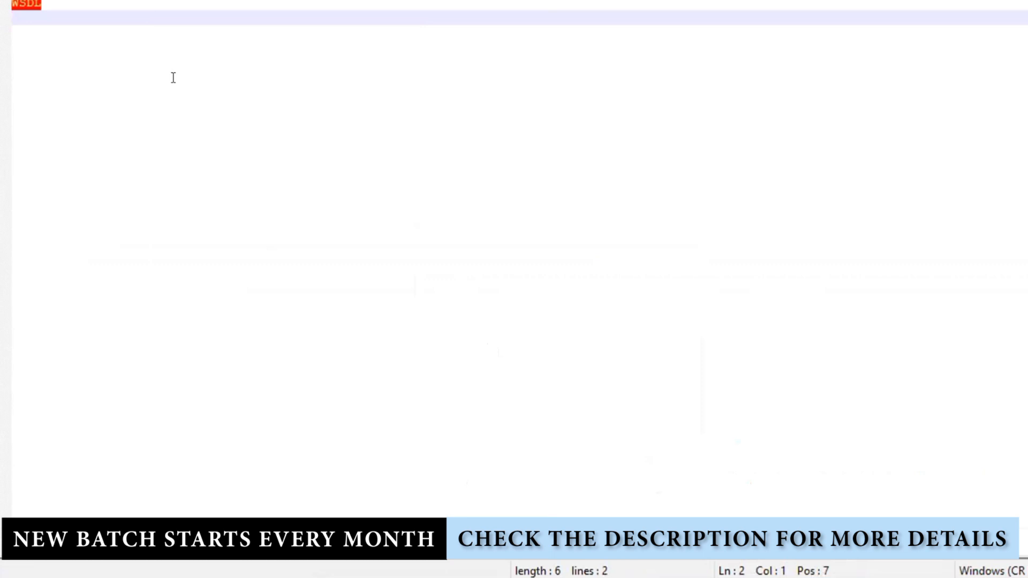
pyautogui.hotkey('ctrl', 'a')
pyautogui.click(185, 0)
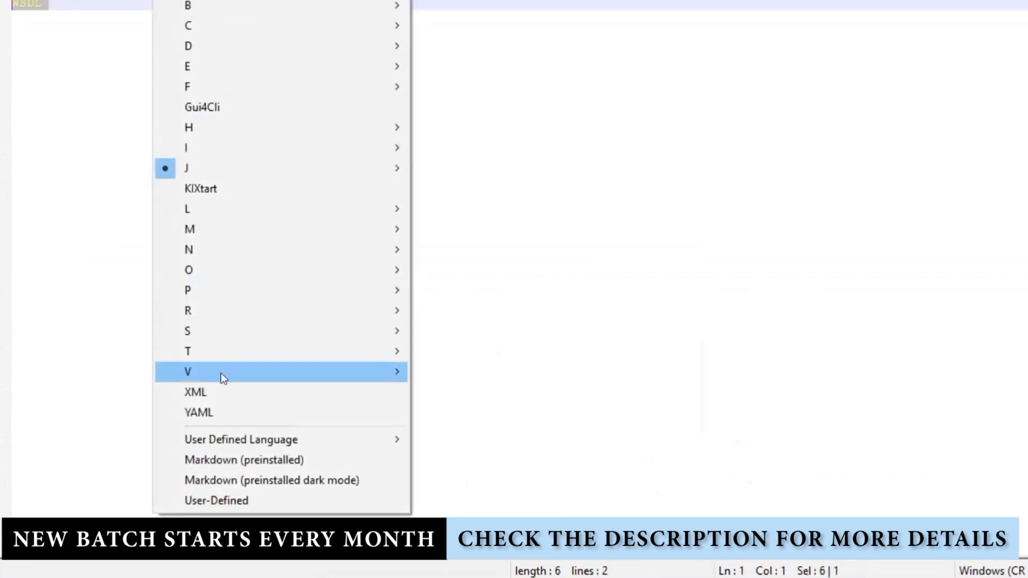
pyautogui.click(221, 390)
pyautogui.click(199, 164)
# Complete the line as 'WSDL -- XSD - REQ and RESPONSE' and select it
pyautogui.click(90, 4)
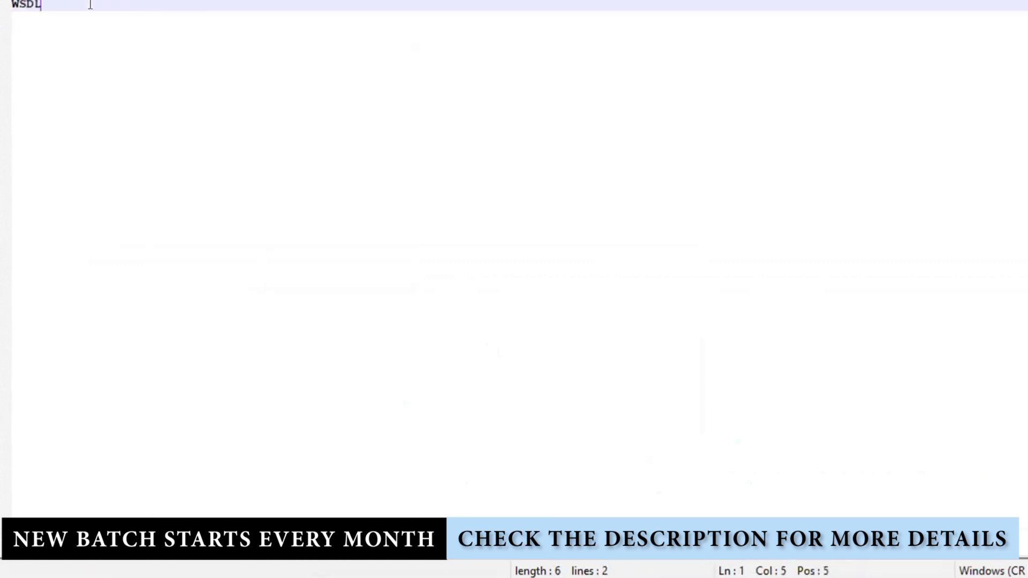
pyautogui.write('-- XSD')
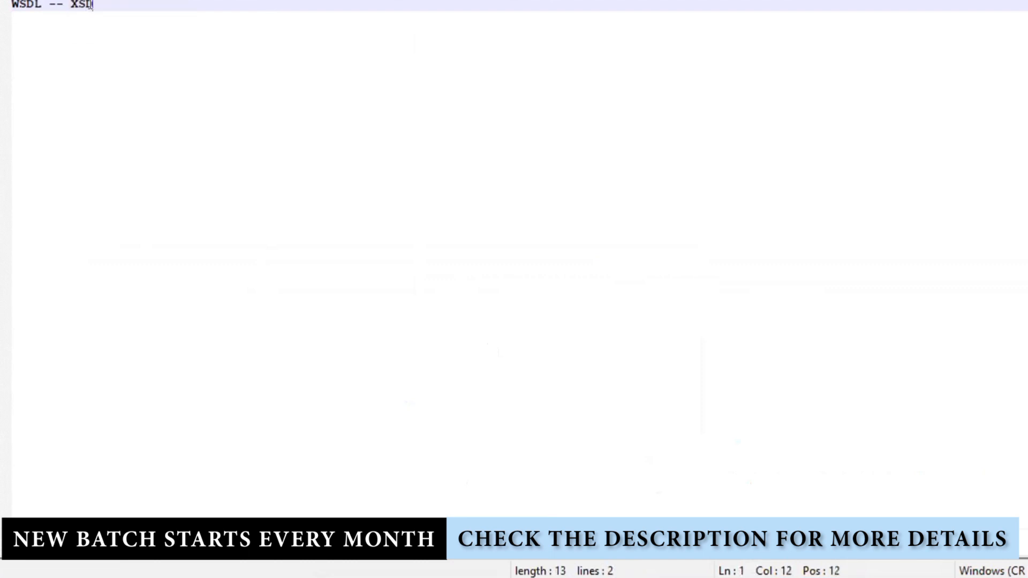
pyautogui.write(' - REQ a')
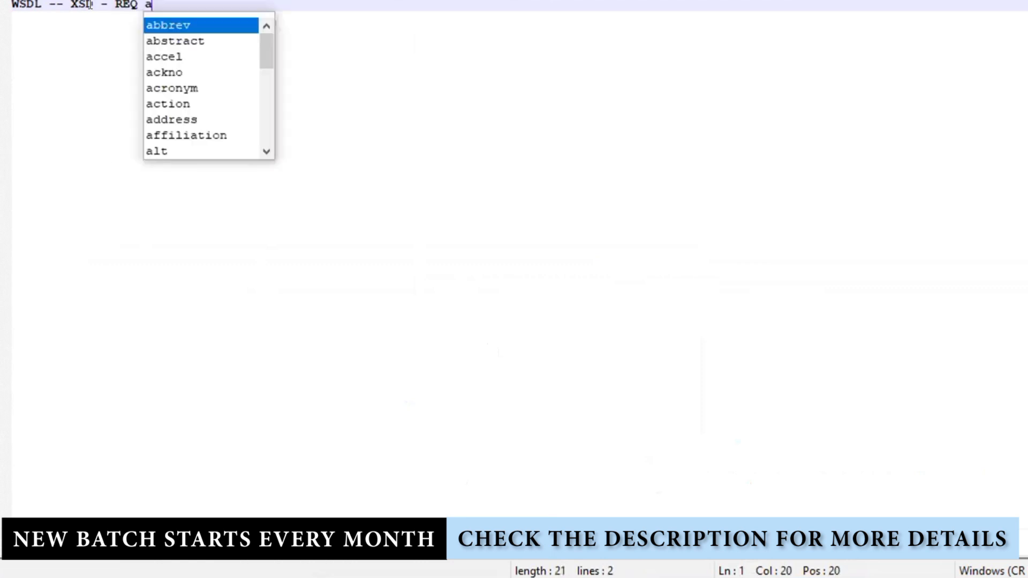
pyautogui.write('nd RESPONSE')
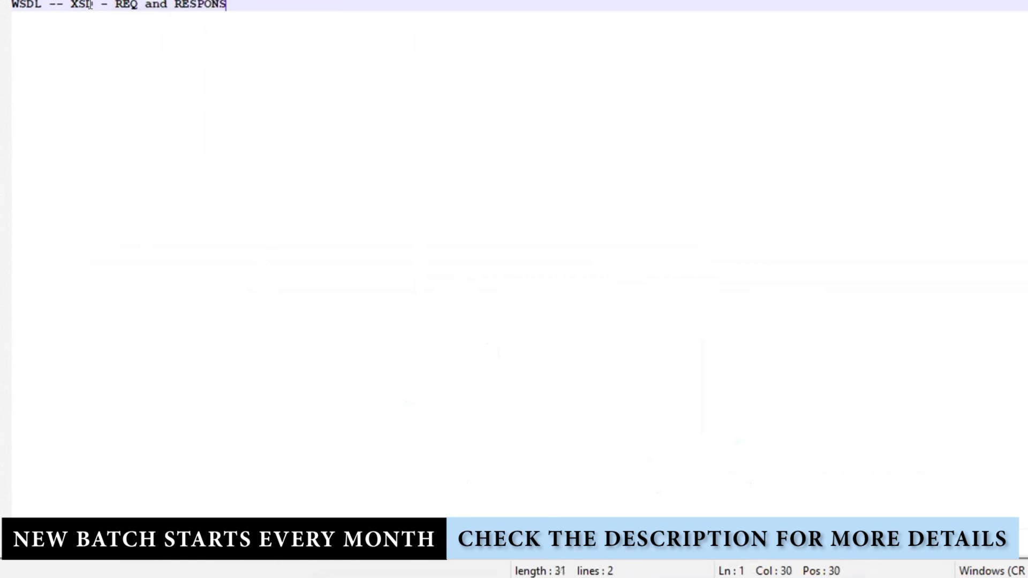
pyautogui.doubleClick(26, 4)
pyautogui.moveTo(50, 4); pyautogui.dragTo(273, 36)
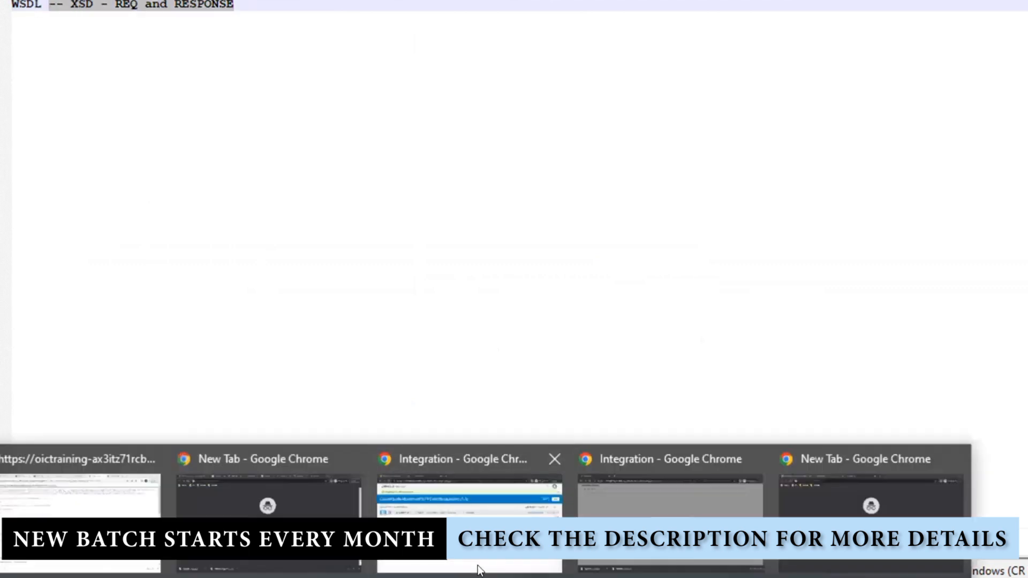
# Look through the WSDL's concat Request and Response schema definitions in Chrome
pyautogui.click(75, 481)
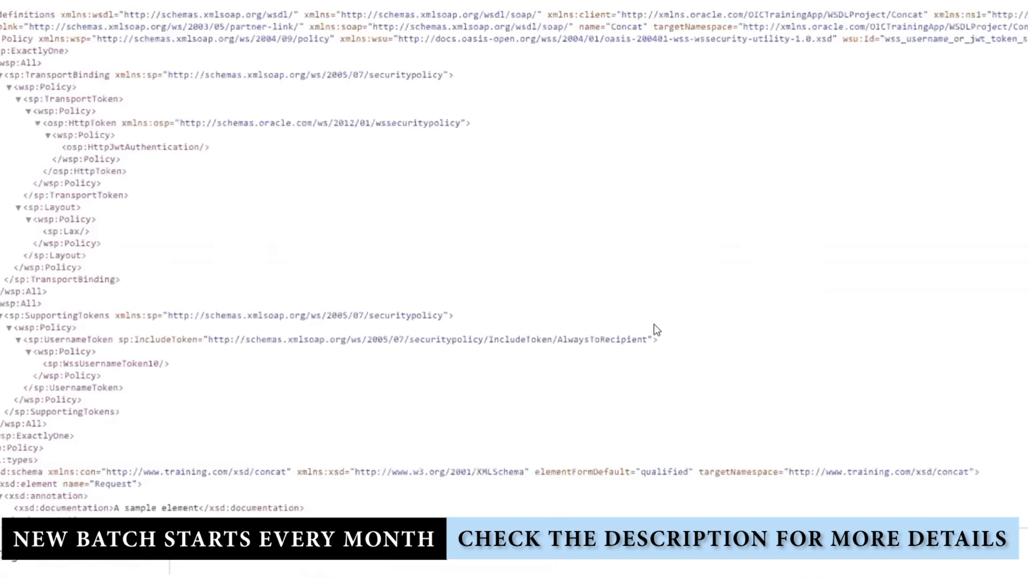
pyautogui.scroll(-8, 682, 323)
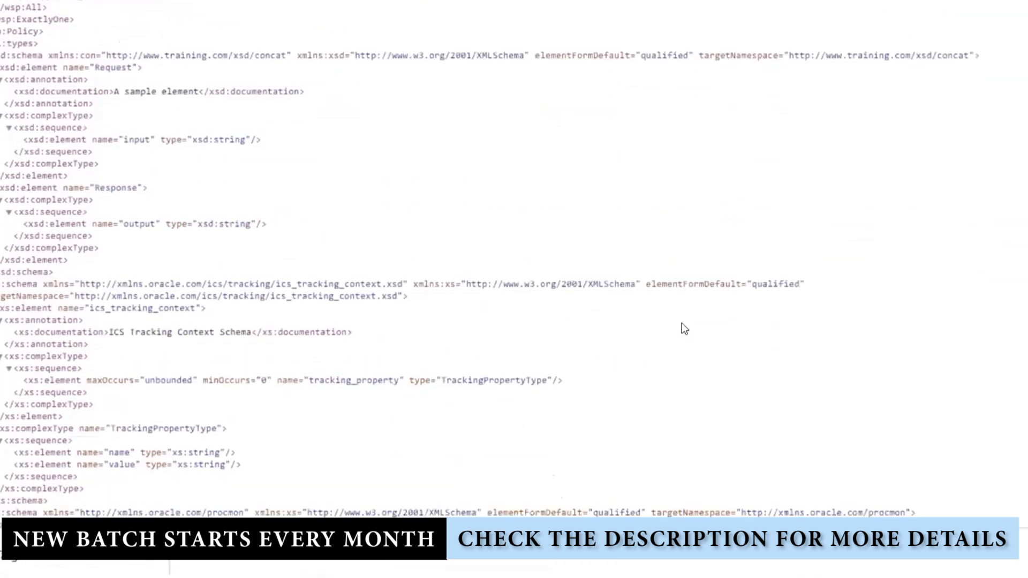
pyautogui.scroll(-3, 682, 323)
pyautogui.scroll(6, 679, 324)
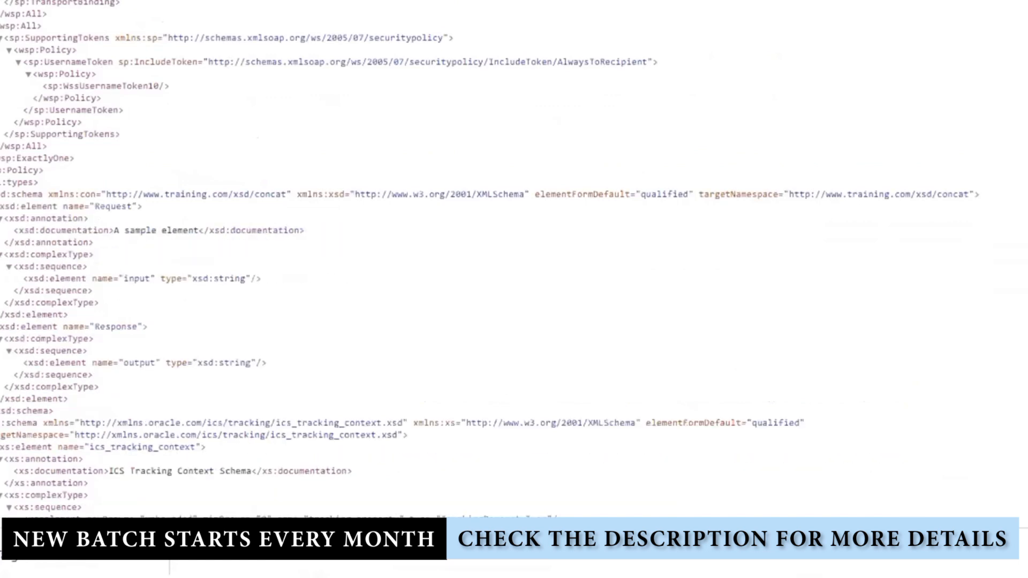
pyautogui.moveTo(1, 193)
pyautogui.mouseDown()
pyautogui.moveTo(88, 219)
pyautogui.moveTo(88, 514)
pyautogui.moveTo(85, 463)
pyautogui.mouseUp()
pyautogui.click(474, 291)
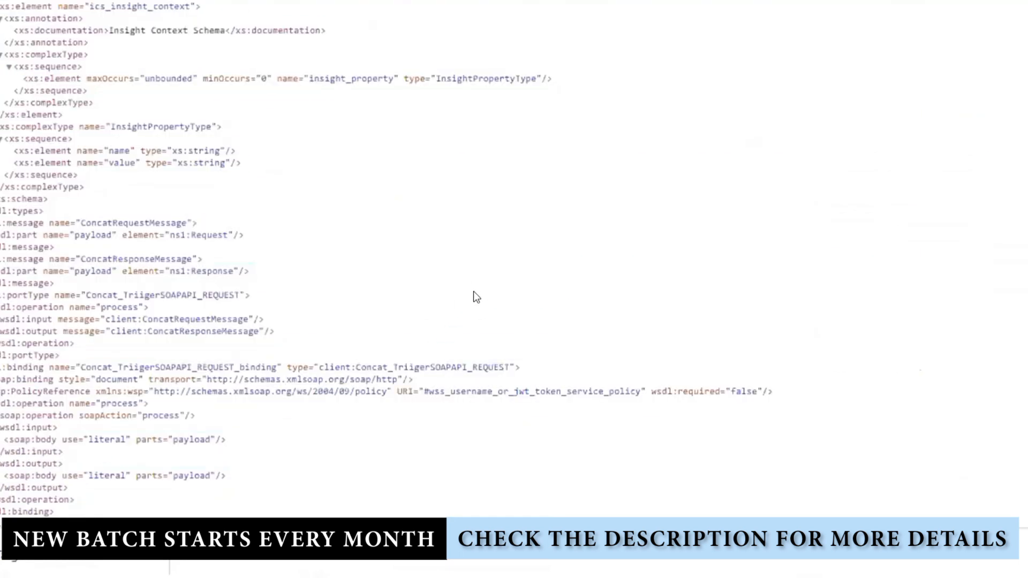
# Collapse the procmon xs:schema node and return to the Integrations list
pyautogui.scroll(5, 741, 405)
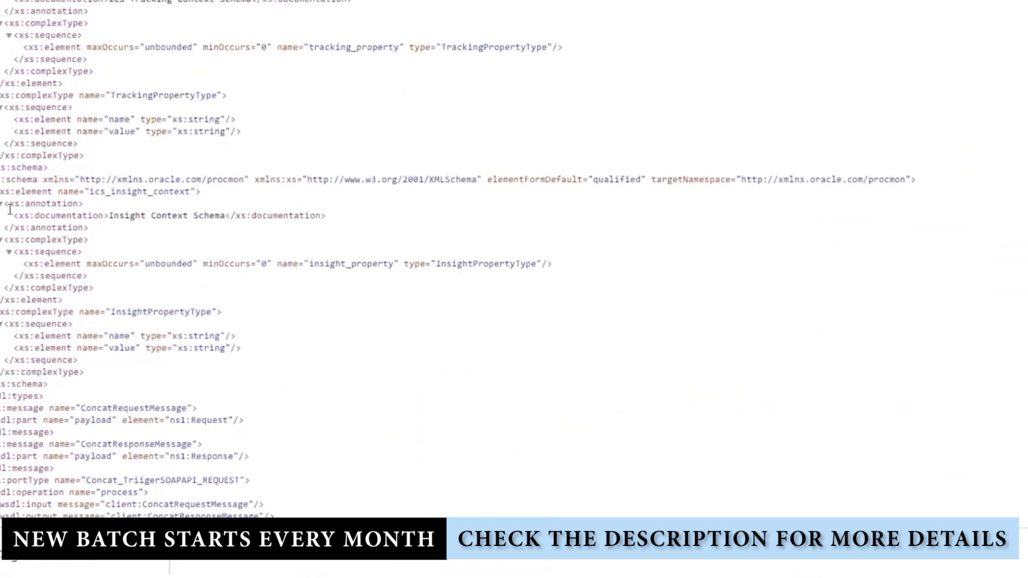
pyautogui.click(1, 180)
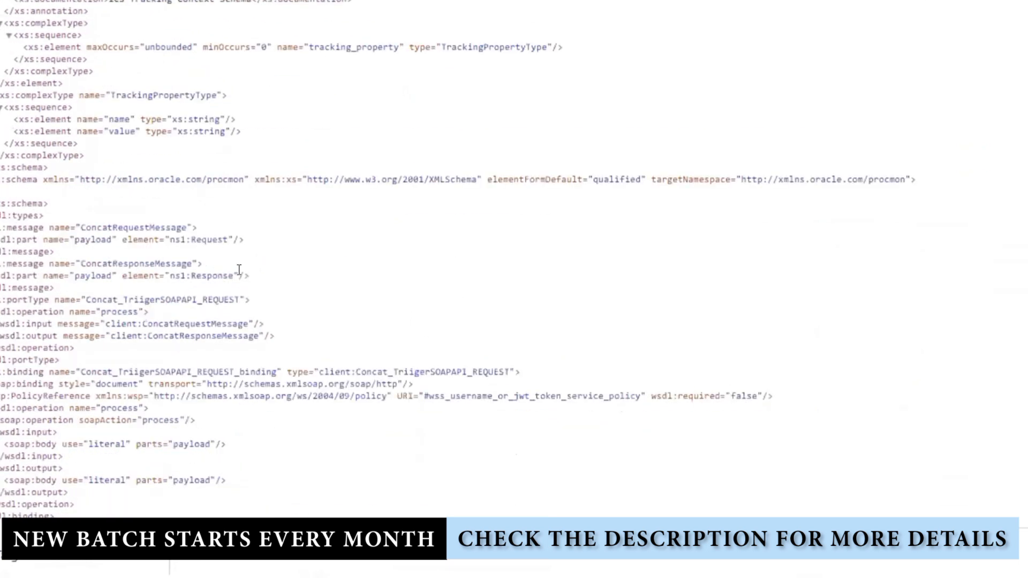
pyautogui.scroll(3, 459, 310)
pyautogui.scroll(3, 458, 310)
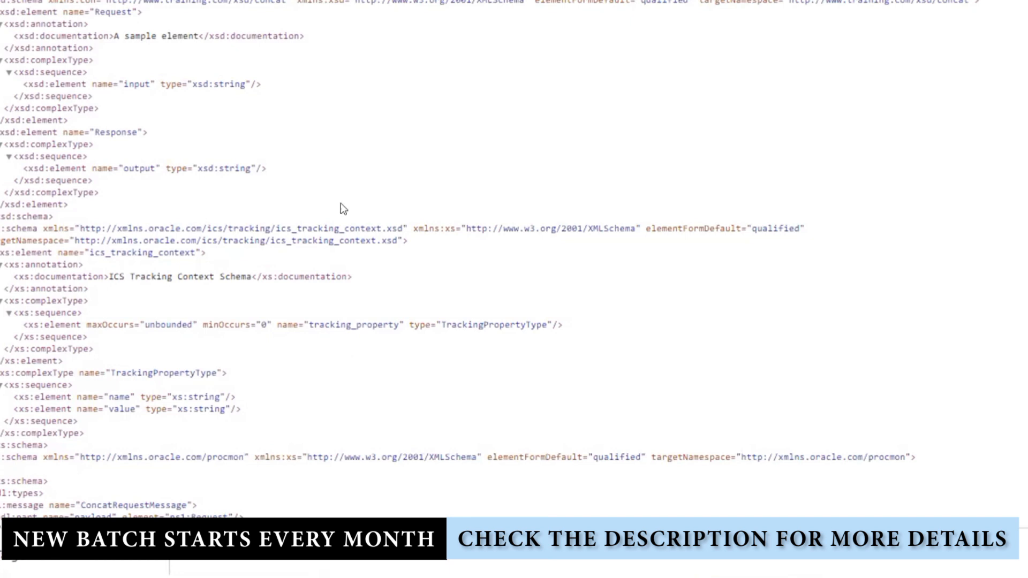
pyautogui.hotkey('ctrl', 'shift', 'Tab')
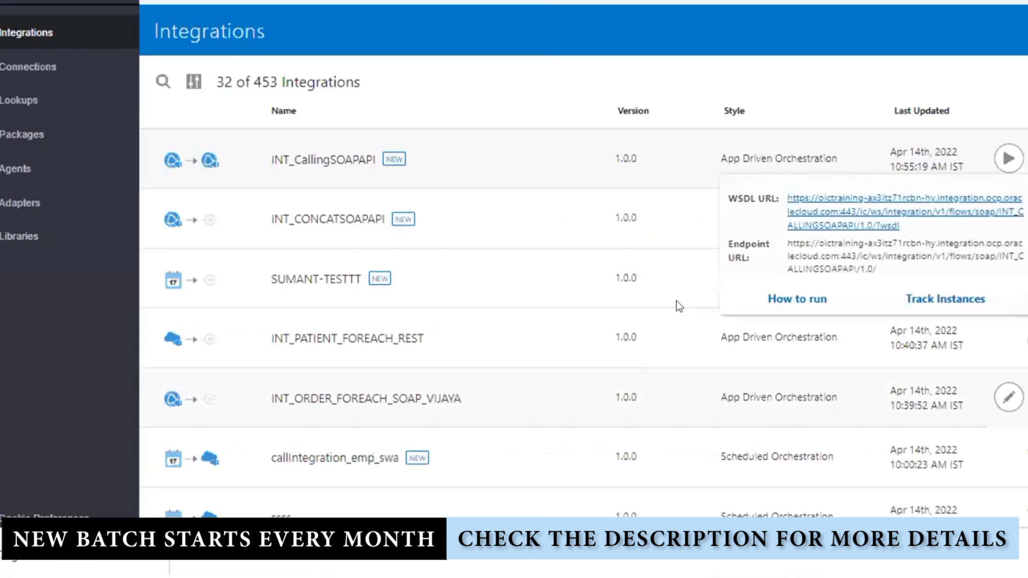
# Dismiss the WSDL and endpoint details and start a new integration with Create
pyautogui.click(608, 64)
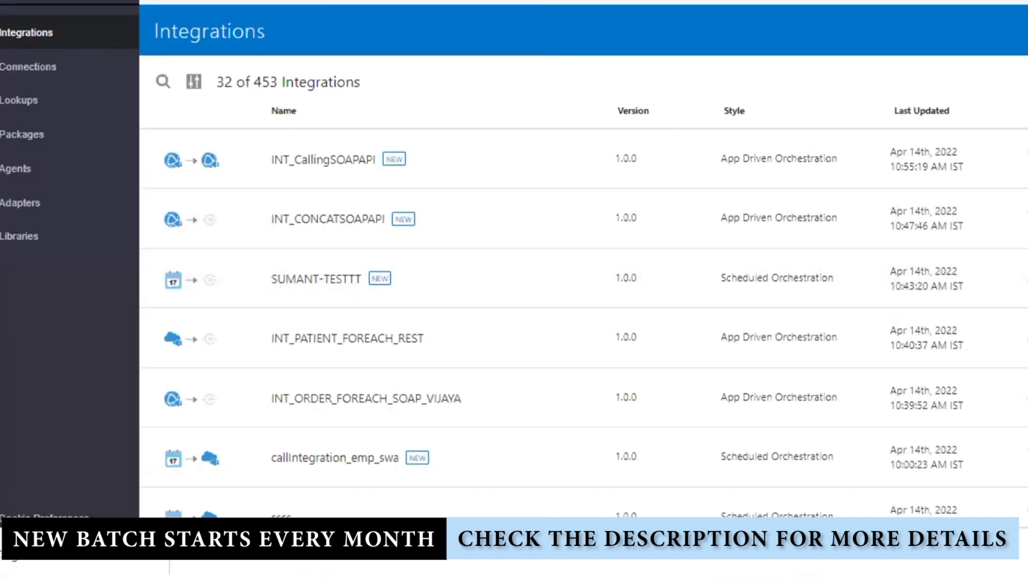
pyautogui.click(1027, 30)
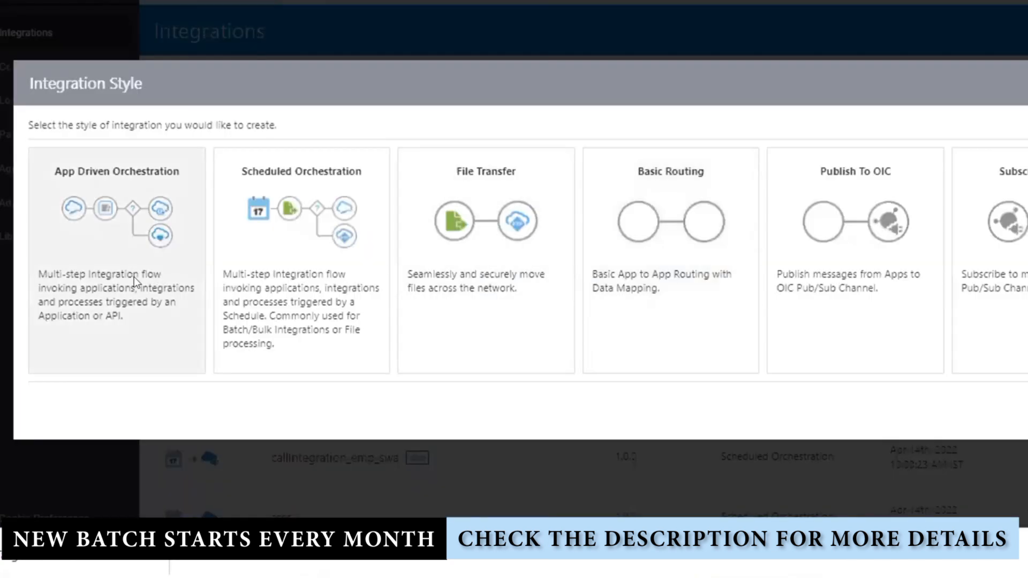
# Create a Scheduled Orchestration integration named INT_CallingSOAPAPIService
pyautogui.click(309, 249)
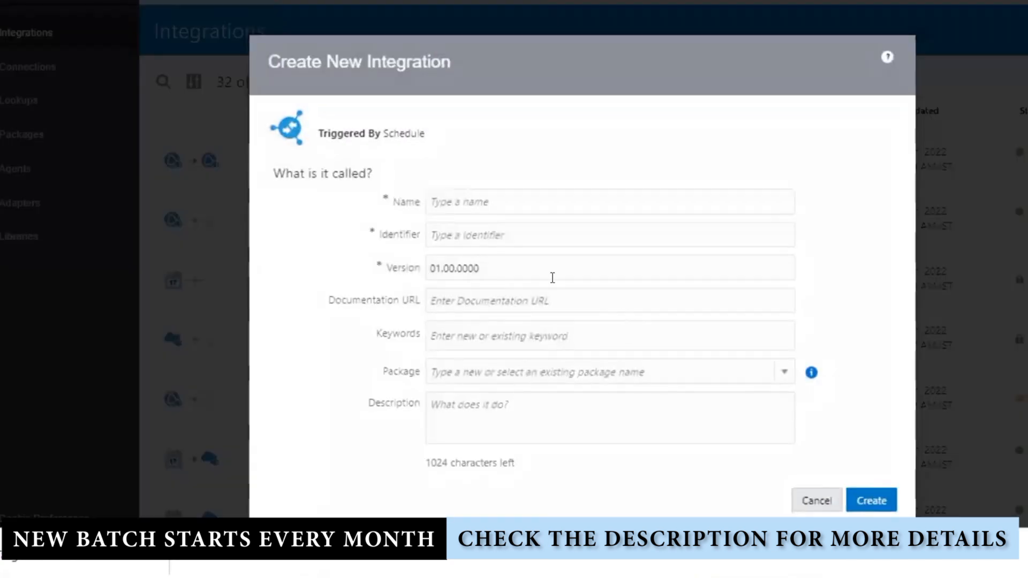
pyautogui.click(492, 194)
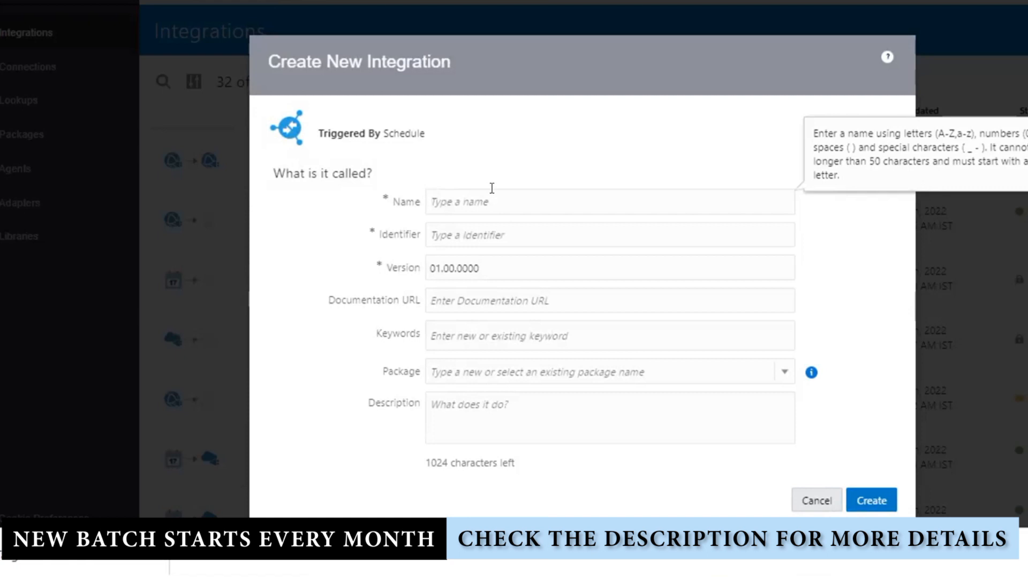
pyautogui.write('INT_')
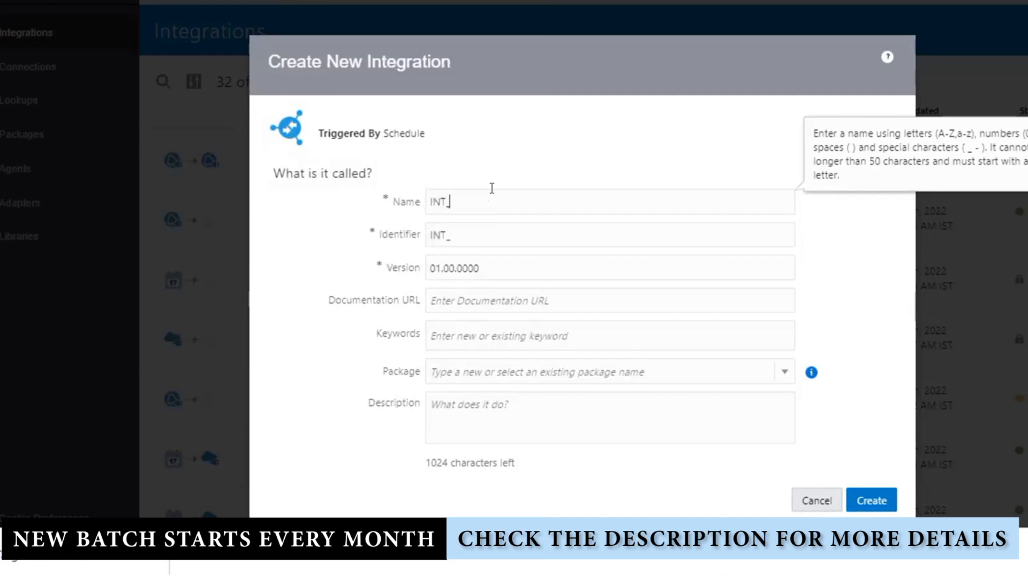
pyautogui.write('CallingSOAPAP')
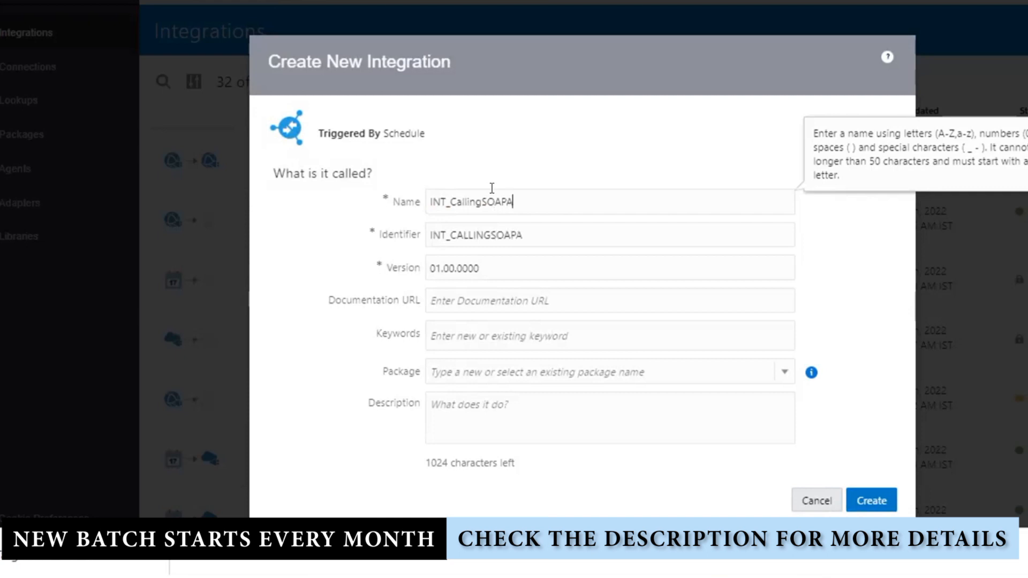
pyautogui.write('IService')
pyautogui.click(859, 498)
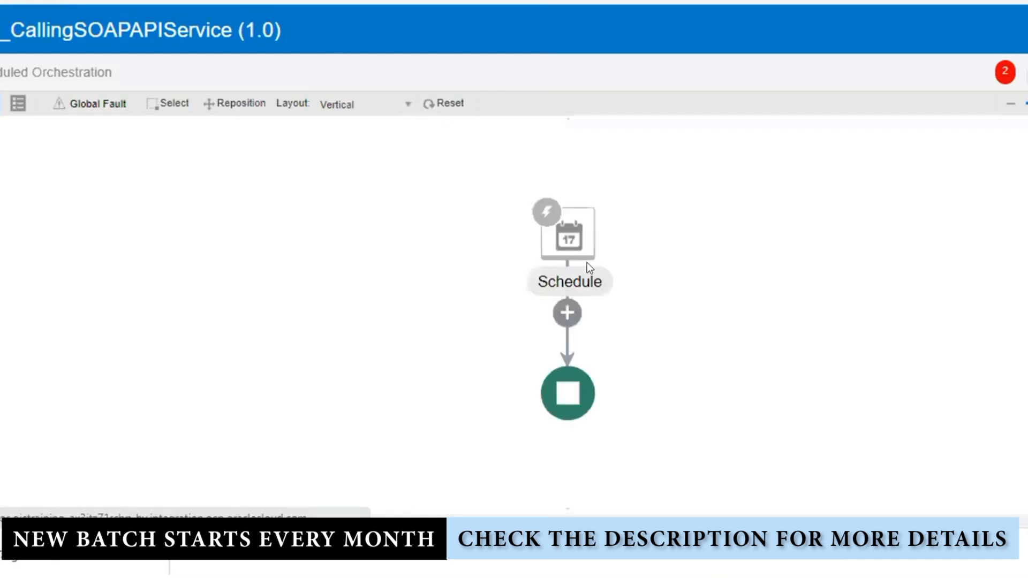
# Drop the SOAP_CONCAT_SERVICE_CONNECTION invoke onto the flow below Schedule
pyautogui.click(567, 313)
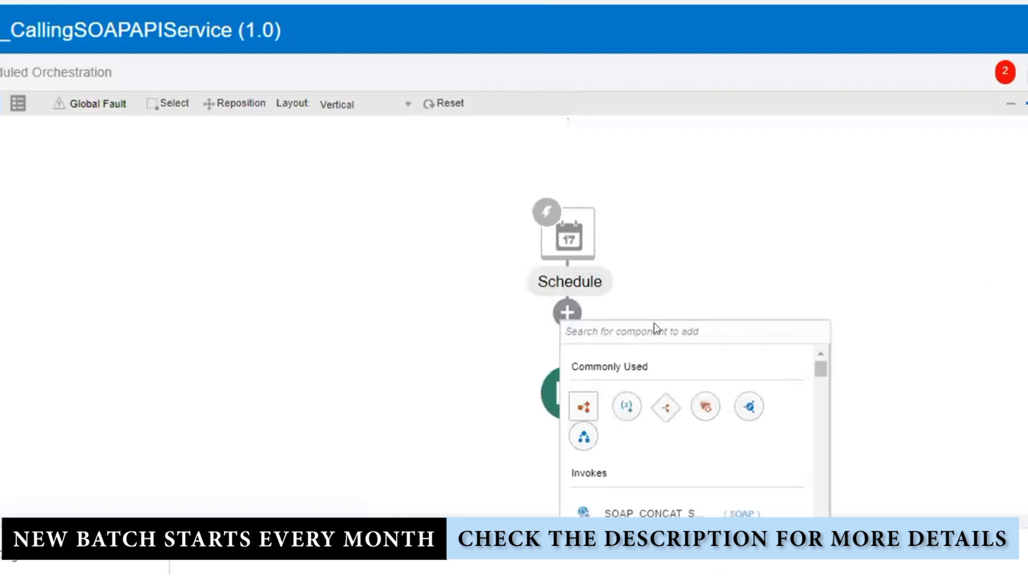
pyautogui.click(961, 308)
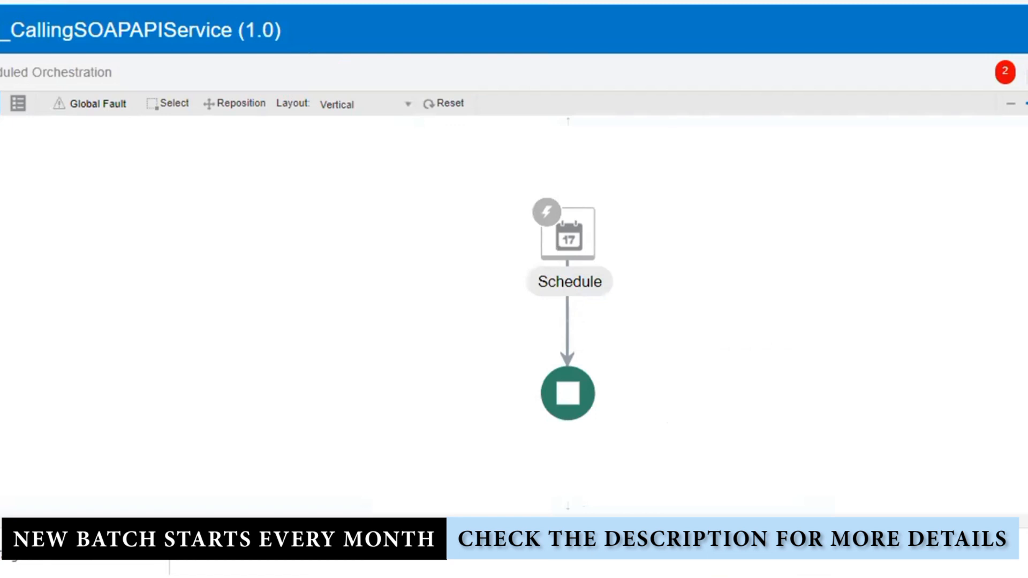
pyautogui.click(1024, 233)
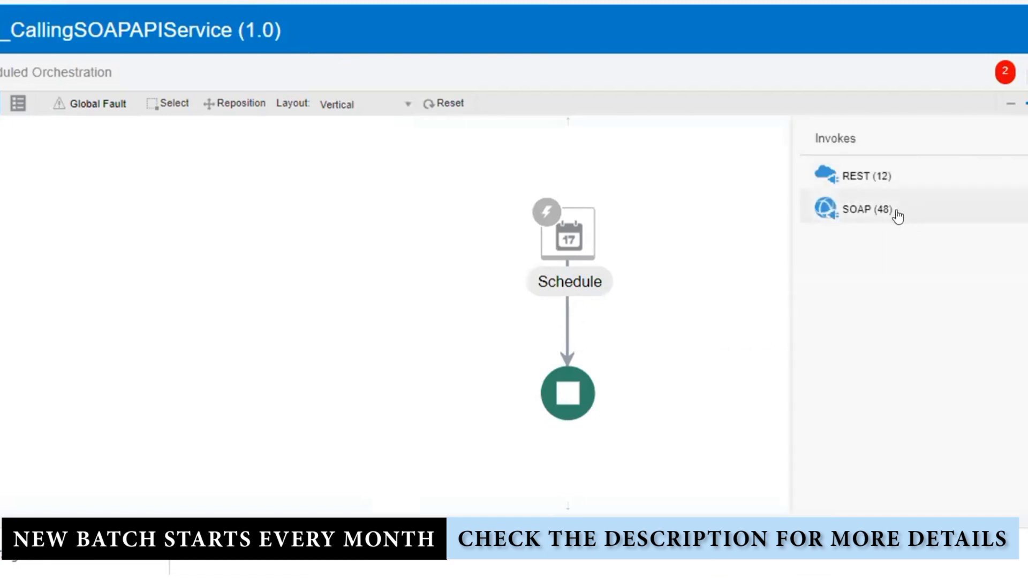
pyautogui.click(898, 214)
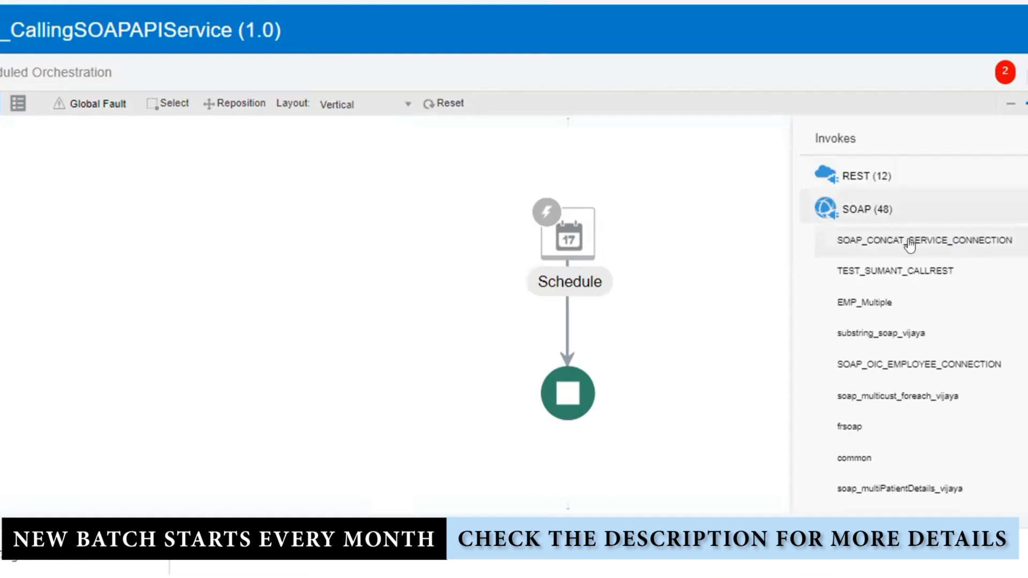
pyautogui.moveTo(558, 315); pyautogui.dragTo(564, 313)
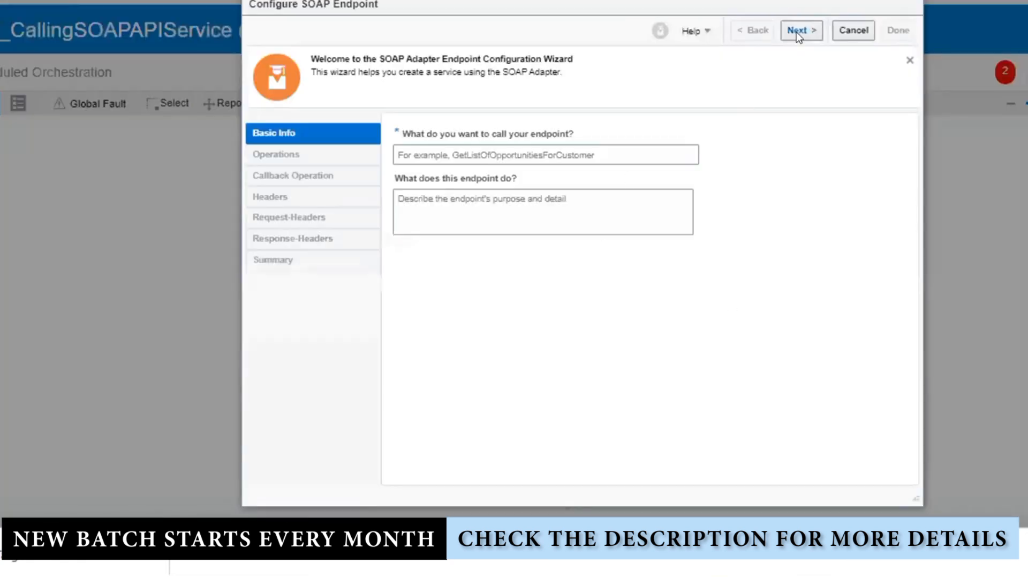
# Name the endpoint InvokeTargetConcatService and finish the SOAP invoke wizard
pyautogui.click(498, 156)
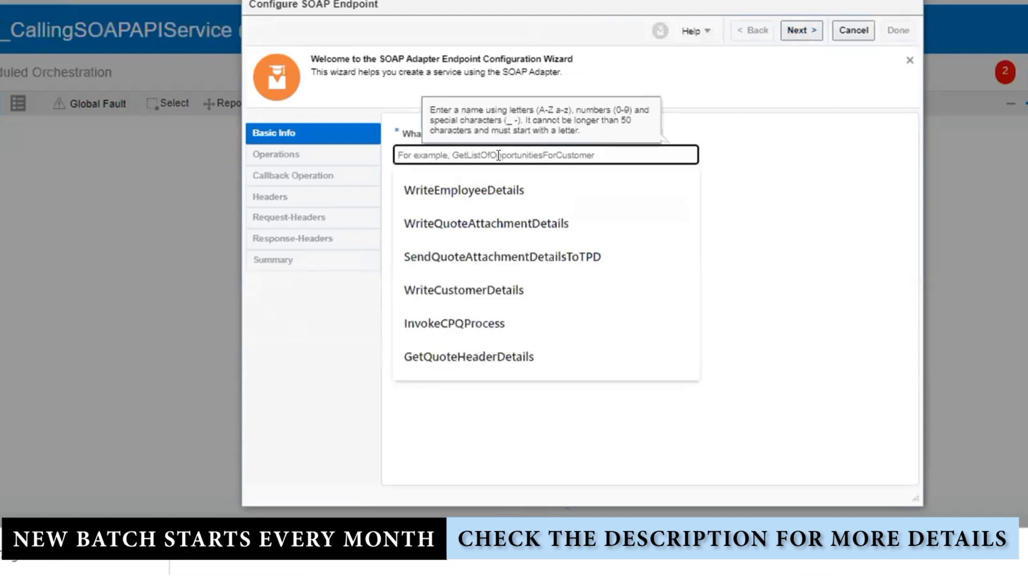
pyautogui.write('Ca')
pyautogui.press('BackSpace')
pyautogui.press('BackSpace')
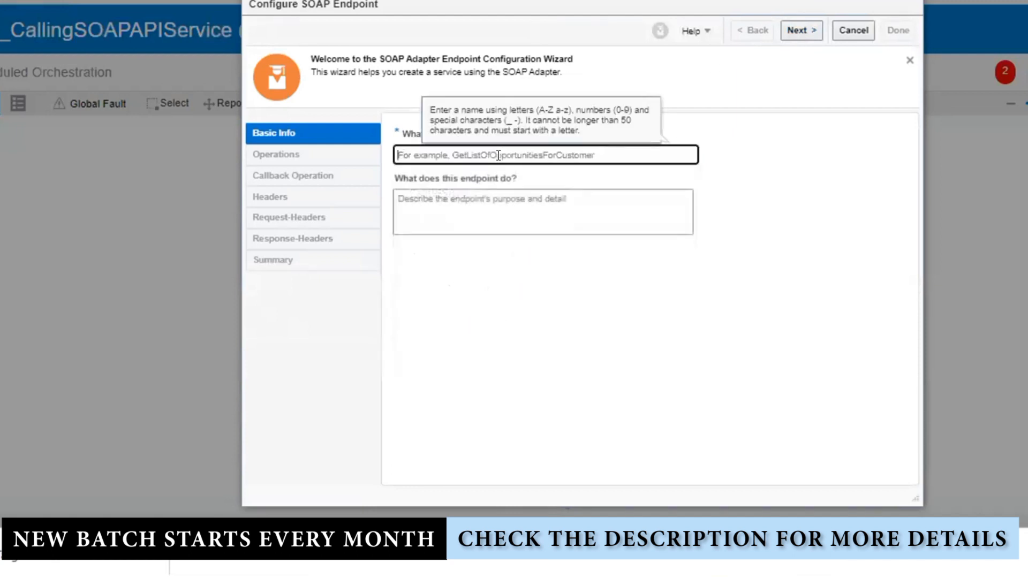
pyautogui.write('Invoke')
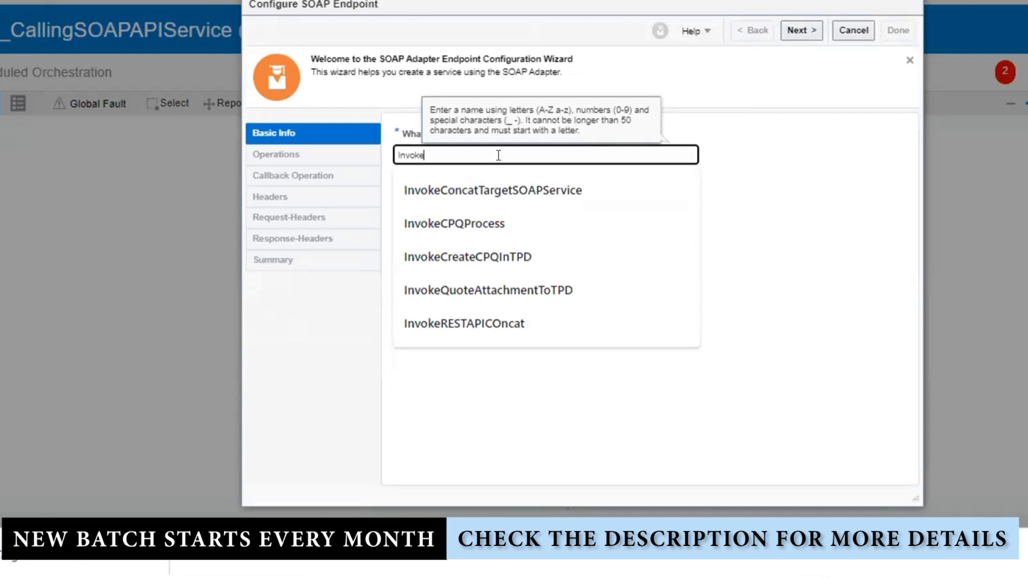
pyautogui.write('TargetC')
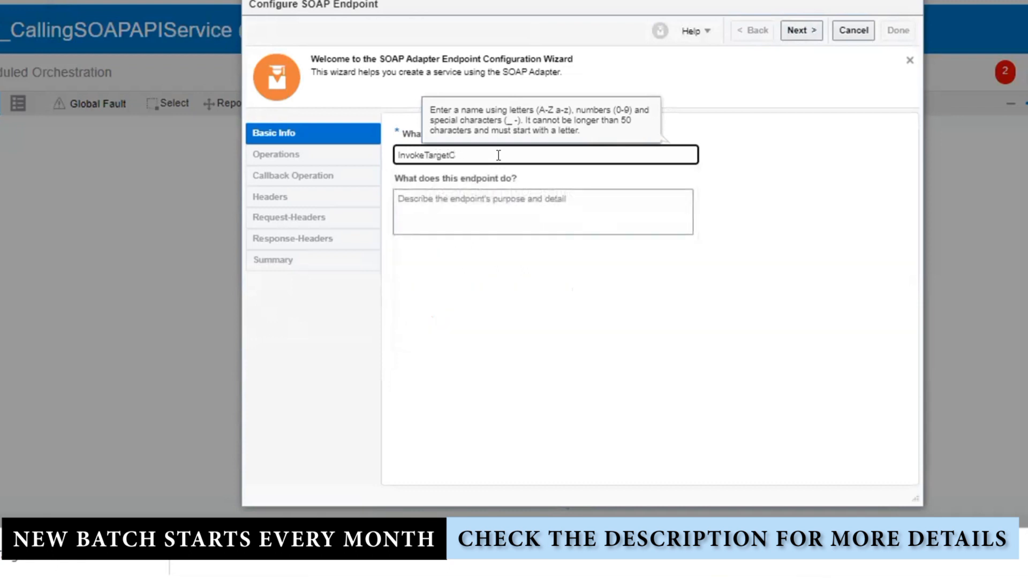
pyautogui.write('oncatService')
pyautogui.click(785, 32)
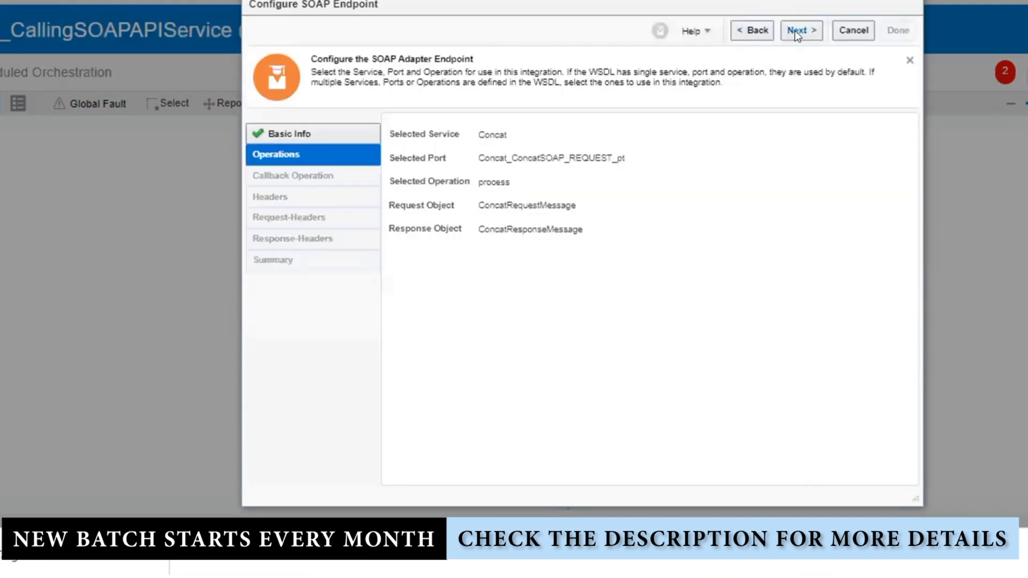
pyautogui.click(795, 31)
pyautogui.click(798, 30)
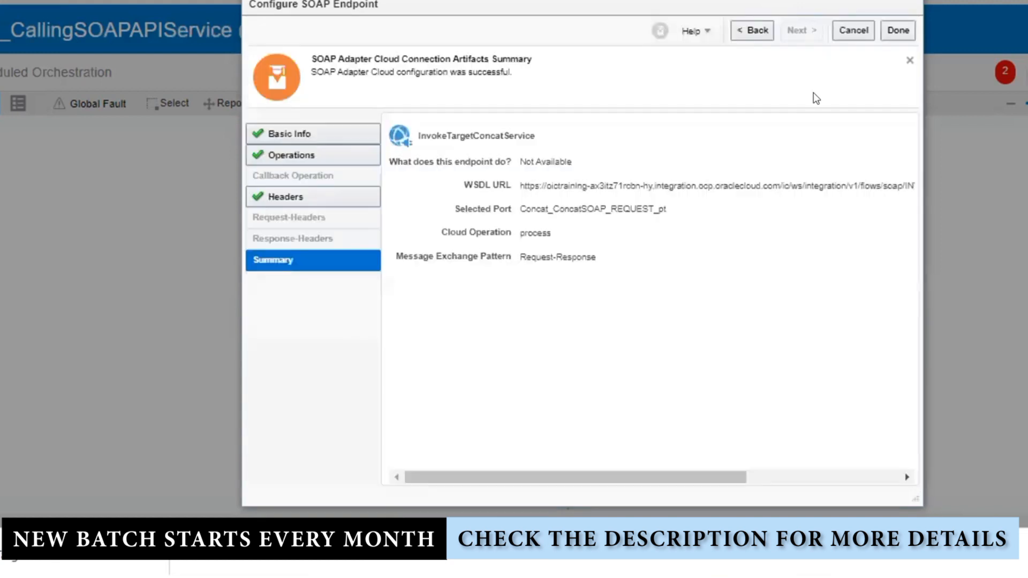
pyautogui.click(901, 31)
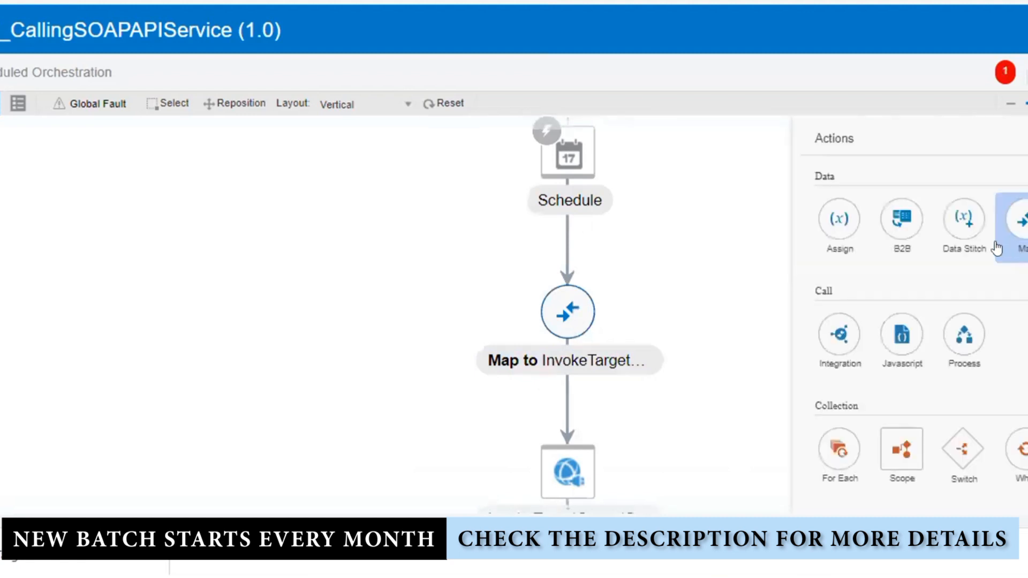
# Add an Assign action named GlobalVariable_Assign below Schedule
pyautogui.moveTo(837, 223); pyautogui.dragTo(552, 227)
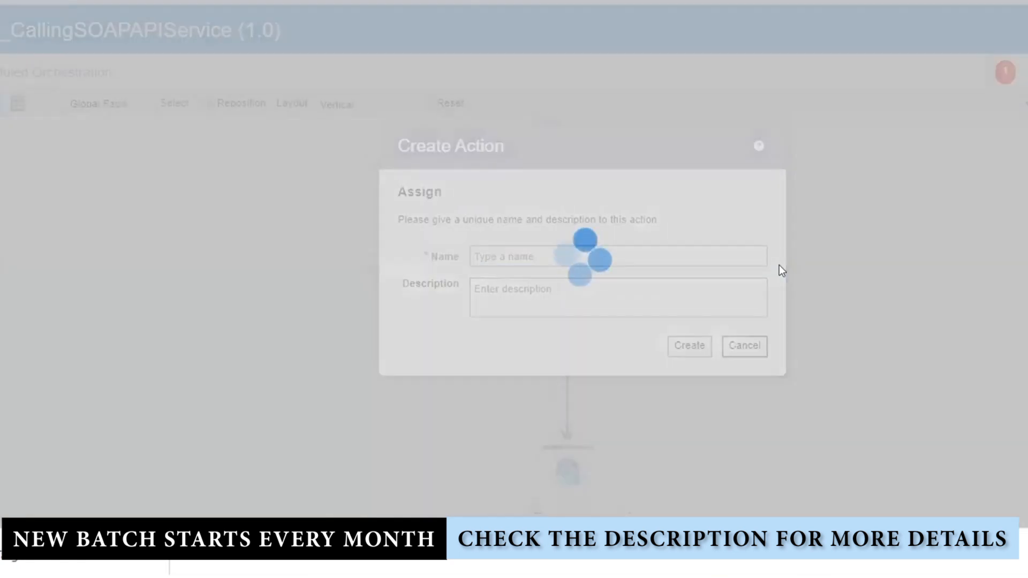
pyautogui.click(556, 246)
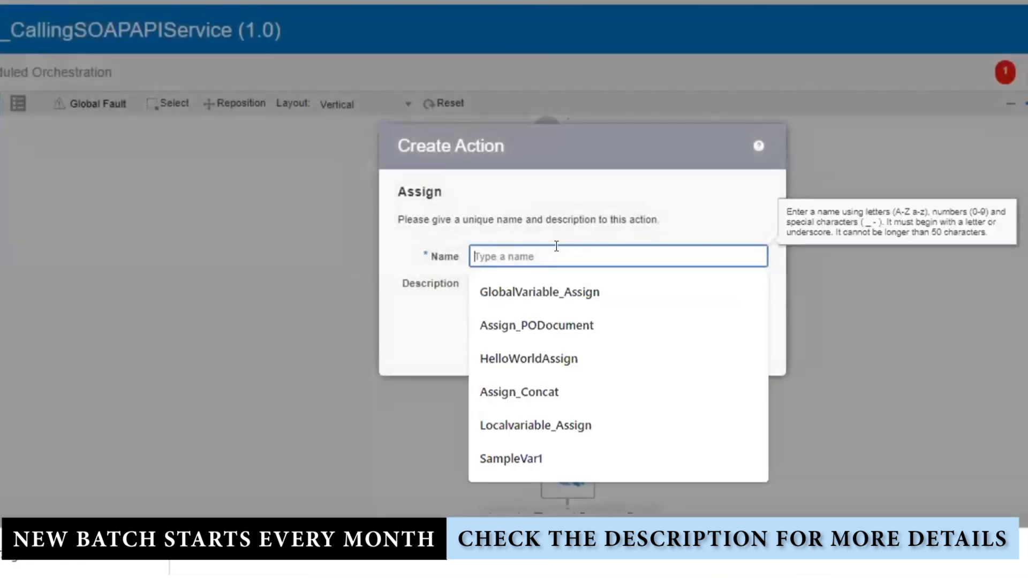
pyautogui.click(506, 291)
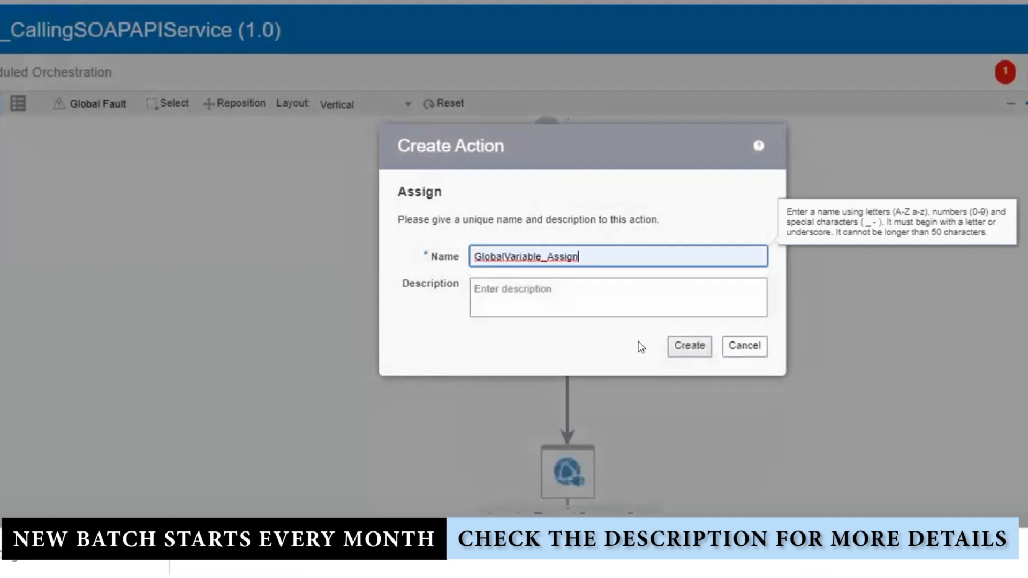
pyautogui.click(688, 347)
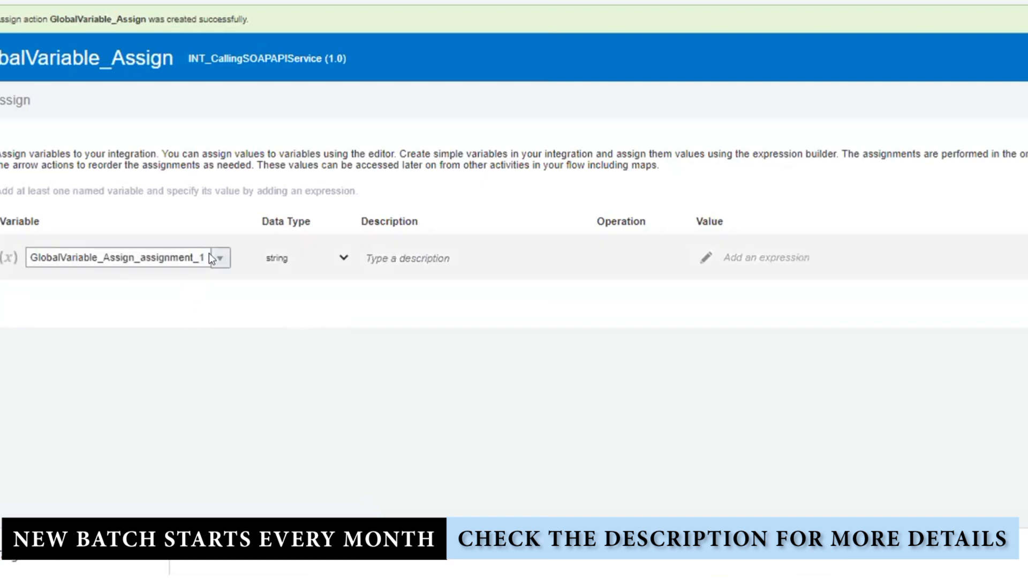
# Rename the variable to Input, set its value to "i a m a OIC CONSULTANT", and validate
pyautogui.doubleClick(184, 253)
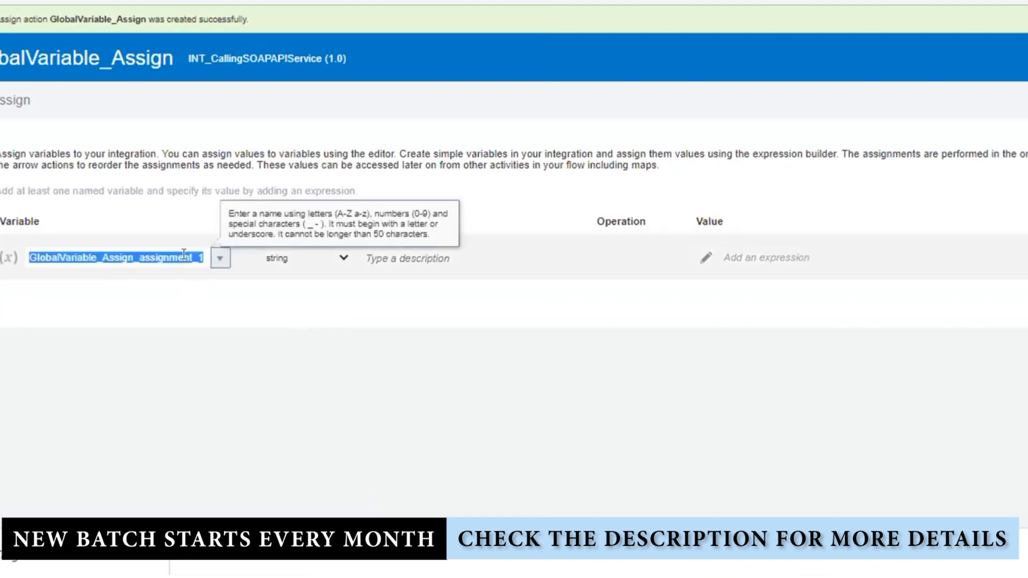
pyautogui.write('Input')
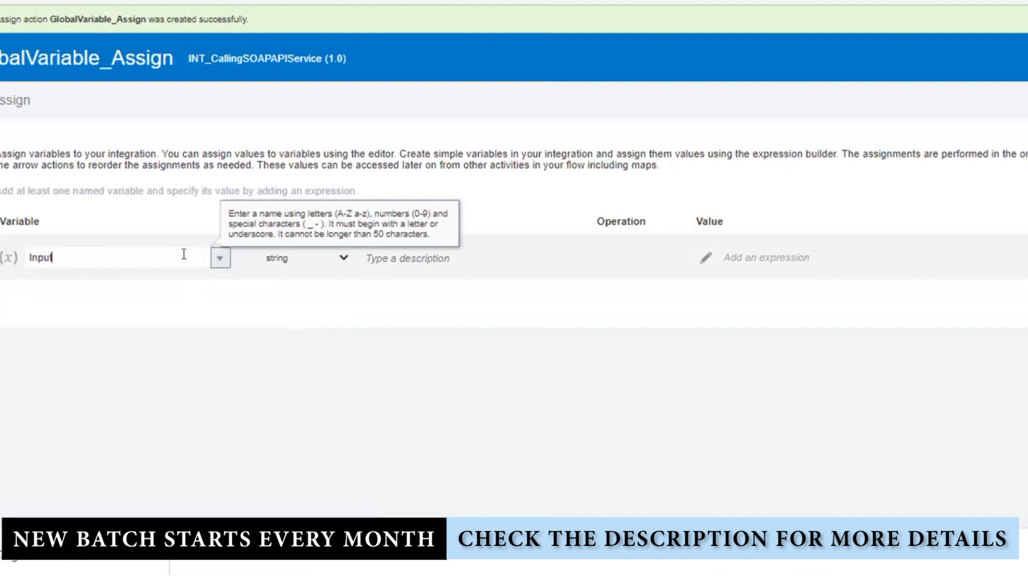
pyautogui.press('Tab')
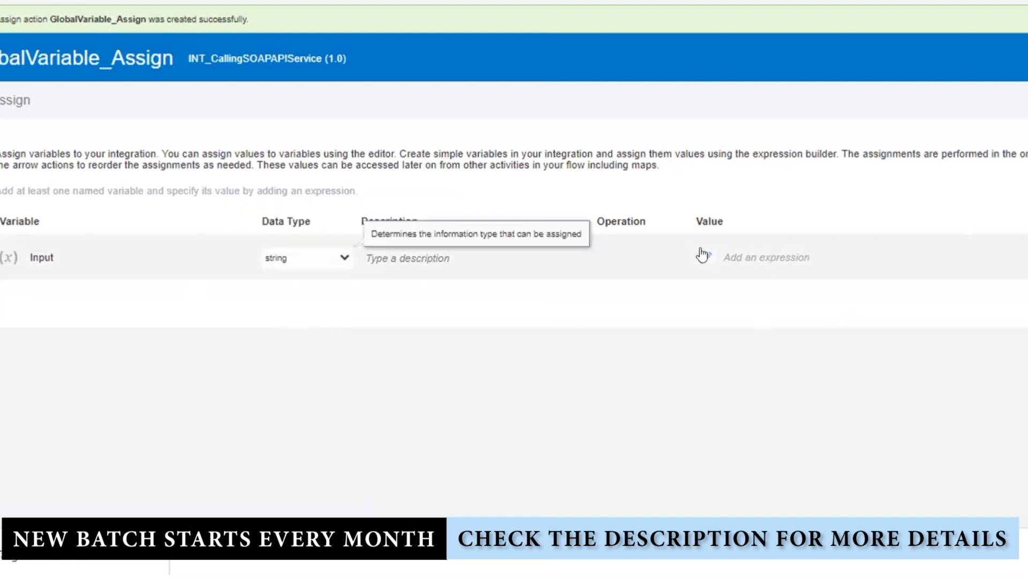
pyautogui.click(705, 257)
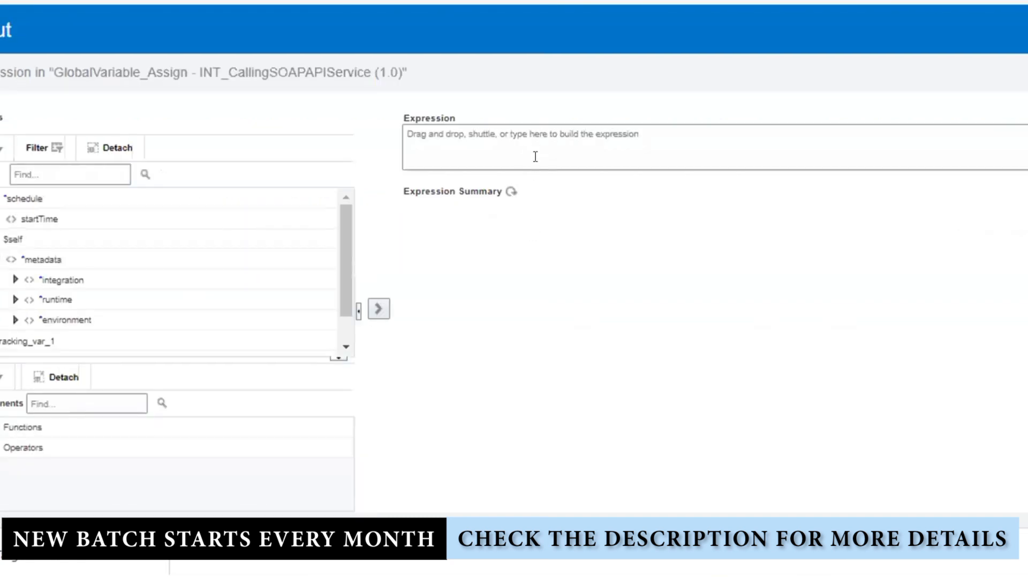
pyautogui.click(535, 143)
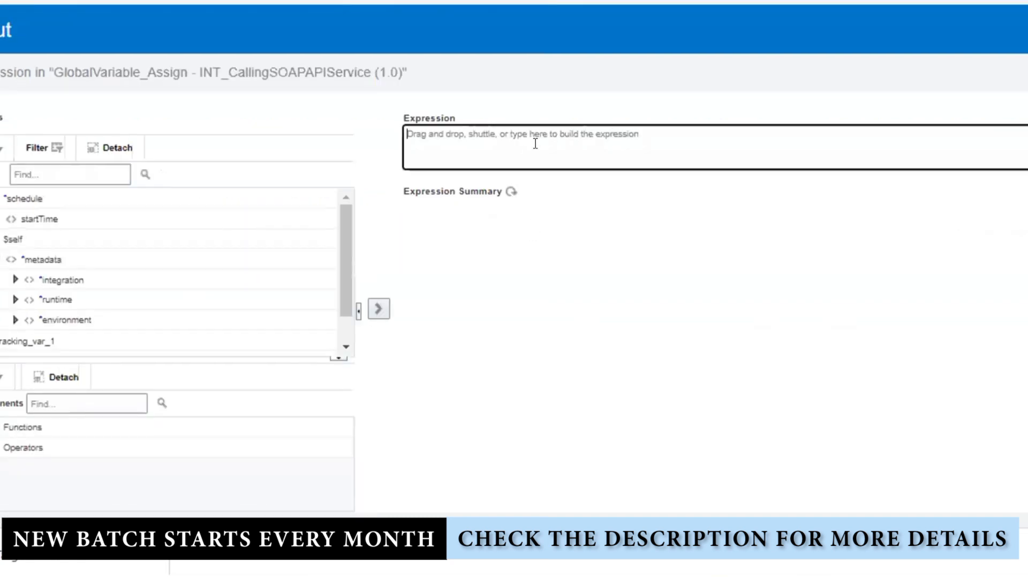
pyautogui.write('"i a m a')
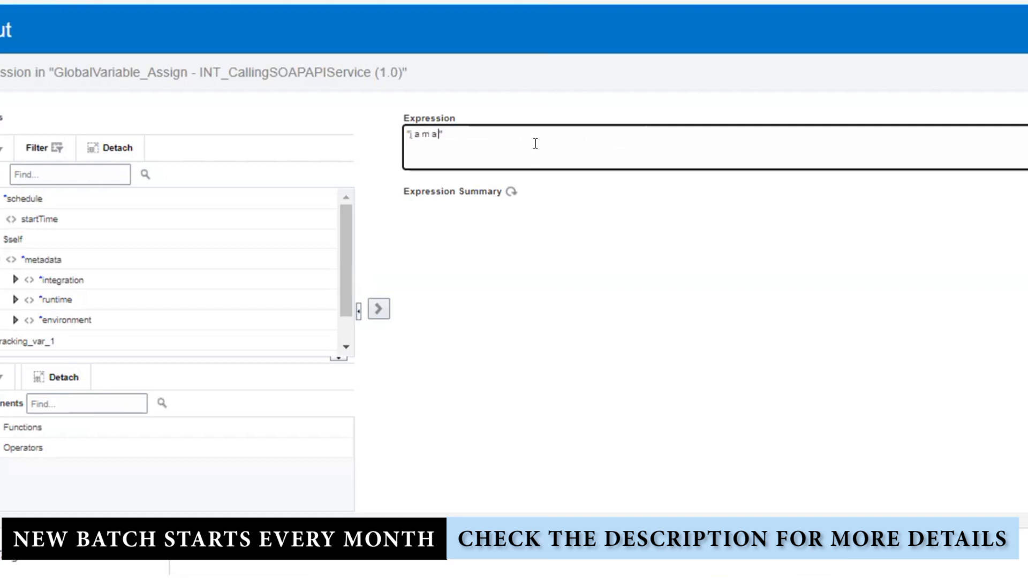
pyautogui.write('ONSULTANT')
pyautogui.click(1026, 72)
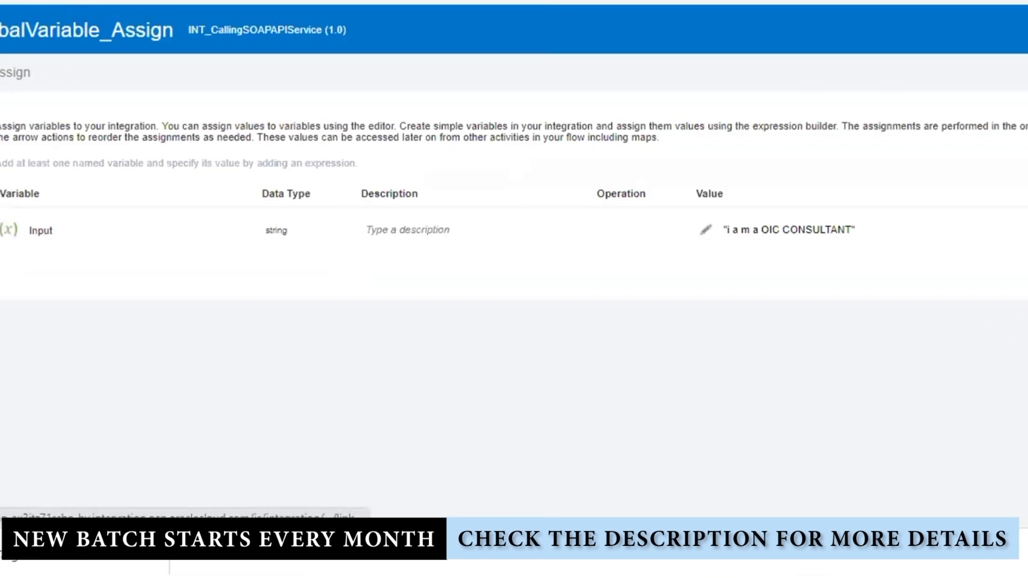
pyautogui.click(1027, 30)
pyautogui.click(1027, 58)
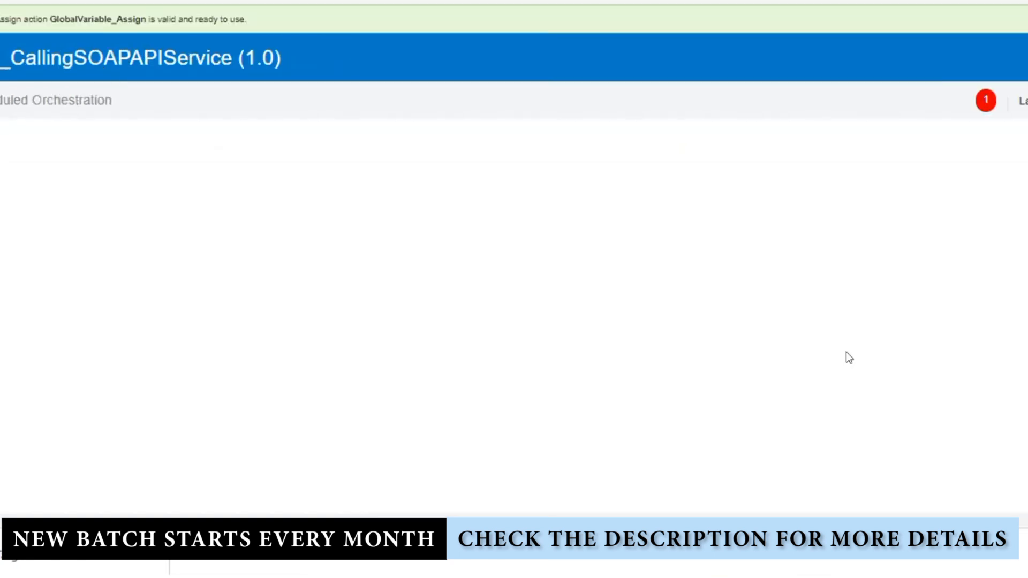
# Map the Input variable onto InvokeTargetConcatService's input and validate the mapping
pyautogui.moveTo(779, 321); pyautogui.dragTo(759, 289)
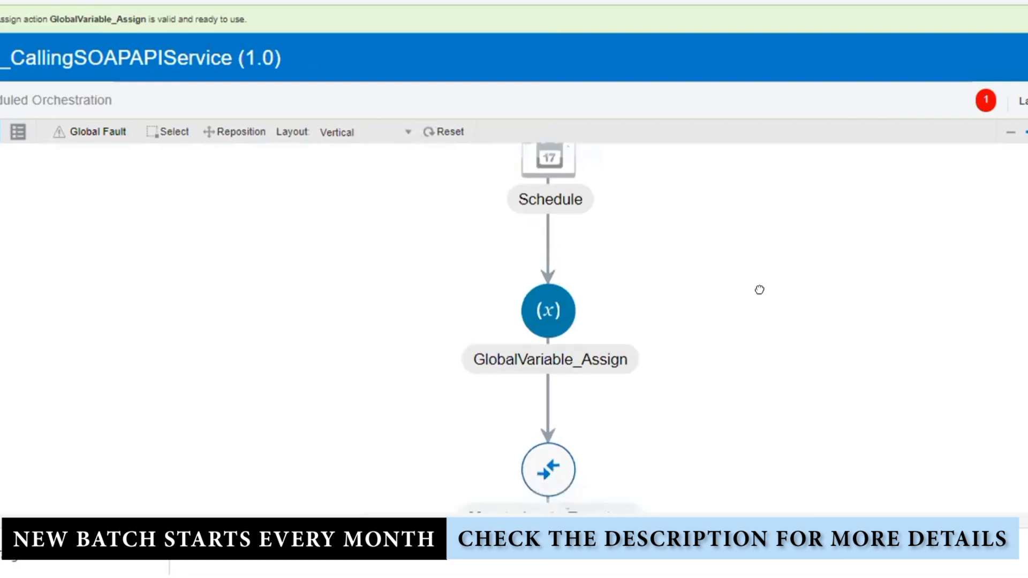
pyautogui.moveTo(744, 352); pyautogui.dragTo(735, 243)
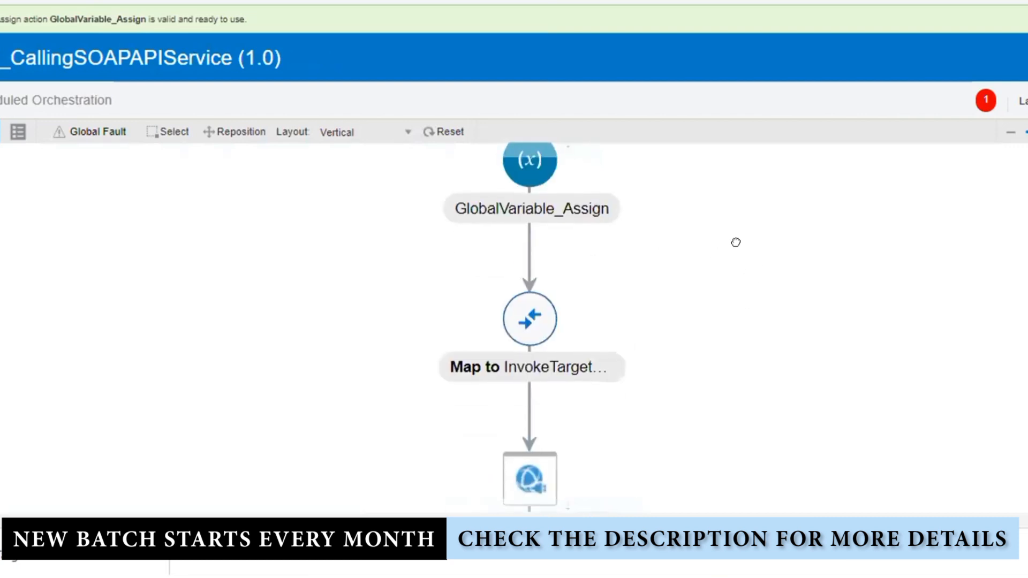
pyautogui.click(529, 319)
pyautogui.click(580, 284)
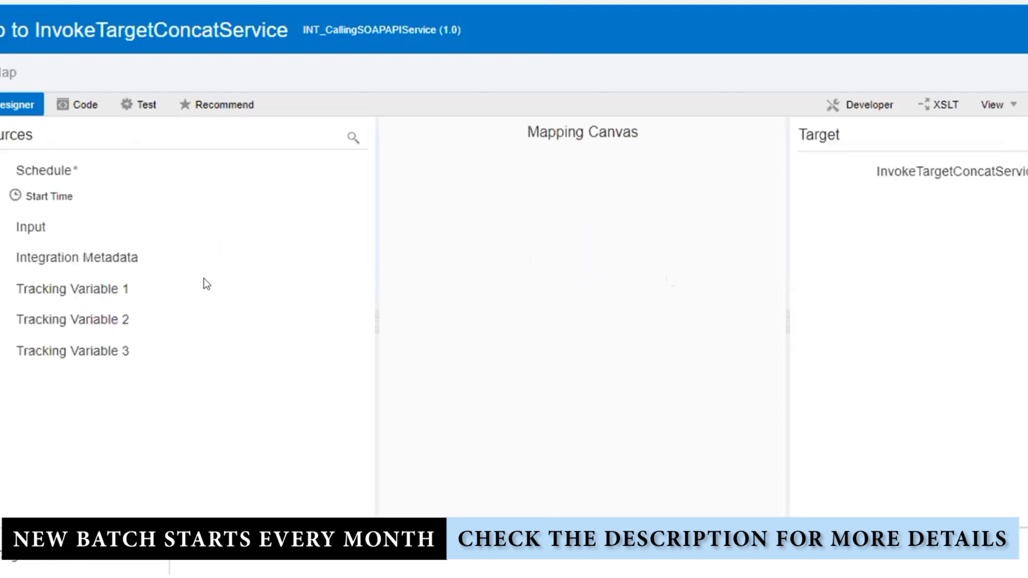
pyautogui.moveTo(33, 229); pyautogui.dragTo(212, 235)
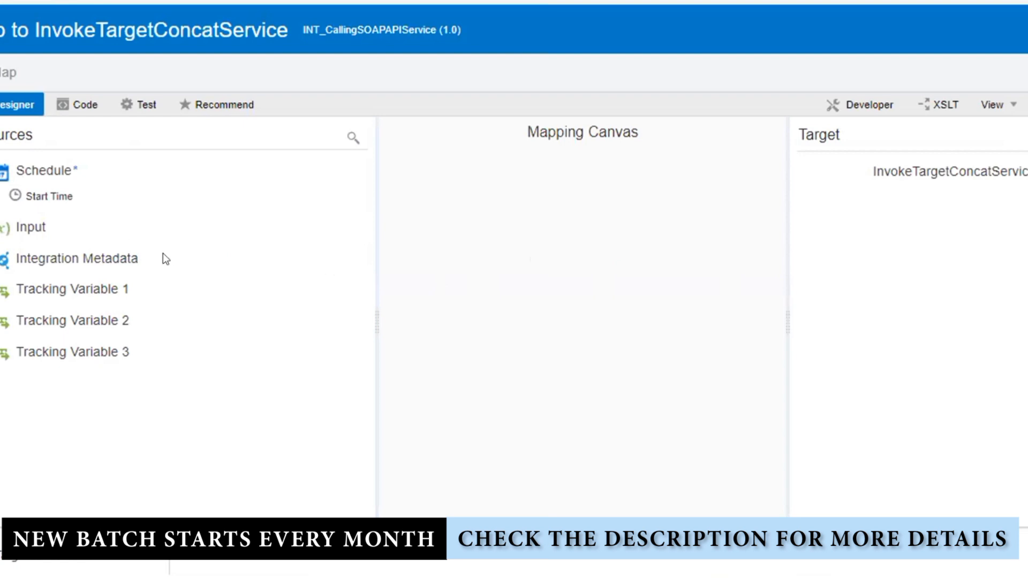
pyautogui.moveTo(23, 226); pyautogui.dragTo(910, 270)
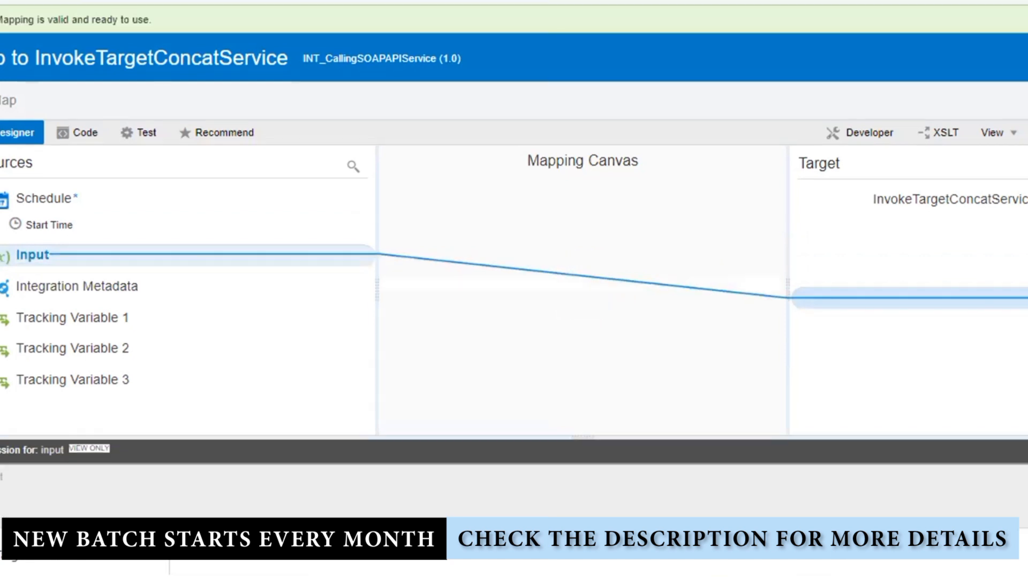
pyautogui.click(1025, 57)
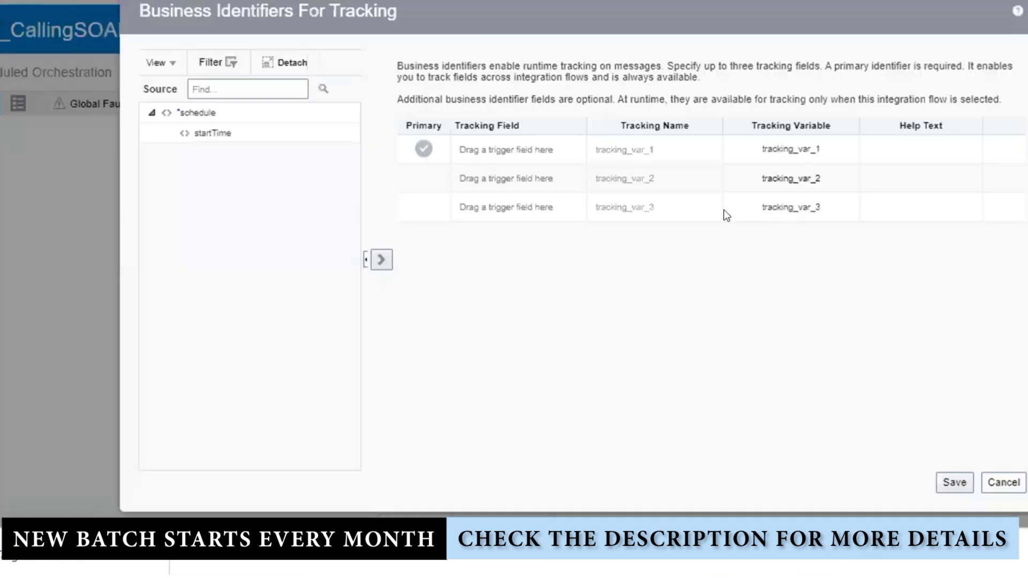
# Make startTime the primary tracking field, then save and close the integration
pyautogui.click(289, 136)
pyautogui.click(521, 148)
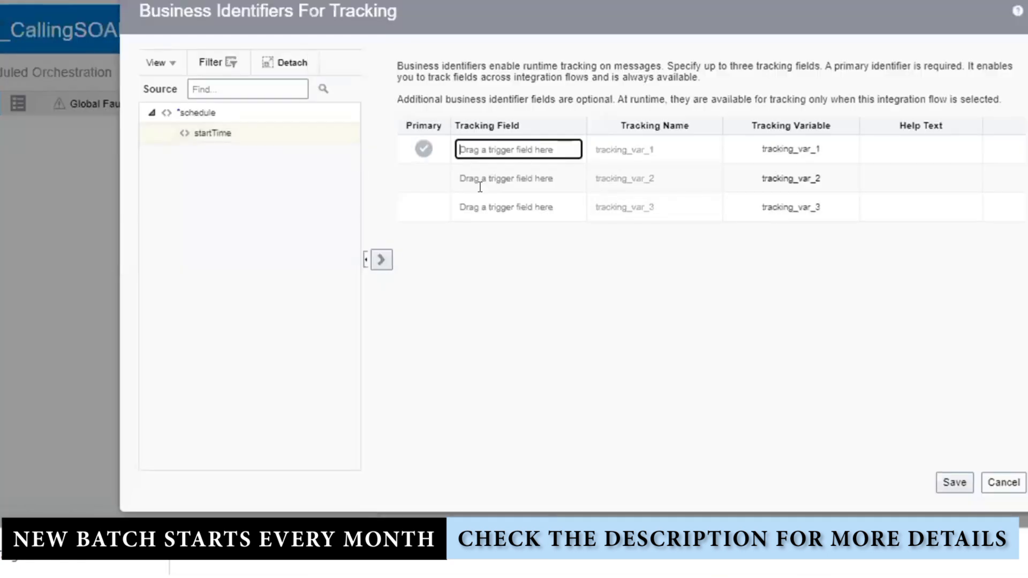
pyautogui.click(381, 261)
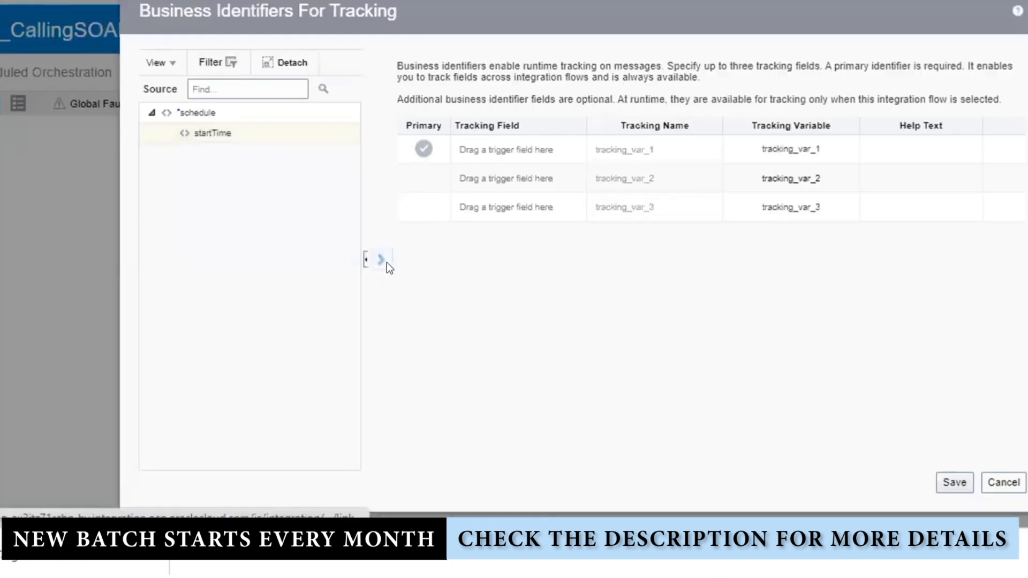
pyautogui.click(954, 482)
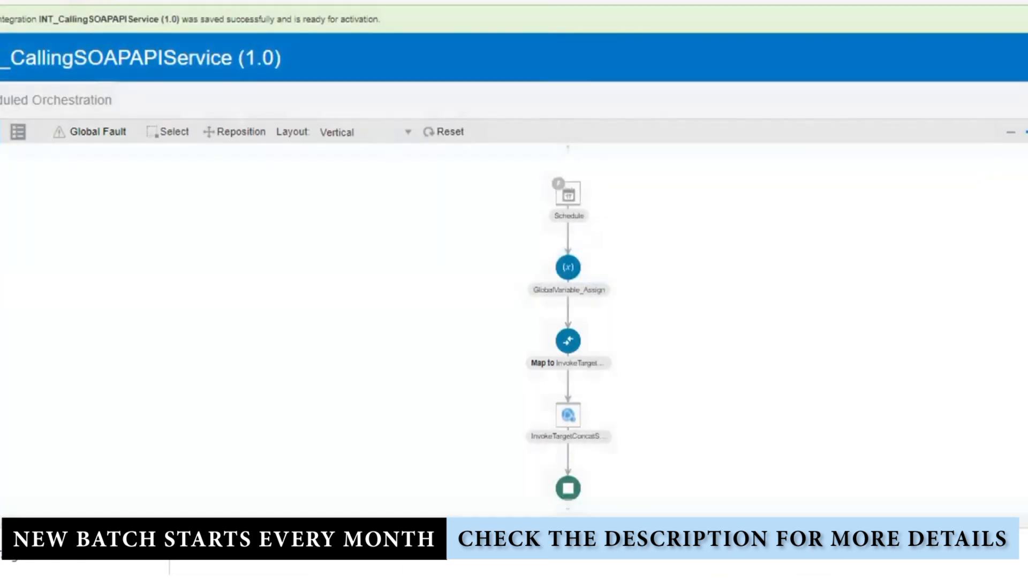
pyautogui.click(1025, 57)
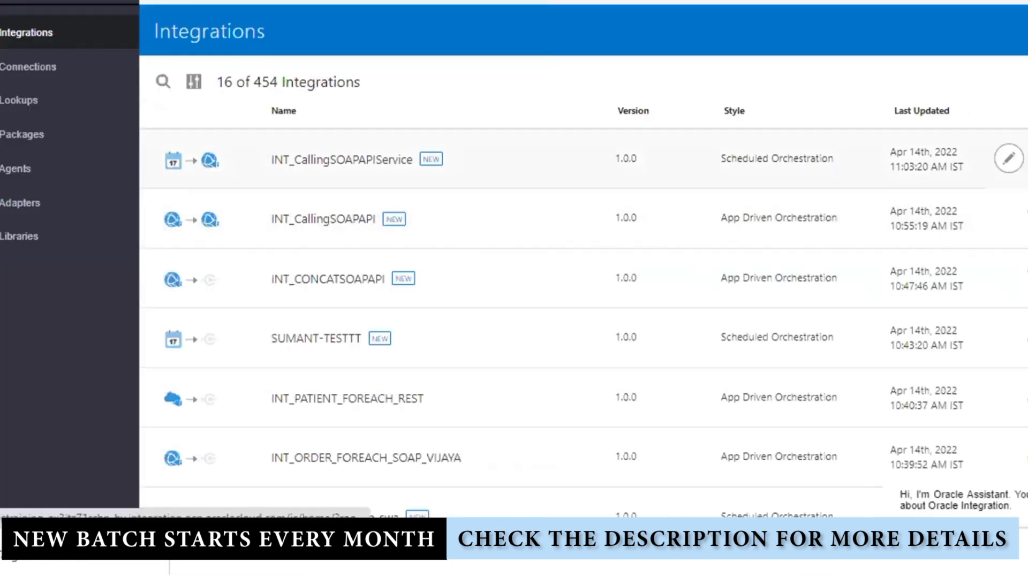
# Activate INT_CallingSOAPAPIService with tracing, Submit Now a run, and open instance 1200755
pyautogui.click(1027, 159)
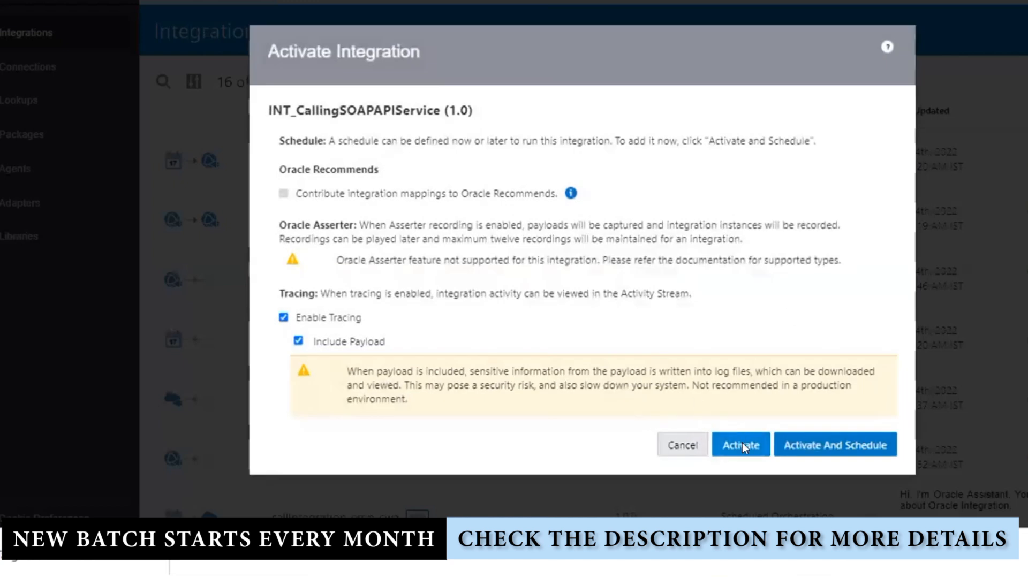
pyautogui.click(742, 442)
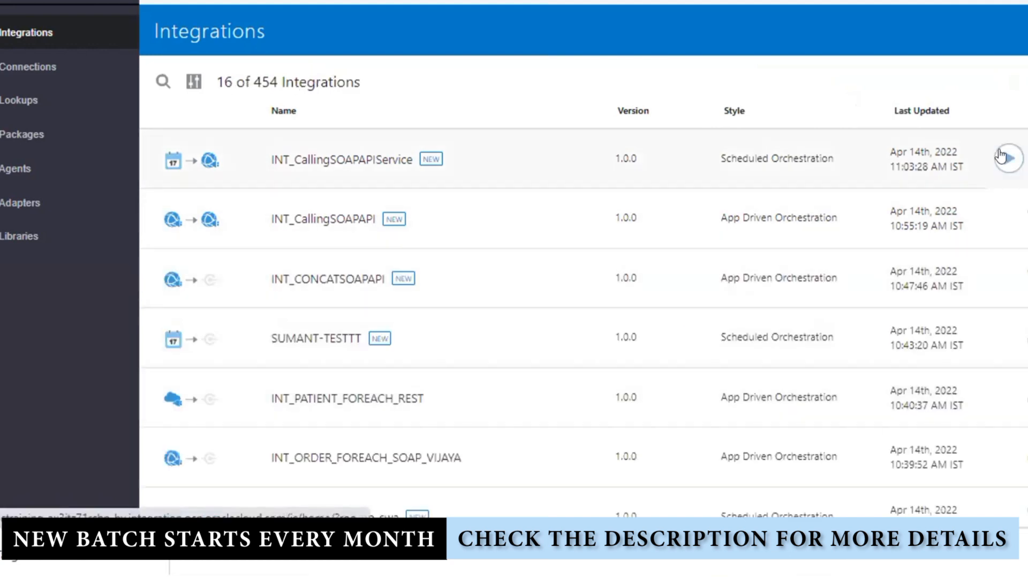
pyautogui.click(1008, 158)
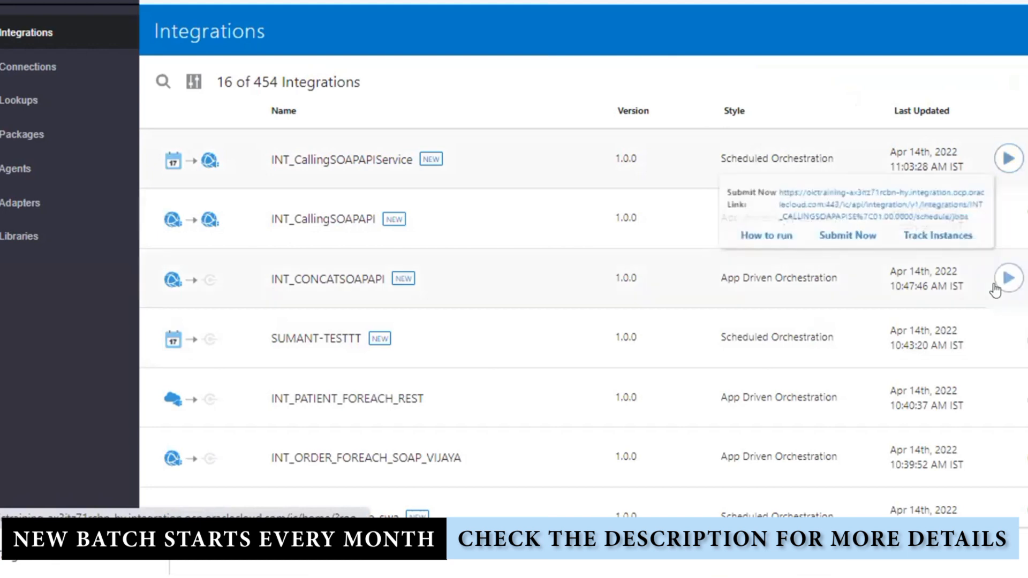
pyautogui.click(881, 245)
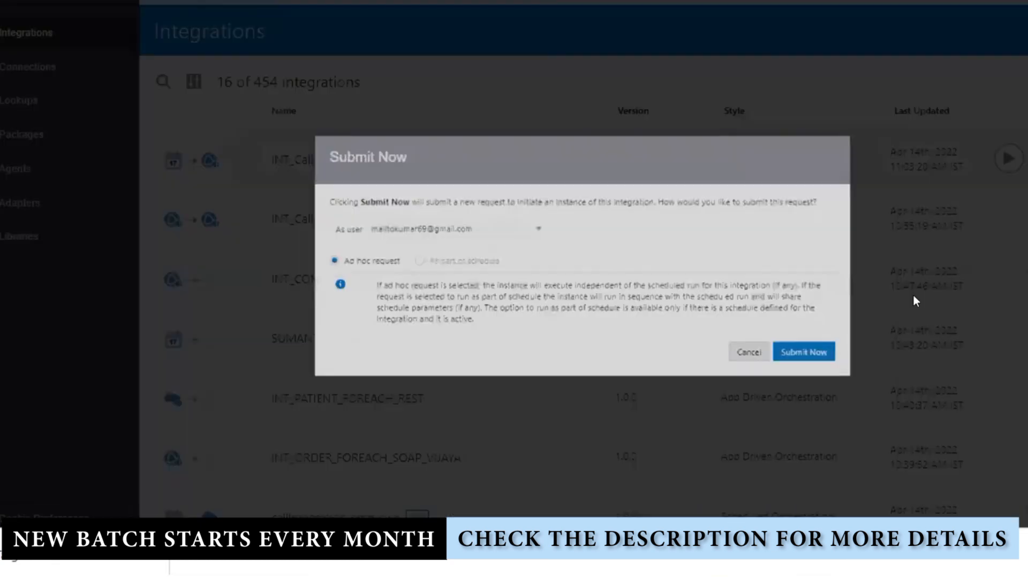
pyautogui.click(871, 375)
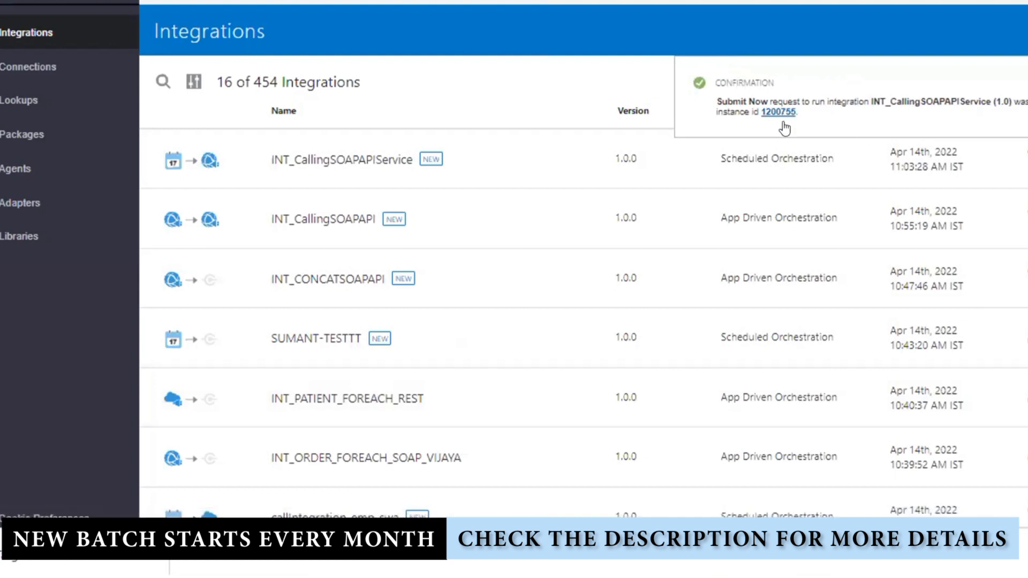
pyautogui.click(779, 112)
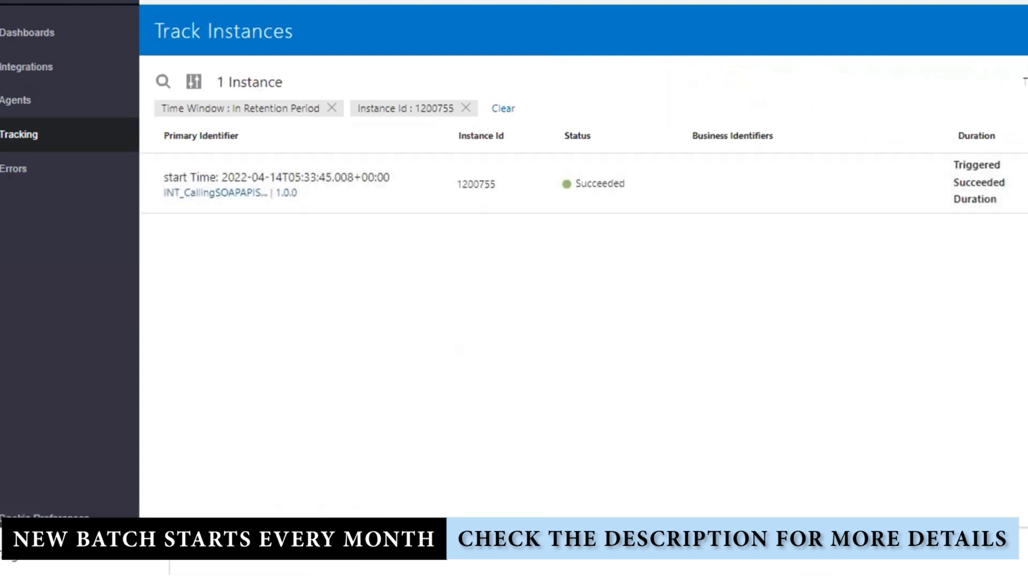
pyautogui.click(369, 178)
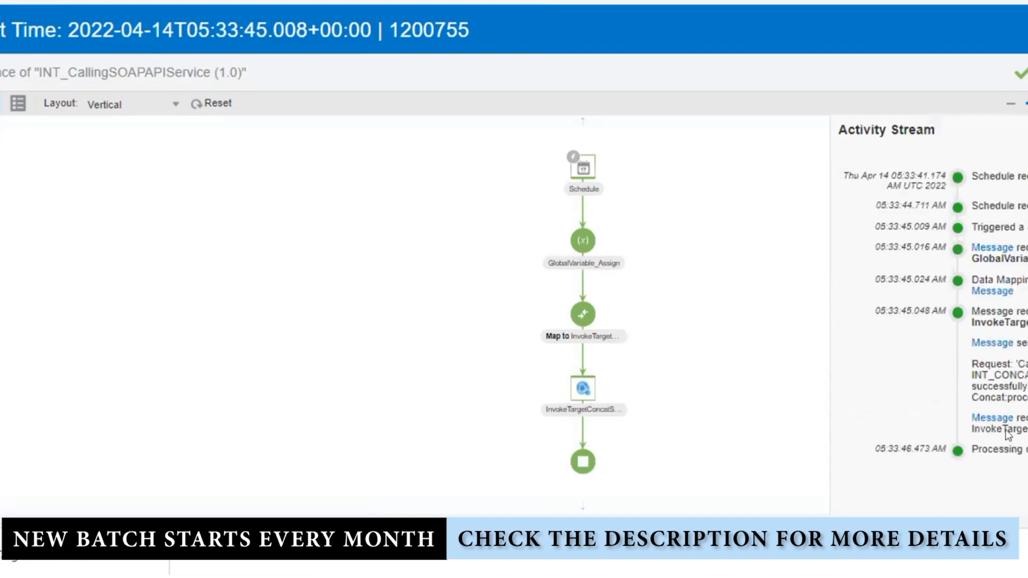
pyautogui.click(988, 419)
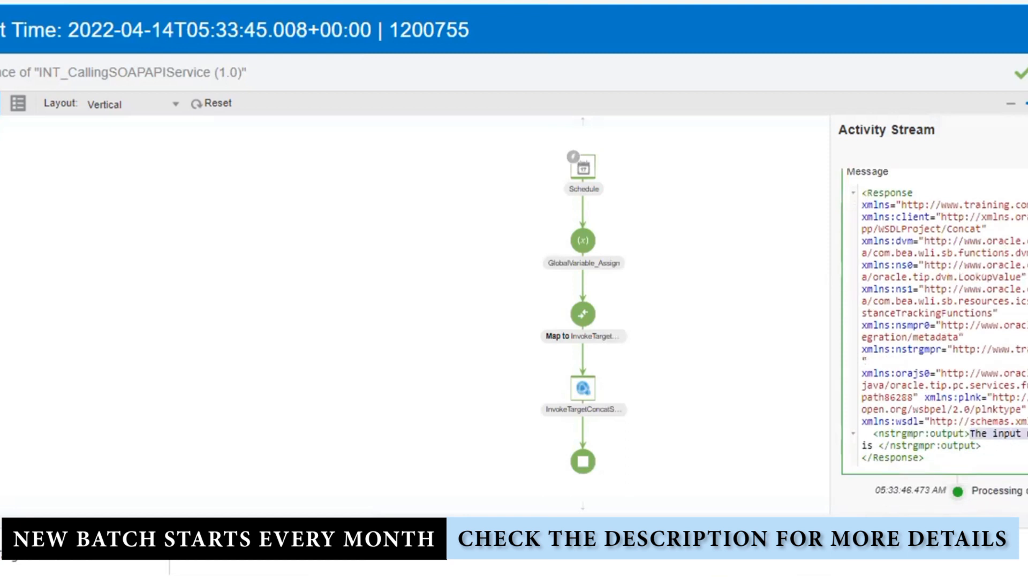
pyautogui.moveTo(969, 434); pyautogui.dragTo(875, 440)
pyautogui.click(1017, 448)
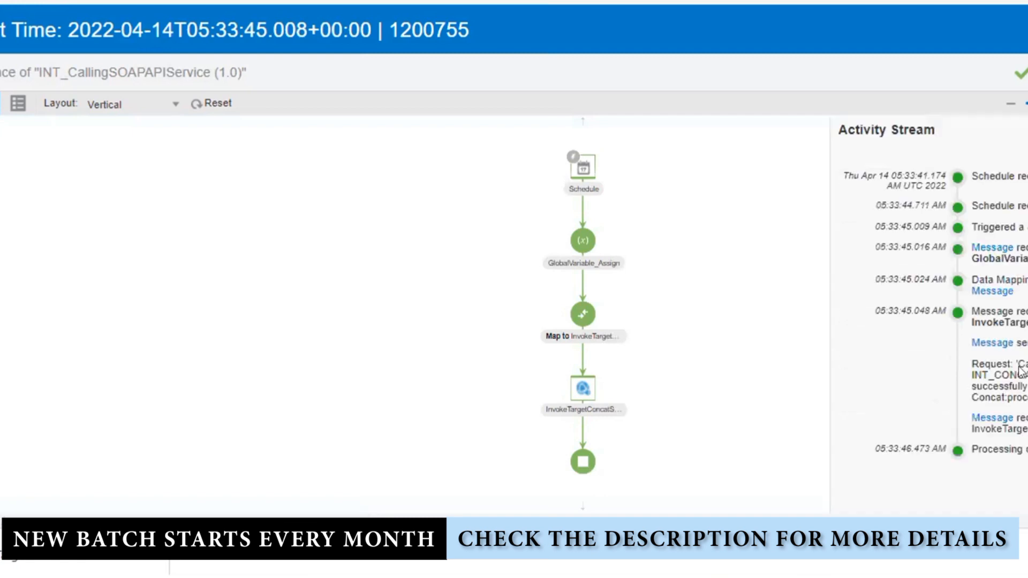
pyautogui.click(993, 249)
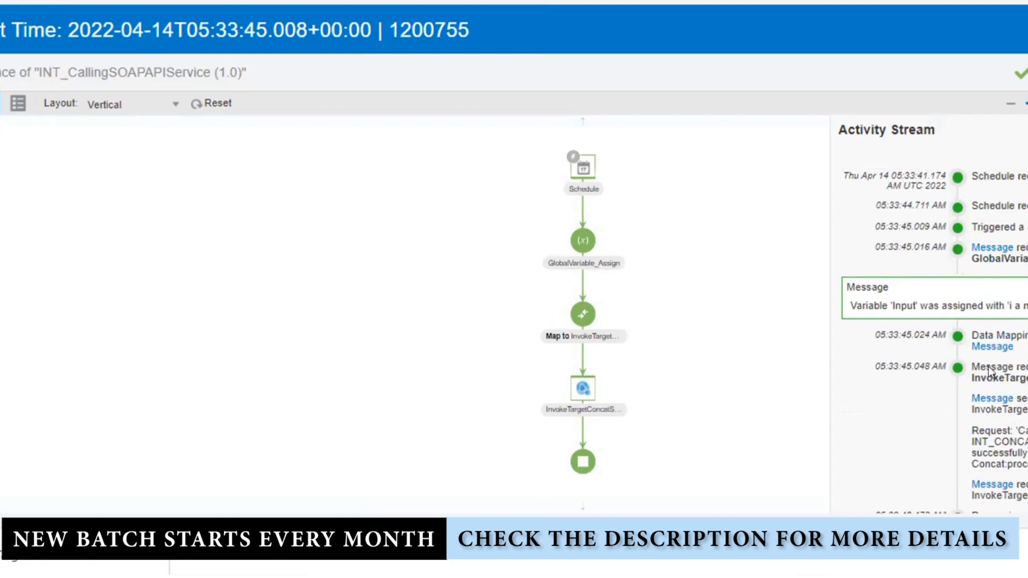
pyautogui.click(992, 398)
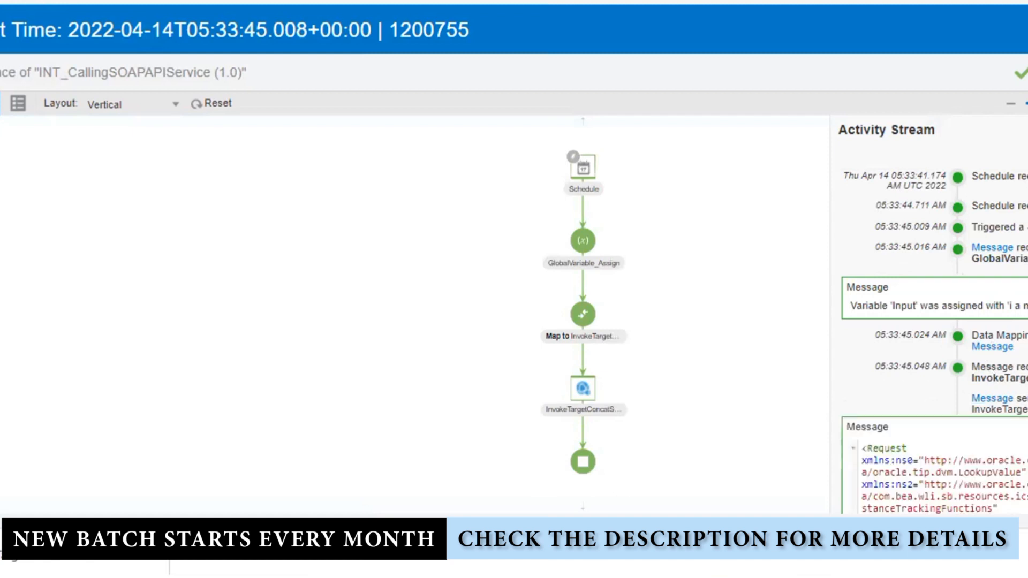
pyautogui.scroll(-5, 992, 401)
pyautogui.scroll(-1, 935, 341)
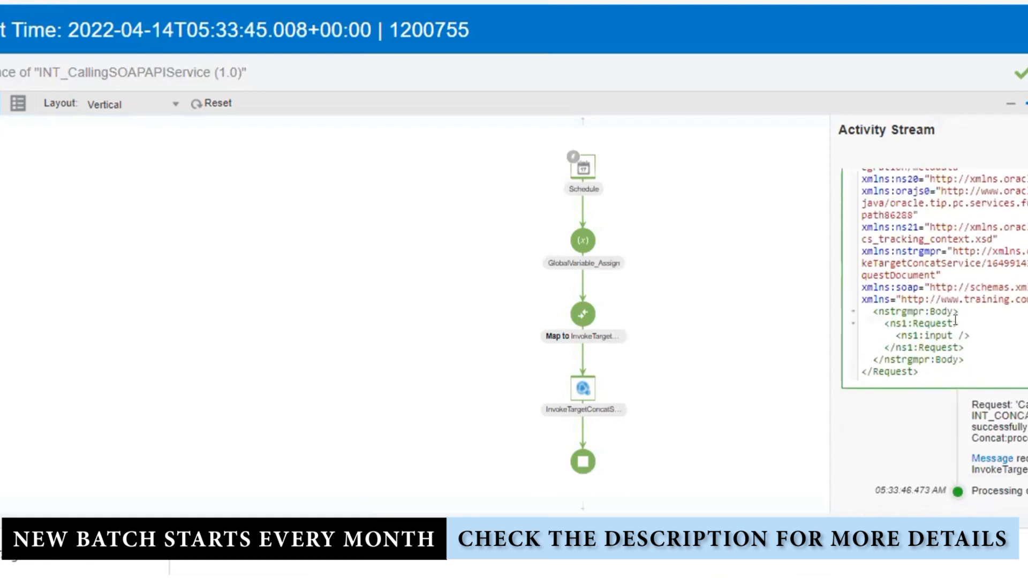
pyautogui.moveTo(970, 336); pyautogui.dragTo(877, 333)
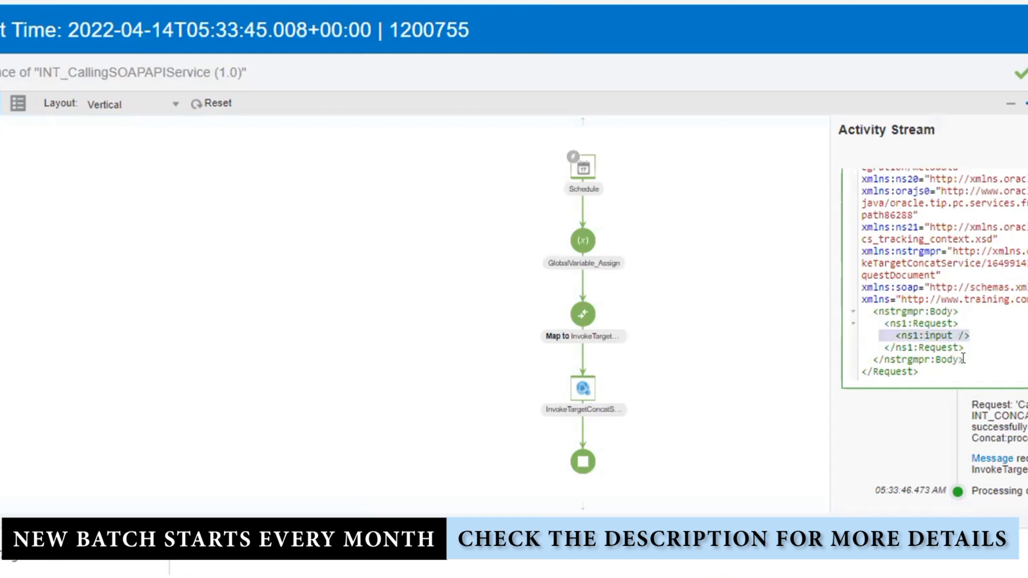
pyautogui.click(1026, 30)
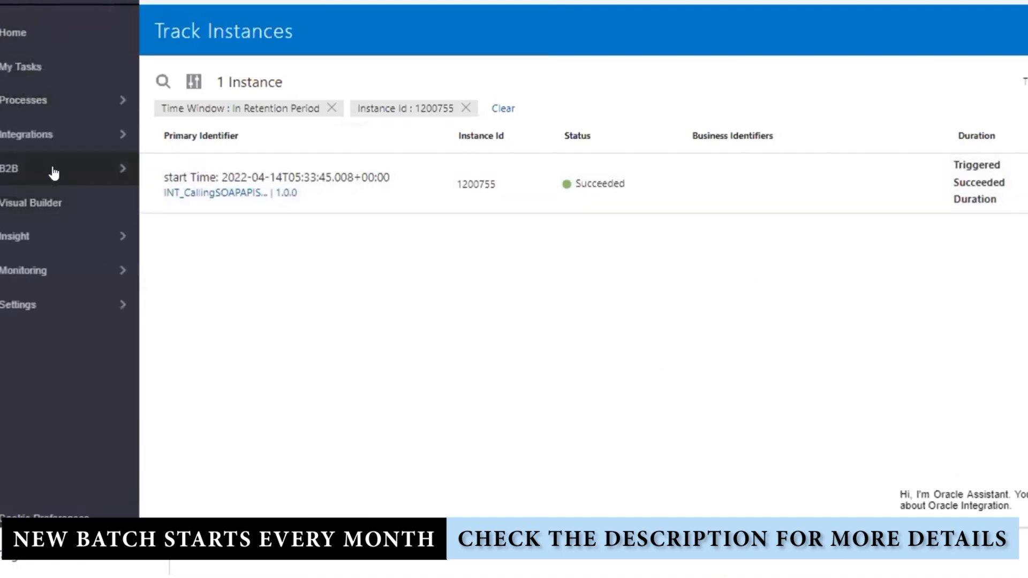
# Deactivate INT_CallingSOAPAPIService from the Integrations list
pyautogui.click(70, 137)
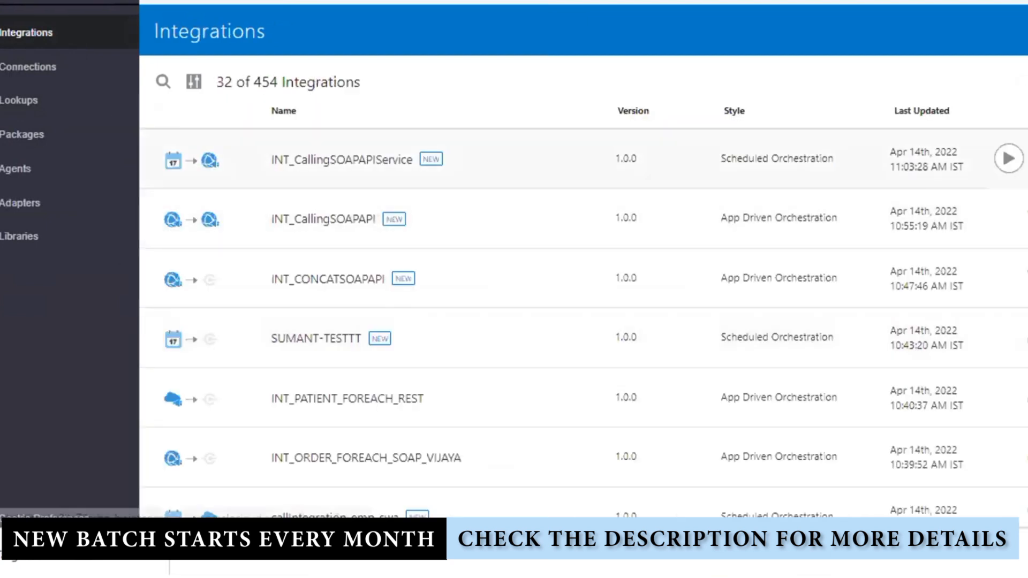
pyautogui.click(1008, 159)
pyautogui.click(744, 331)
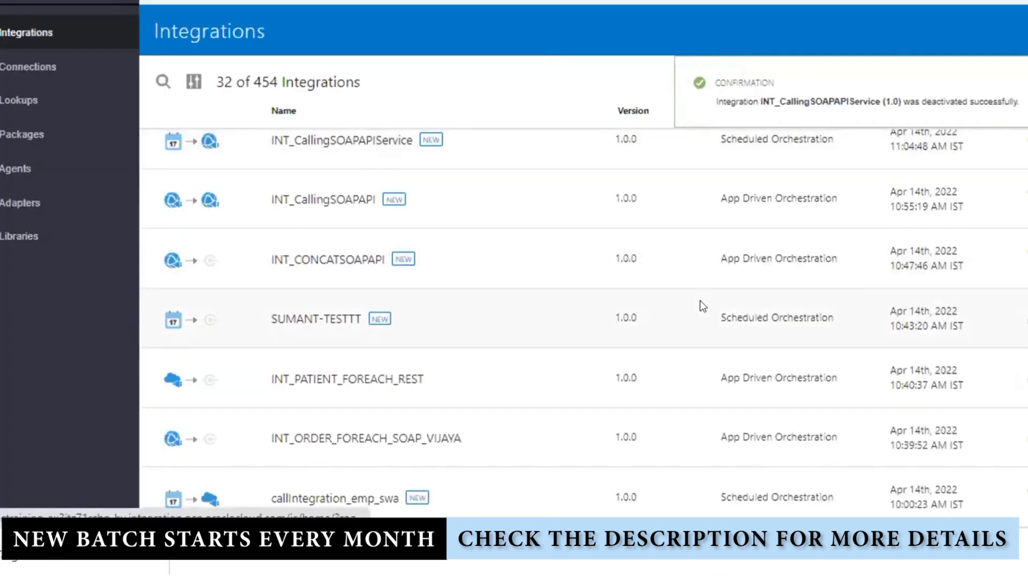
# Reopen the integration and inspect the Input mapping on the concat service input
pyautogui.click(699, 302)
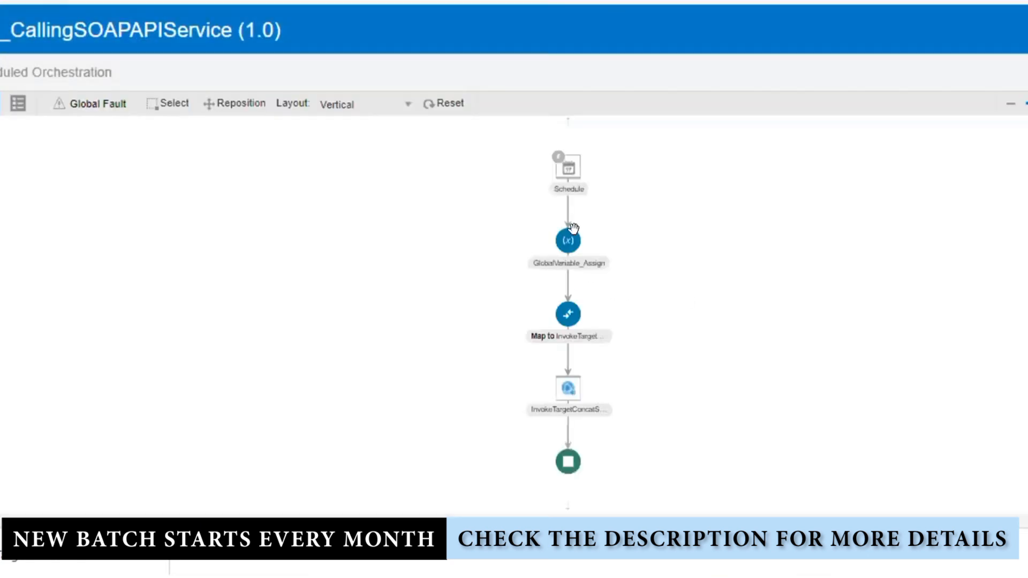
pyautogui.click(564, 317)
pyautogui.click(589, 304)
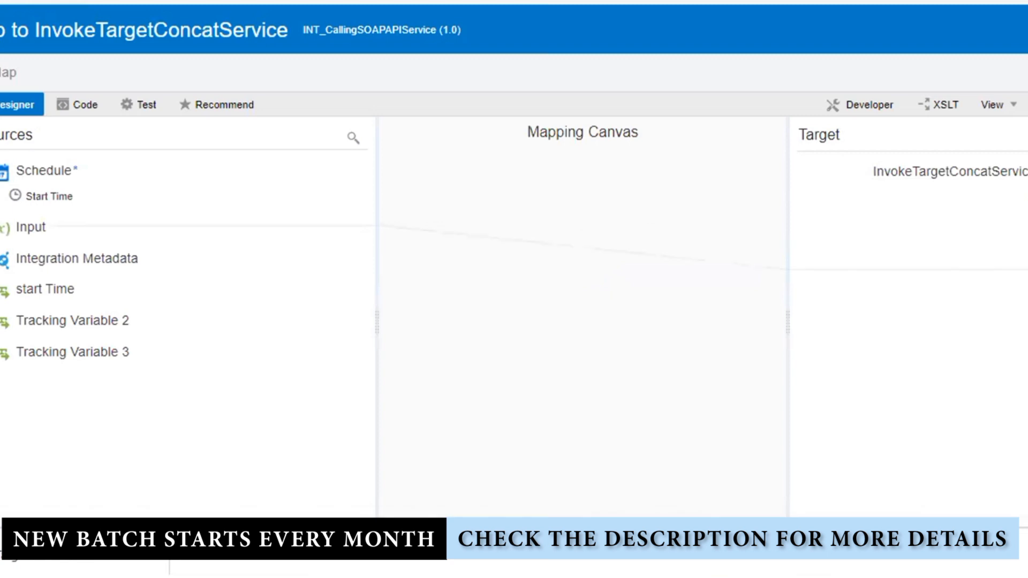
pyautogui.click(1011, 270)
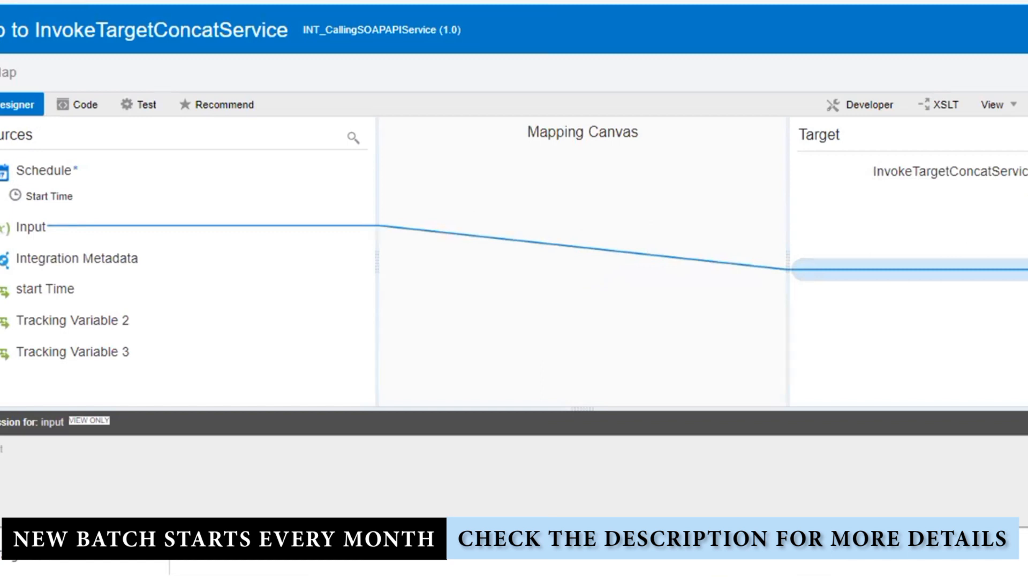
pyautogui.click(1022, 422)
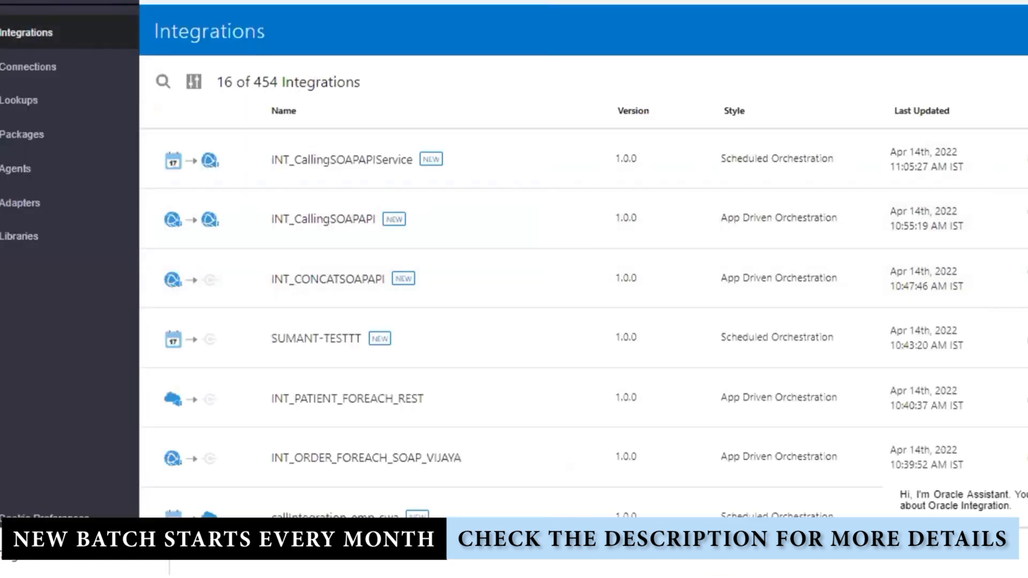
# Activate INT_CallingSOAPAPIService again with tracing enabled
pyautogui.click(1027, 158)
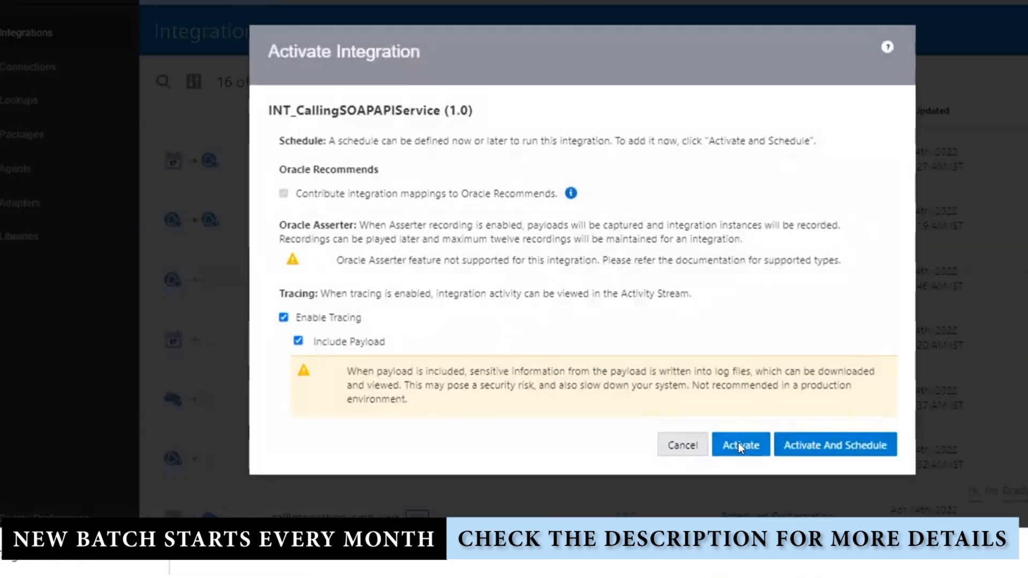
pyautogui.click(738, 444)
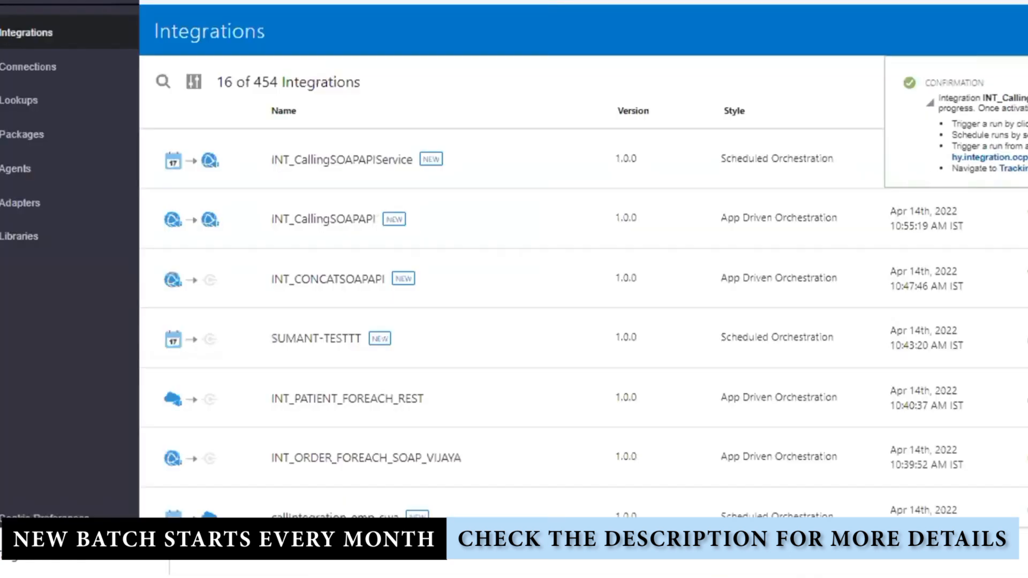
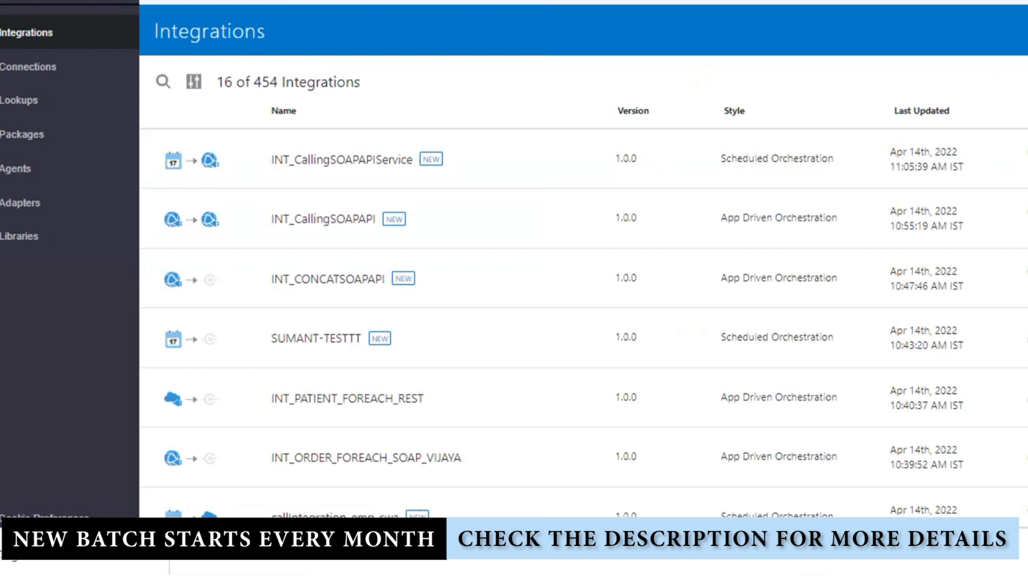
# Run INT_CallingSOAPAPIService ad hoc with Submit Now and open tracking for instance 1200756
pyautogui.click(999, 157)
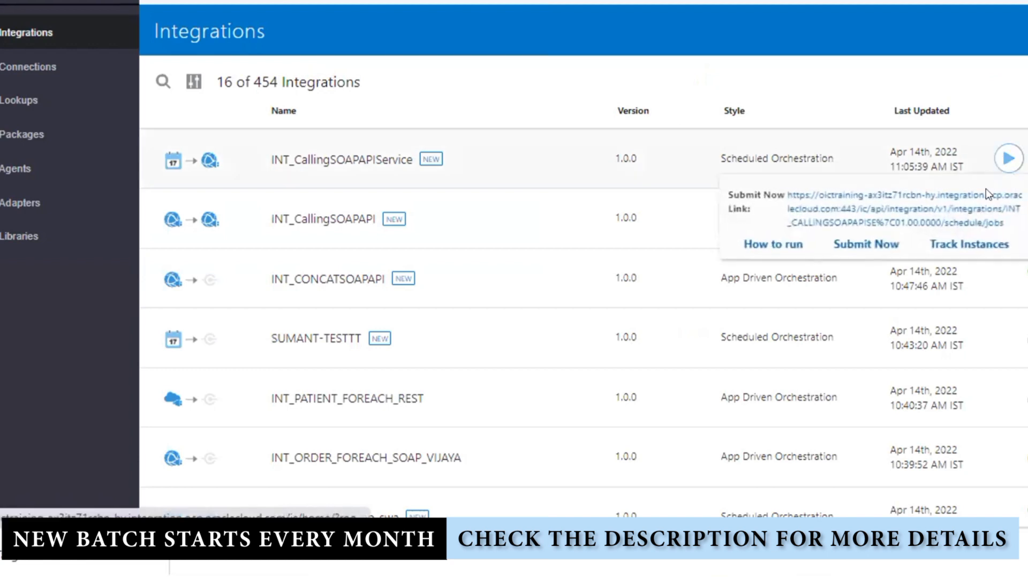
pyautogui.click(878, 244)
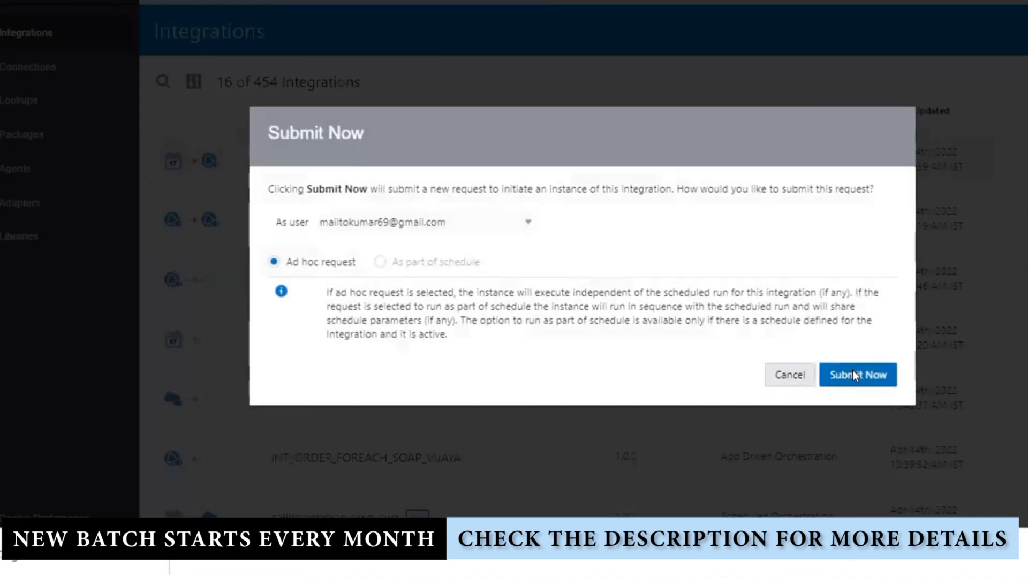
pyautogui.click(854, 374)
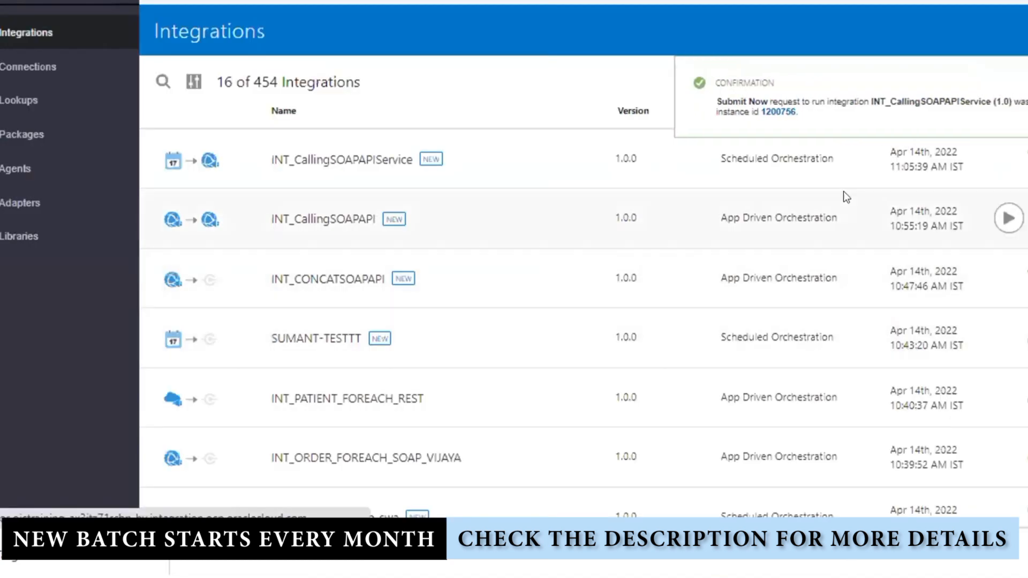
pyautogui.click(781, 113)
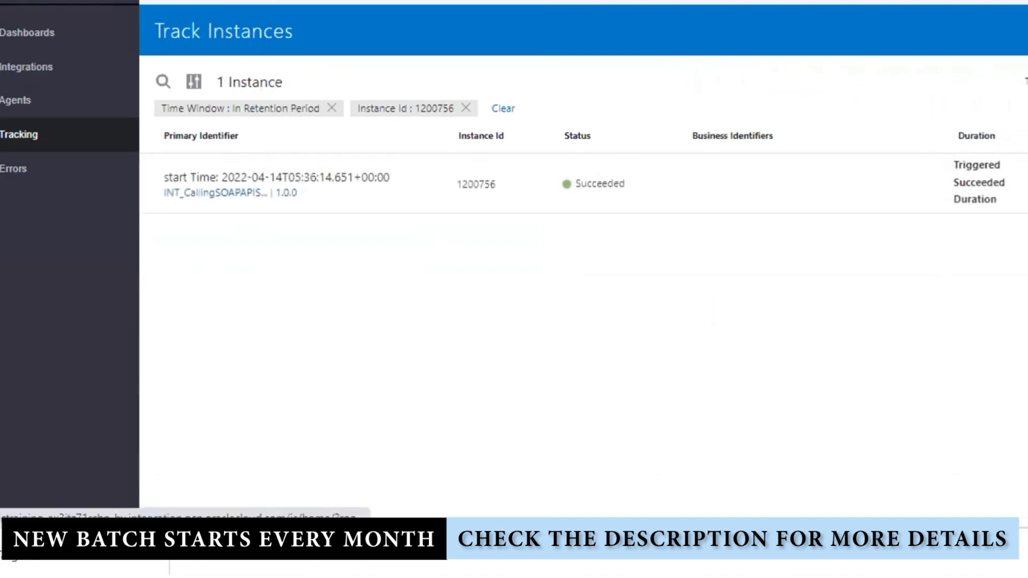
pyautogui.click(378, 179)
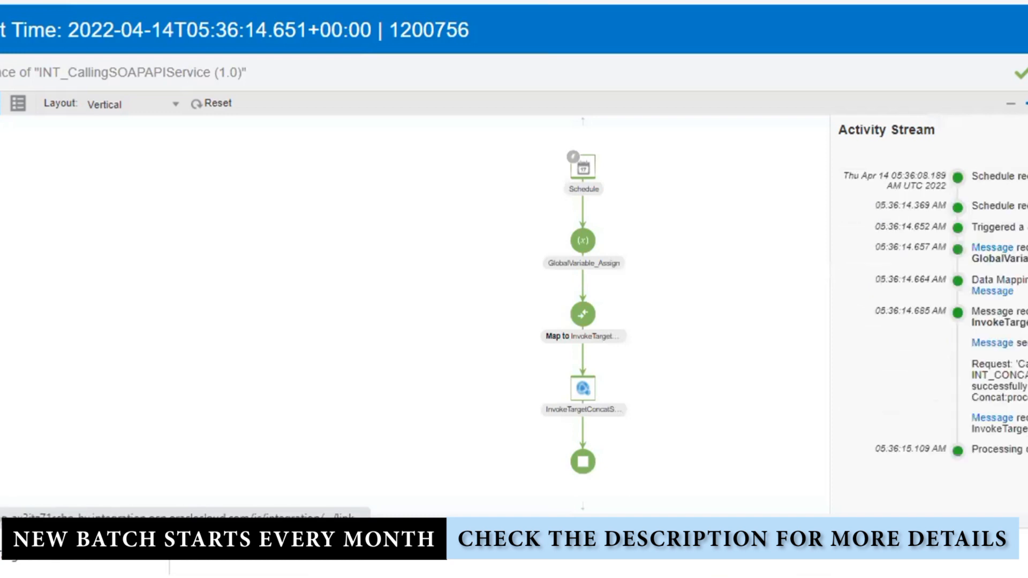
pyautogui.click(996, 248)
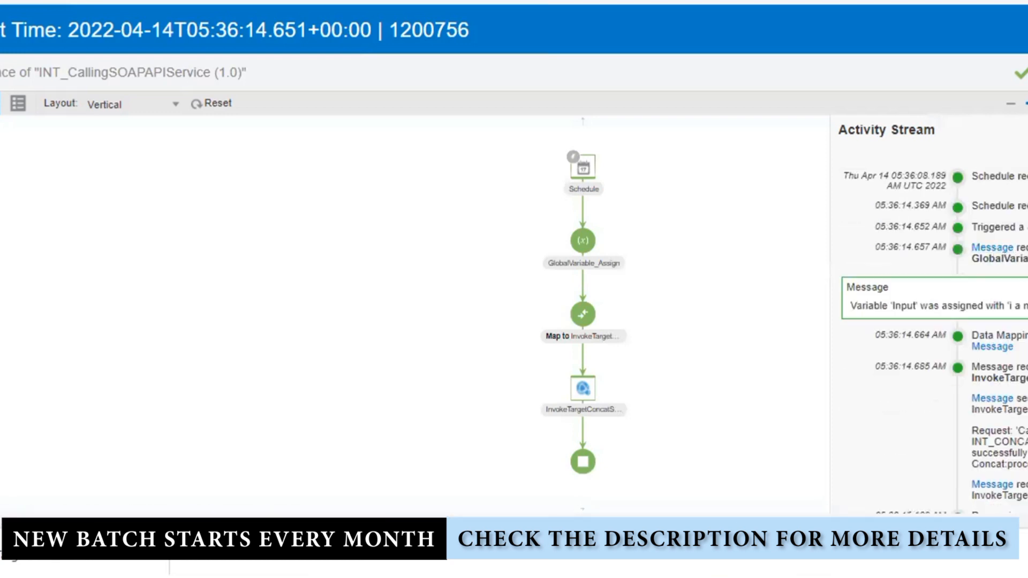
pyautogui.click(991, 347)
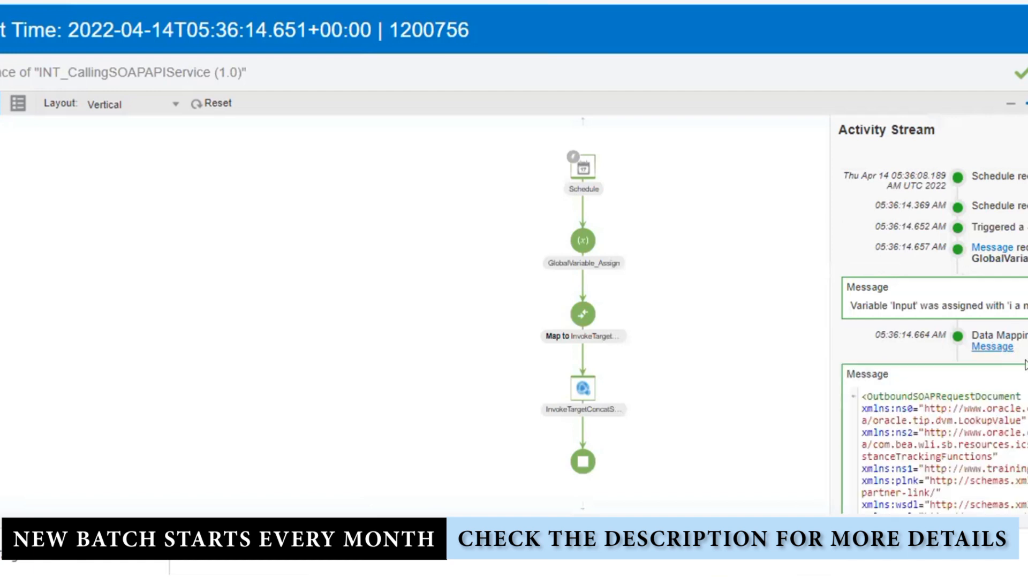
pyautogui.scroll(-5, 937, 348)
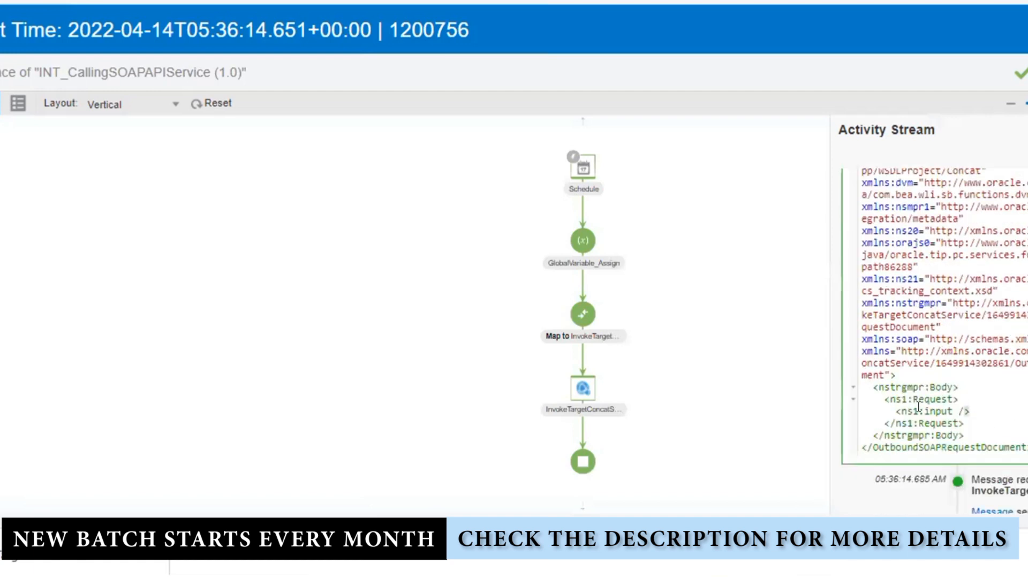
pyautogui.moveTo(968, 411); pyautogui.dragTo(890, 410)
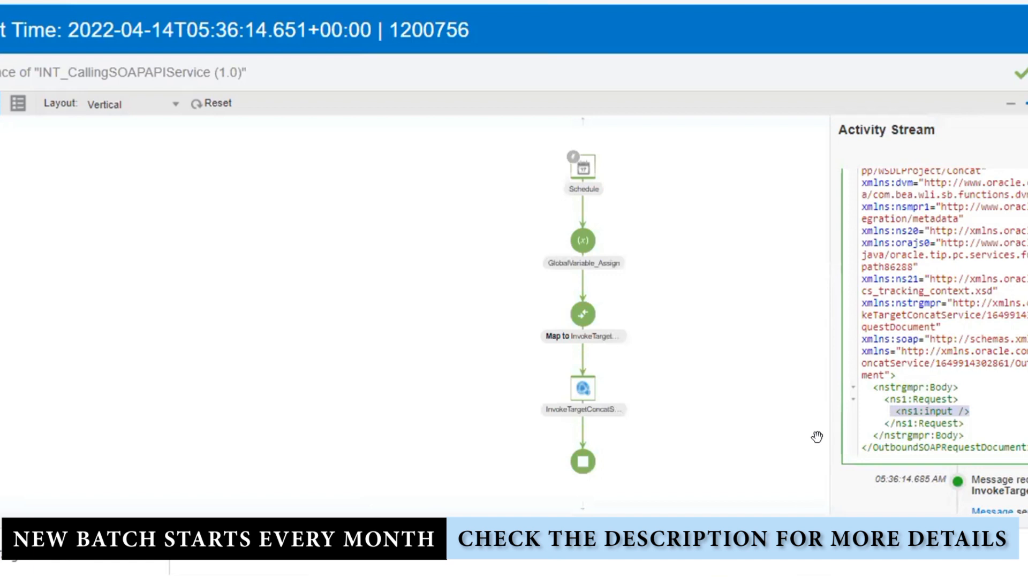
pyautogui.scroll(10, 979, 359)
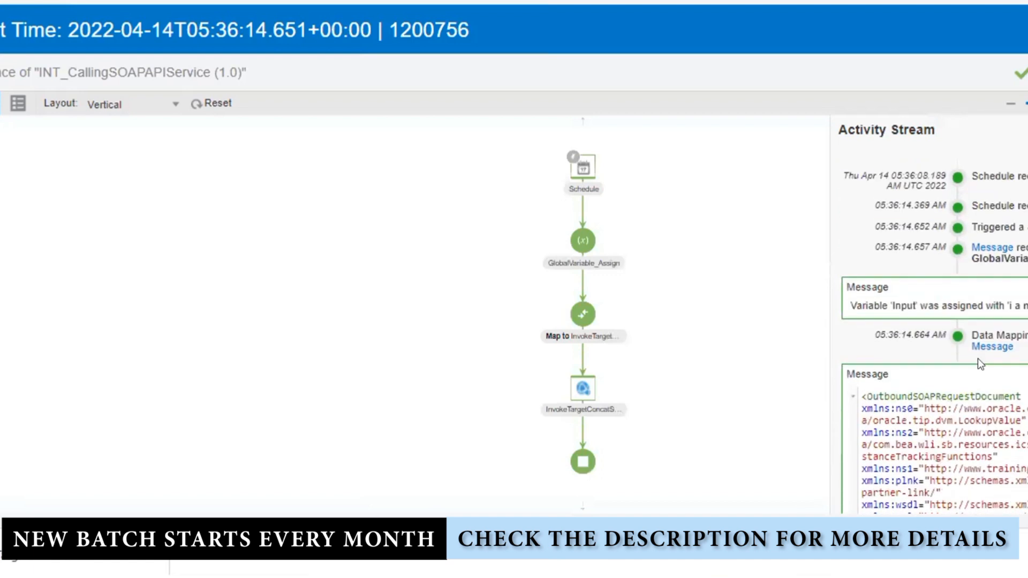
pyautogui.scroll(-8, 977, 358)
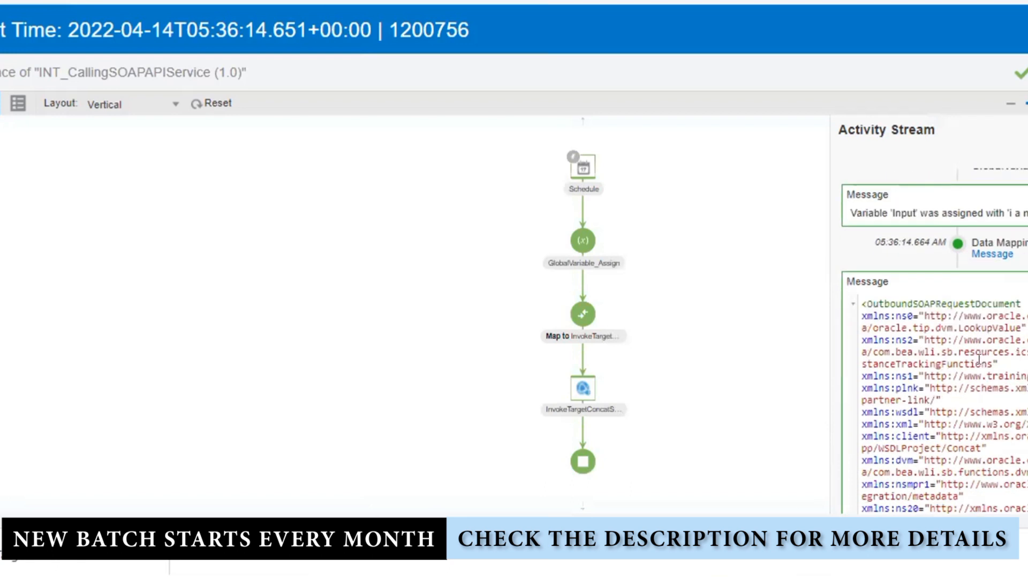
pyautogui.scroll(-3, 979, 359)
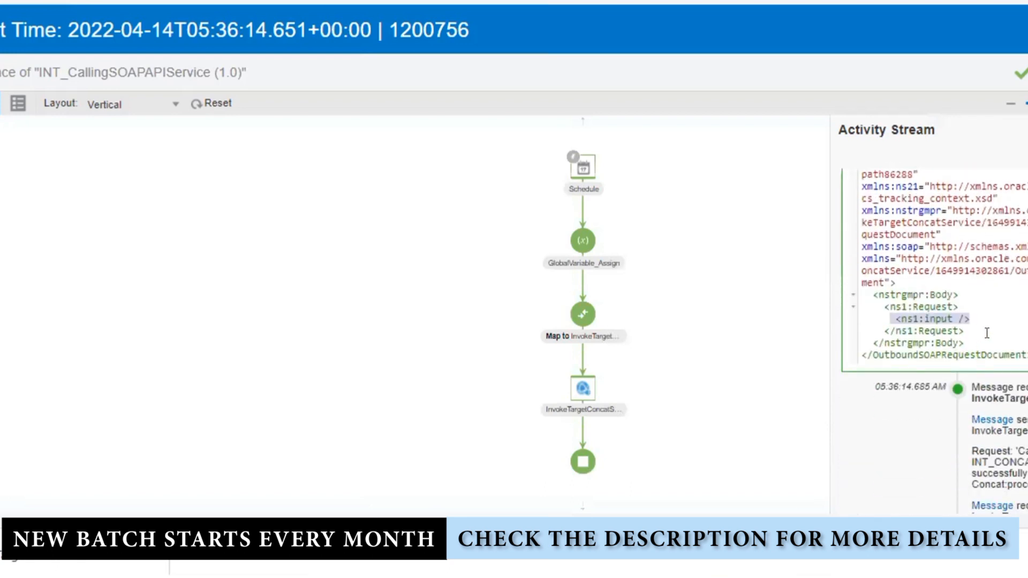
pyautogui.scroll(8, 987, 333)
pyautogui.press('F5')
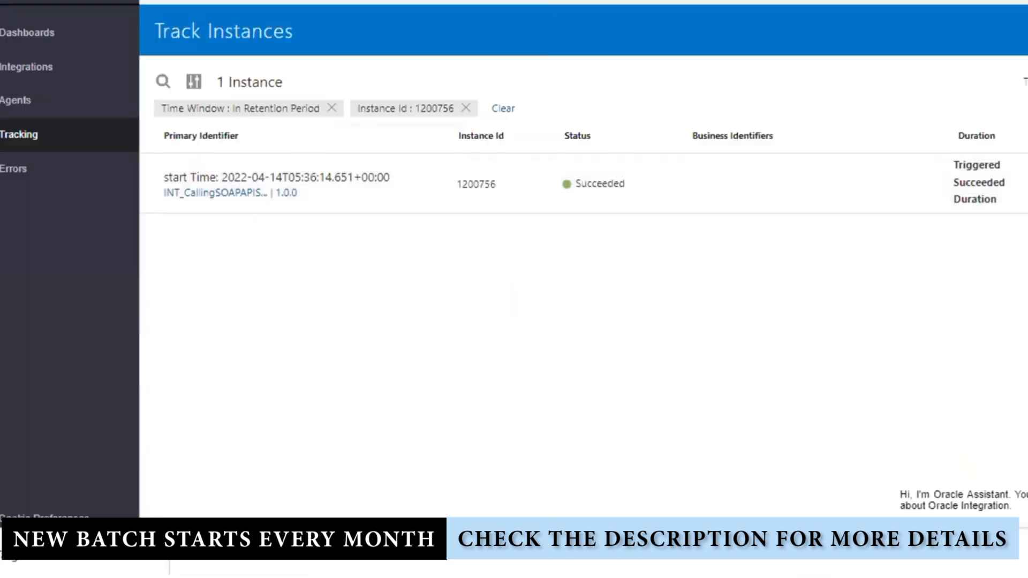
# Go back to the Integrations list and deactivate INT_CallingSOAPAPIService
pyautogui.click(8, 3)
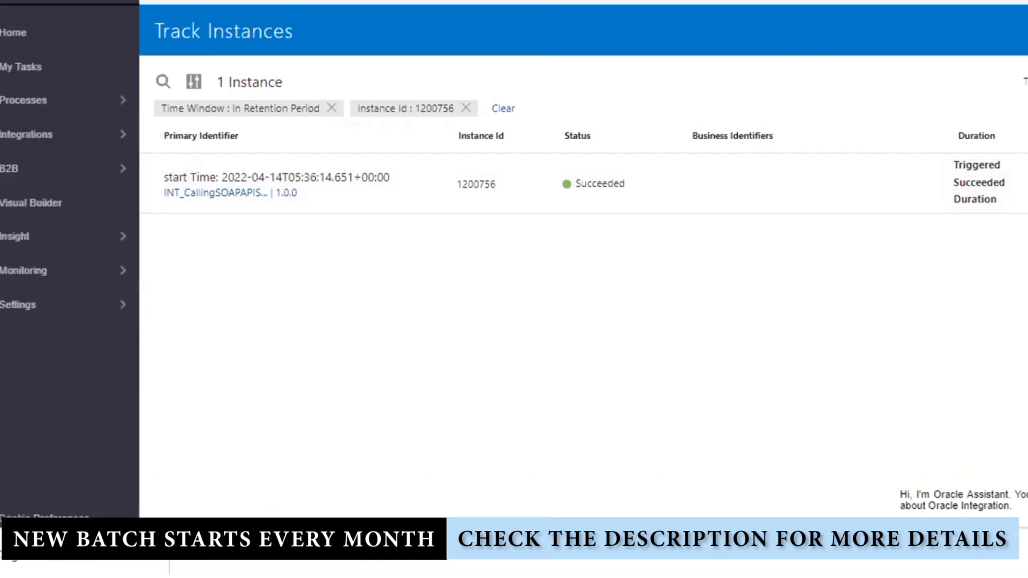
pyautogui.click(62, 134)
pyautogui.click(62, 34)
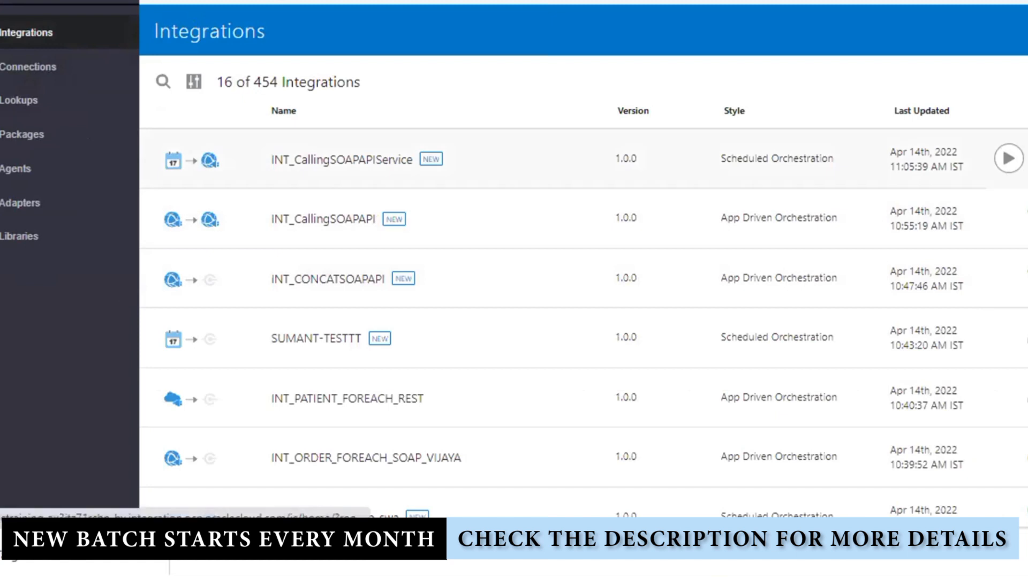
pyautogui.click(1010, 155)
pyautogui.click(741, 327)
# In the Map to InvokeTargetConcatService, replace ns1:input's $Input with the text 'i am a OIC consul'
pyautogui.click(759, 321)
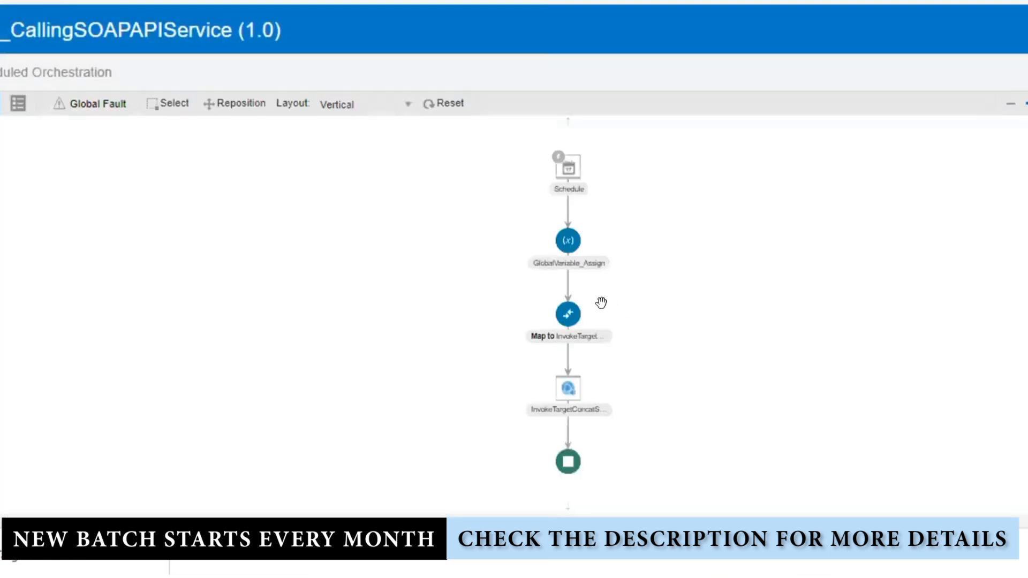
pyautogui.click(571, 317)
pyautogui.click(583, 295)
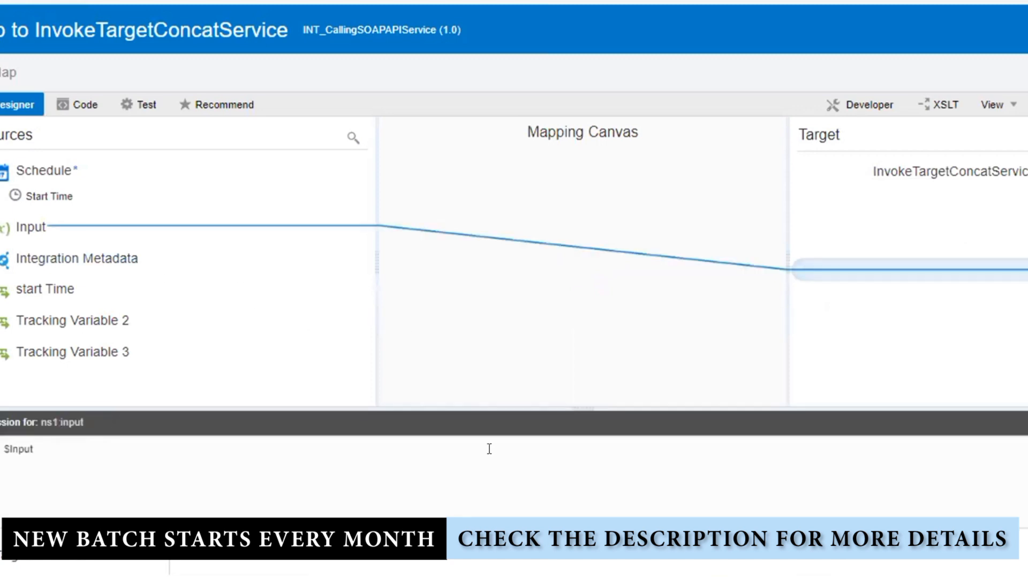
pyautogui.moveTo(489, 450); pyautogui.dragTo(3, 449)
pyautogui.press('BackSpace')
pyautogui.write('"i am a OIC consul')
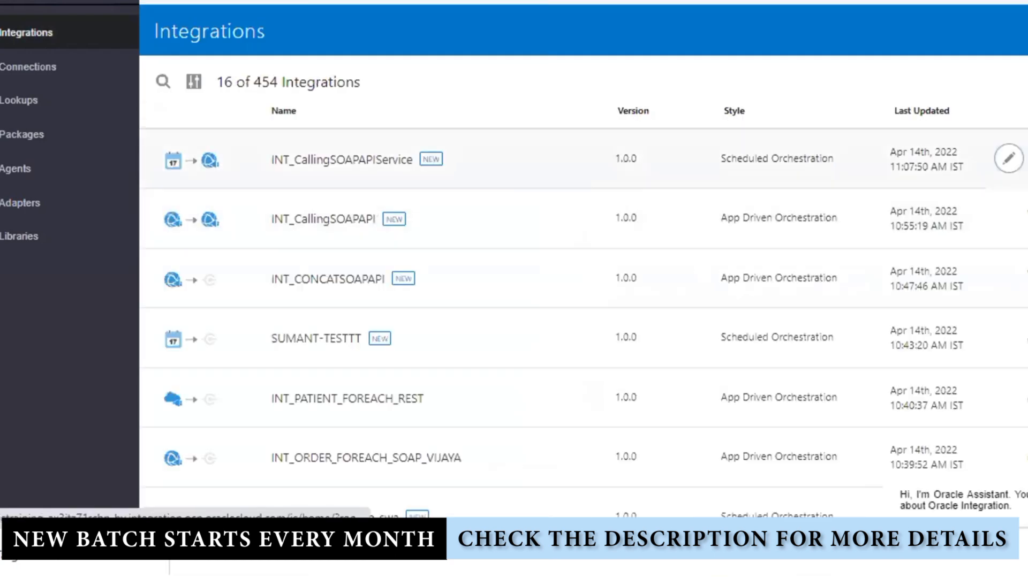
# Reactivate INT_CallingSOAPAPIService and dismiss the activation notice
pyautogui.click(1005, 156)
pyautogui.click(729, 444)
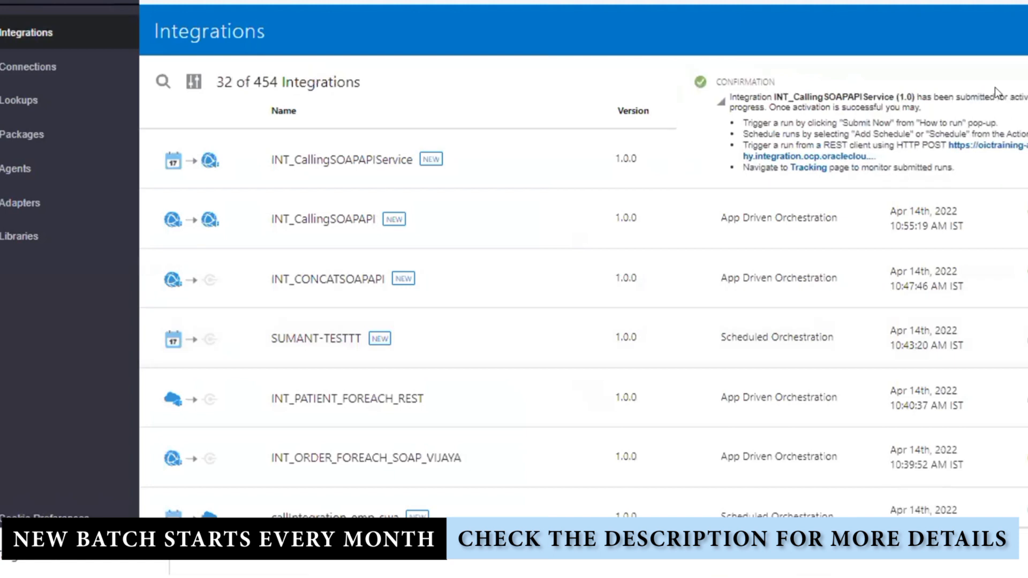
pyautogui.click(996, 88)
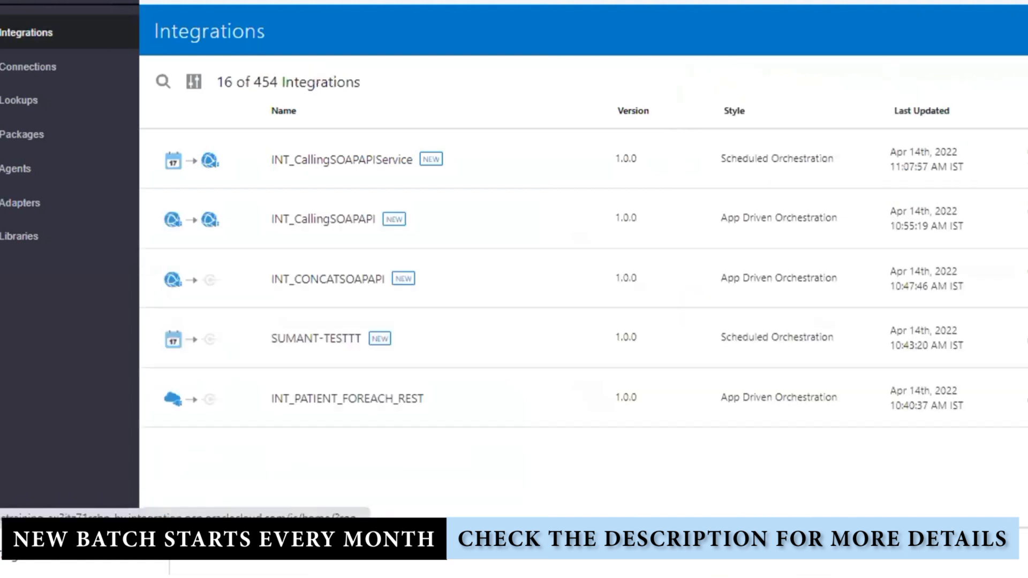
# Run it immediately with Submit Now and open tracking for new instance 1200757
pyautogui.moveTo(1008, 159)
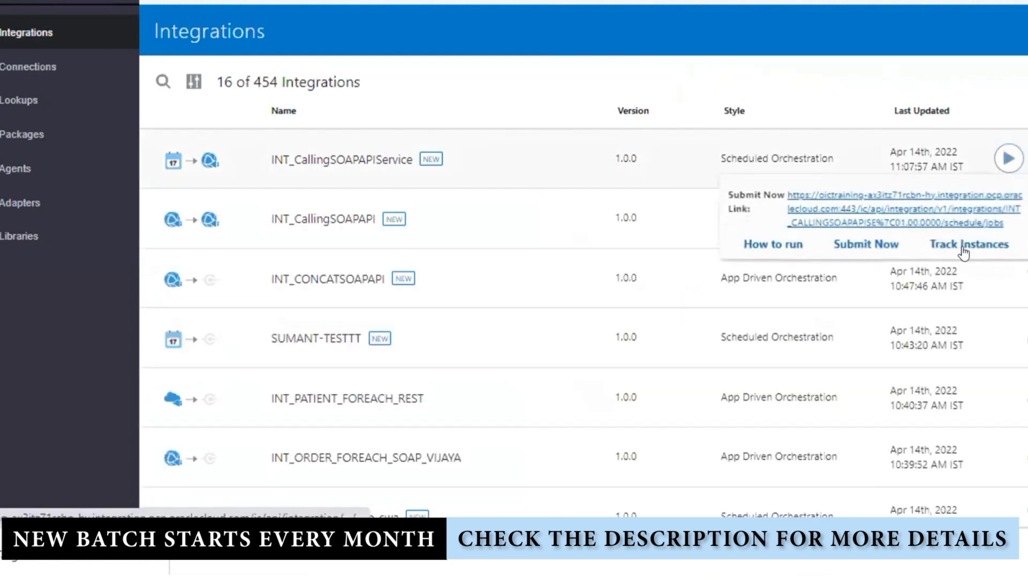
pyautogui.click(878, 245)
pyautogui.click(854, 372)
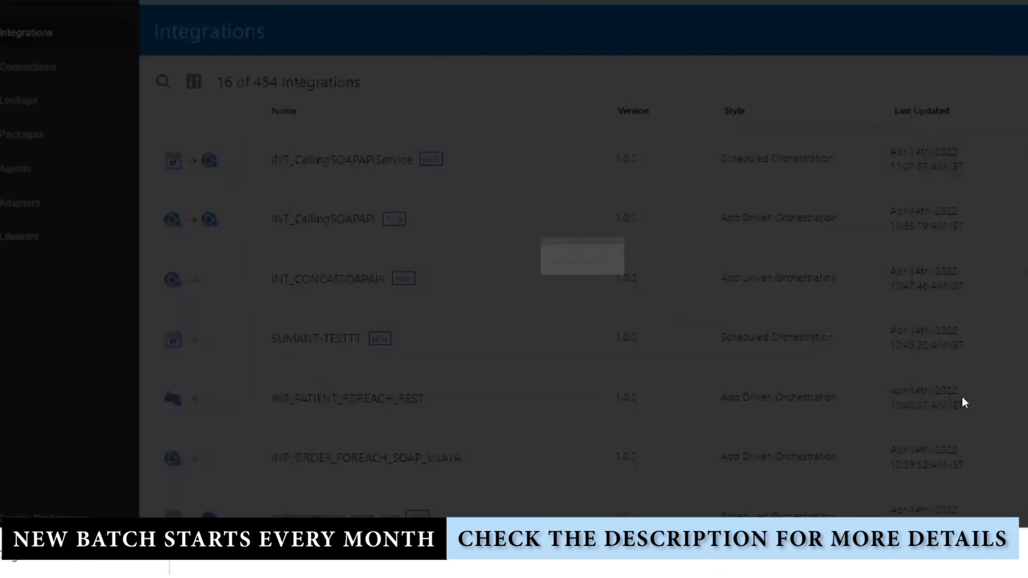
pyautogui.click(786, 112)
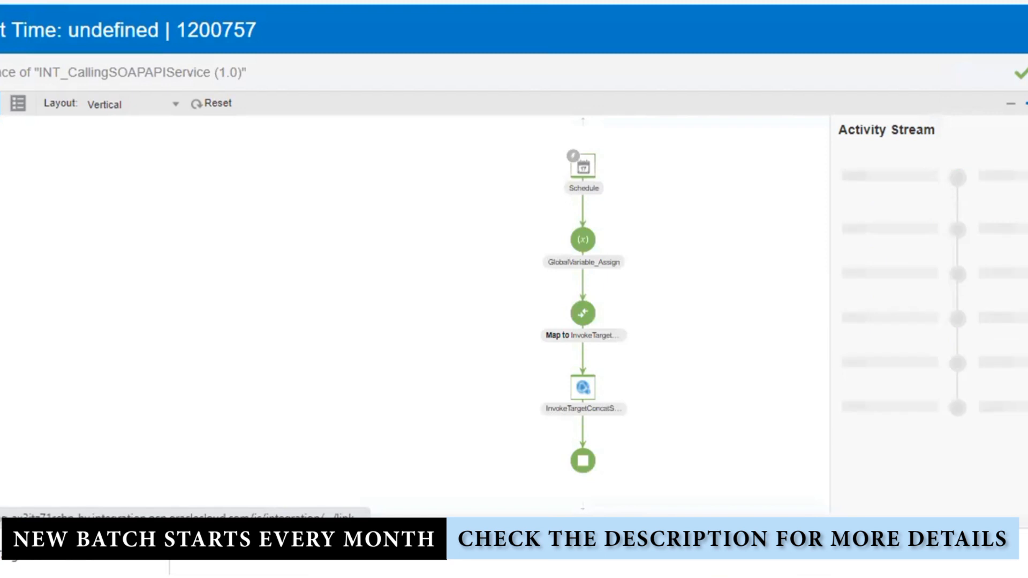
# Check the Input variable value and the text input sent in the concat service request
pyautogui.click(1019, 260)
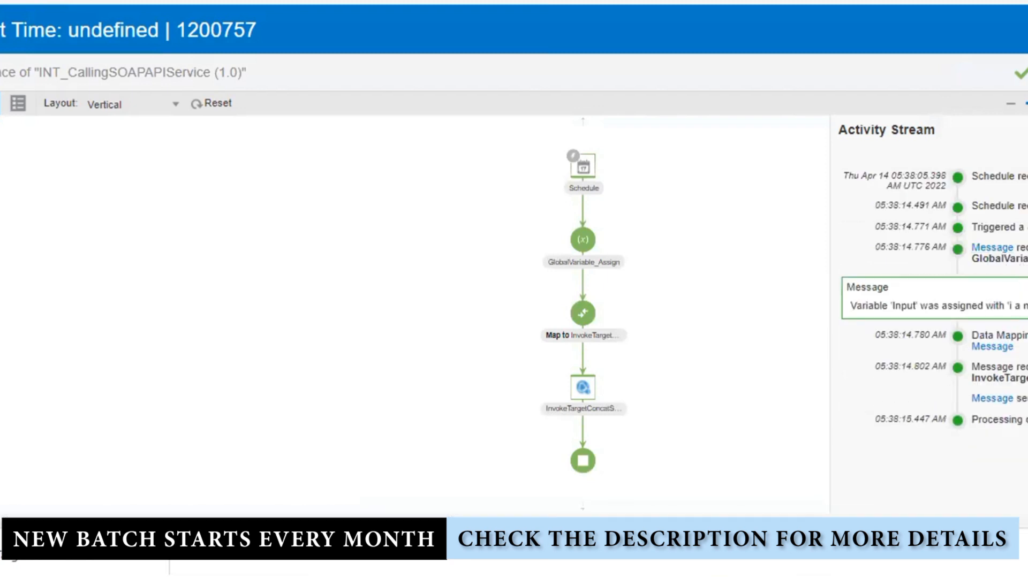
pyautogui.click(991, 398)
pyautogui.scroll(-5, 942, 321)
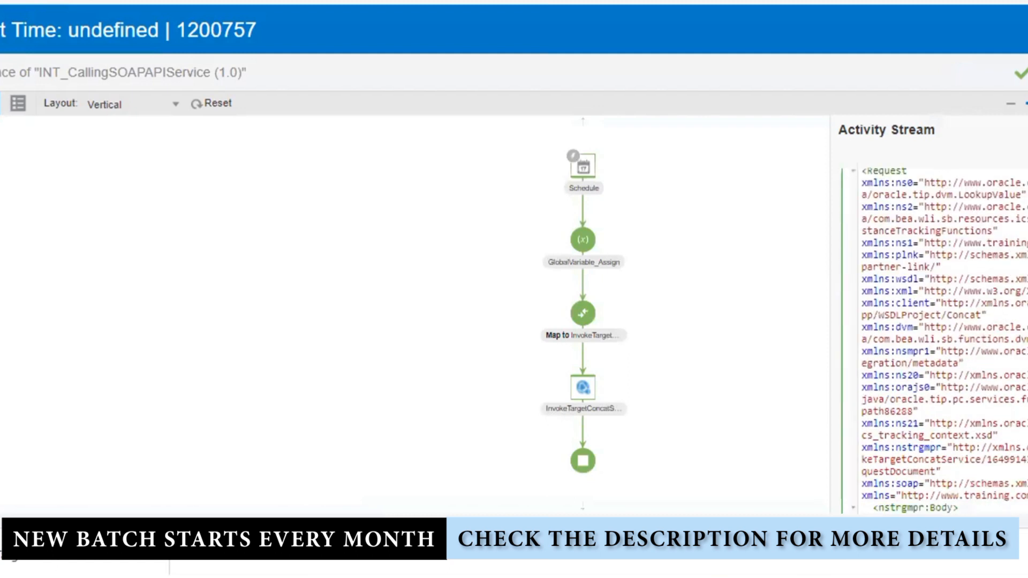
pyautogui.moveTo(959, 421); pyautogui.dragTo(1025, 422)
pyautogui.scroll(10, 935, 322)
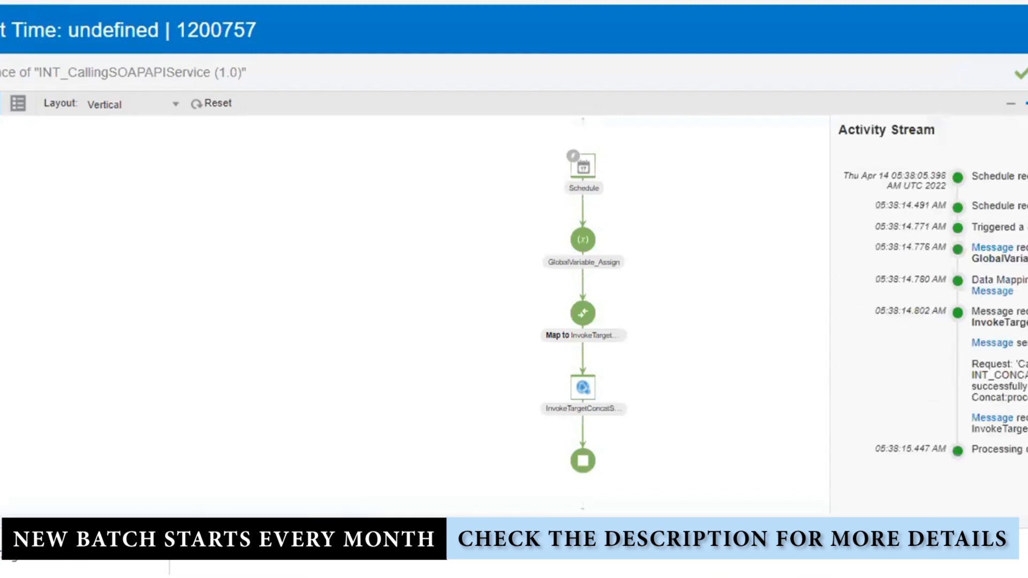
# Expand the response message to check the concatenated output, then return to the main menu
pyautogui.click(979, 419)
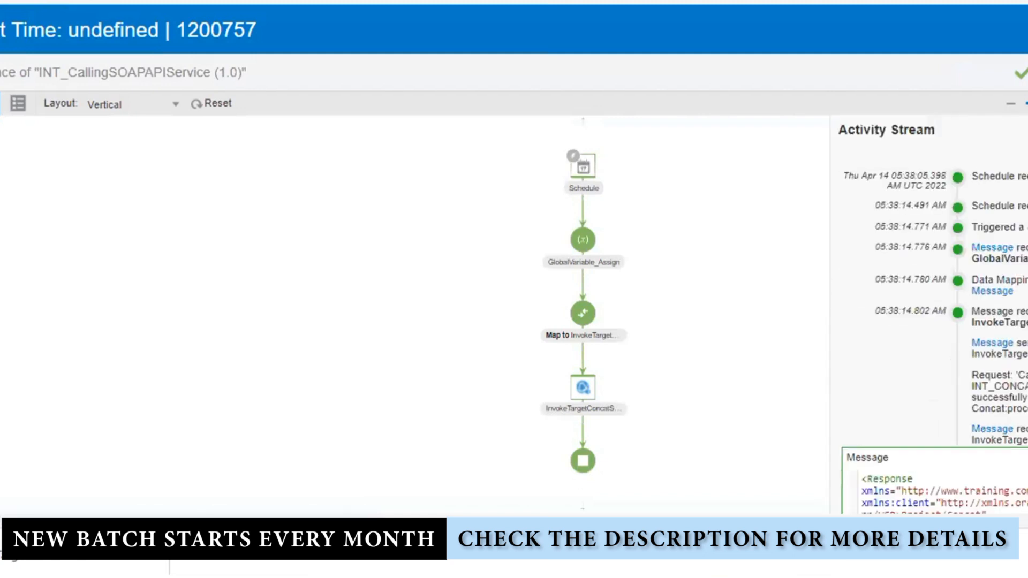
pyautogui.scroll(-5, 934, 348)
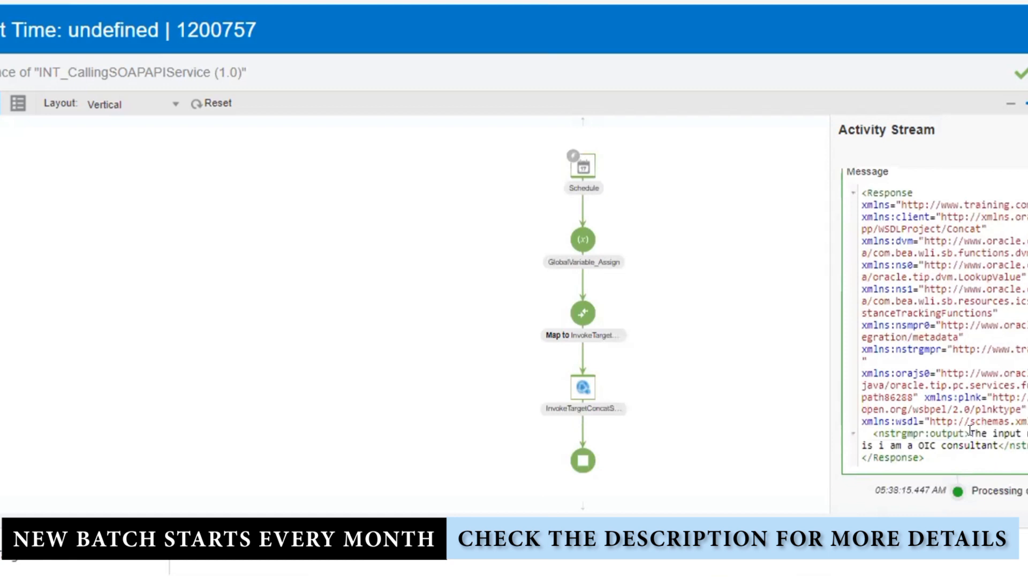
pyautogui.moveTo(970, 434); pyautogui.dragTo(995, 440)
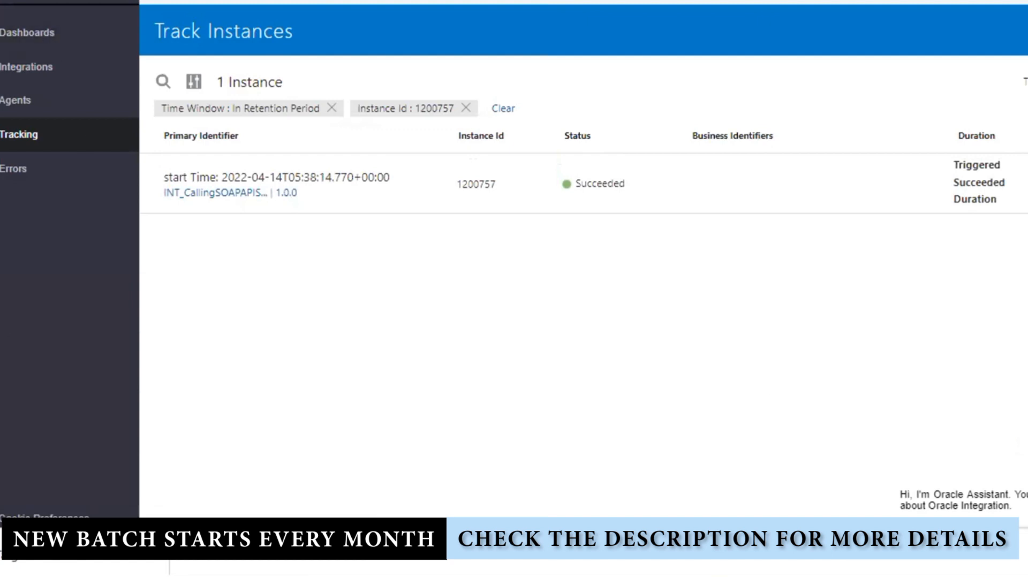
pyautogui.click(10, 2)
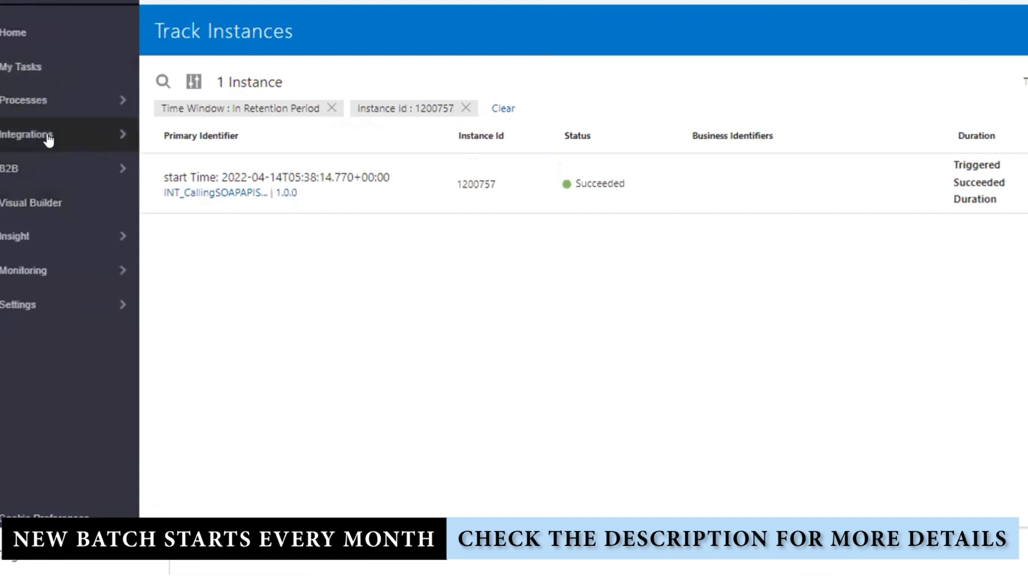
# In the Integrations list, note the INT_CONCATSOAPAPI name and deactivate INT_CallingSOAPAPIService
pyautogui.click(46, 136)
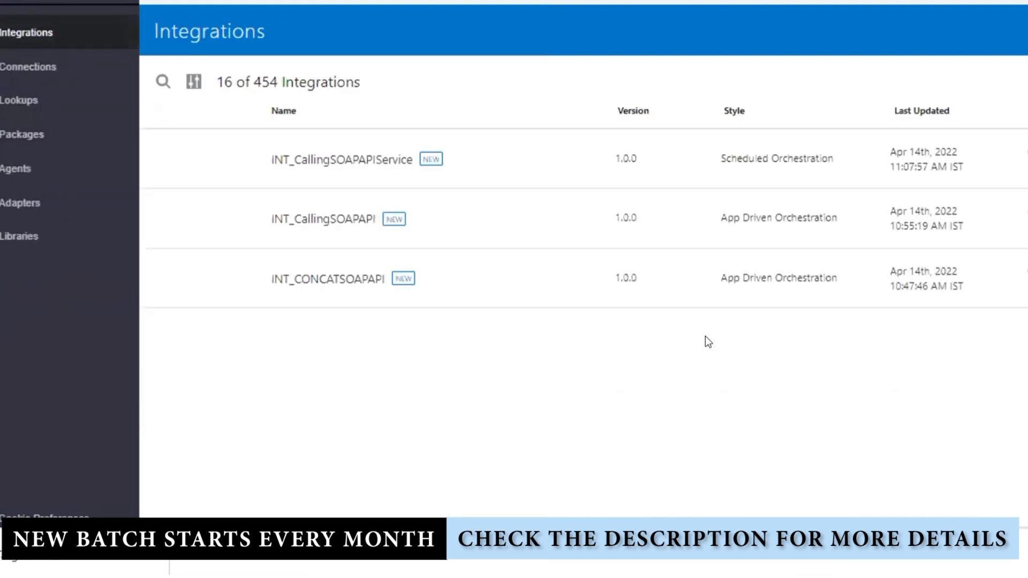
pyautogui.scroll(1, 1013, 257)
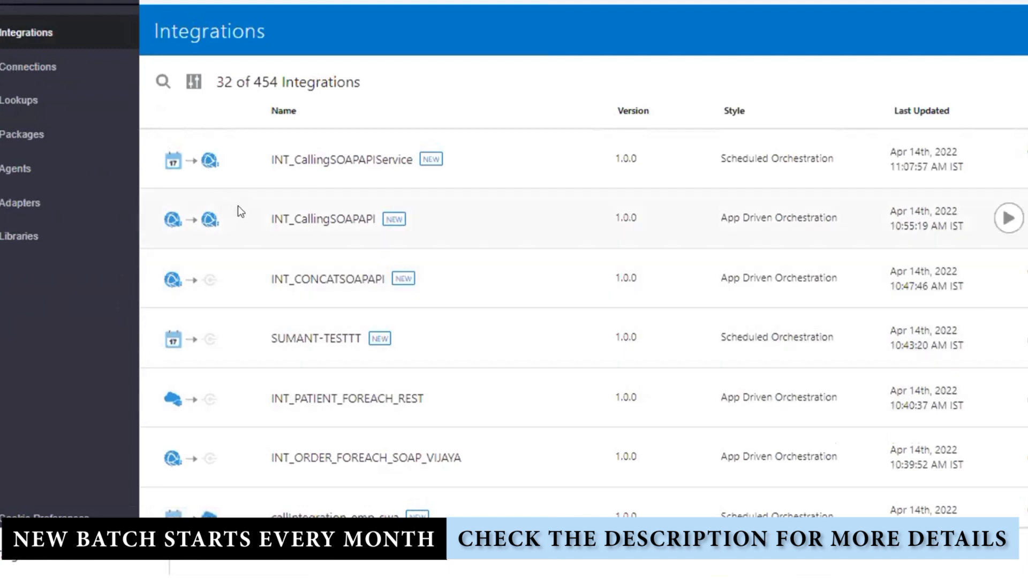
pyautogui.moveTo(239, 209); pyautogui.dragTo(336, 224)
pyautogui.click(473, 312)
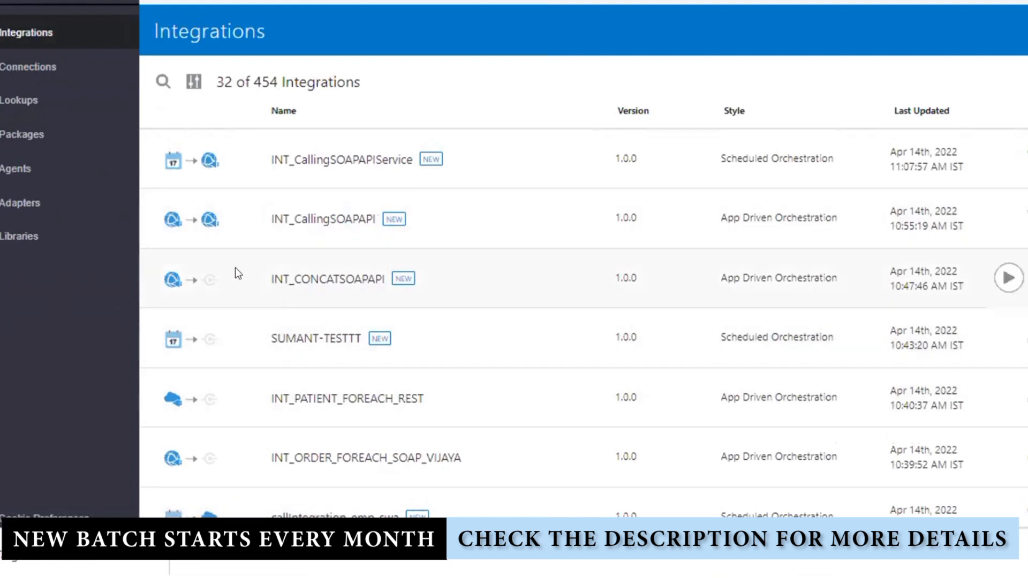
pyautogui.moveTo(271, 279); pyautogui.dragTo(379, 282)
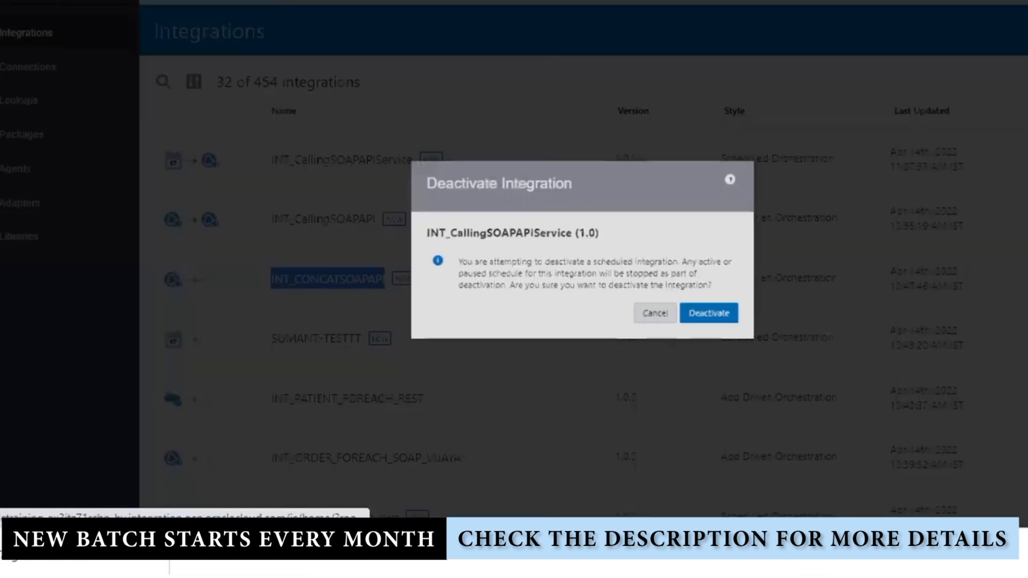
pyautogui.click(729, 320)
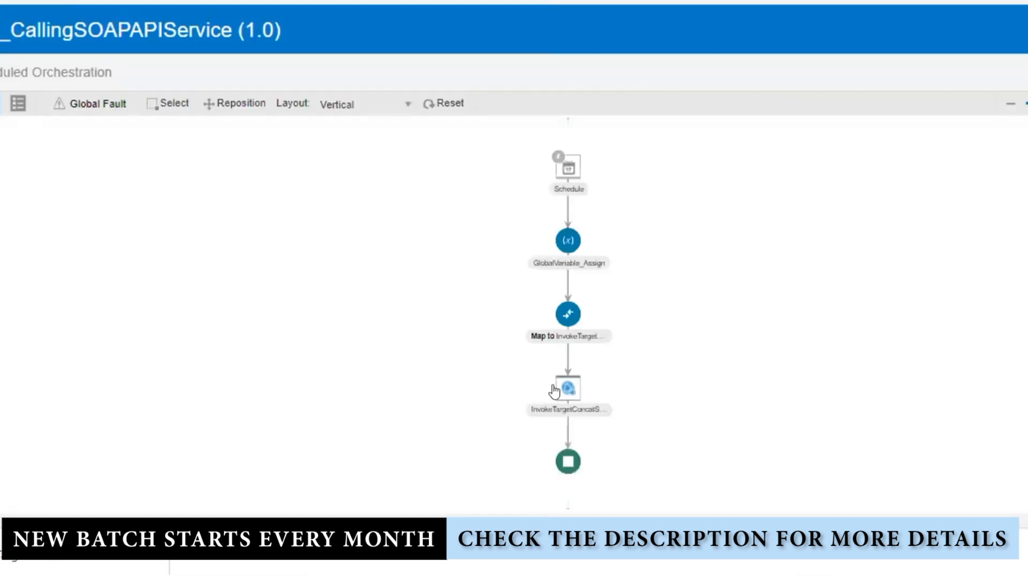
# Delete the InvokeTargetConcatService invoke step from the orchestration
pyautogui.click(560, 390)
pyautogui.click(592, 385)
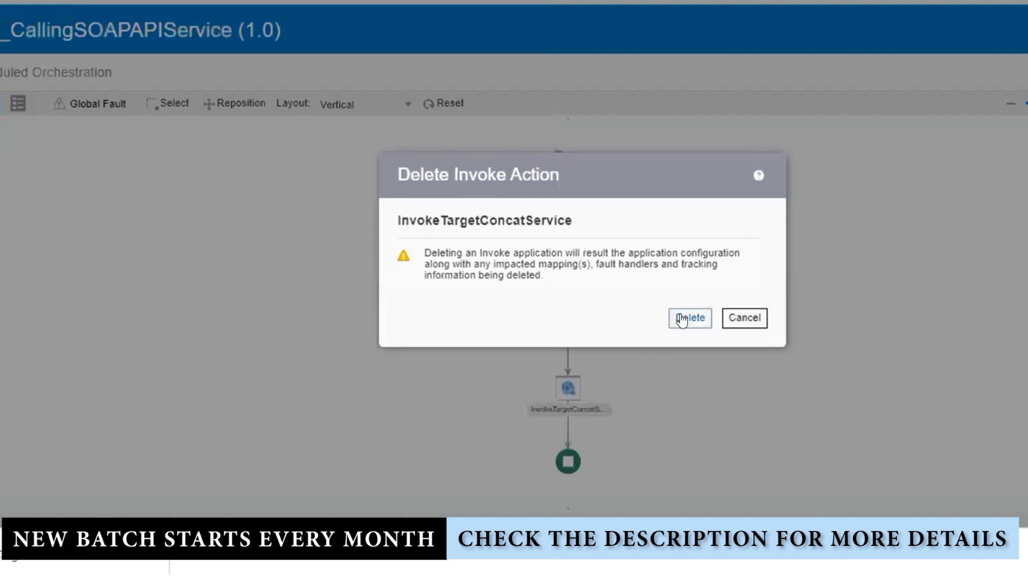
pyautogui.click(683, 320)
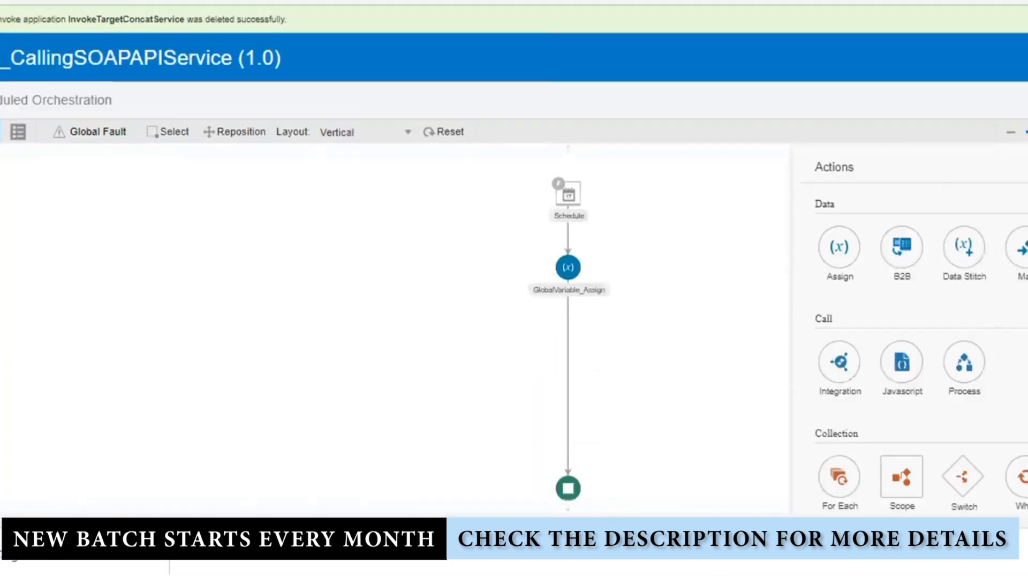
# Add a local integration invoke InvokeChildOIC below GlobalVariable_Assign, calling INT_CONCATSOAPAPI's process operation
pyautogui.moveTo(845, 366); pyautogui.dragTo(566, 376)
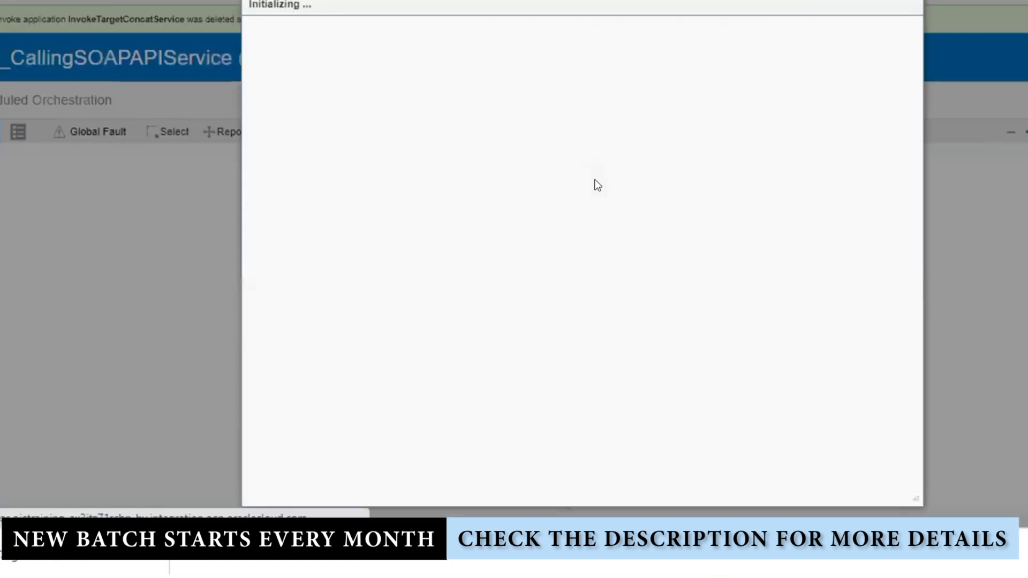
pyautogui.click(801, 30)
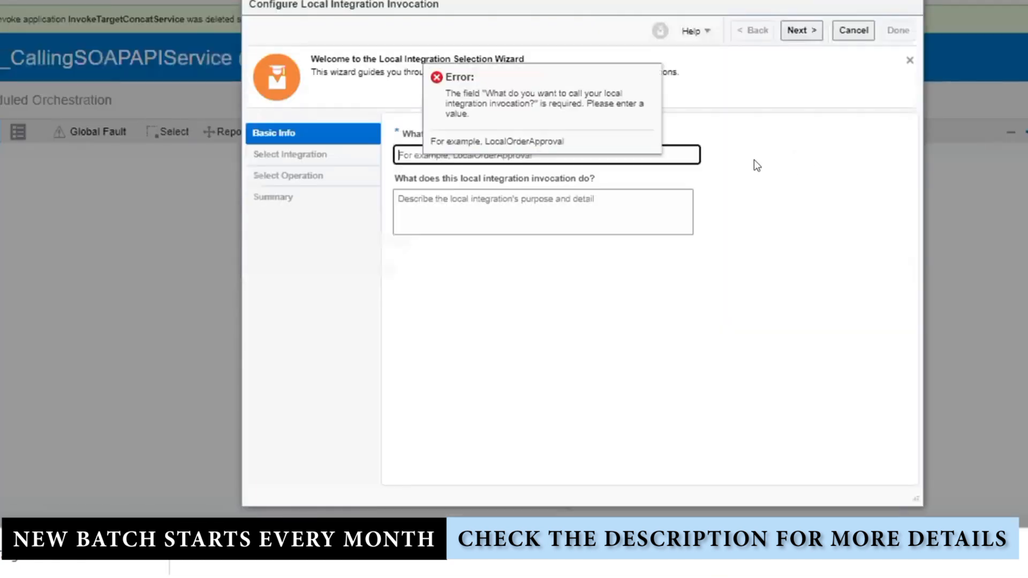
pyautogui.write('C')
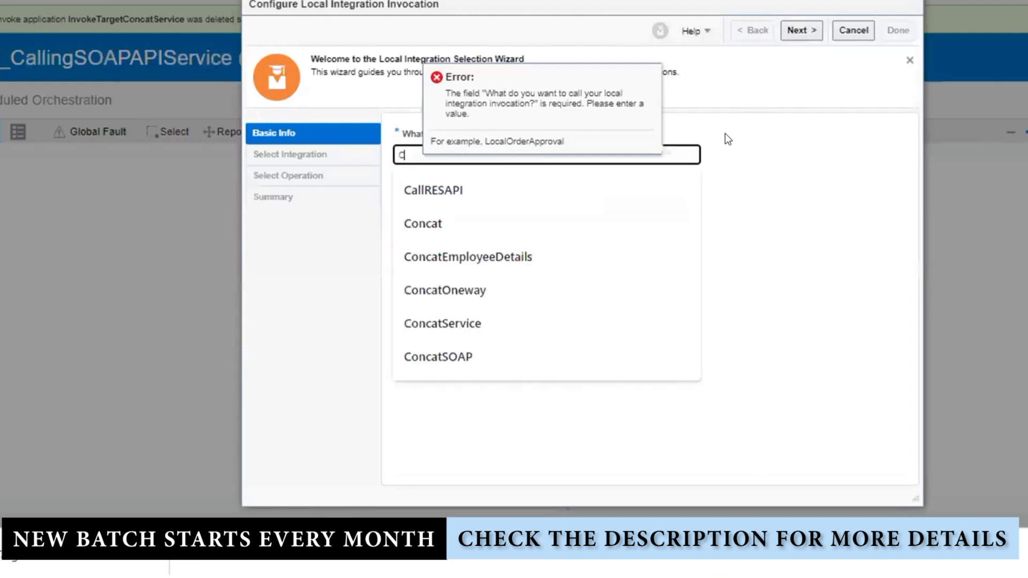
pyautogui.press('BackSpace')
pyautogui.write('Invo')
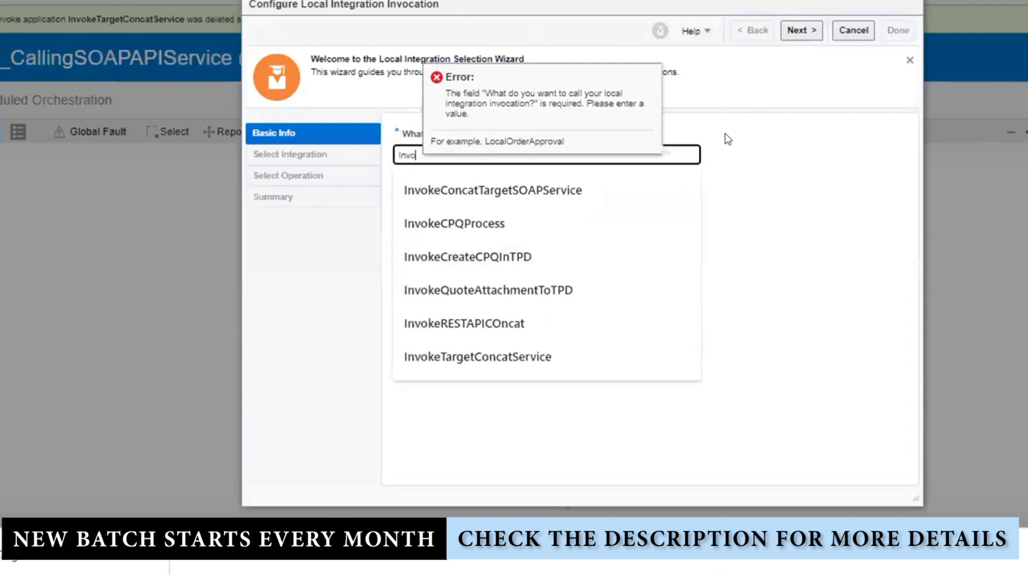
pyautogui.write('ke')
pyautogui.write('Cal')
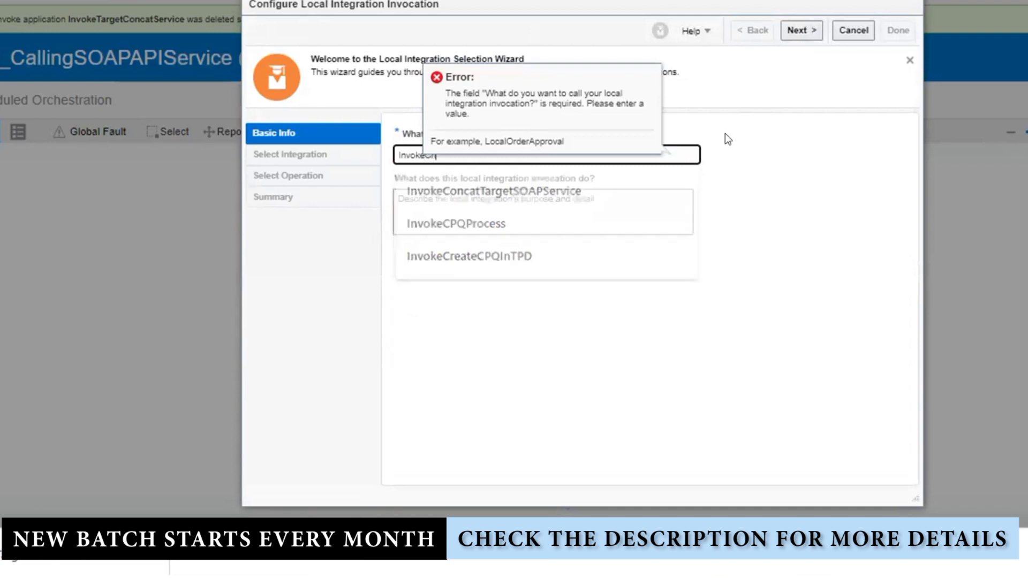
pyautogui.write('ldOI')
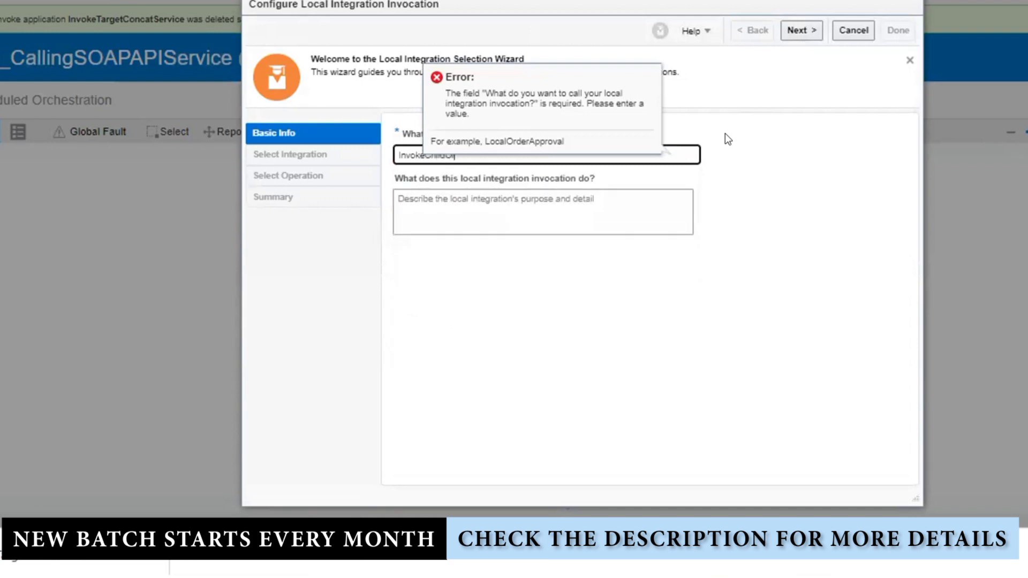
pyautogui.write('C')
pyautogui.click(802, 31)
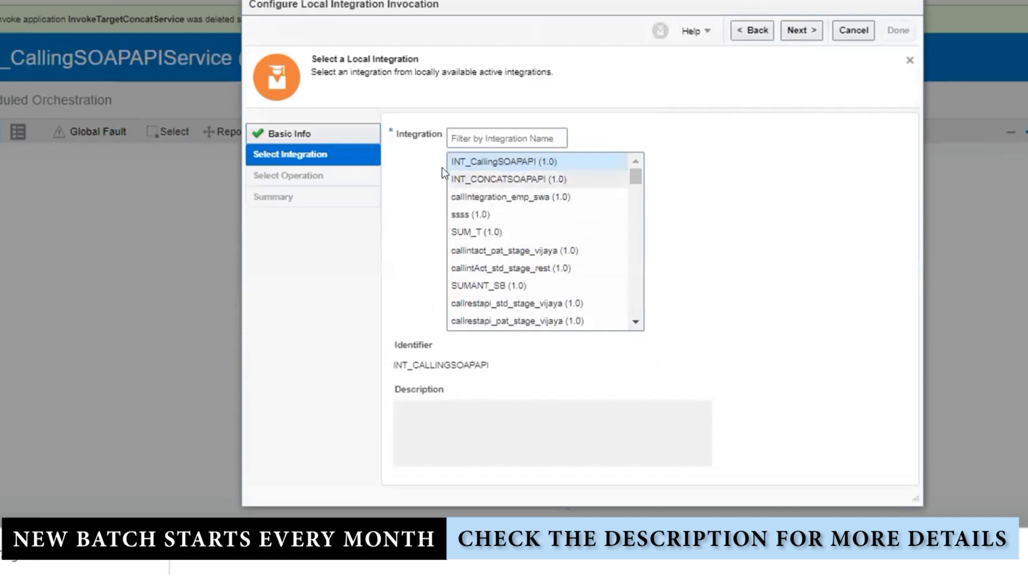
pyautogui.click(499, 179)
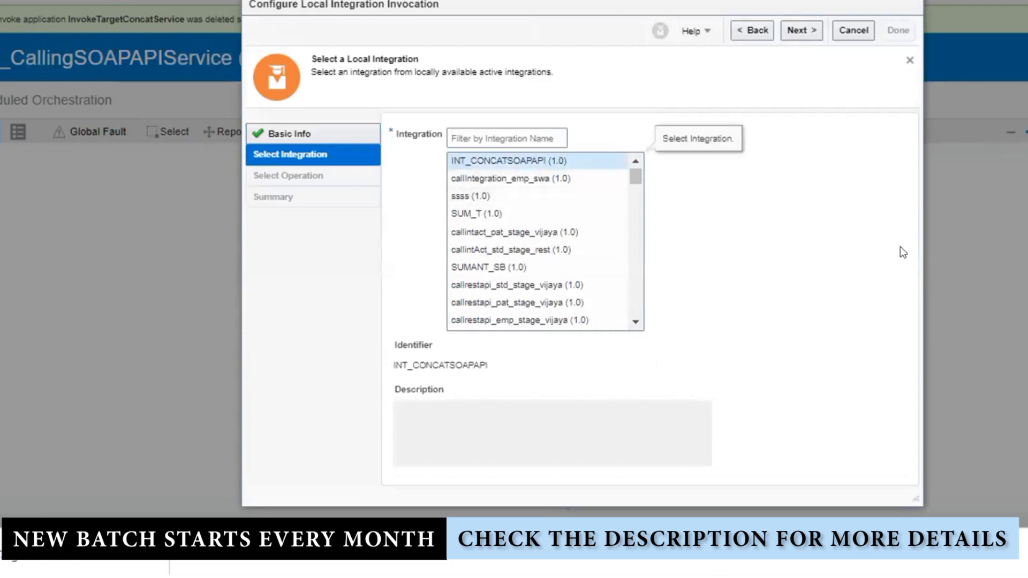
pyautogui.click(790, 26)
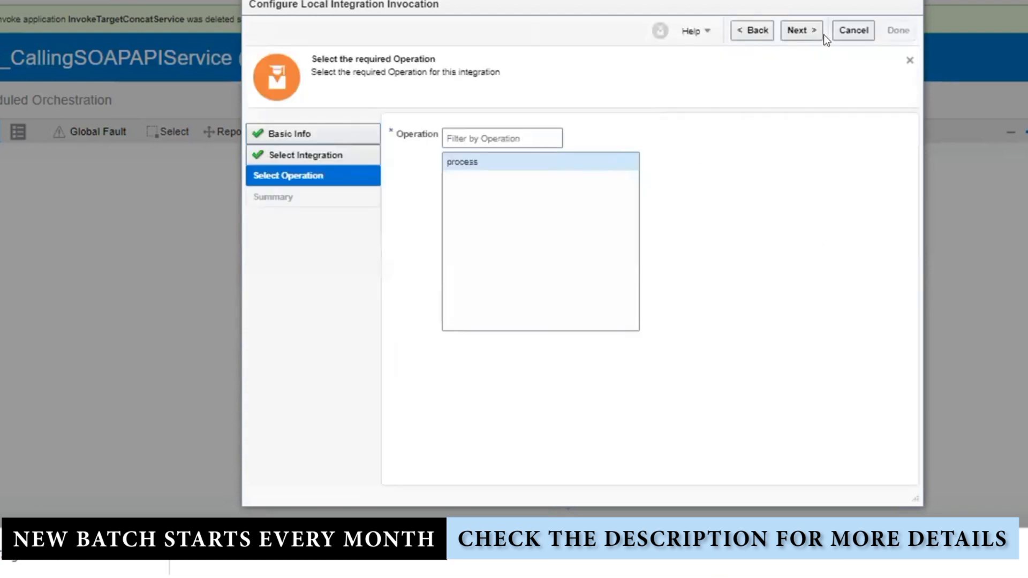
pyautogui.click(821, 32)
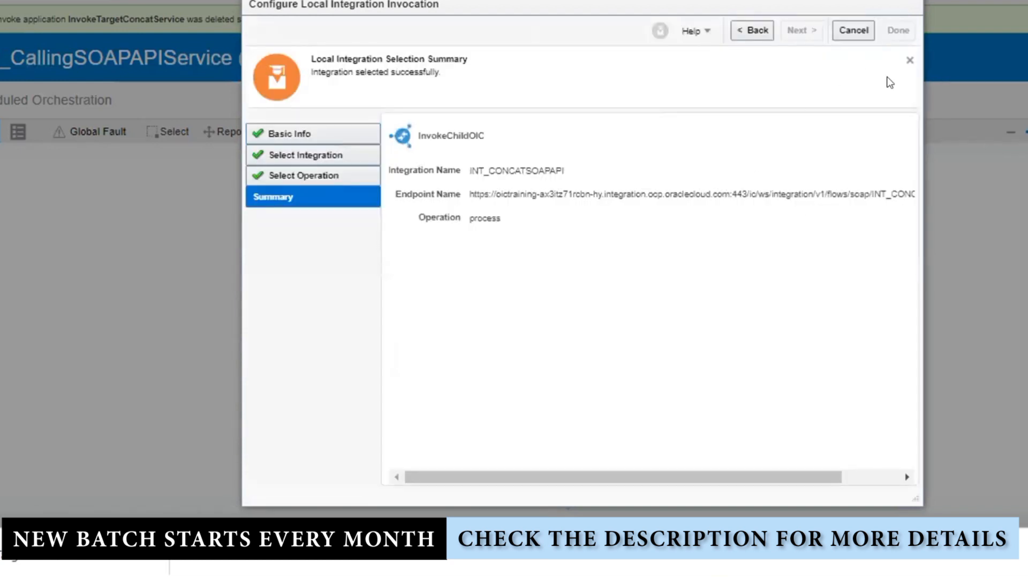
pyautogui.click(898, 30)
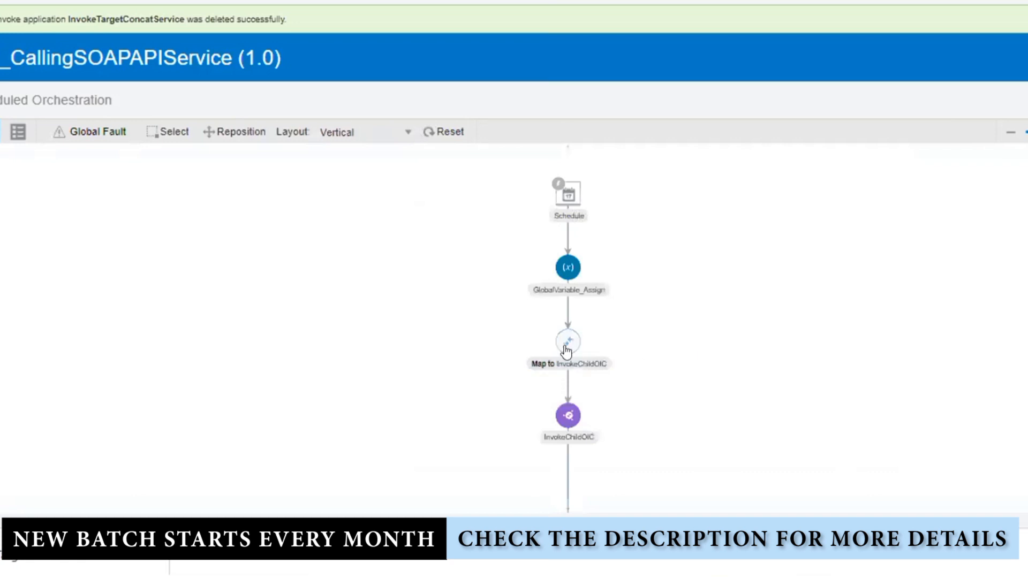
# In Map to InvokeChildOIC, map the Input variable onto the InvokeChildOIC request and close the mapper
pyautogui.click(566, 351)
pyautogui.click(594, 324)
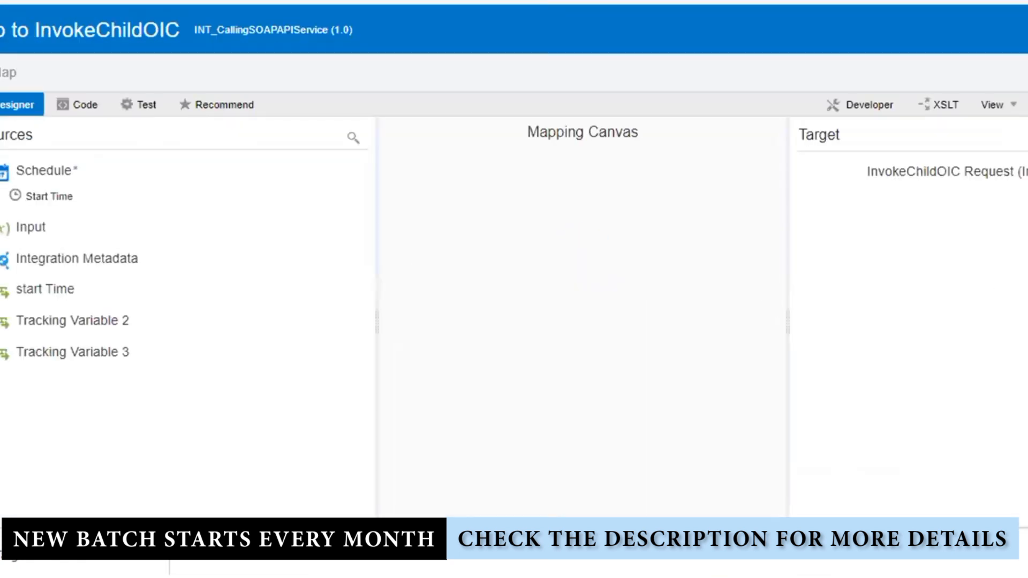
pyautogui.rightClick(940, 198)
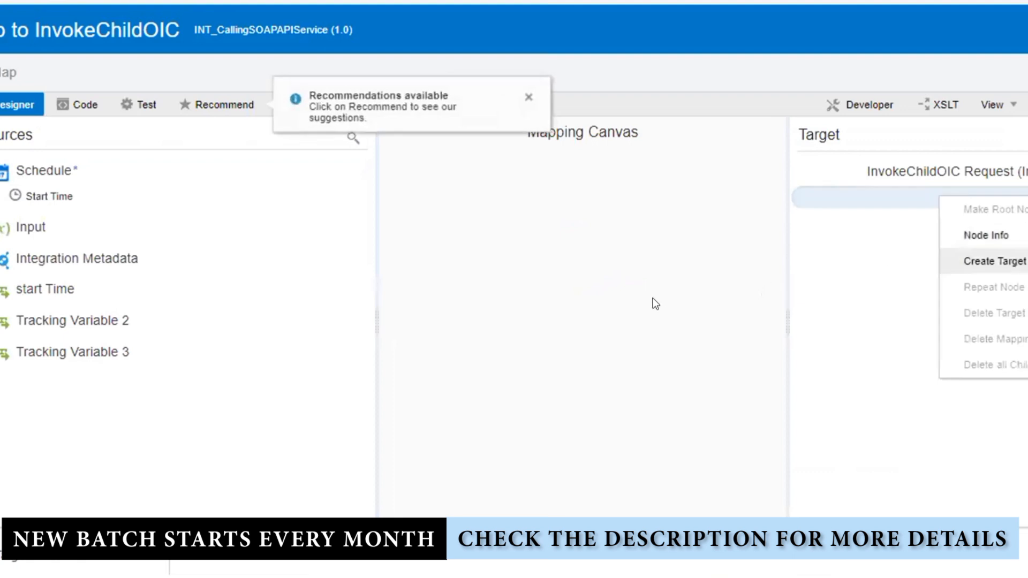
pyautogui.click(505, 293)
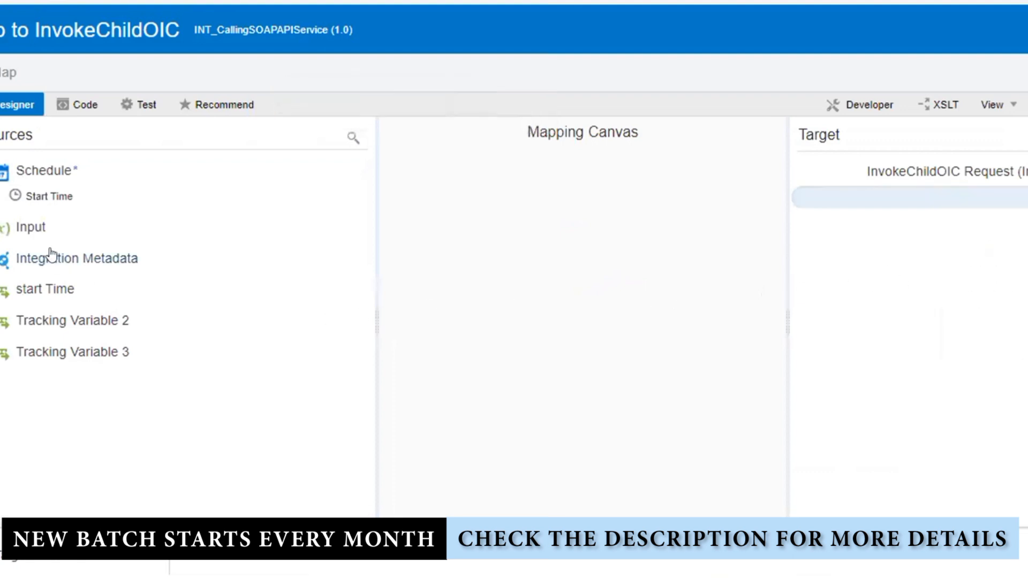
pyautogui.moveTo(31, 231); pyautogui.dragTo(964, 198)
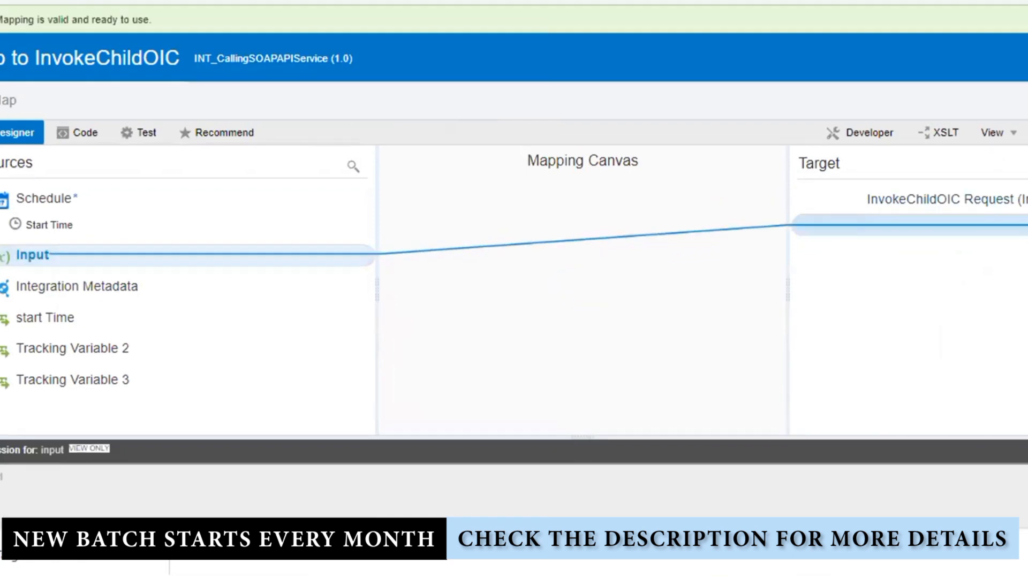
pyautogui.click(1024, 58)
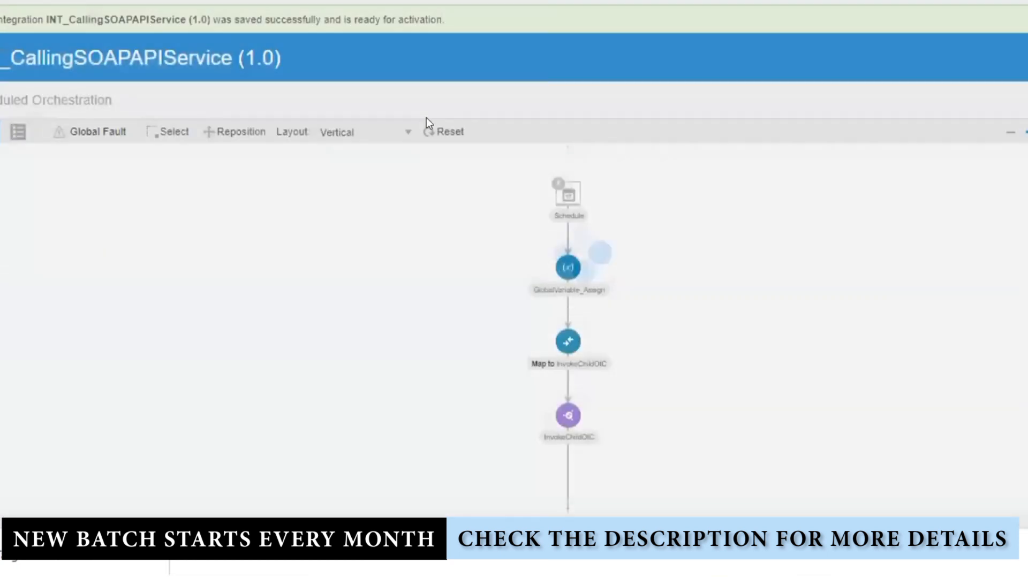
# Reset the integration diagram view and switch it to horizontal layout
pyautogui.click(448, 132)
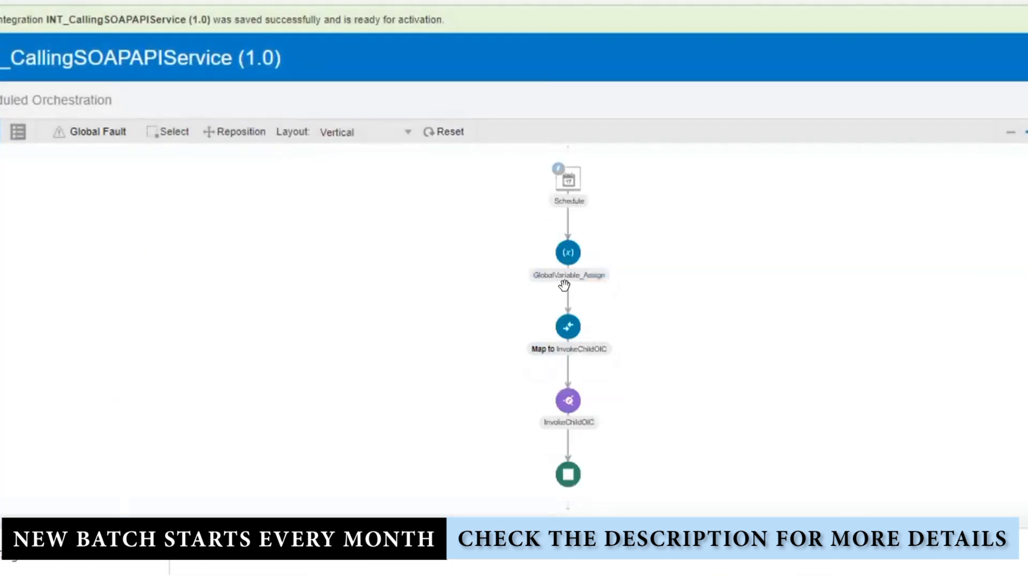
pyautogui.click(342, 132)
pyautogui.click(349, 156)
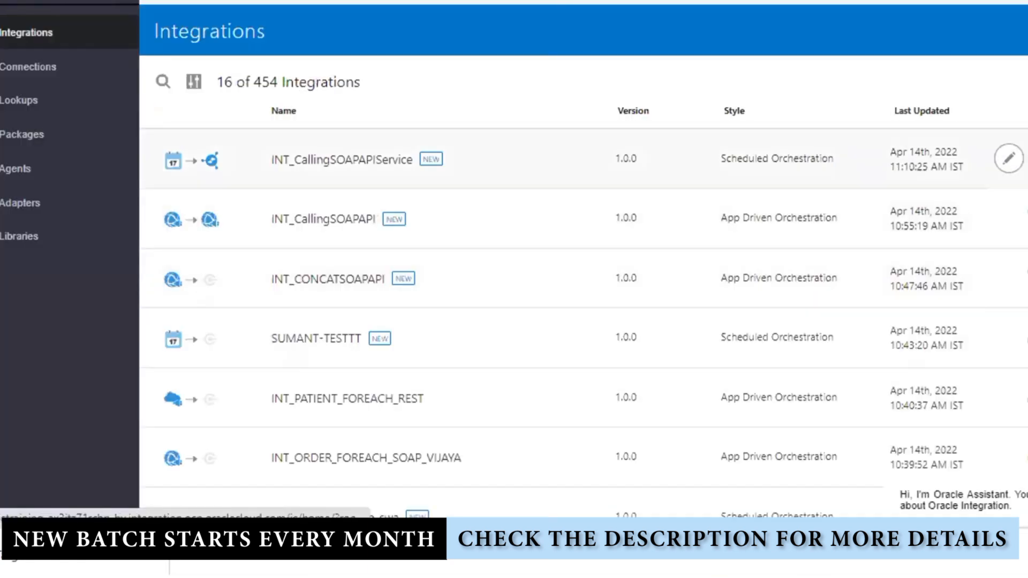
# Activate INT_CallingSOAPAPIService, run it with Submit Now, and open tracking for instance 1200758
pyautogui.click(1010, 156)
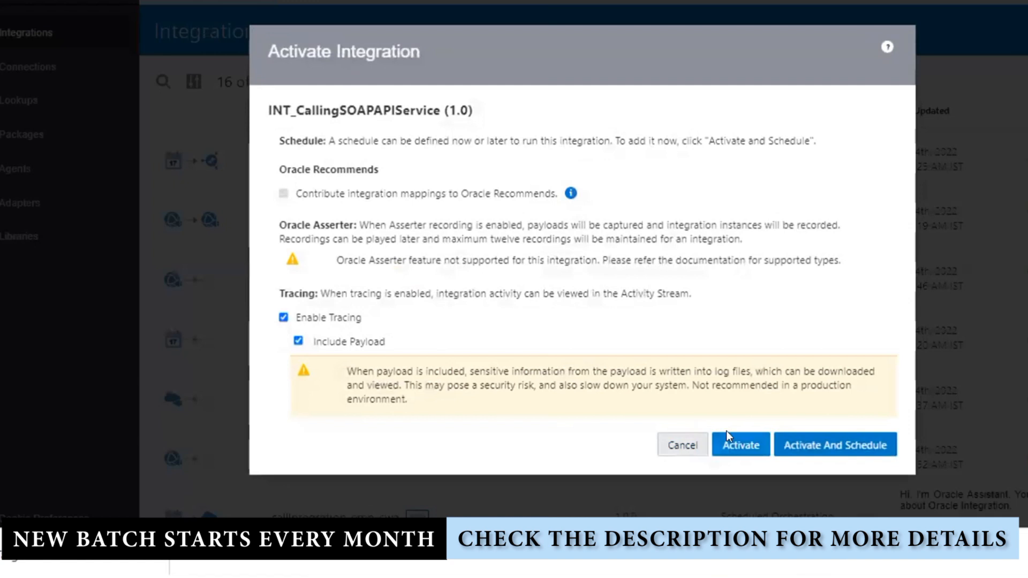
pyautogui.click(727, 437)
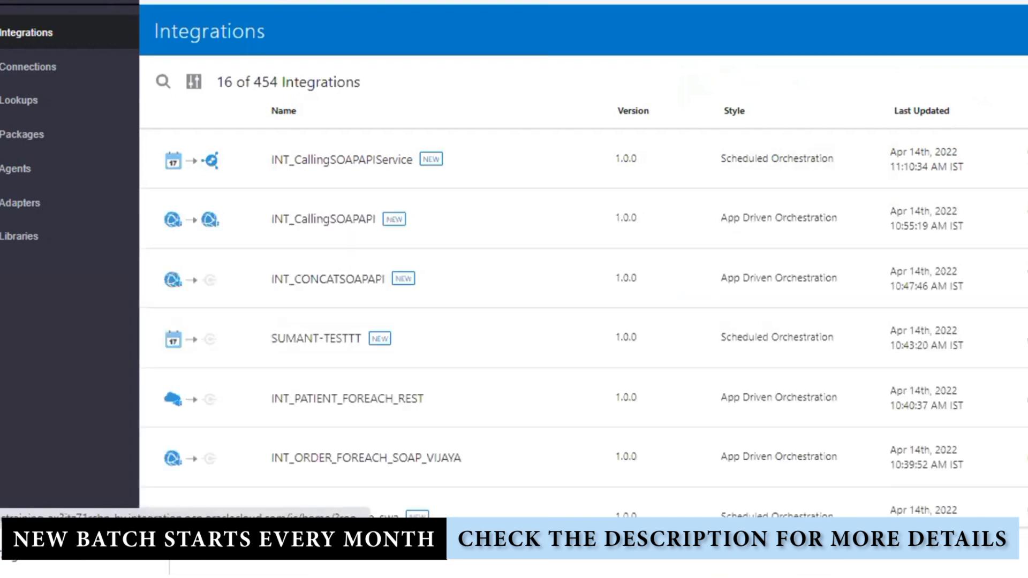
pyautogui.click(1007, 159)
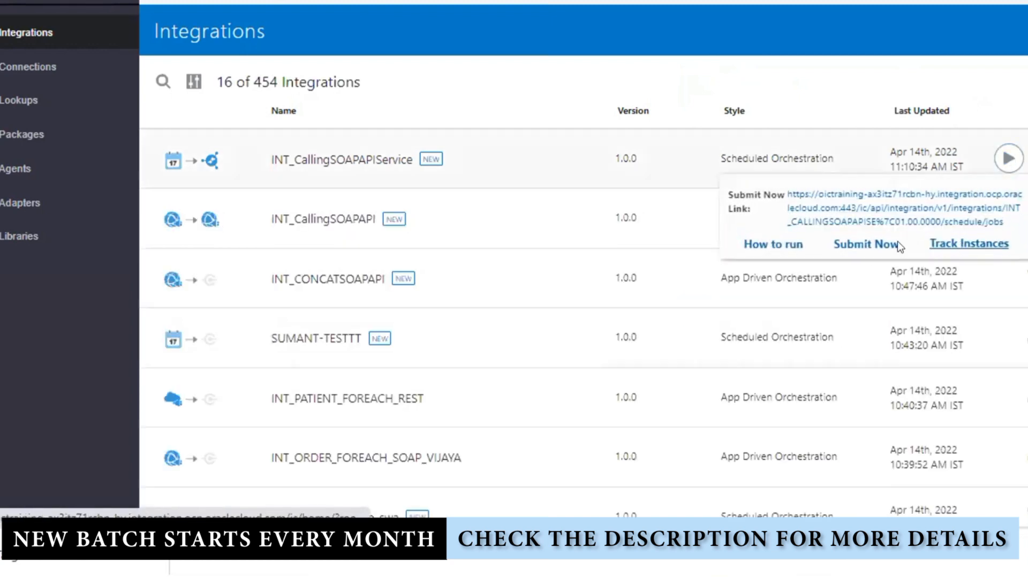
pyautogui.click(865, 248)
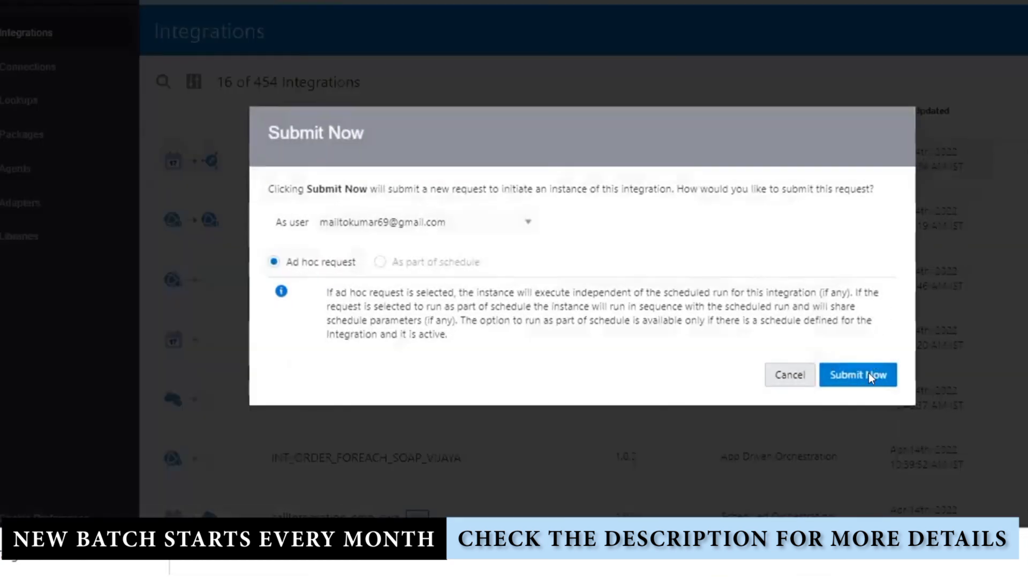
pyautogui.click(868, 375)
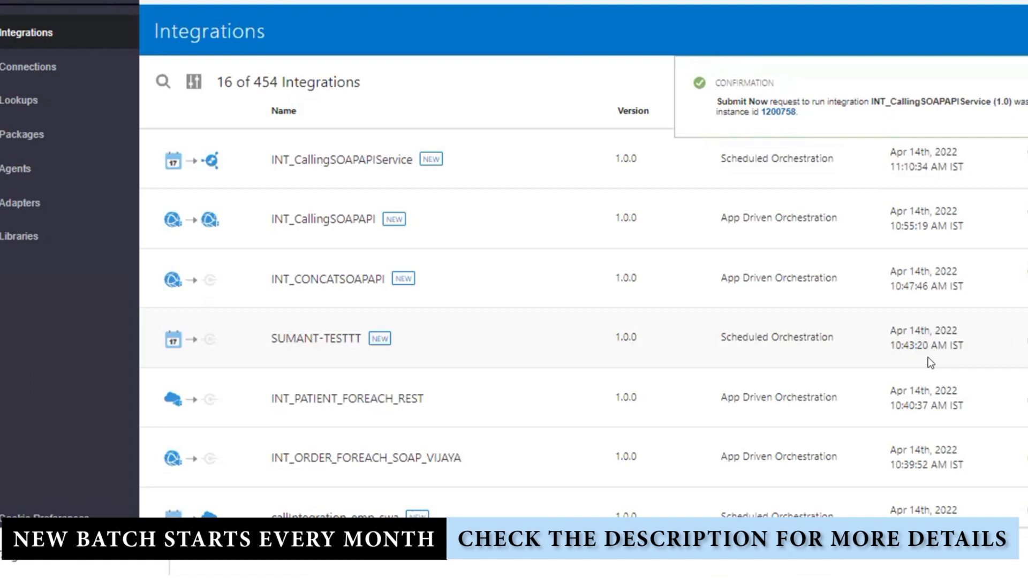
pyautogui.click(783, 106)
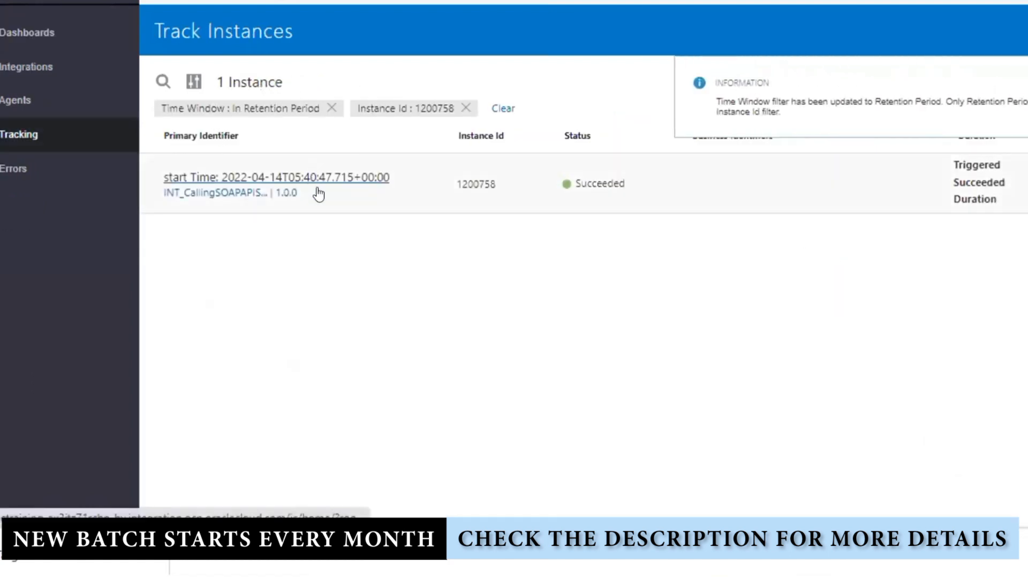
# Open instance 1200758's Activity Stream, checking the empty nstrgmpr:input request and the processResponse payload
pyautogui.click(316, 190)
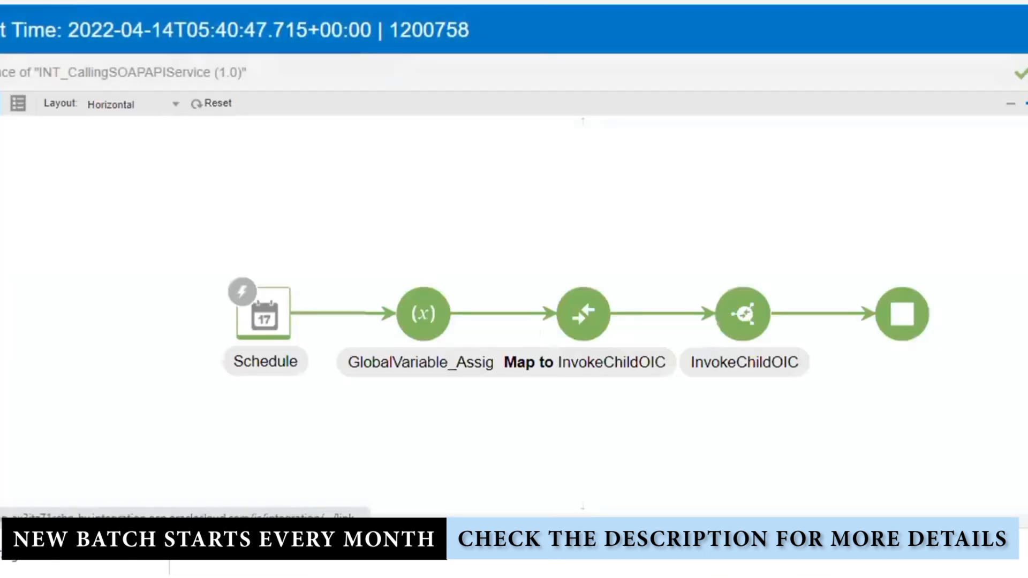
pyautogui.click(1025, 75)
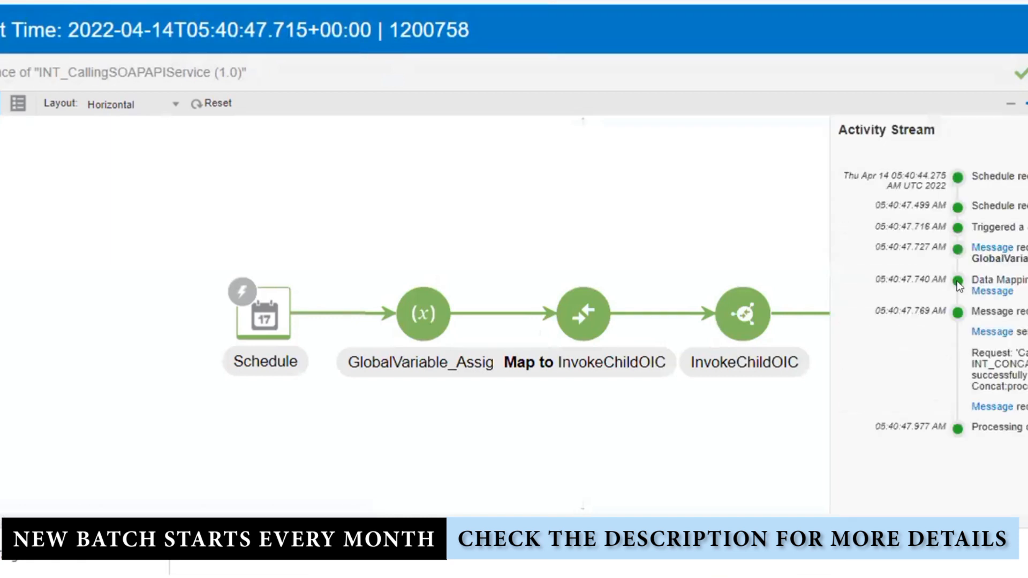
pyautogui.click(1005, 333)
pyautogui.scroll(-5, 934, 321)
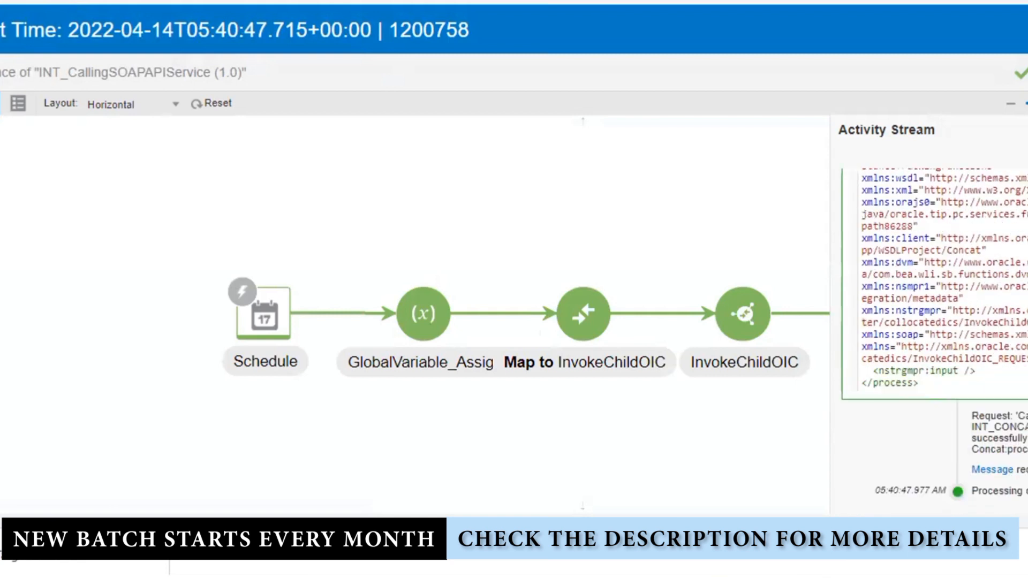
pyautogui.moveTo(977, 370); pyautogui.dragTo(864, 362)
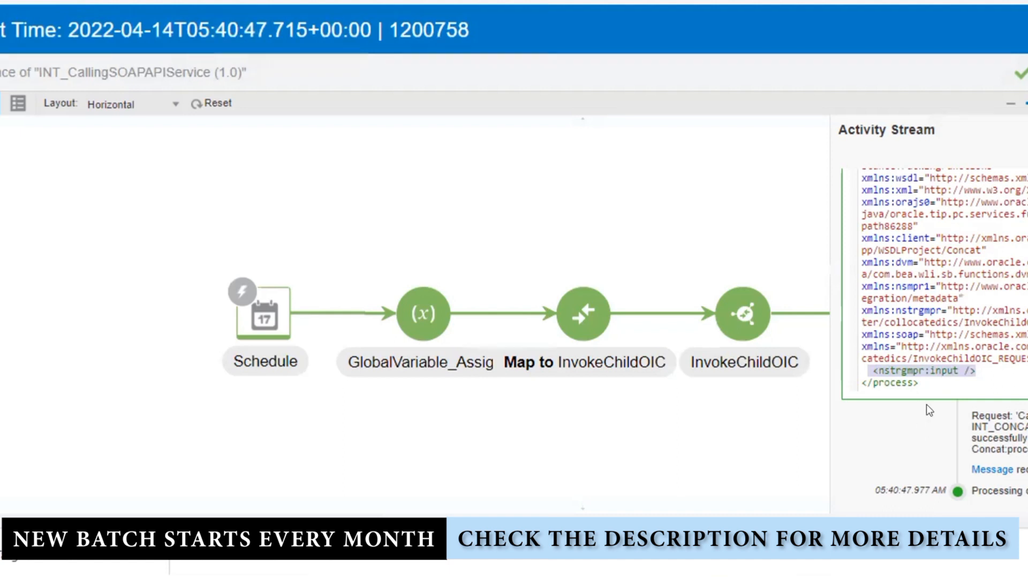
pyautogui.click(1001, 469)
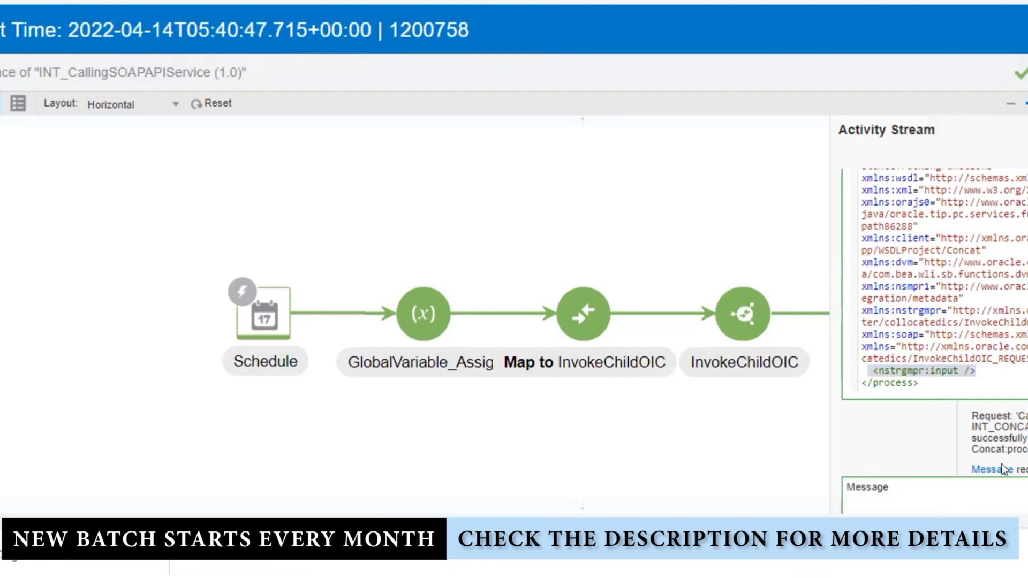
pyautogui.scroll(-5, 934, 343)
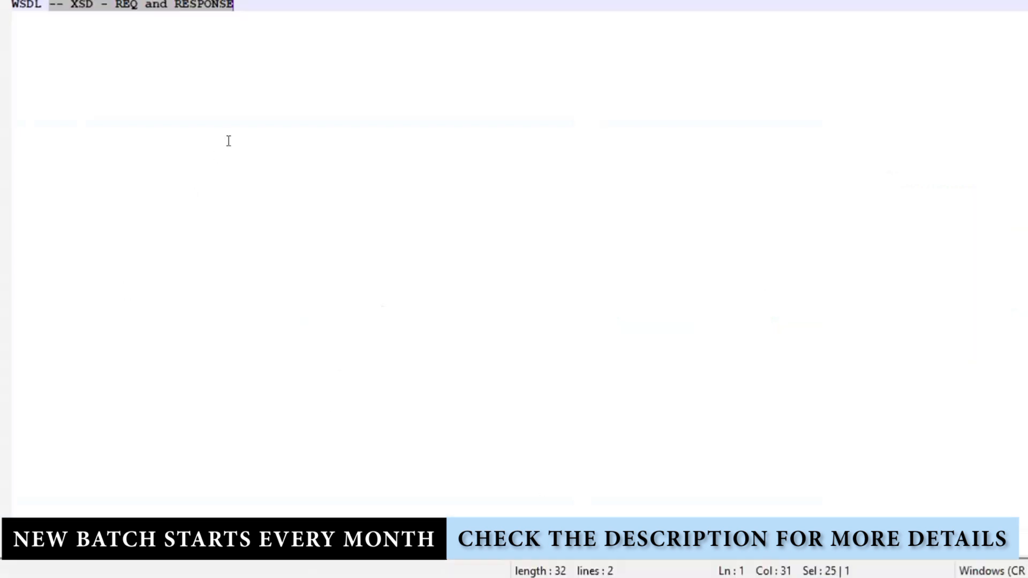
# Replace the old heading with 'SOAP' and add the note '15 Examples SOAP to SOAP and Scheduled to SOAP' below it
pyautogui.click(240, 46)
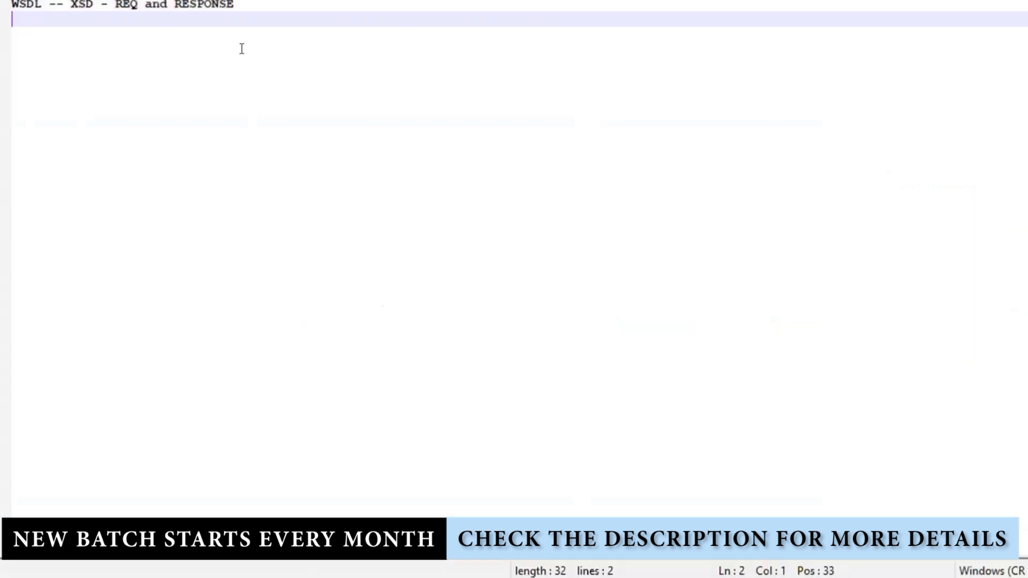
pyautogui.moveTo(234, 5); pyautogui.dragTo(12, 4)
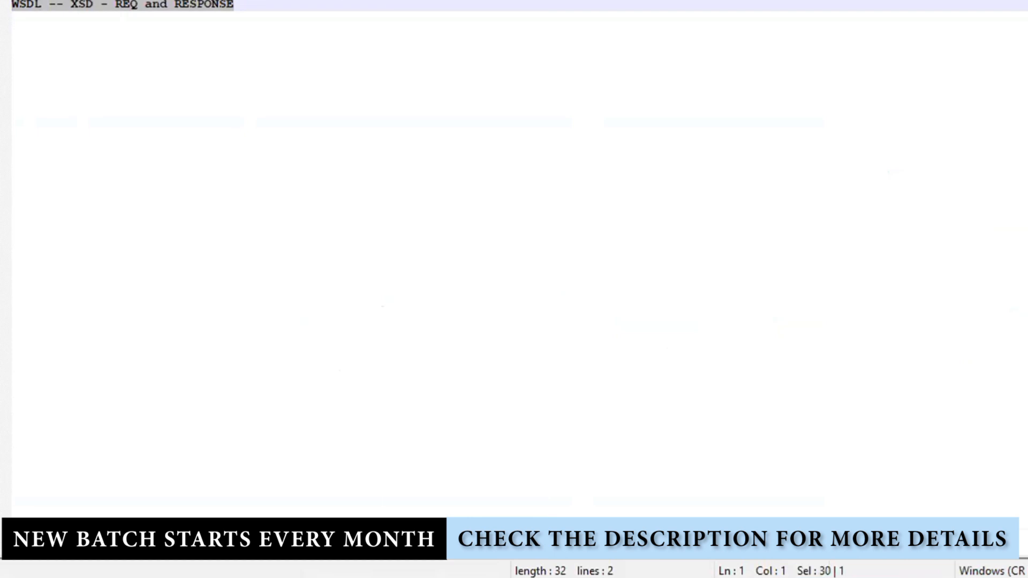
pyautogui.write('SOAP')
pyautogui.press('Return')
pyautogui.press('Return')
pyautogui.press('Return')
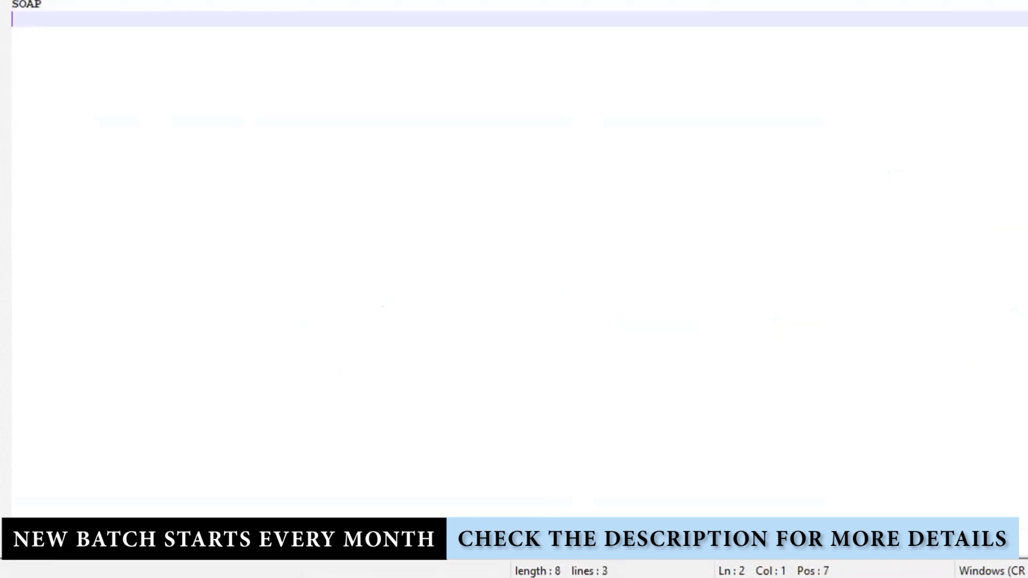
pyautogui.write('15 E')
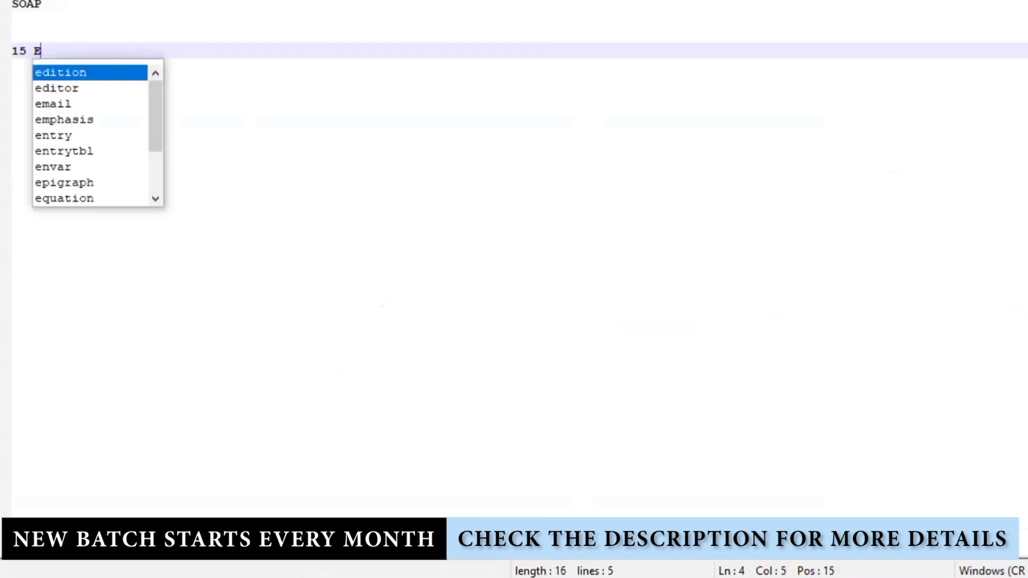
pyautogui.write('xamples ')
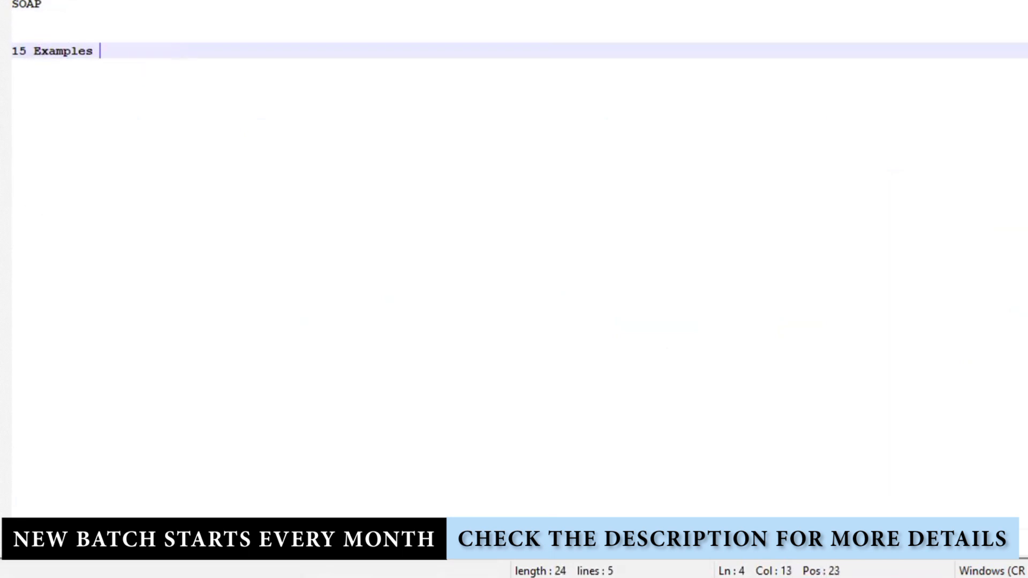
pyautogui.write('SOAP to ')
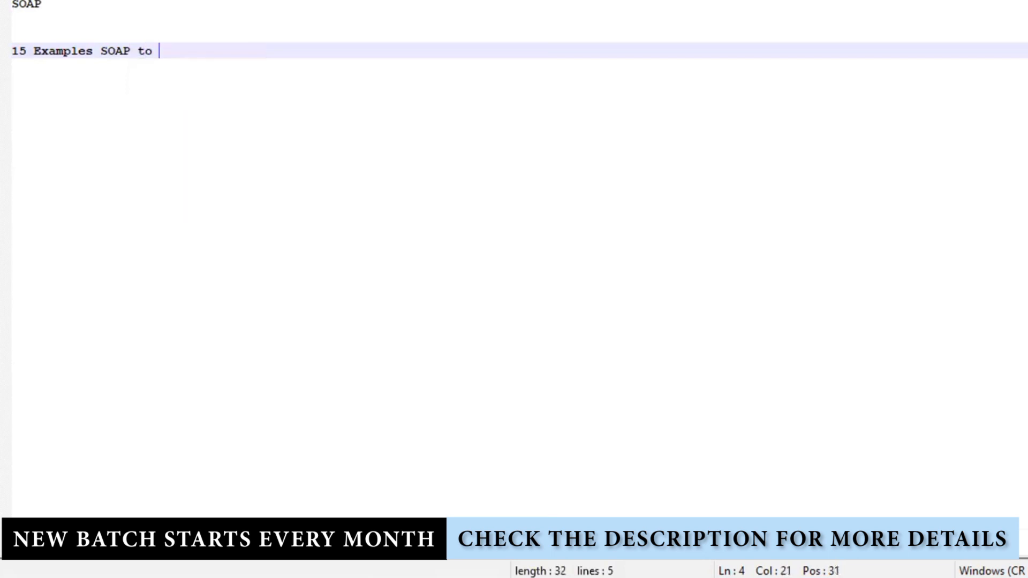
pyautogui.write('SOAP and ')
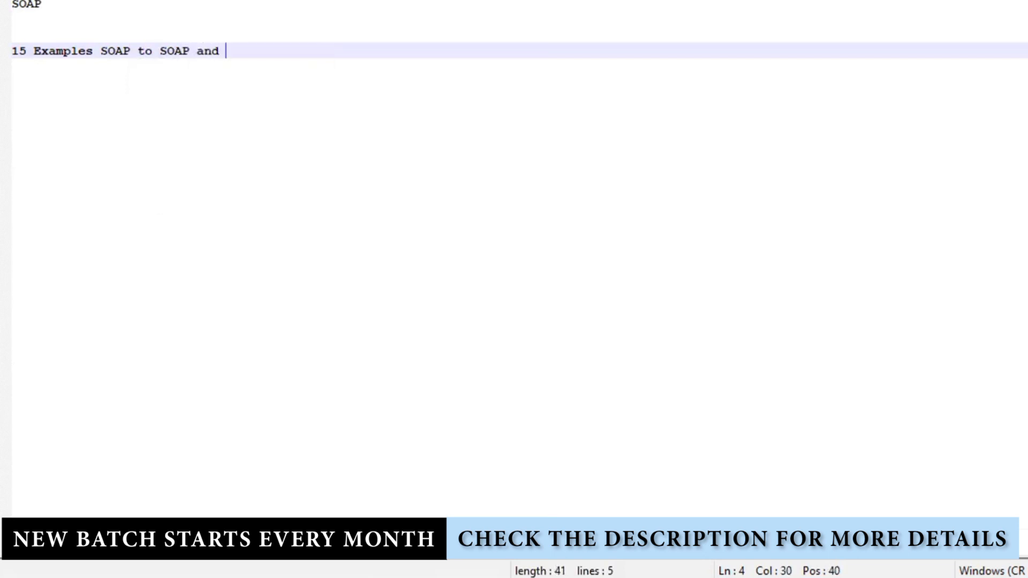
pyautogui.write('Scheduled ')
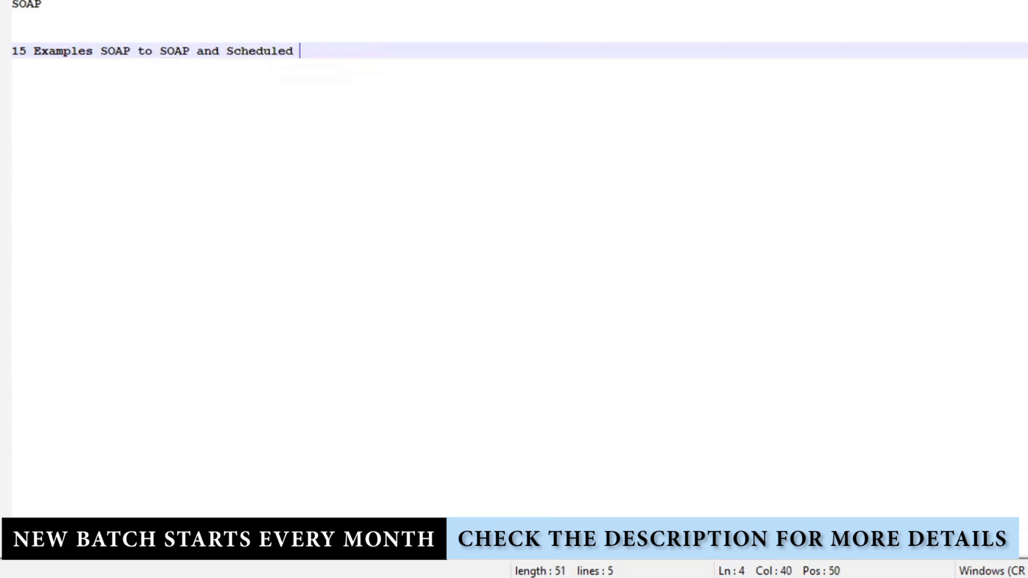
pyautogui.write('to SOAP')
# Change the note's number from 15 to 30
pyautogui.hotkey('shift', 'Up')
pyautogui.hotkey('shift', 'Up')
pyautogui.hotkey('shift', 'Up')
pyautogui.hotkey('shift', 'Home')
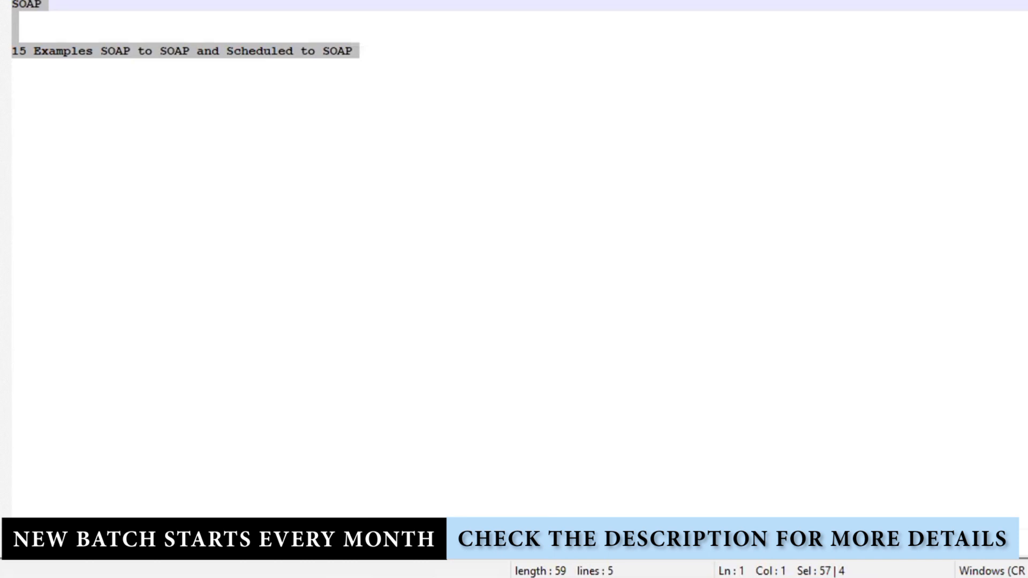
pyautogui.click(38, 52)
pyautogui.doubleClick(19, 51)
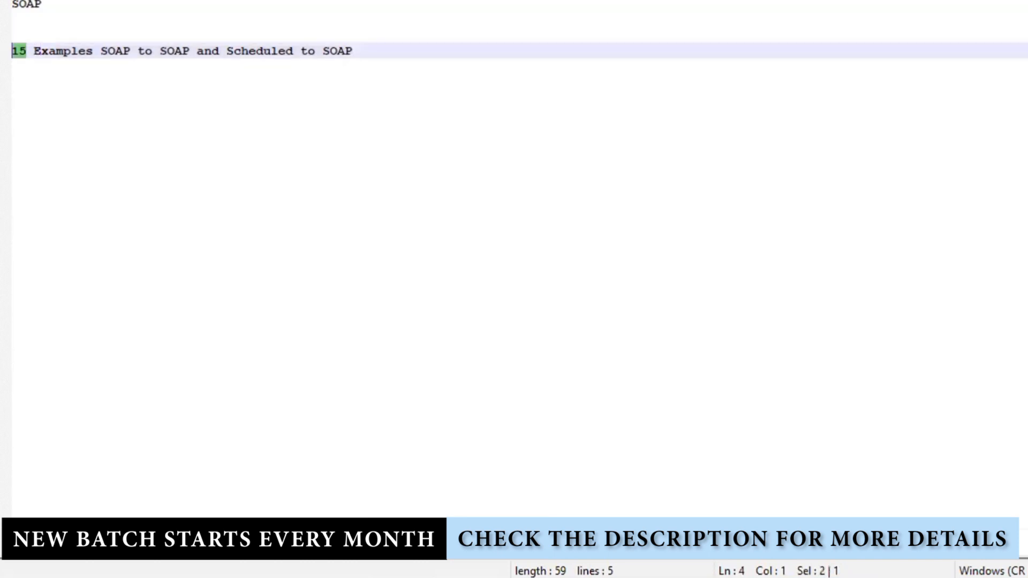
pyautogui.write('30')
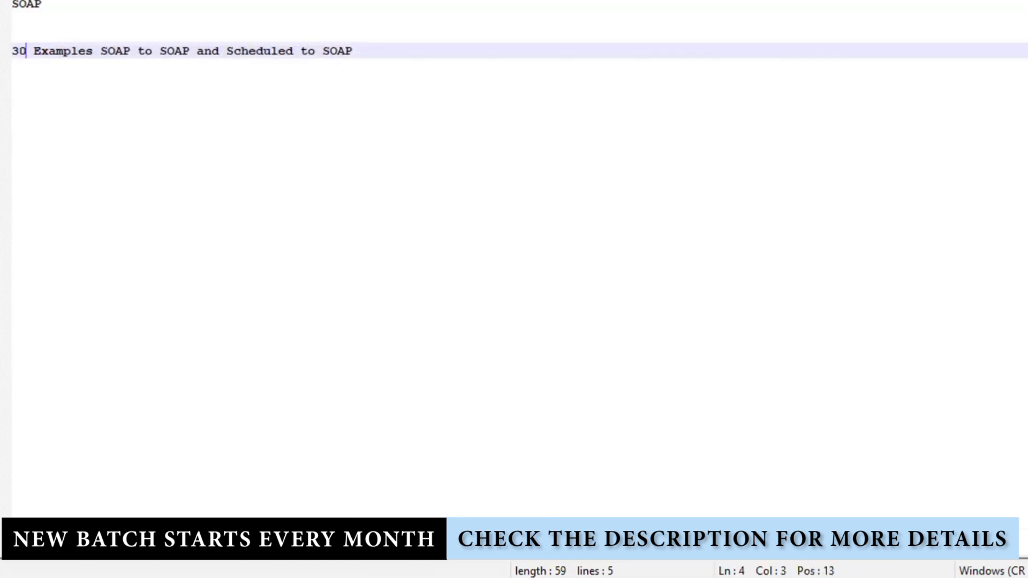
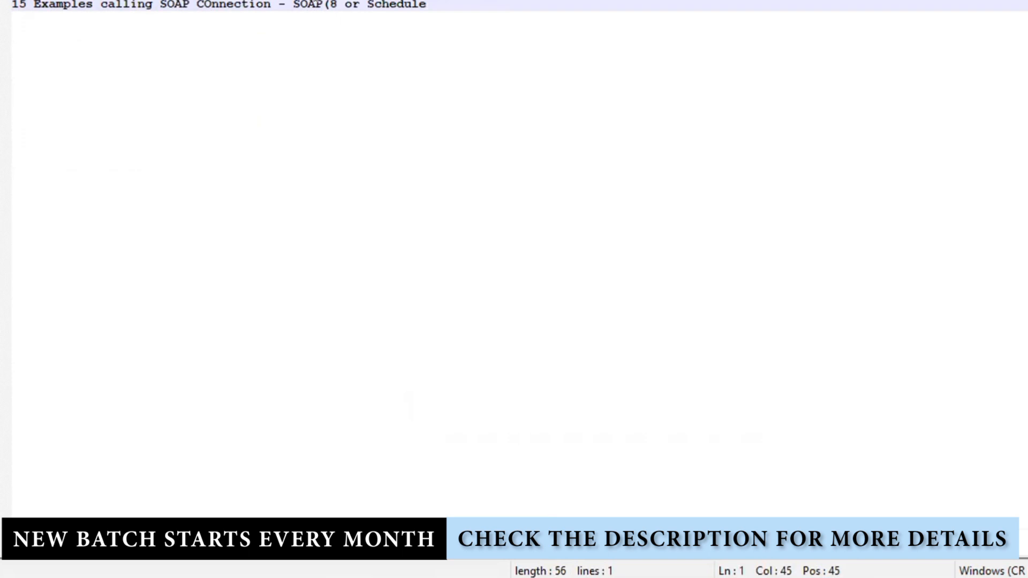
# Finish the first line as 'SOAP(8) or Schedule(7)' and start a new line below it
pyautogui.write(')')
pyautogui.press('End')
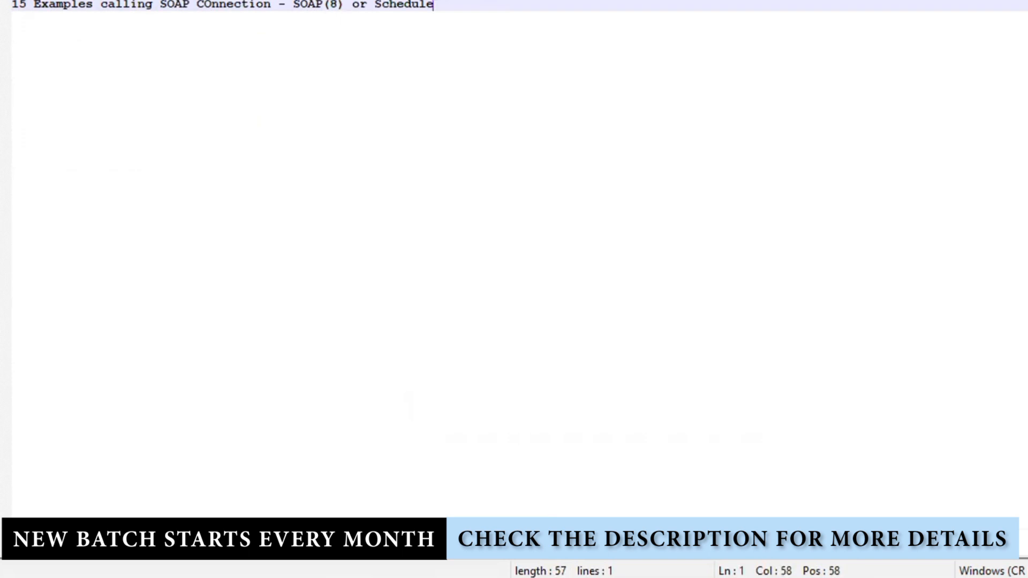
pyautogui.write('(7)')
pyautogui.moveTo(474, 3); pyautogui.dragTo(292, 4)
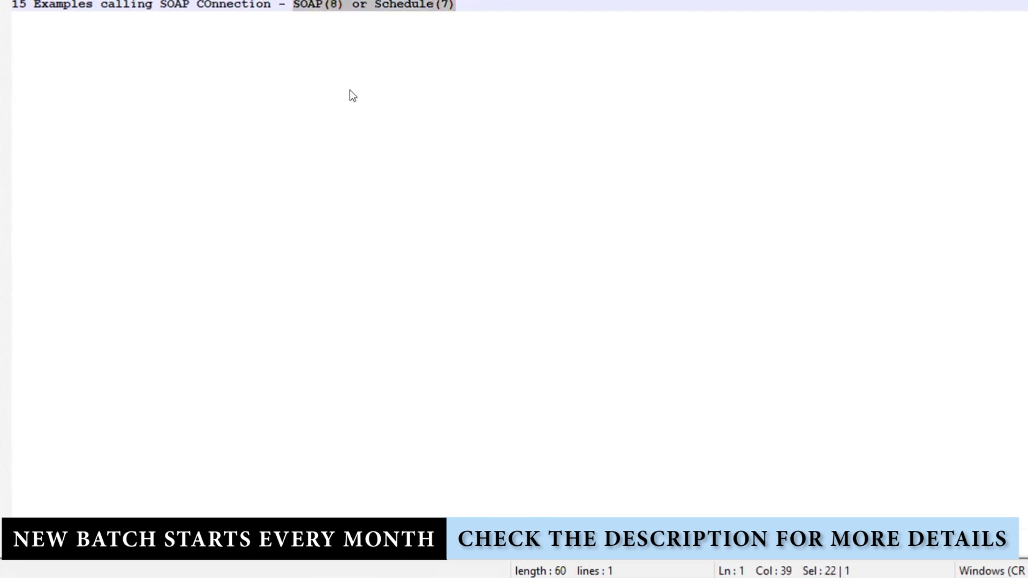
pyautogui.moveTo(524, 15); pyautogui.dragTo(12, 4)
pyautogui.hotkey('ctrl', 'c')
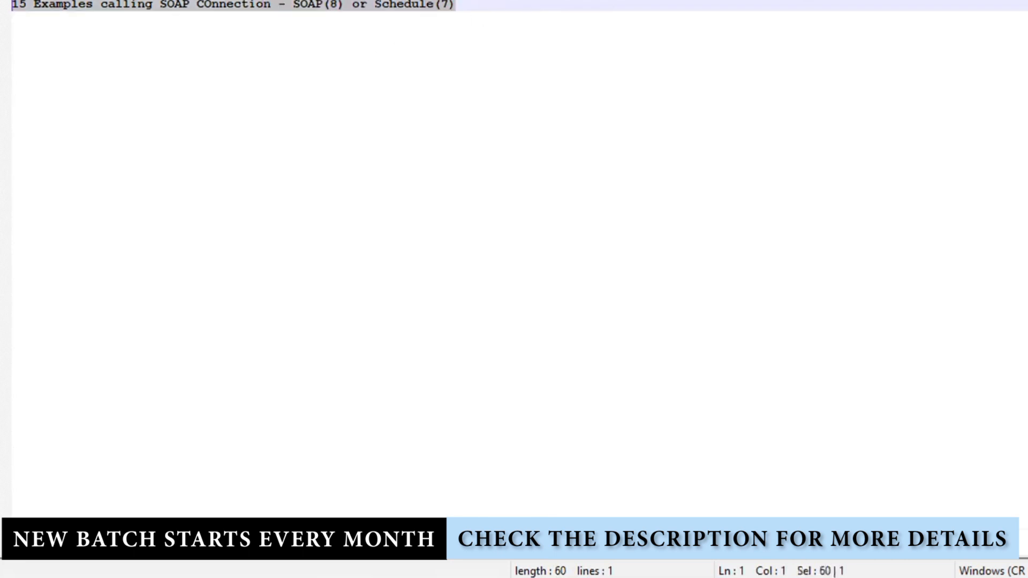
pyautogui.click(503, 5)
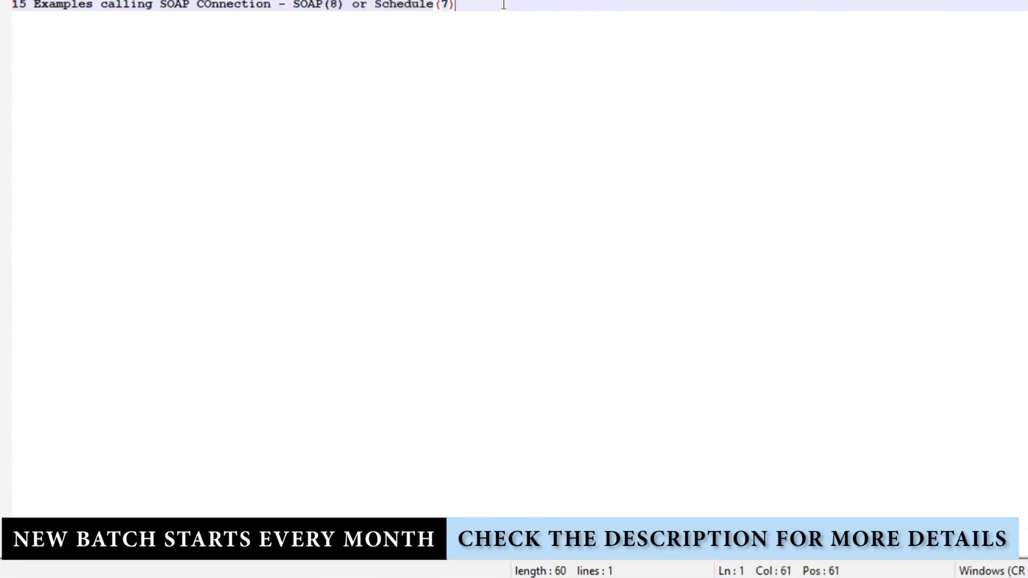
pyautogui.press('Return')
# Paste a copy of the first line and replace 'SOAP COnnection' with 'Integration Activity'
pyautogui.hotkey('ctrl', 'v')
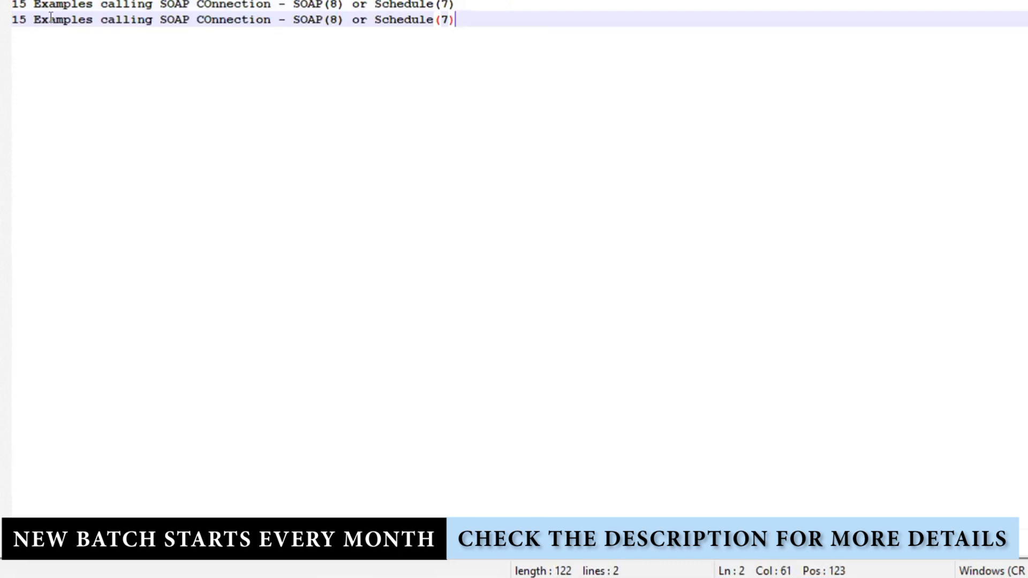
pyautogui.moveTo(168, 20); pyautogui.dragTo(270, 19)
pyautogui.press('BackSpace')
pyautogui.press('BackSpace')
pyautogui.press('BackSpace')
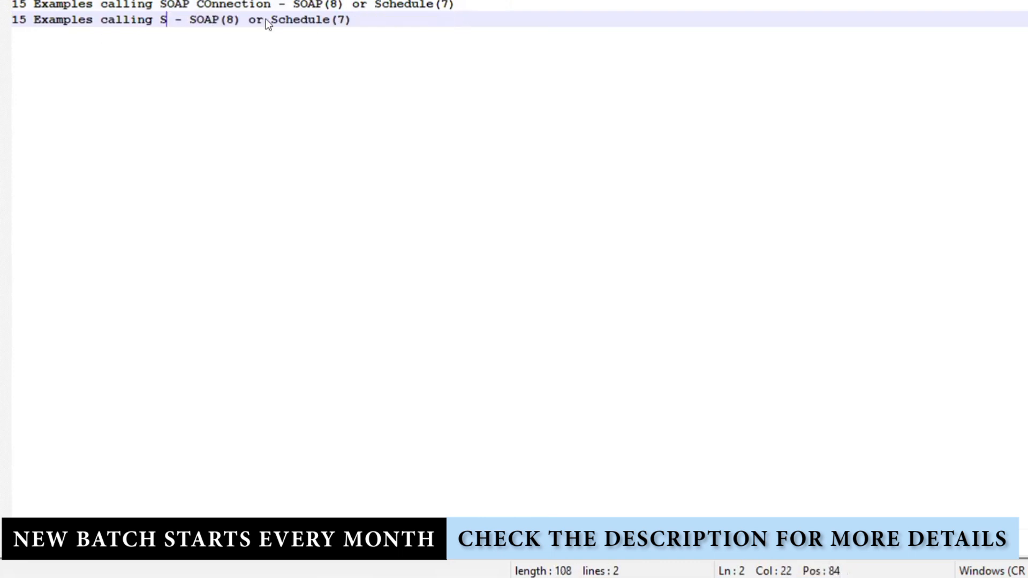
pyautogui.write('Integ')
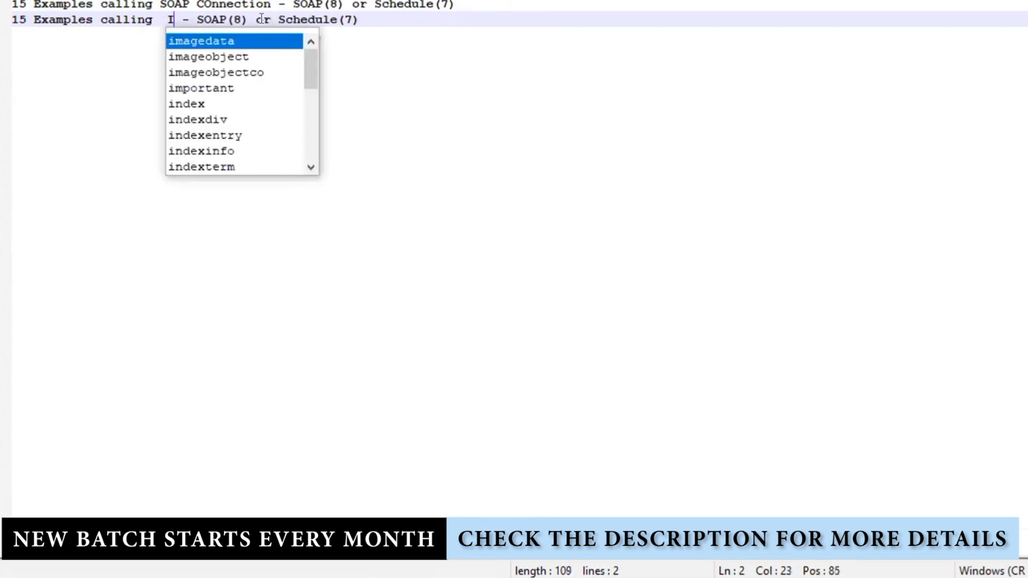
pyautogui.write('ratio')
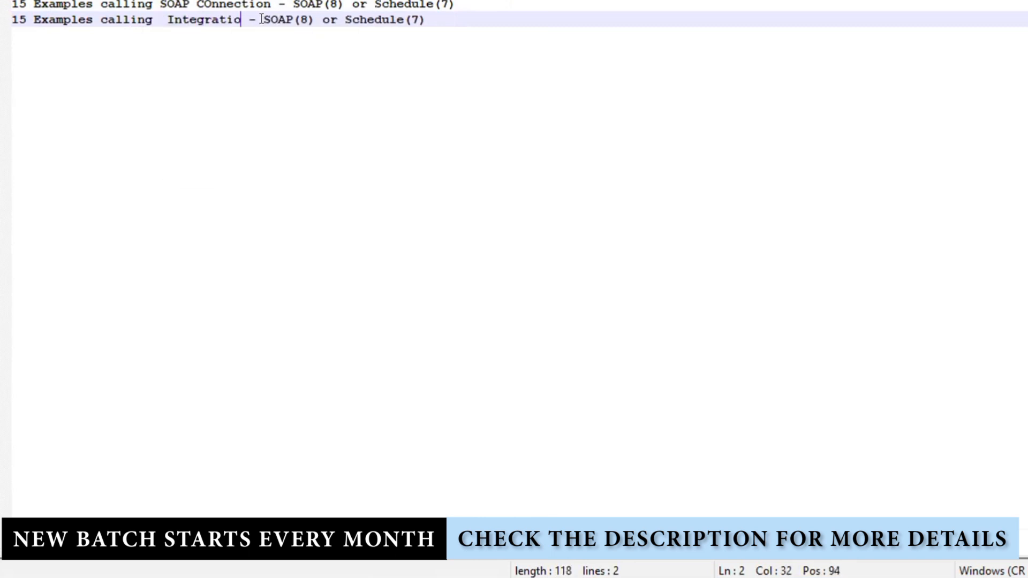
pyautogui.write('n Activ')
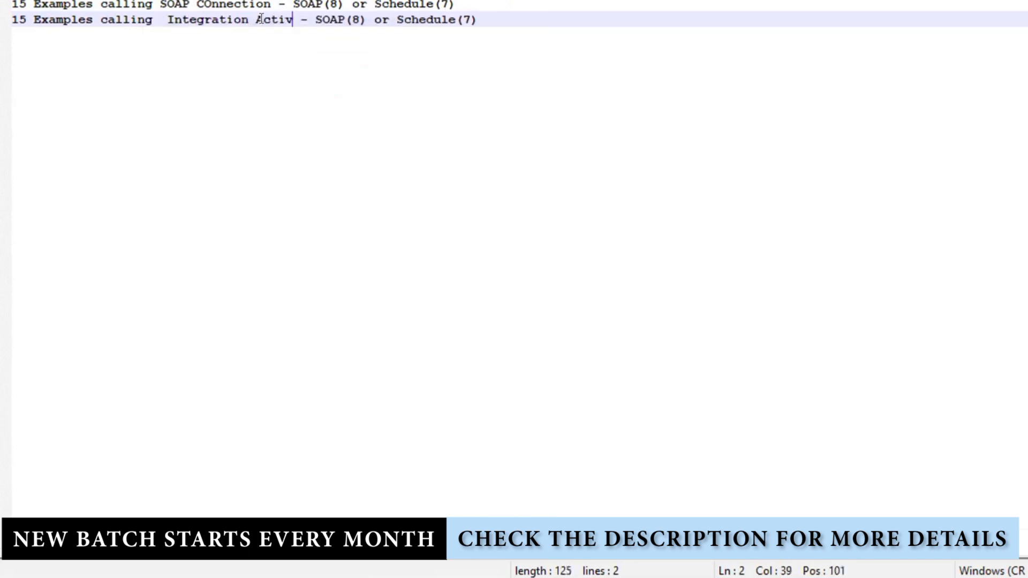
pyautogui.write('ity')
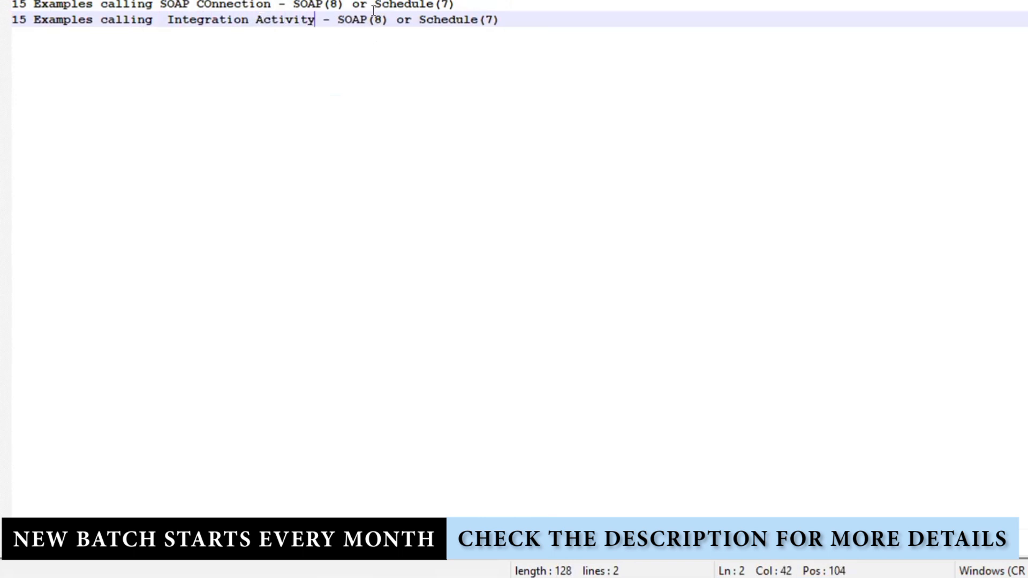
# Swap the second line's counts to SOAP(7) and Schedule(8)
pyautogui.doubleClick(378, 20)
pyautogui.write('7')
pyautogui.doubleClick(490, 19)
pyautogui.write('8')
pyautogui.click(526, 17)
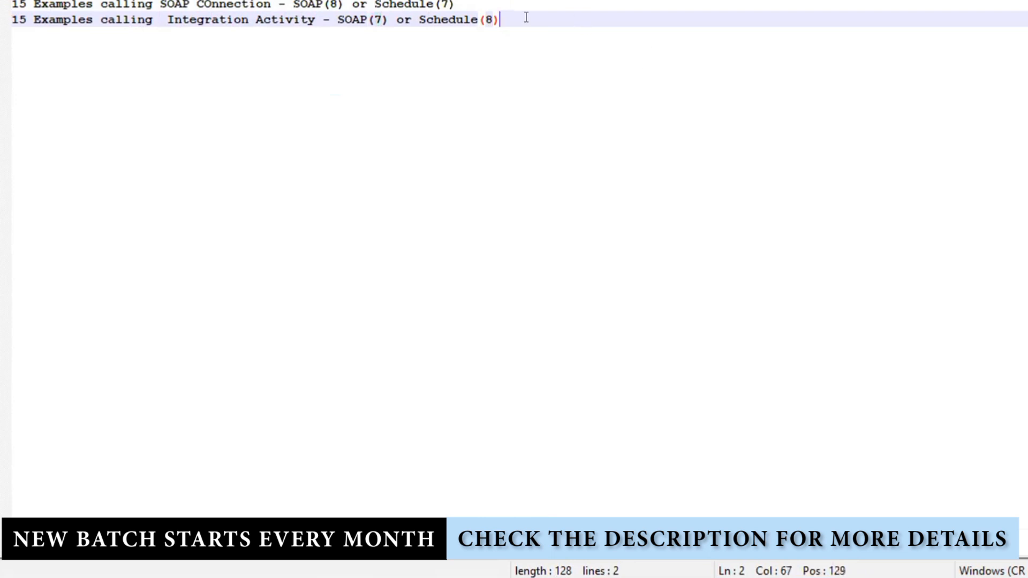
pyautogui.hotkey('ctrl', 'shift', 'Home')
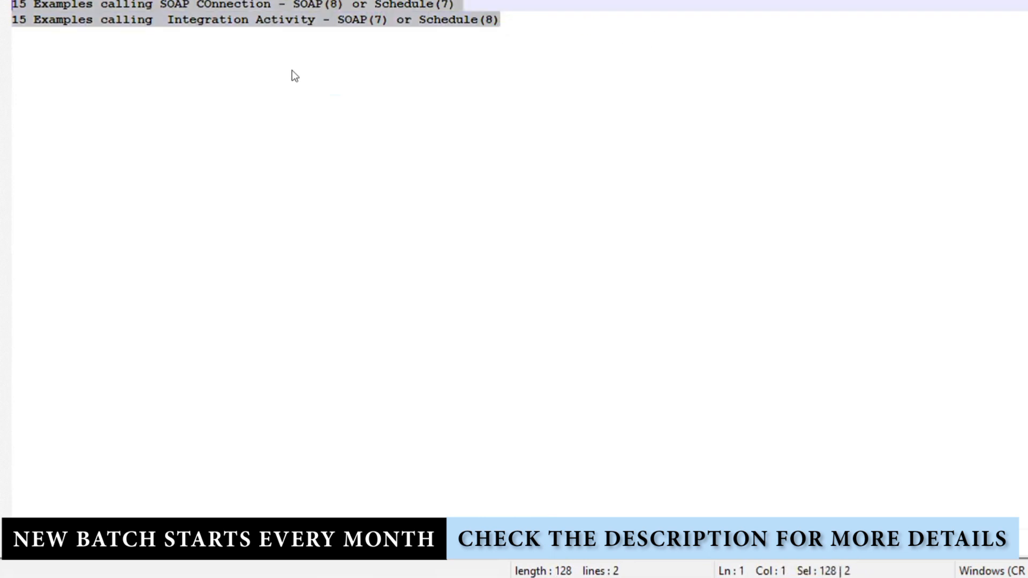
pyautogui.click(509, 20)
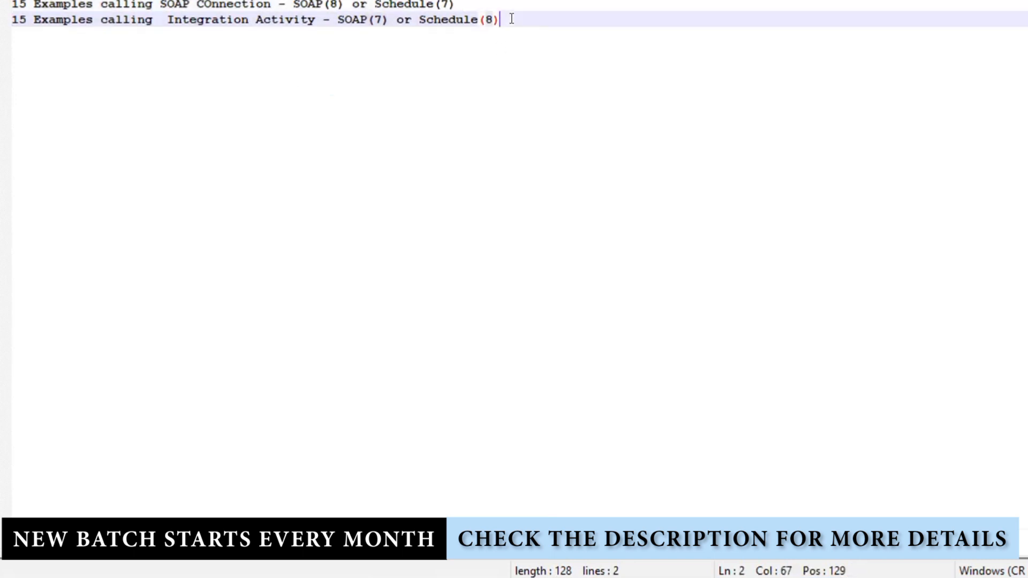
# Start the example list with items 1-5: COncat, Employee, Customer, Student and Patient Details
pyautogui.press('Return')
pyautogui.press('Return')
pyautogui.write('1')
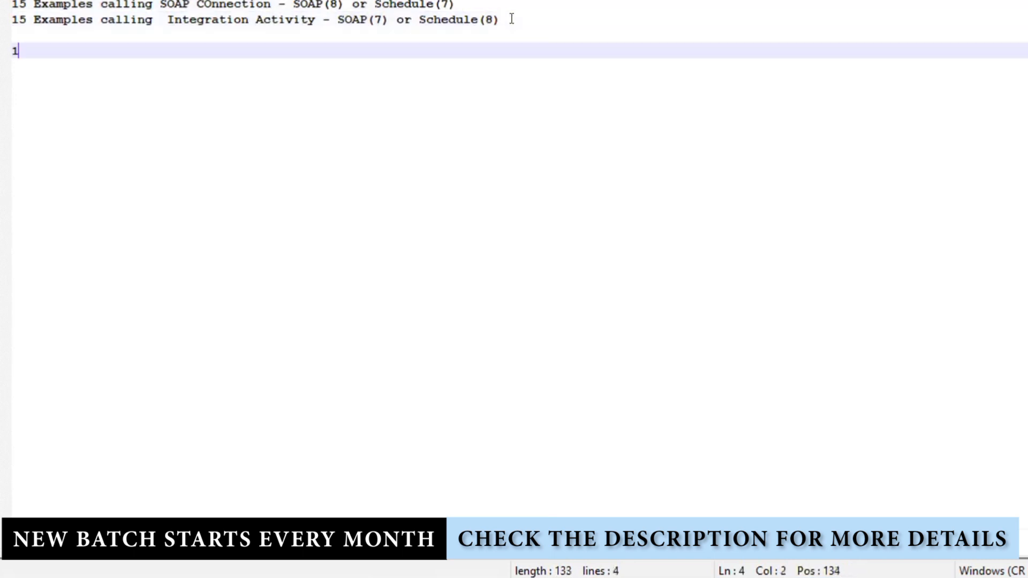
pyautogui.write('- COncat')
pyautogui.press('Return')
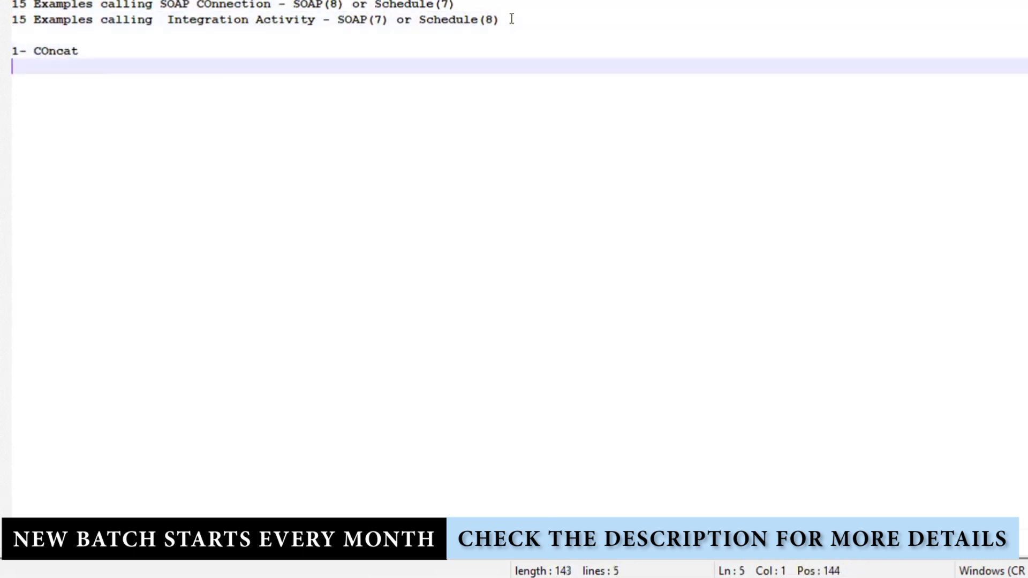
pyautogui.write('2- Em')
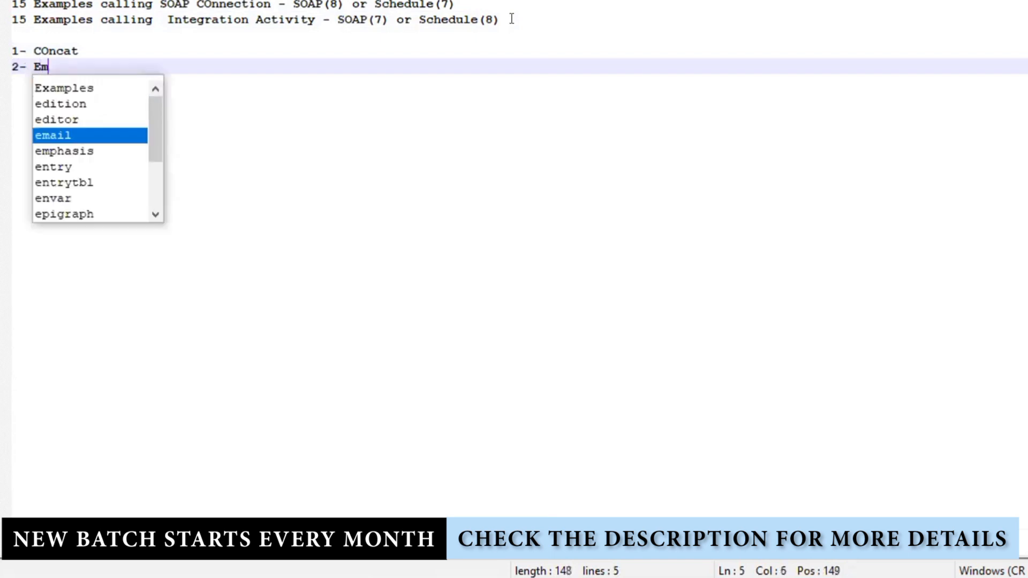
pyautogui.write('ployee De')
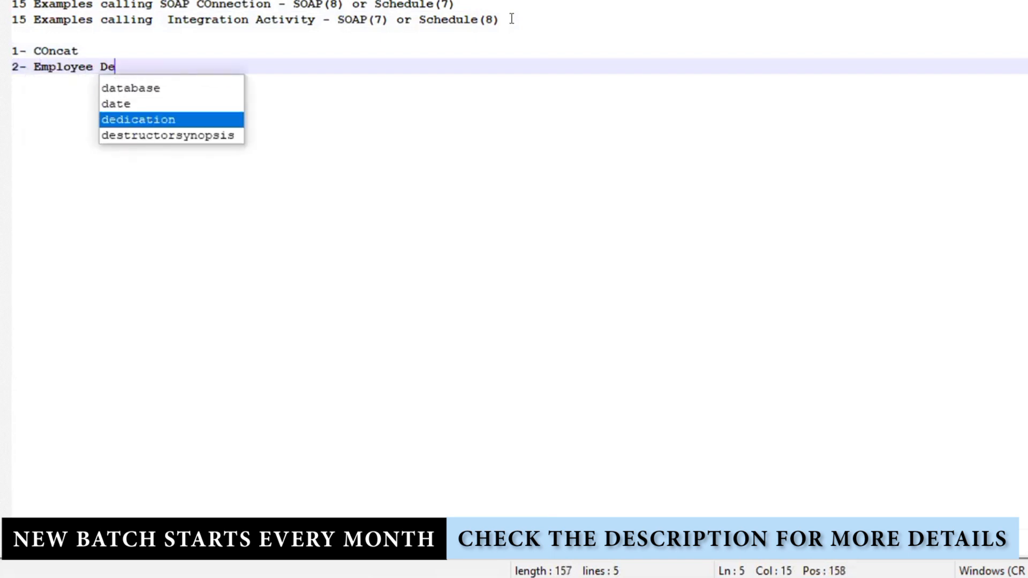
pyautogui.write('tails')
pyautogui.press('Return')
pyautogui.write('3- ')
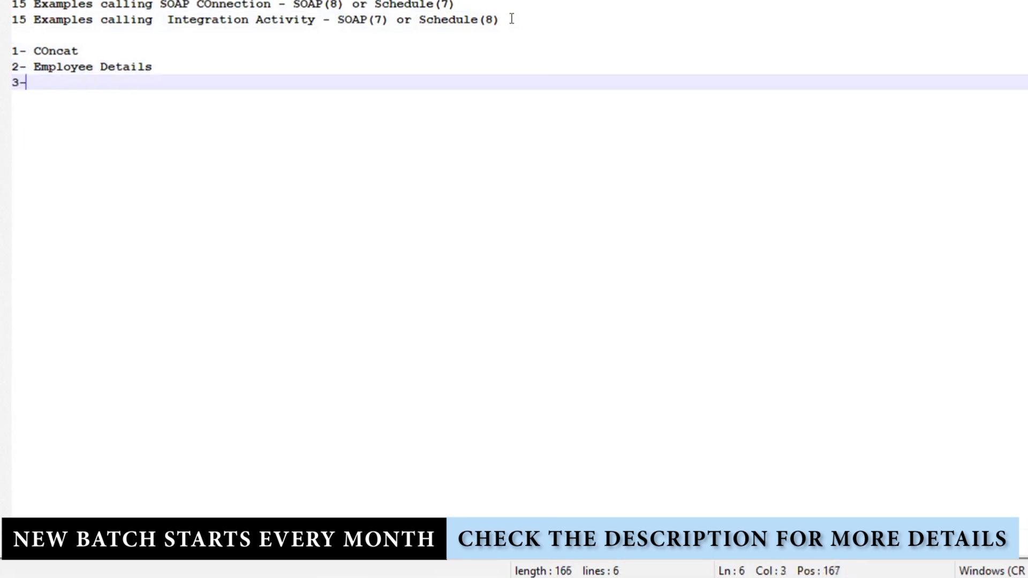
pyautogui.write('Custo')
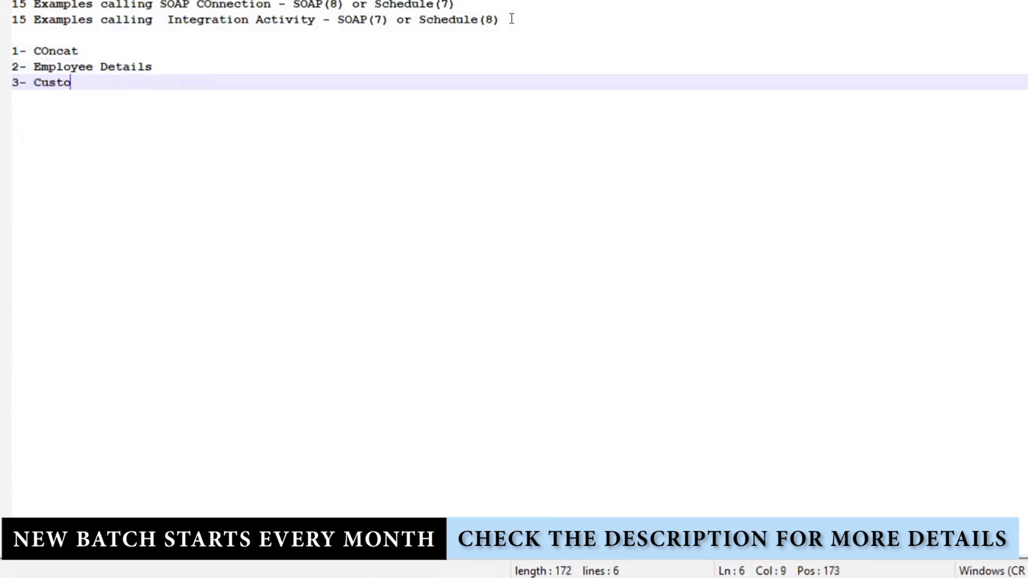
pyautogui.write('mer Details')
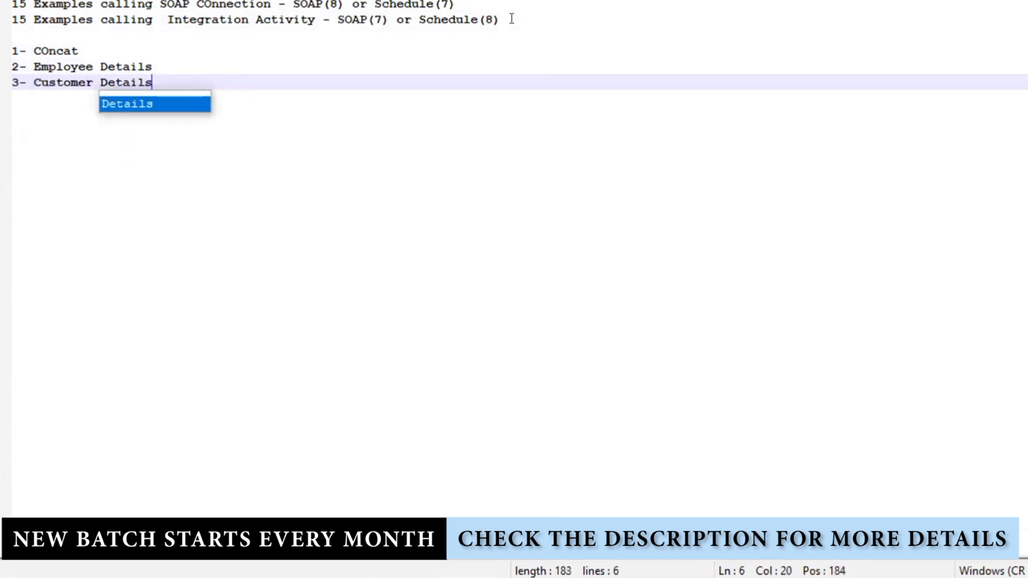
pyautogui.click(200, 80)
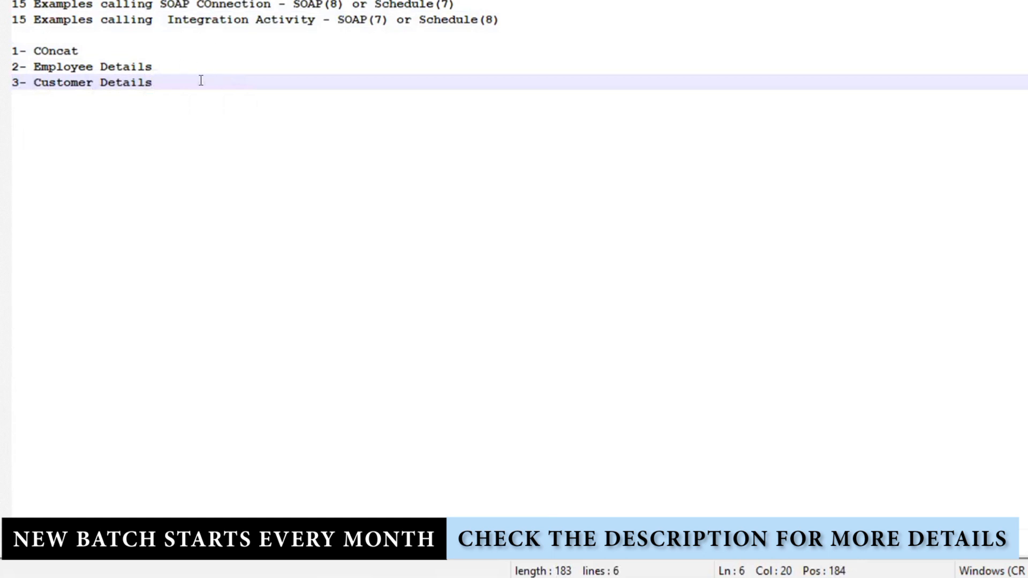
pyautogui.press('Return')
pyautogui.write('4-')
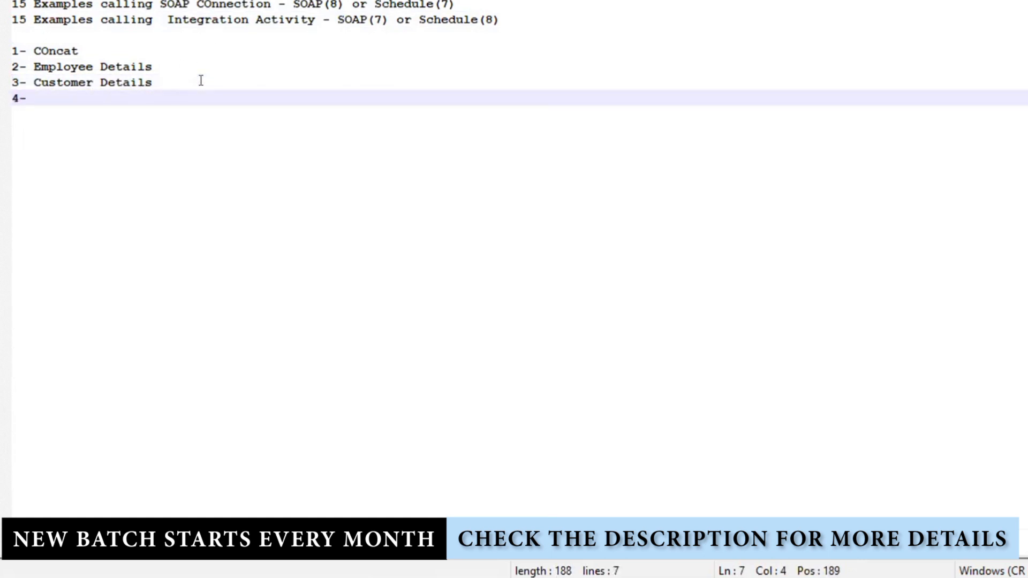
pyautogui.write(' Student Details')
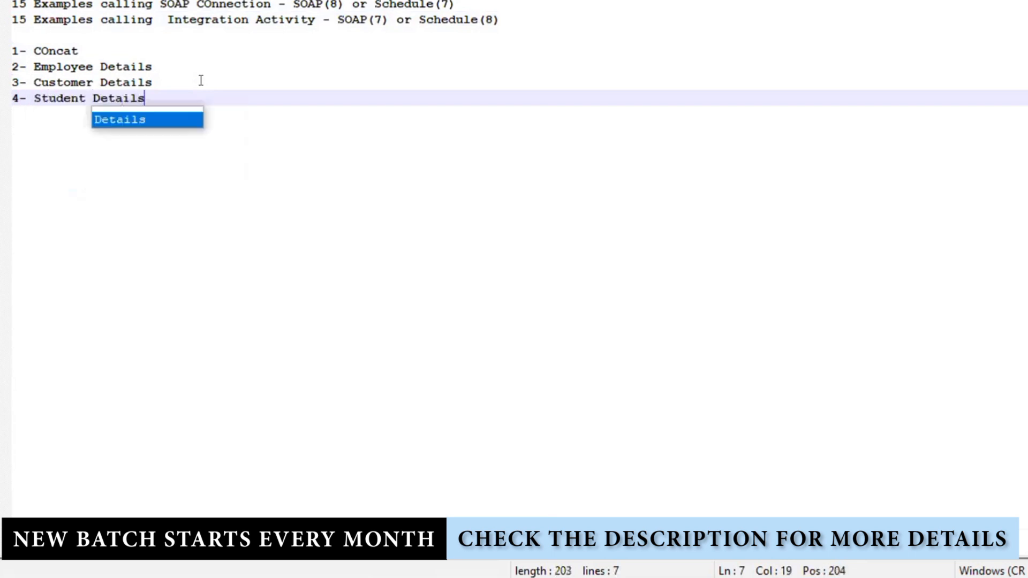
pyautogui.press('Return')
pyautogui.write('5- ')
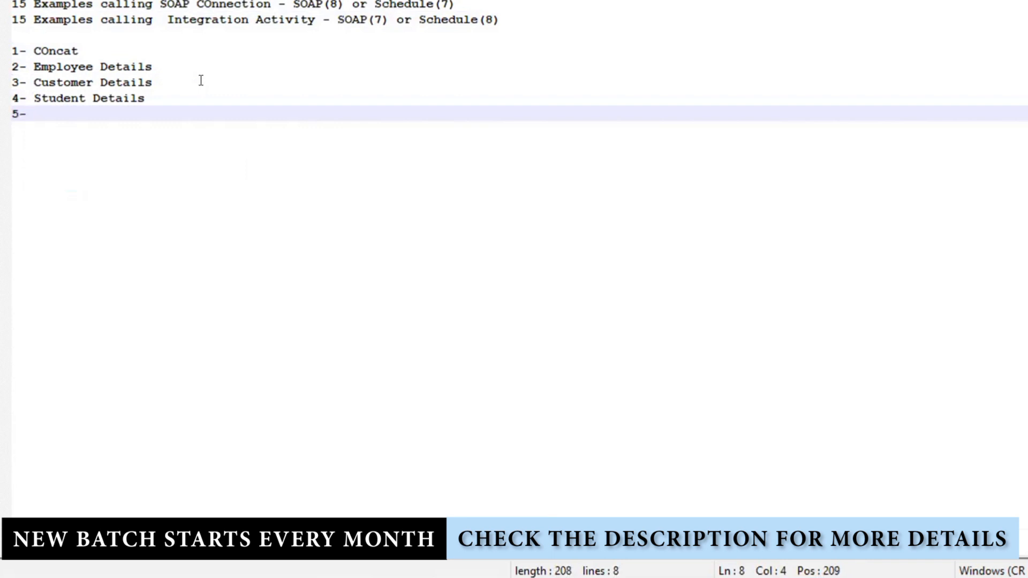
pyautogui.write('P')
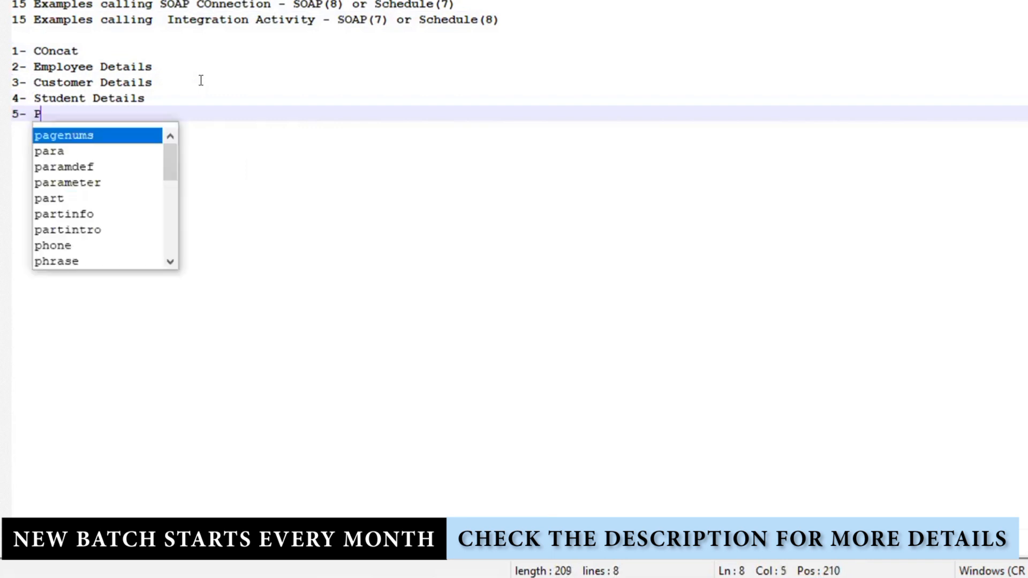
pyautogui.write('atient Details')
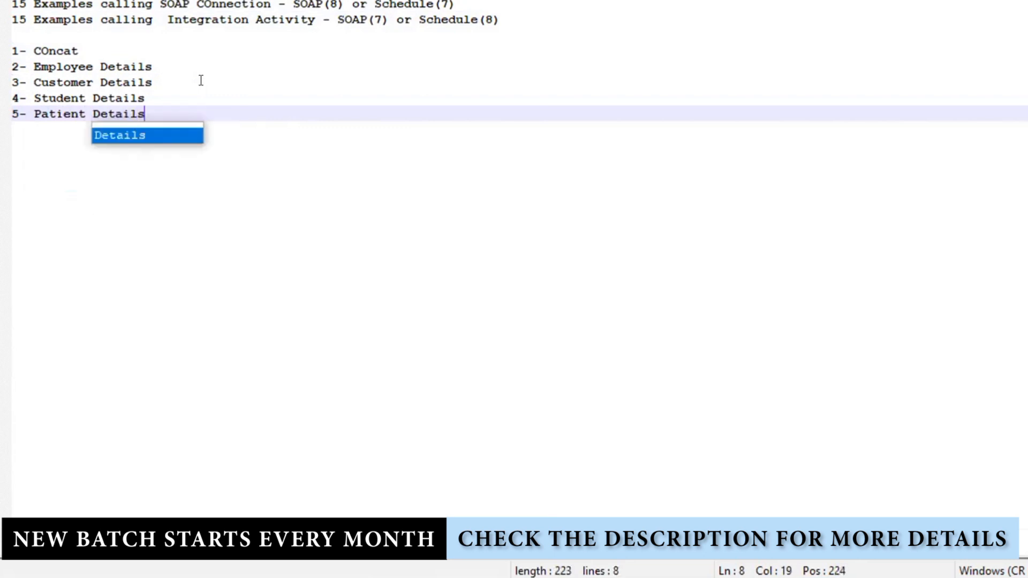
# Add items 6-10: Order details, Book Details, Calculator, Write Employee Details, For each Employee details
pyautogui.press('Return')
pyautogui.write('6- ')
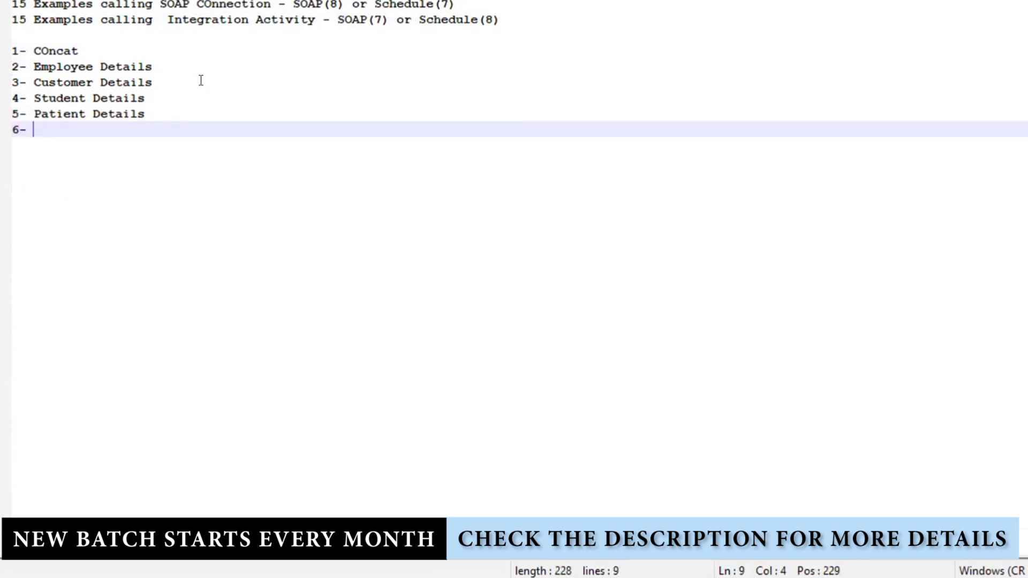
pyautogui.write('Order')
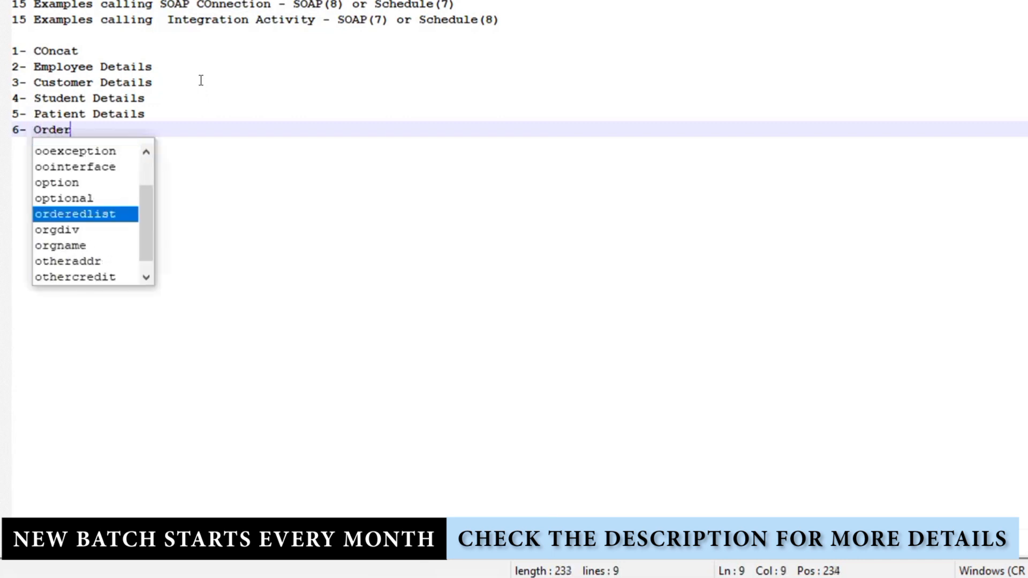
pyautogui.write(' details')
pyautogui.press('Return')
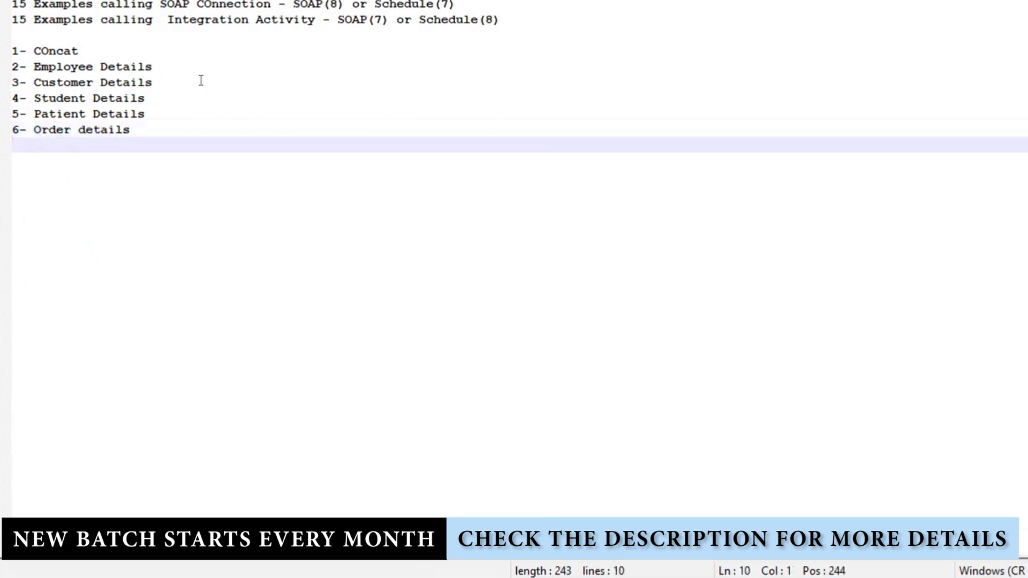
pyautogui.write('7- Book')
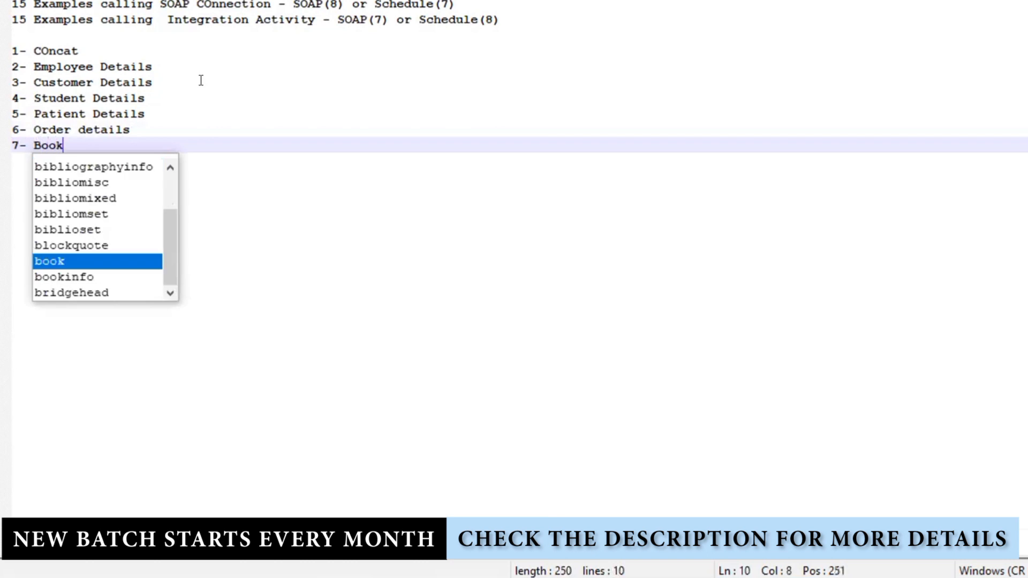
pyautogui.write(' Details')
pyautogui.press('Return')
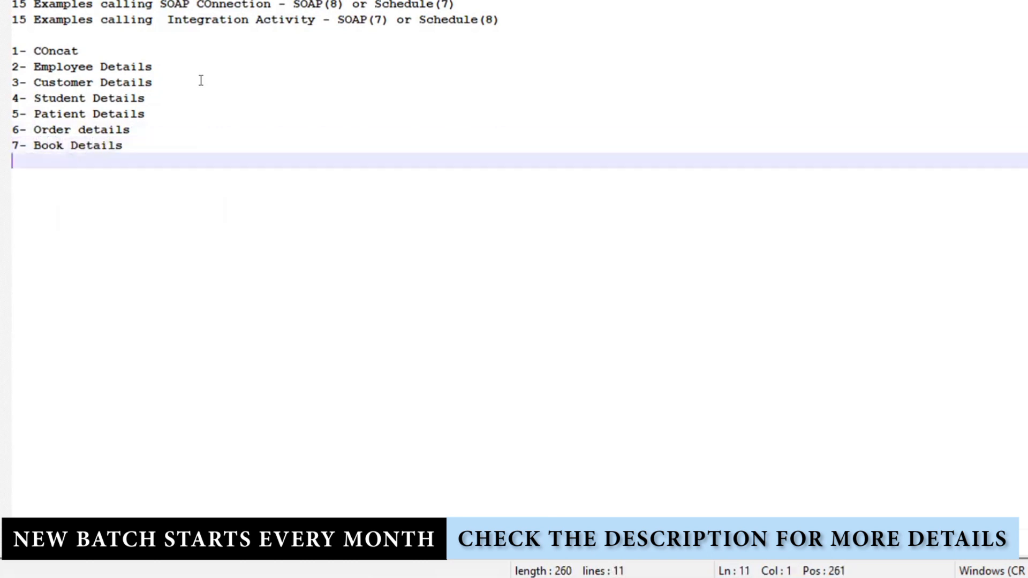
pyautogui.write('8- Ca')
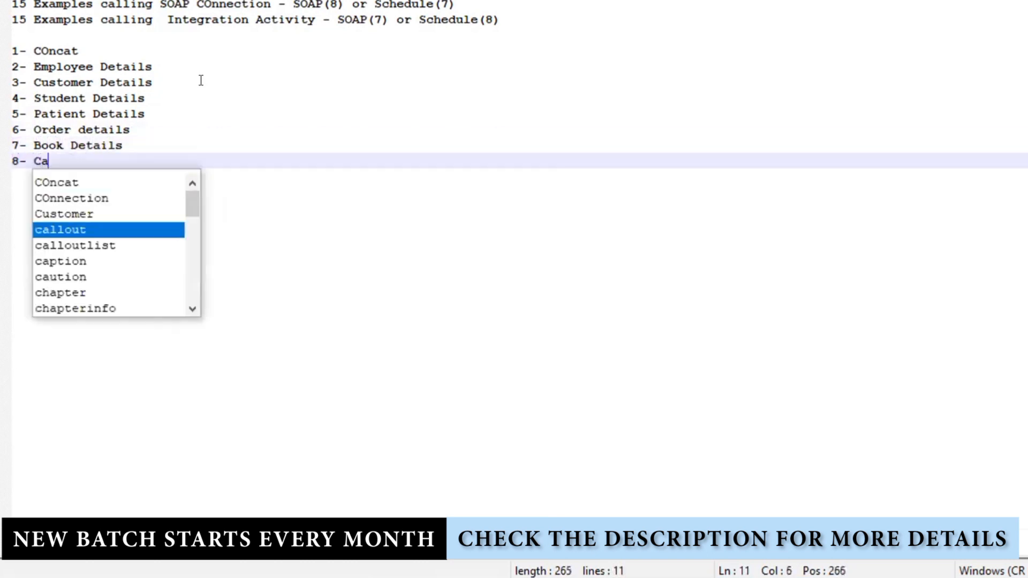
pyautogui.write('la')
pyautogui.press('BackSpace')
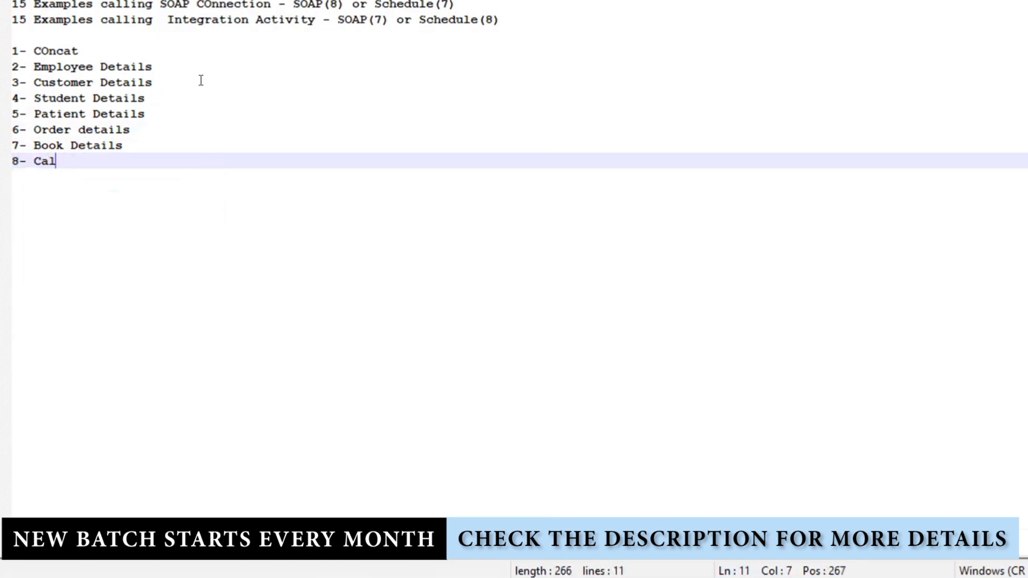
pyautogui.write('uclator')
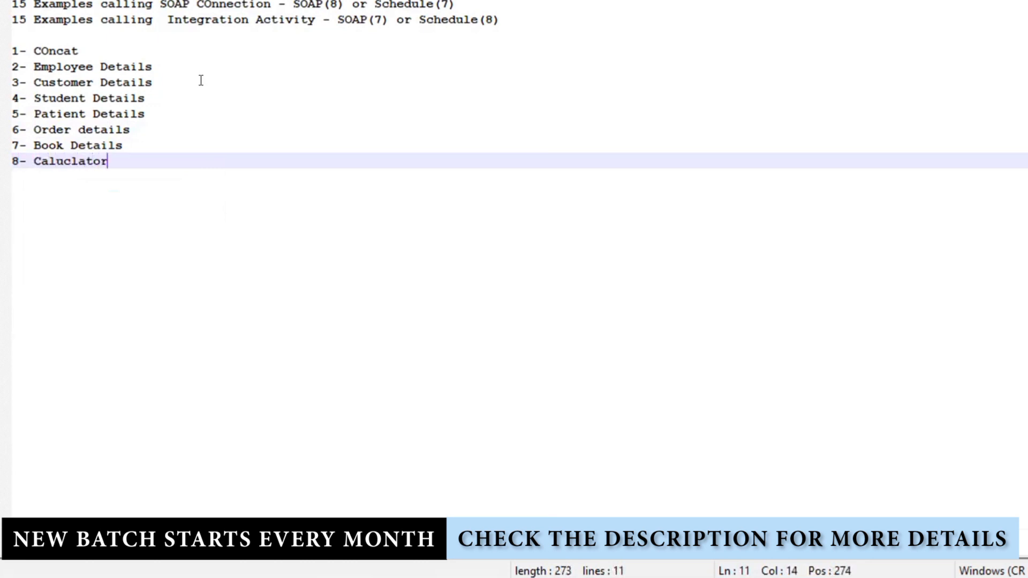
pyautogui.press('Return')
pyautogui.write('9- ')
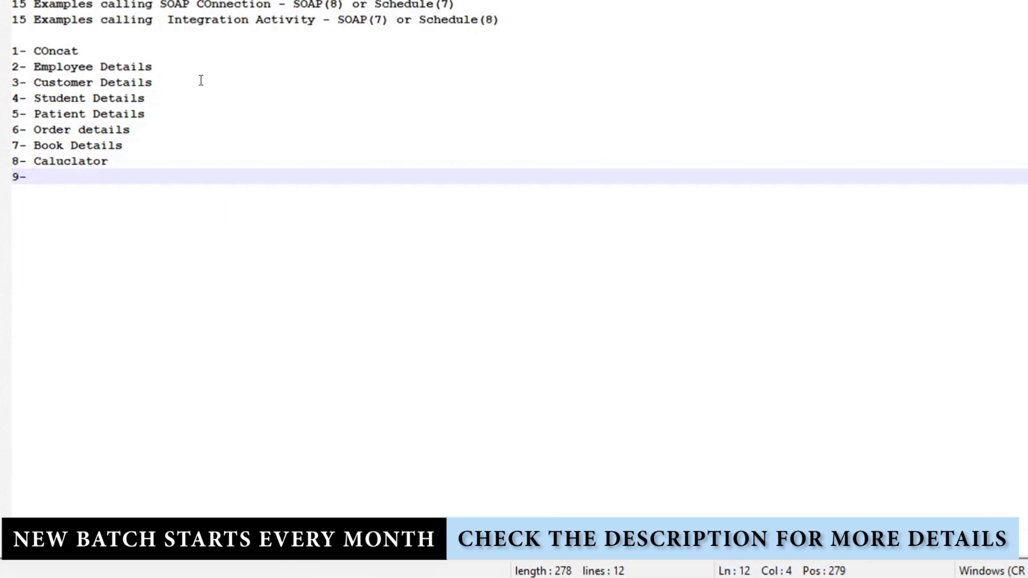
pyautogui.write('Write ')
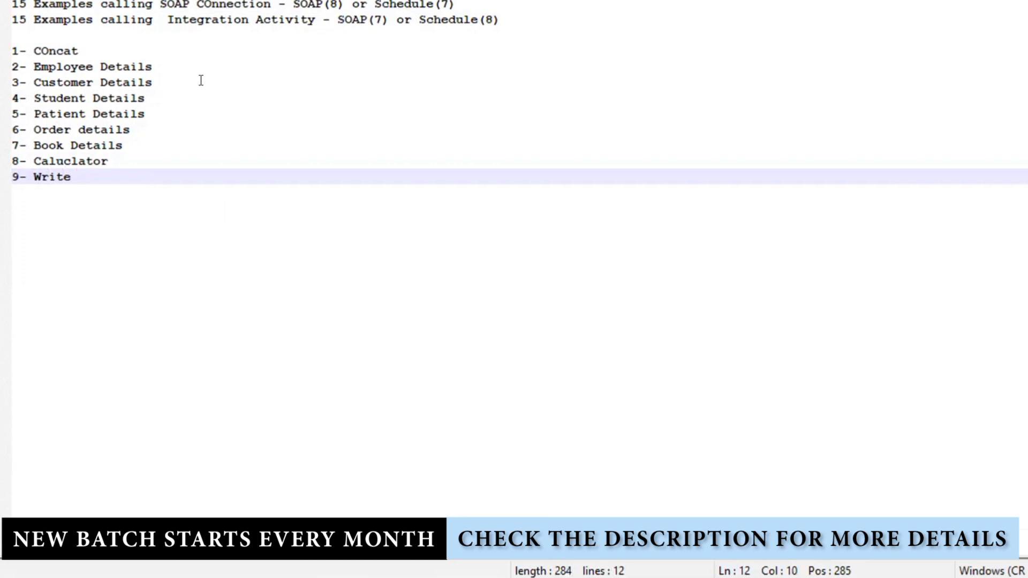
pyautogui.write('Employee ')
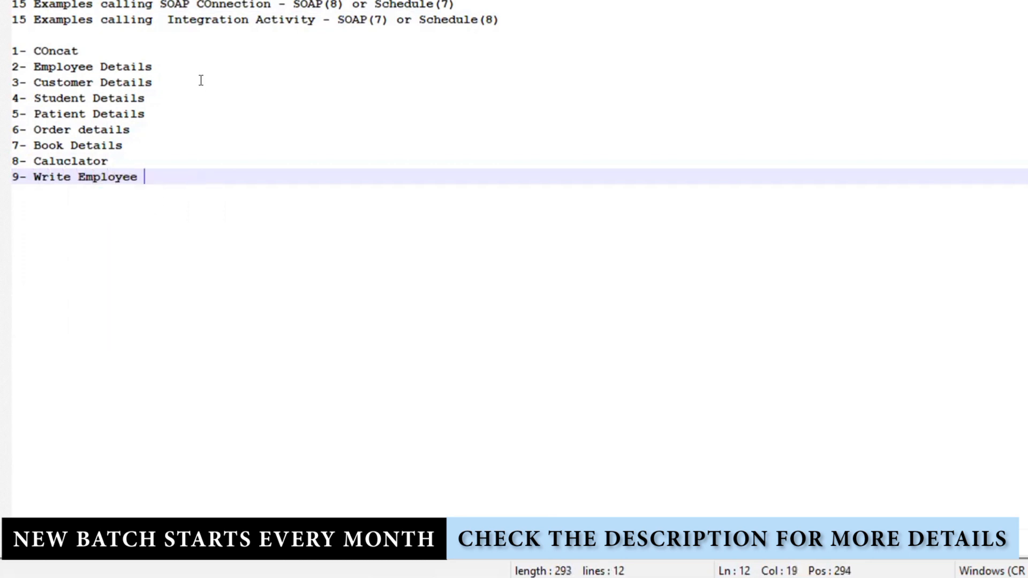
pyautogui.write('Details')
pyautogui.press('Return')
pyautogui.press('Return')
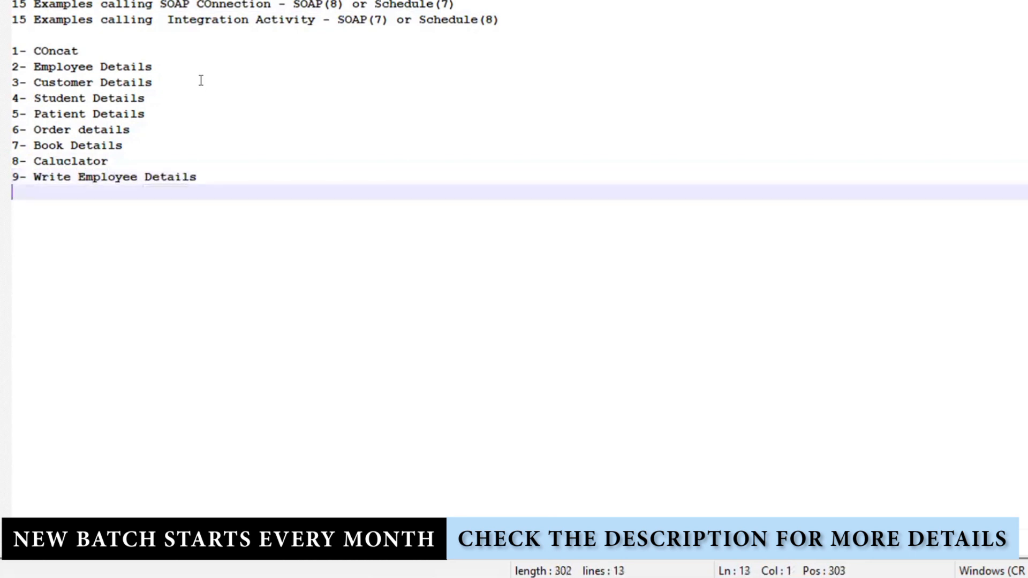
pyautogui.write('10- F')
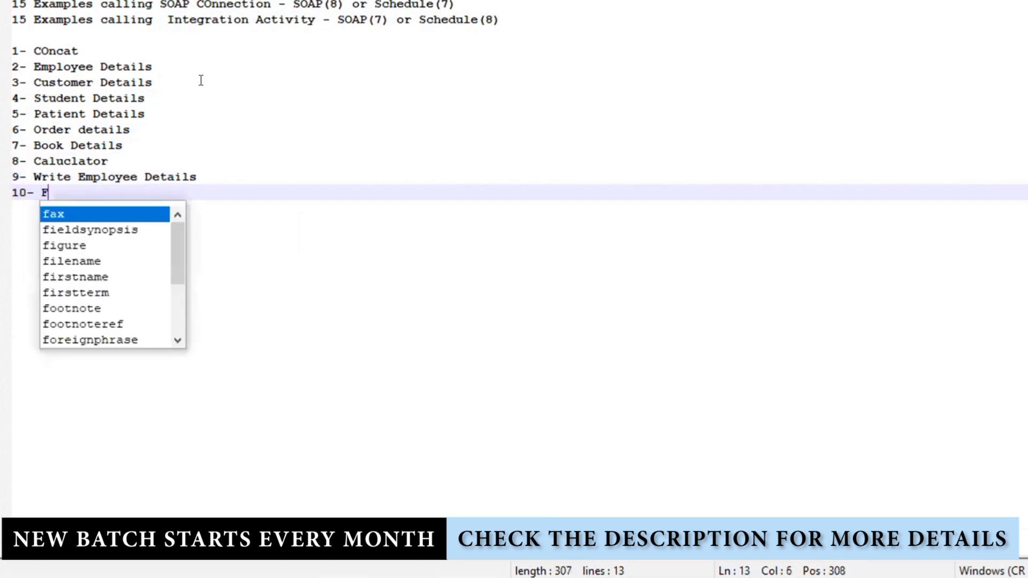
pyautogui.write('or each ')
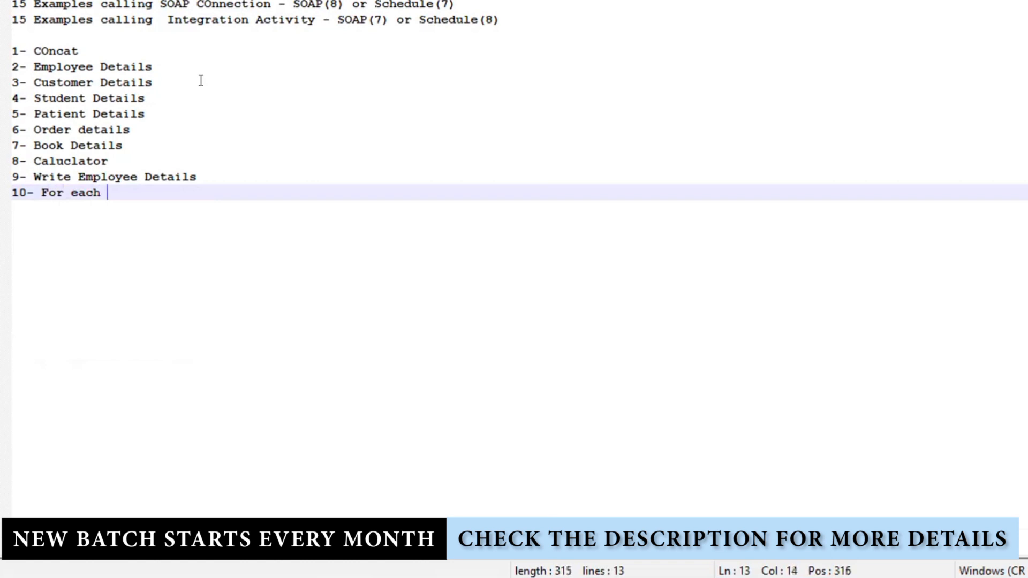
pyautogui.write('Employee details')
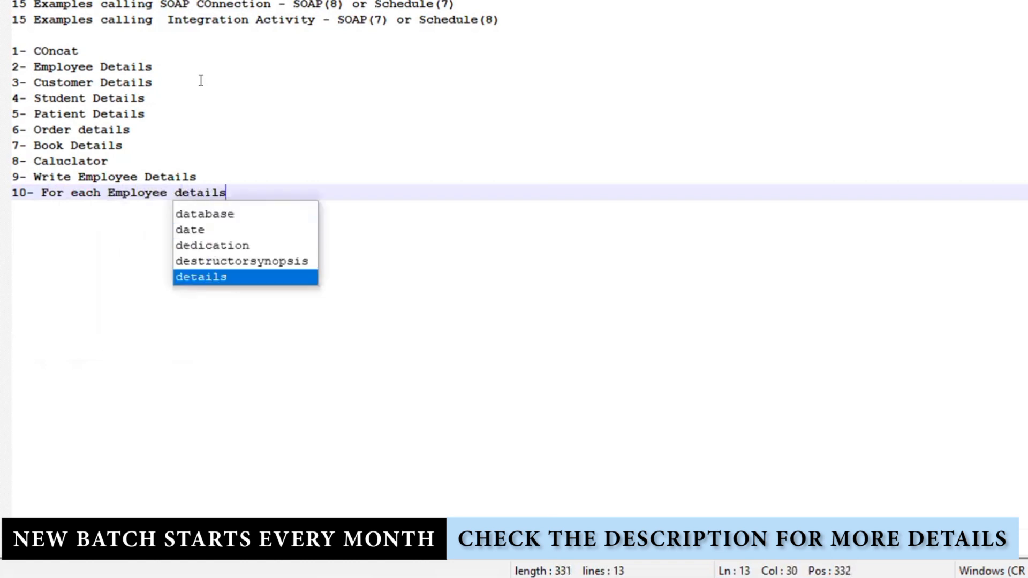
# Add items 11-15: Substring, Sunstring-after, substring before, DateFunction MMDDYYYY, MMDDYYYYHHmmSSssss
pyautogui.press('Return')
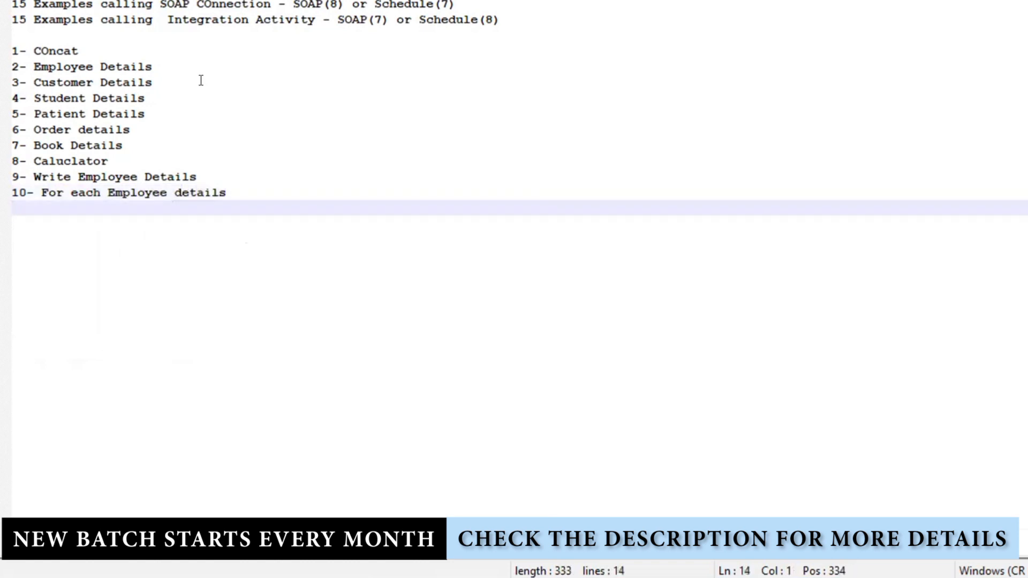
pyautogui.write('11- For')
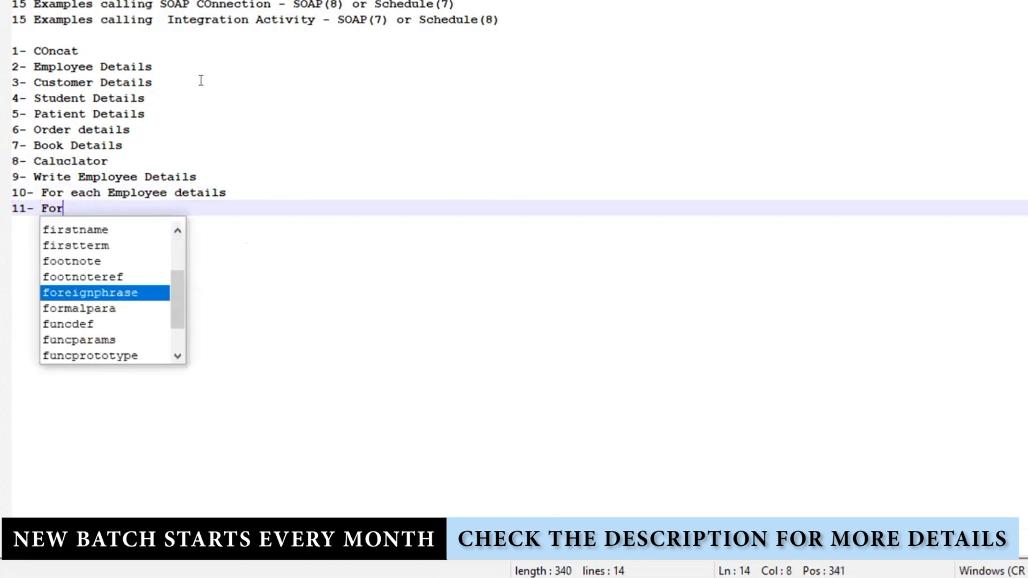
pyautogui.press('BackSpace')
pyautogui.press('BackSpace')
pyautogui.press('BackSpace')
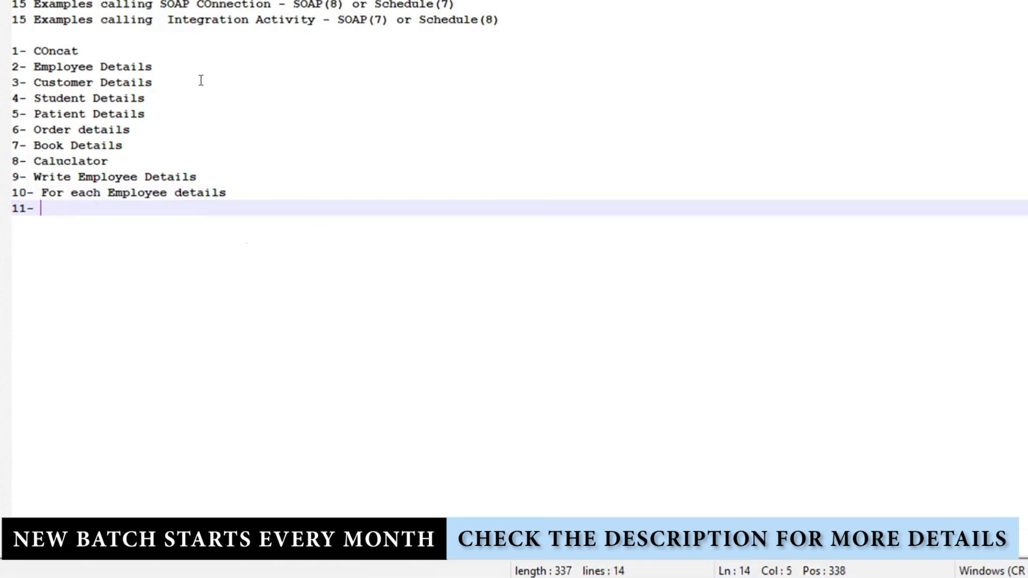
pyautogui.write('Substring')
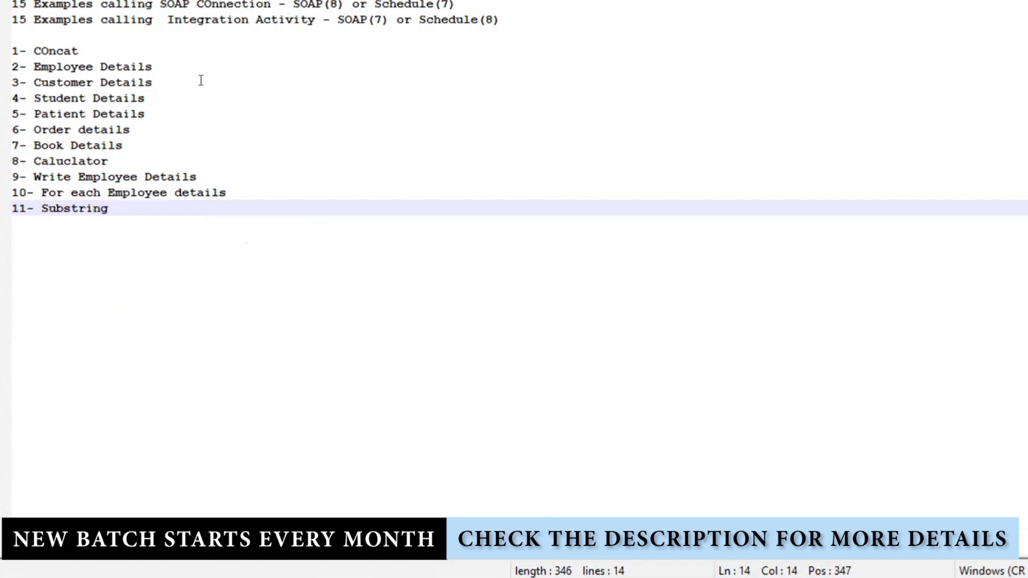
pyautogui.press('Return')
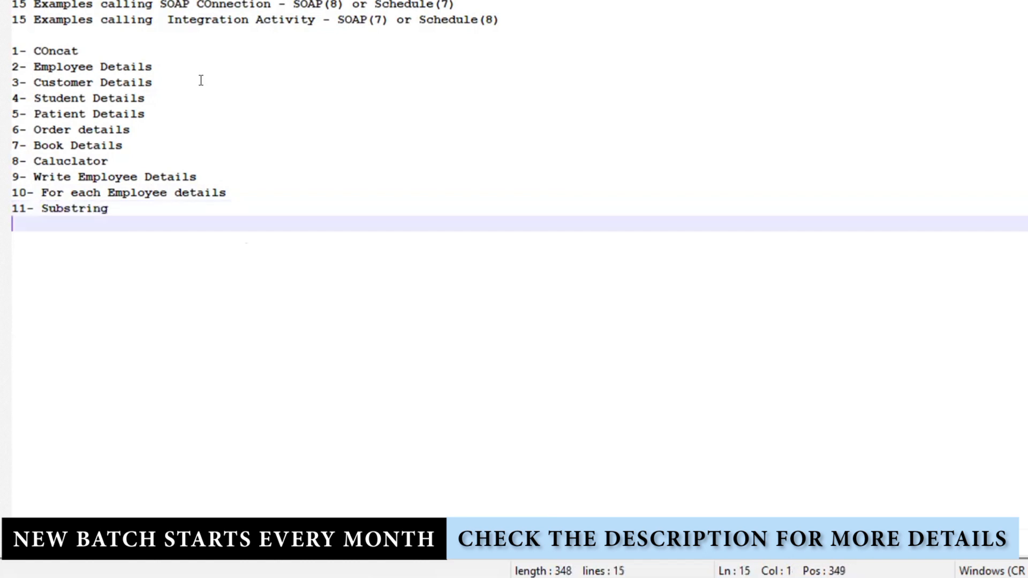
pyautogui.write('12- Sunstri')
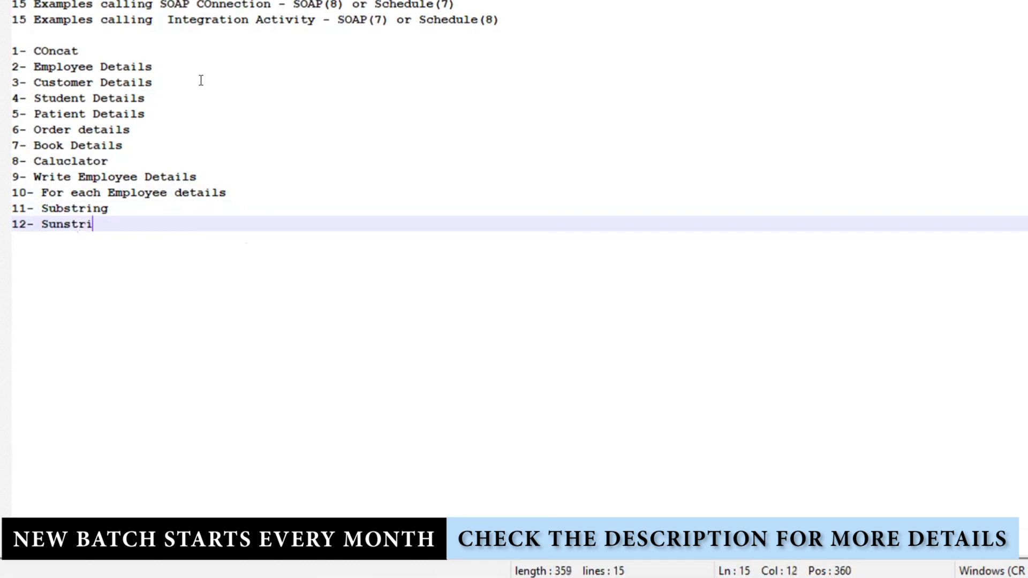
pyautogui.write('ng-after')
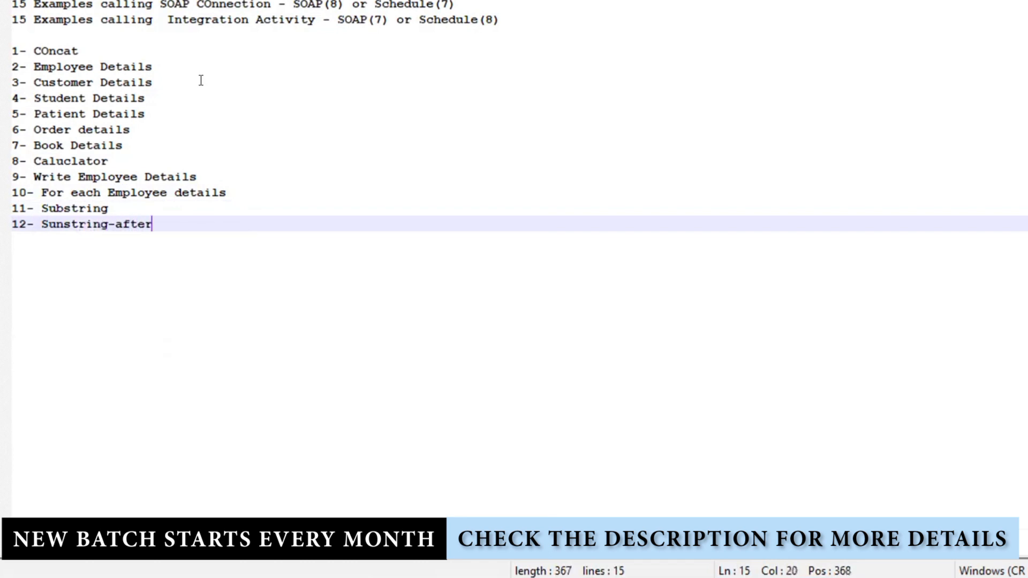
pyautogui.press('Return')
pyautogui.write('13- ')
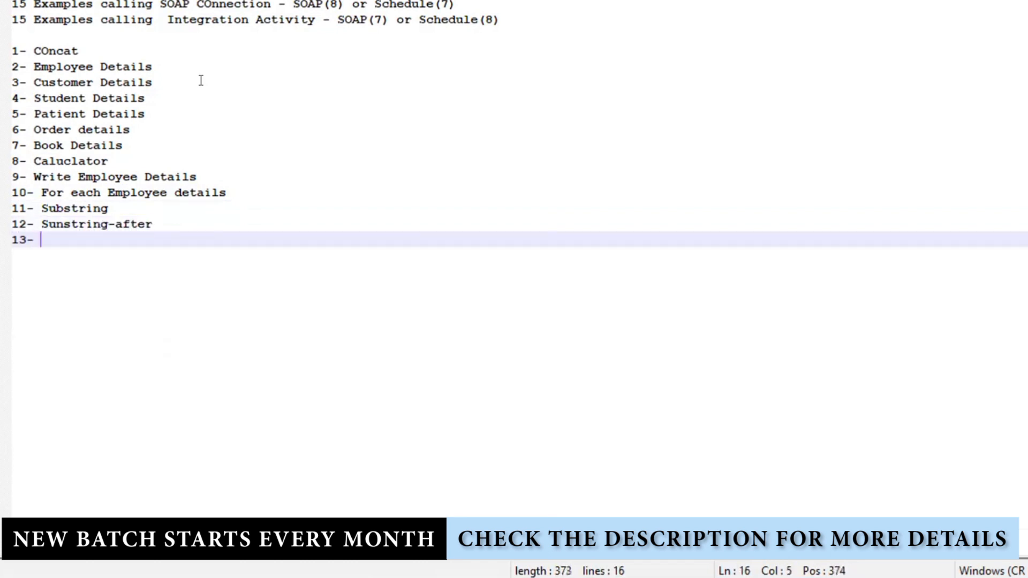
pyautogui.write('substr')
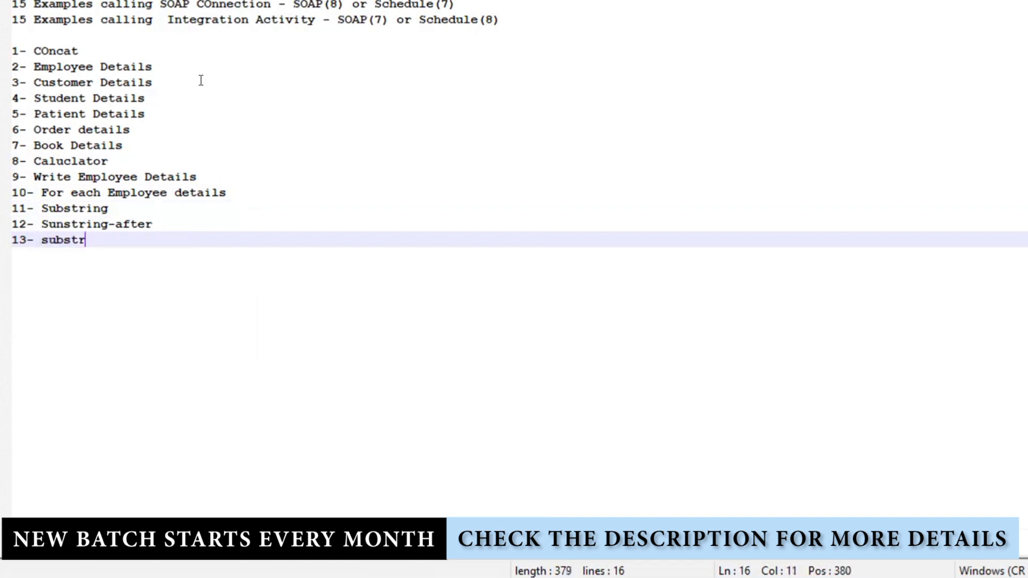
pyautogui.write('ing before')
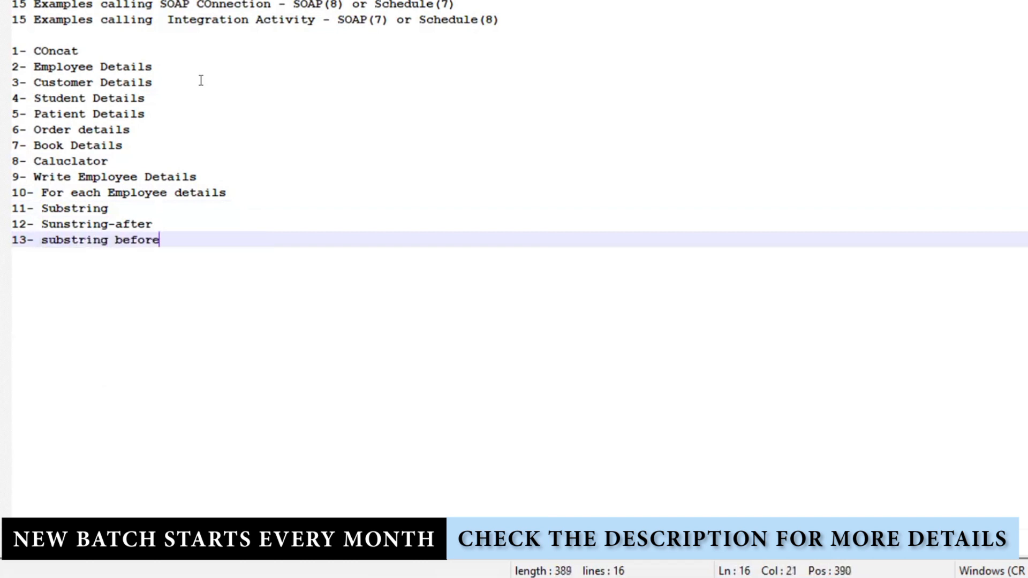
pyautogui.press('Return')
pyautogui.write('14- ')
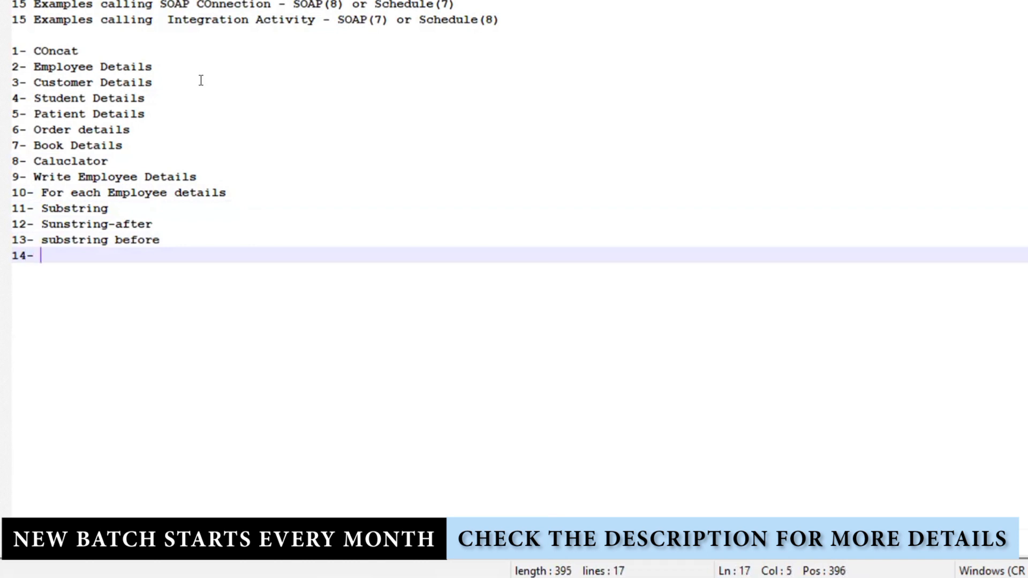
pyautogui.write('Da')
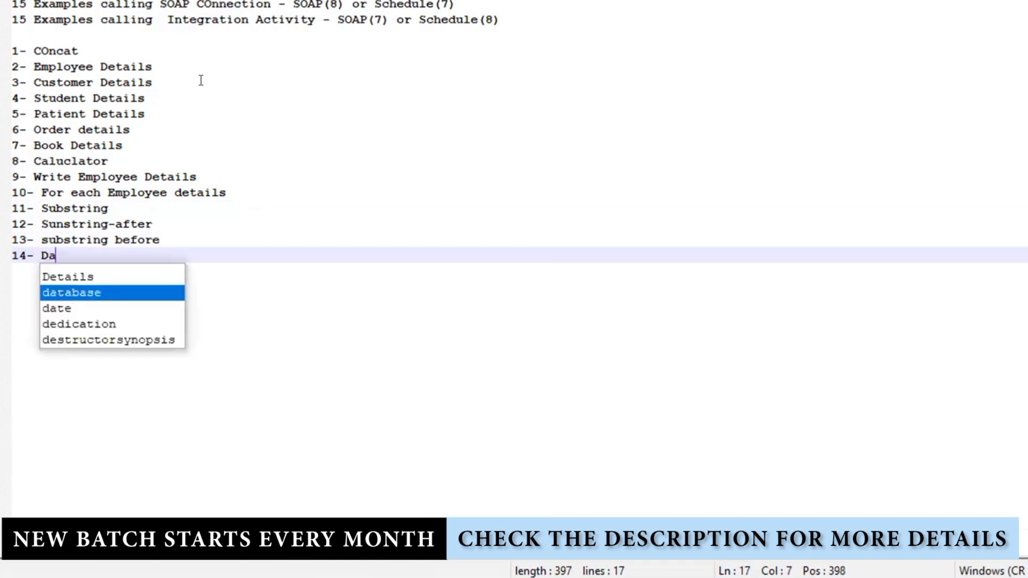
pyautogui.write('teFunct')
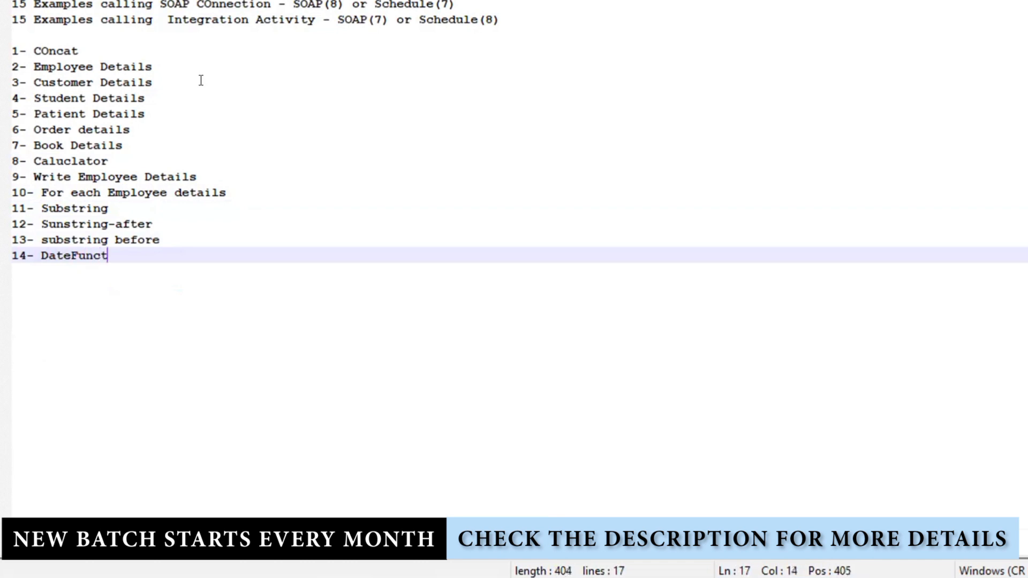
pyautogui.write('ion MM')
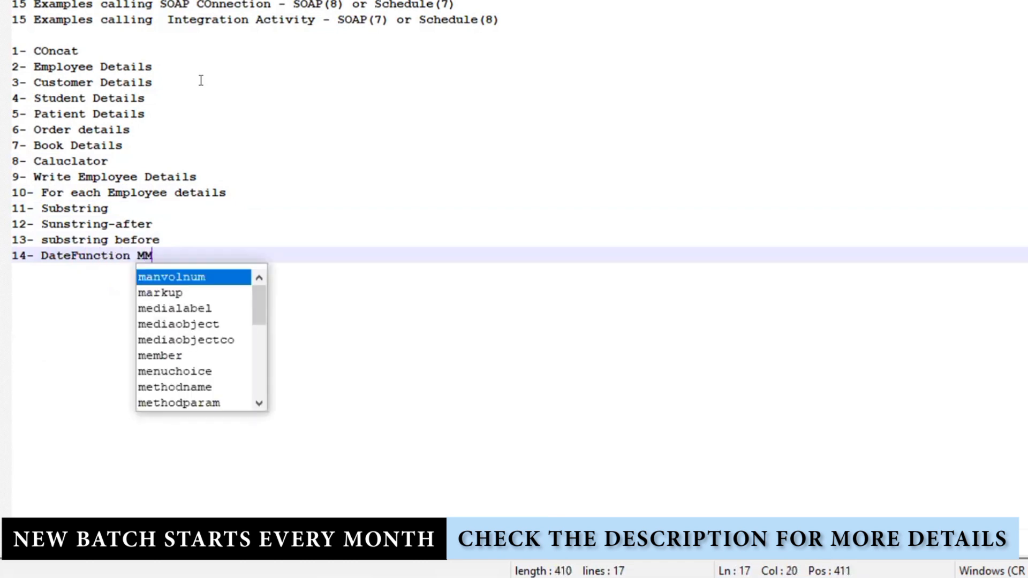
pyautogui.write('DDYYYY')
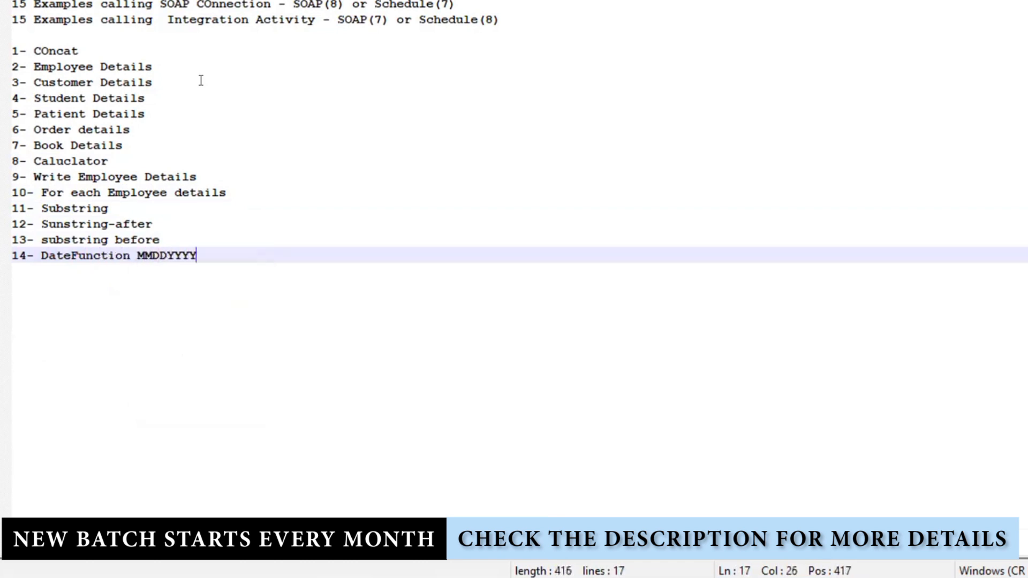
pyautogui.press('Return')
pyautogui.write('15')
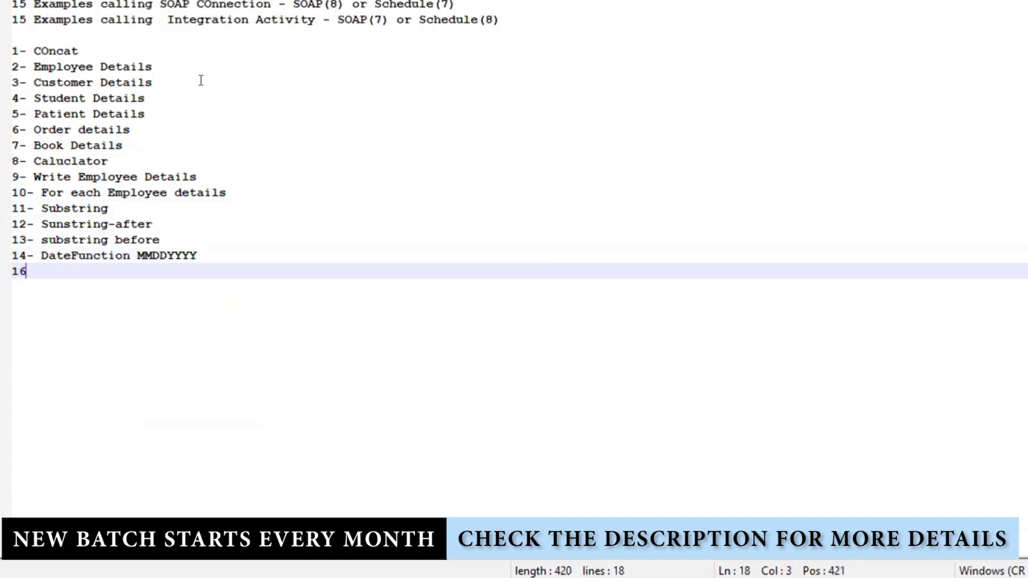
pyautogui.press('BackSpace')
pyautogui.write('5- MMDDYYYY')
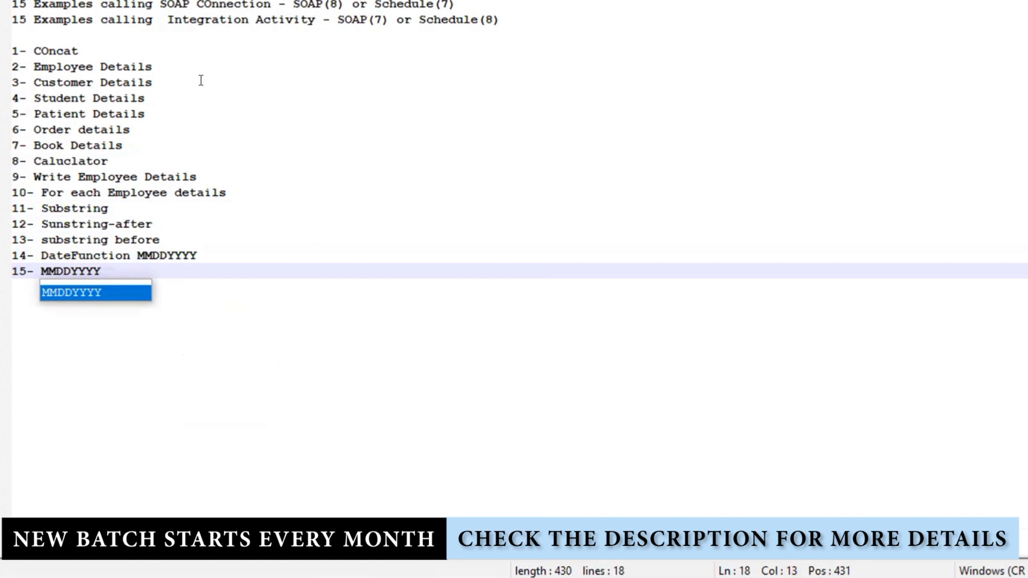
pyautogui.write('HHmm')
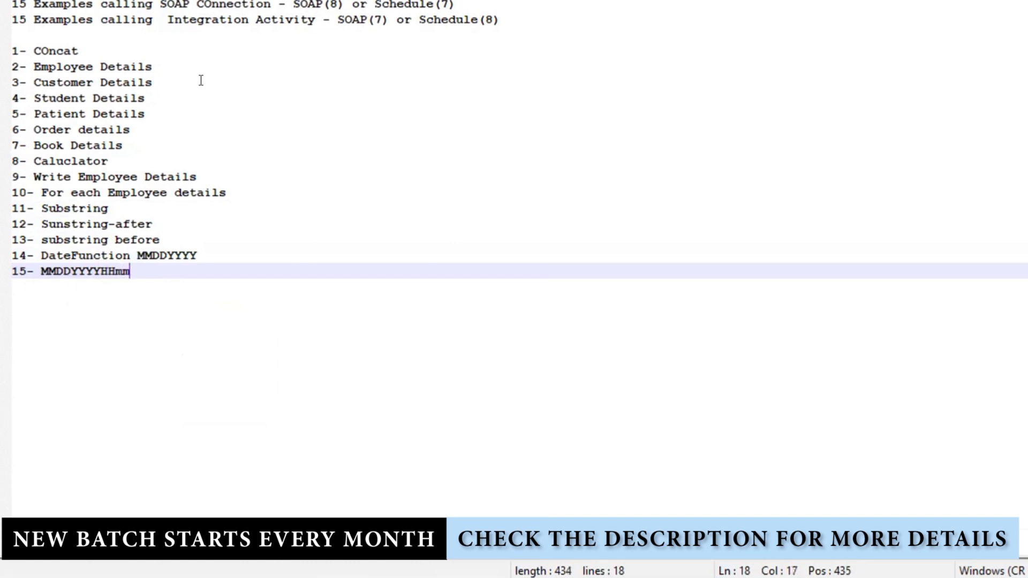
pyautogui.write('SSssss')
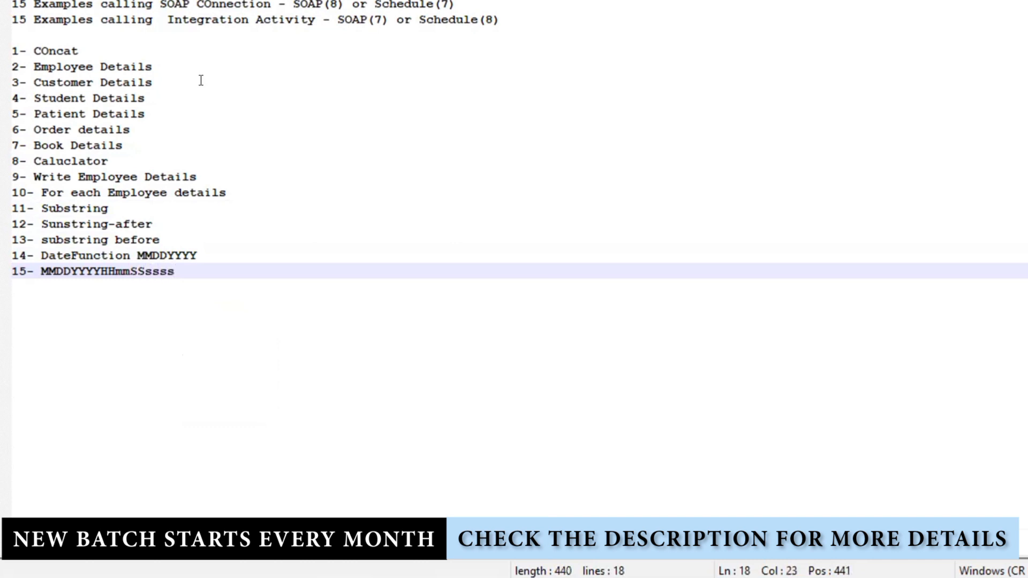
pyautogui.moveTo(182, 279); pyautogui.dragTo(9, 3)
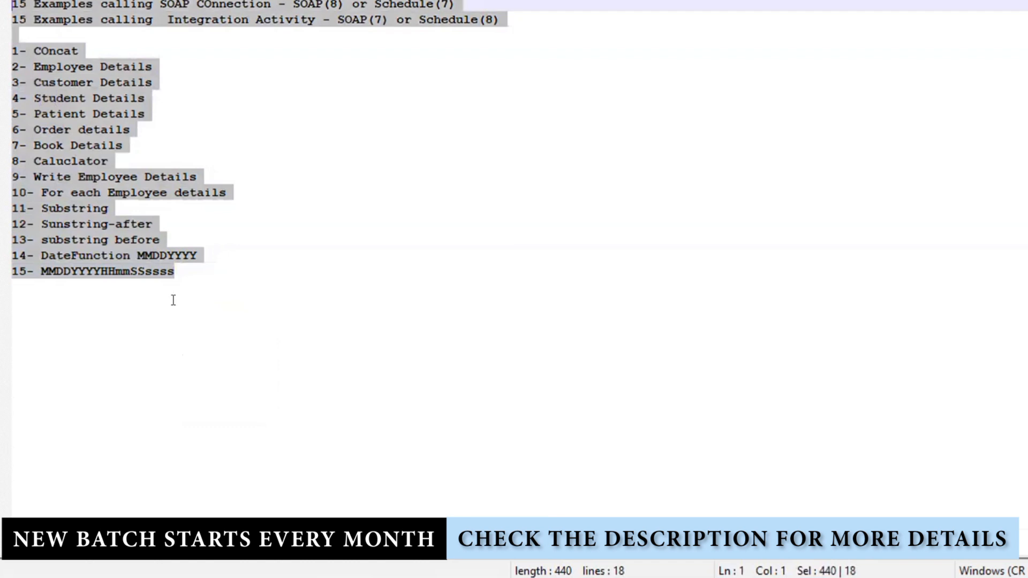
pyautogui.click(208, 305)
pyautogui.moveTo(216, 291); pyautogui.dragTo(9, 3)
pyautogui.click(216, 142)
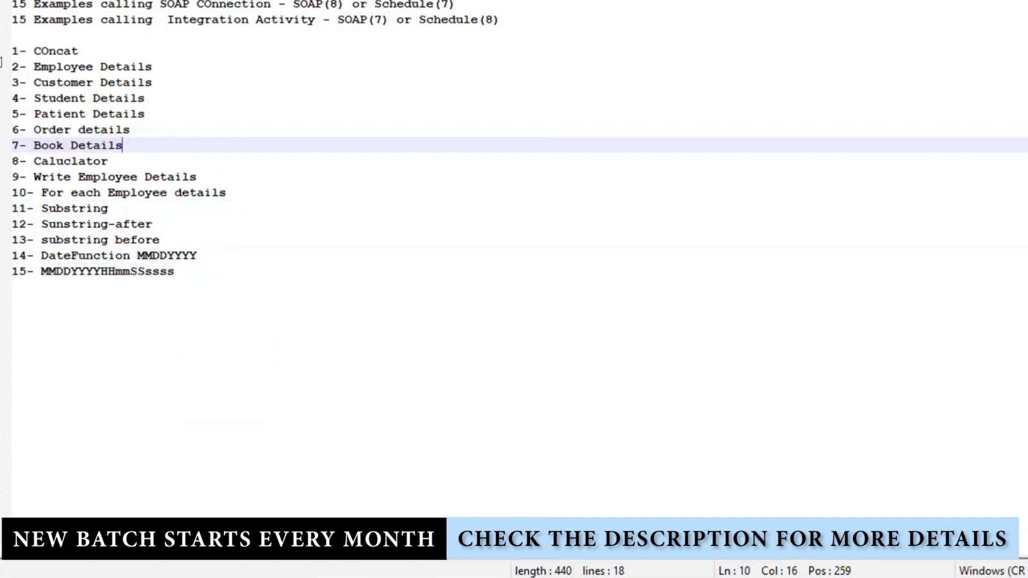
pyautogui.moveTo(125, 159); pyautogui.dragTo(33, 98)
pyautogui.moveTo(5, 65); pyautogui.dragTo(9, 50)
pyautogui.click(299, 5)
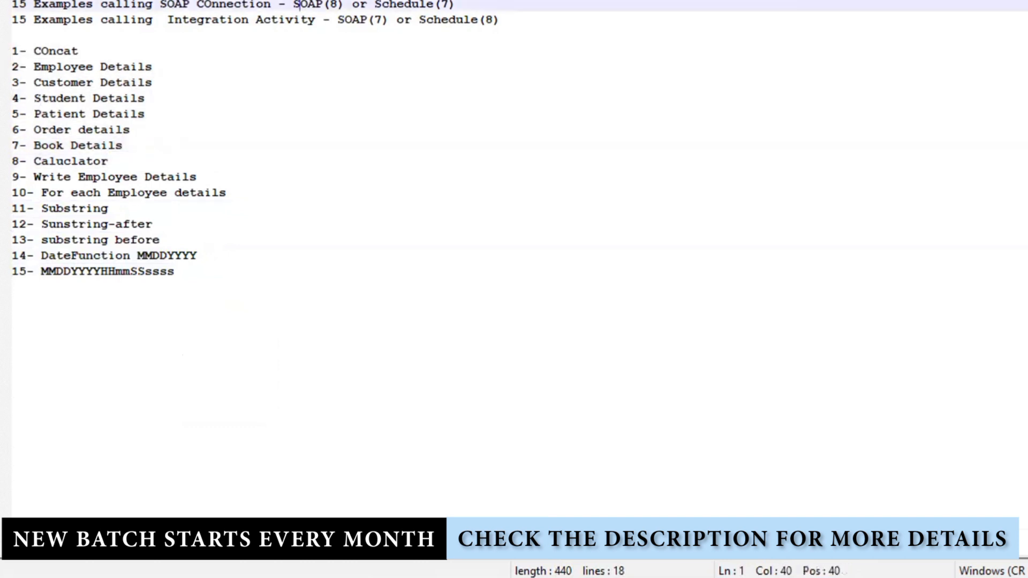
pyautogui.doubleClick(387, 5)
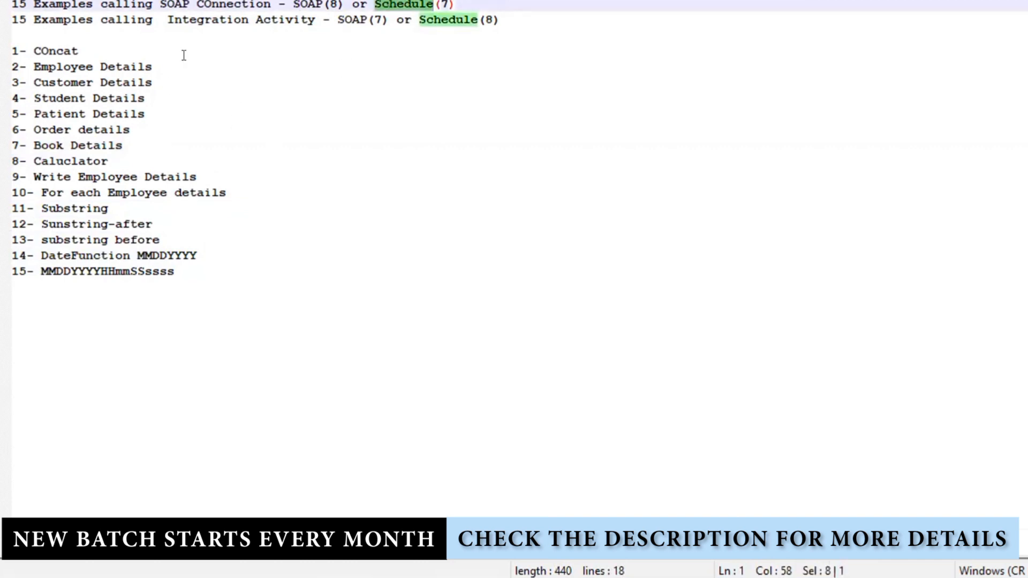
pyautogui.click(216, 30)
pyautogui.doubleClick(348, 19)
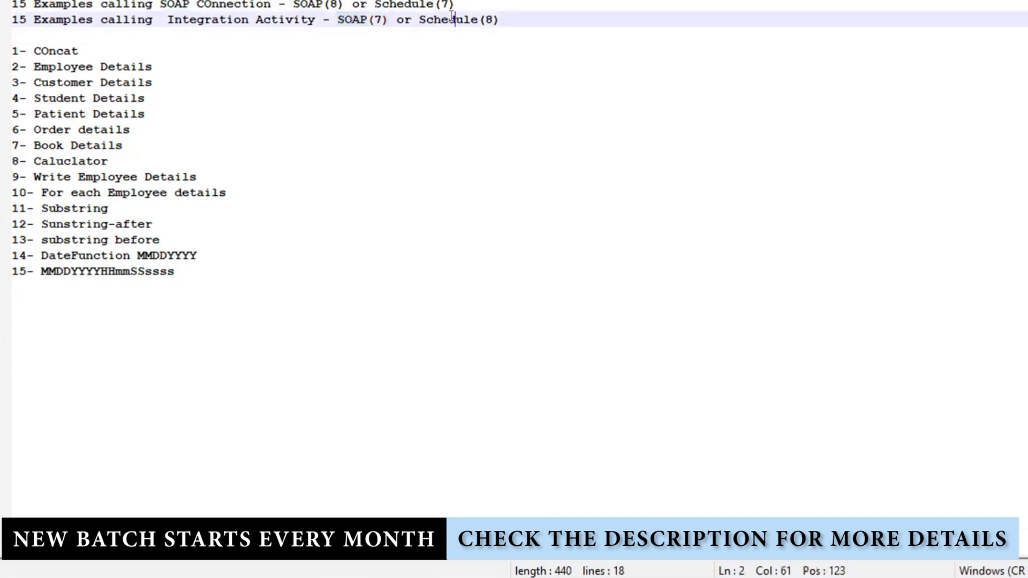
pyautogui.doubleClick(453, 19)
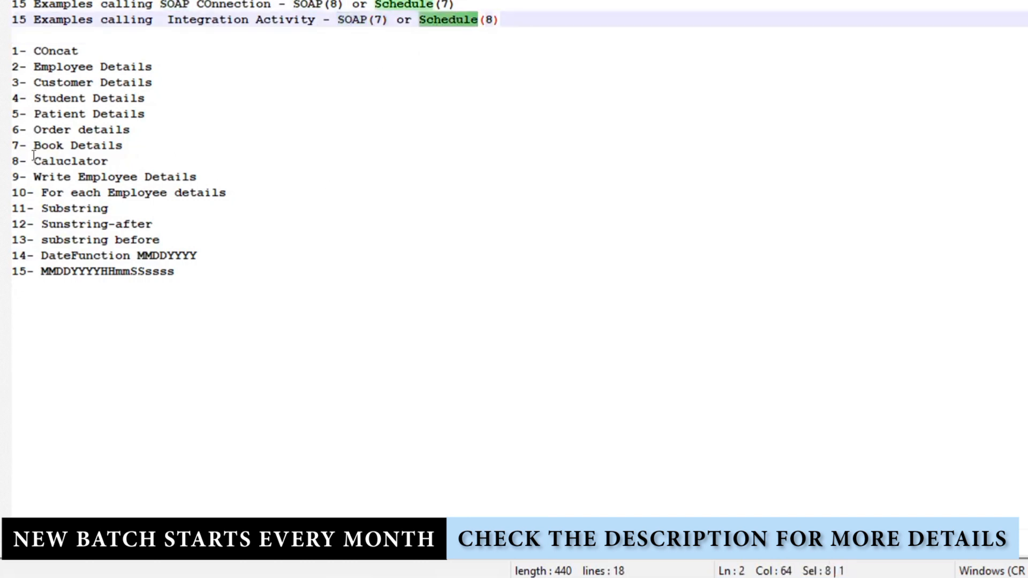
pyautogui.moveTo(31, 161); pyautogui.dragTo(100, 240)
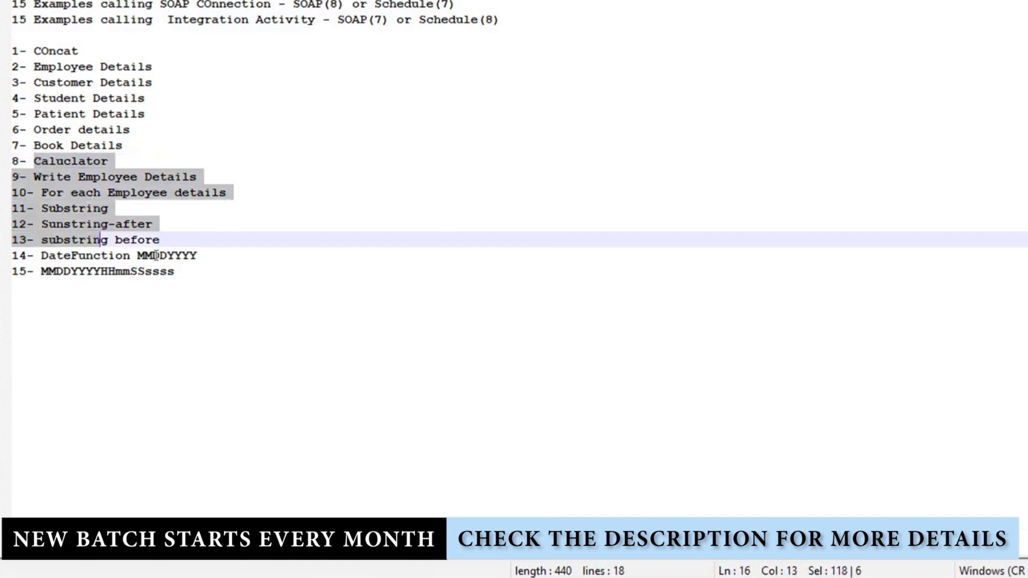
pyautogui.doubleClick(434, 17)
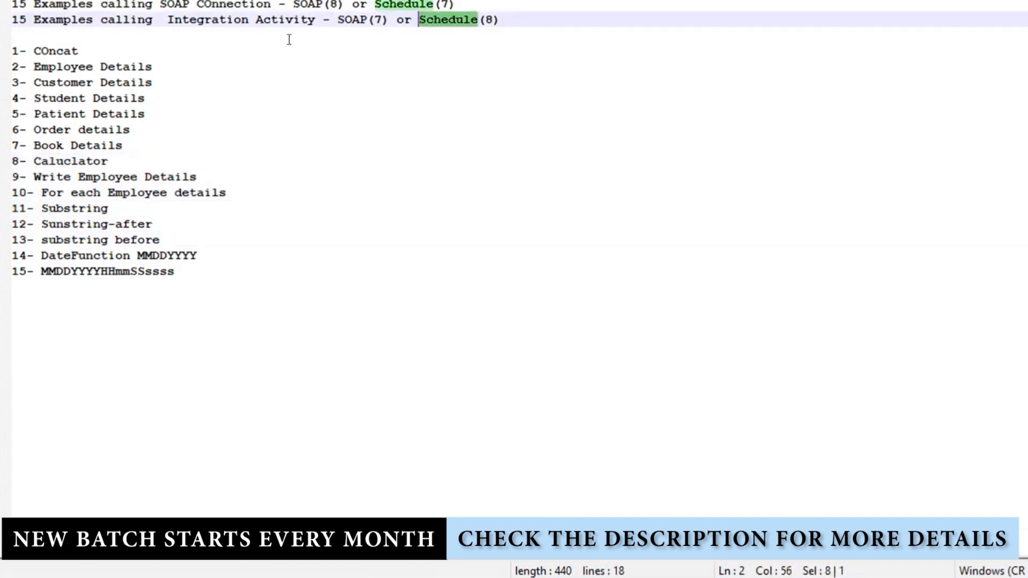
pyautogui.moveTo(293, 4); pyautogui.dragTo(455, 4)
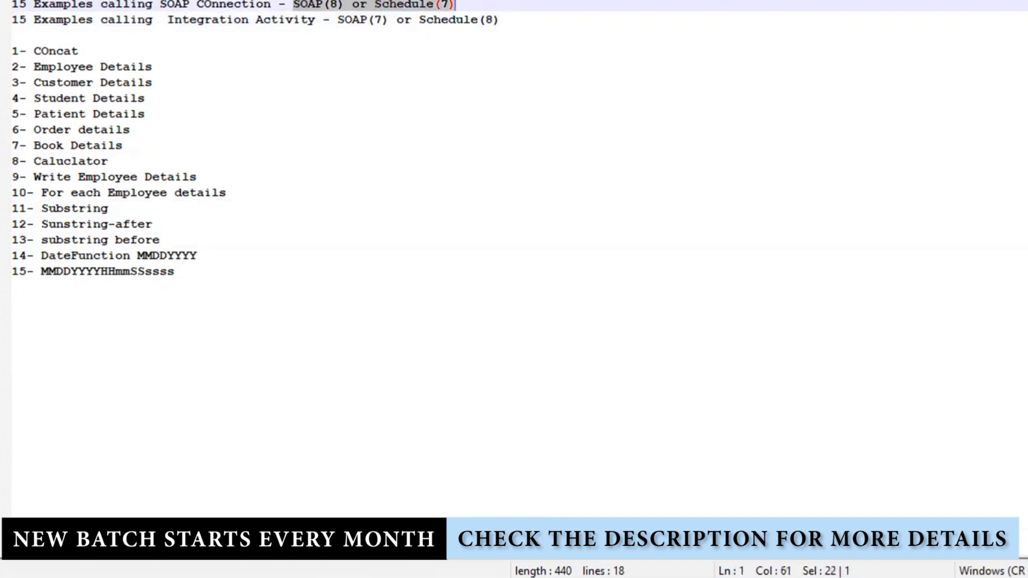
pyautogui.moveTo(179, 272); pyautogui.dragTo(12, 51)
pyautogui.click(244, 126)
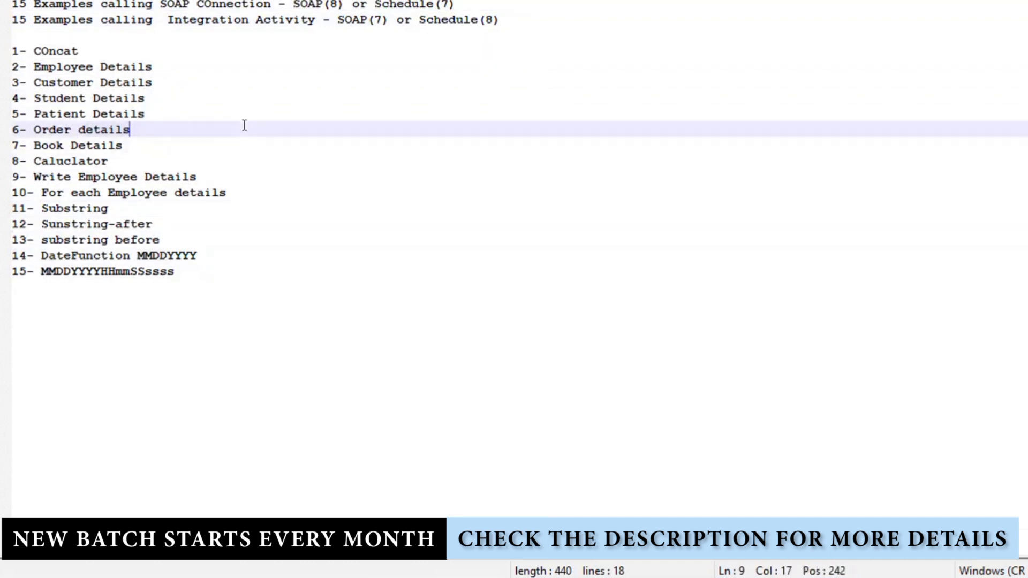